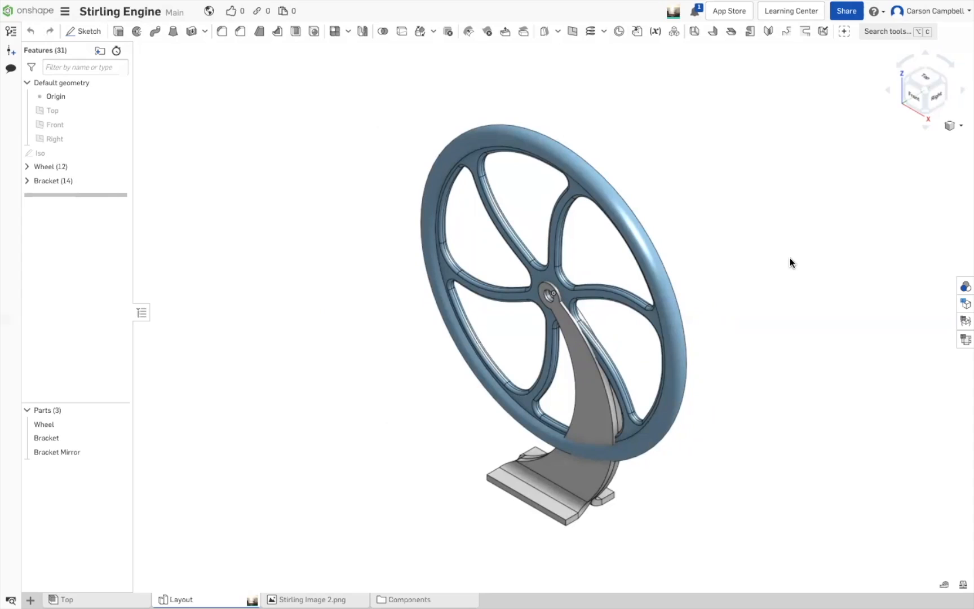
# Compare the Stirling Image 2.png reference with the Top assembly and the Layout part studio
pyautogui.click(318, 598)
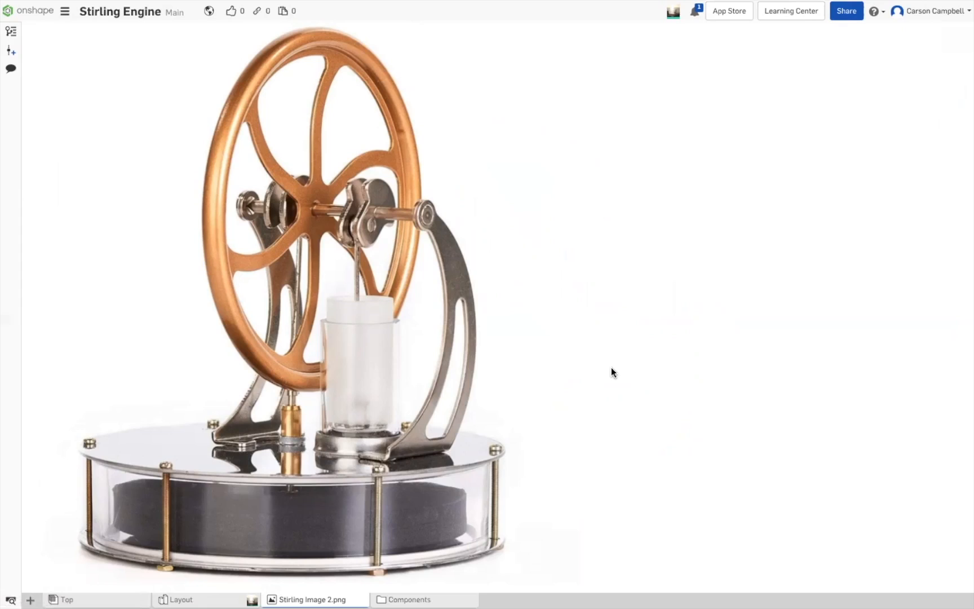
pyautogui.click(130, 599)
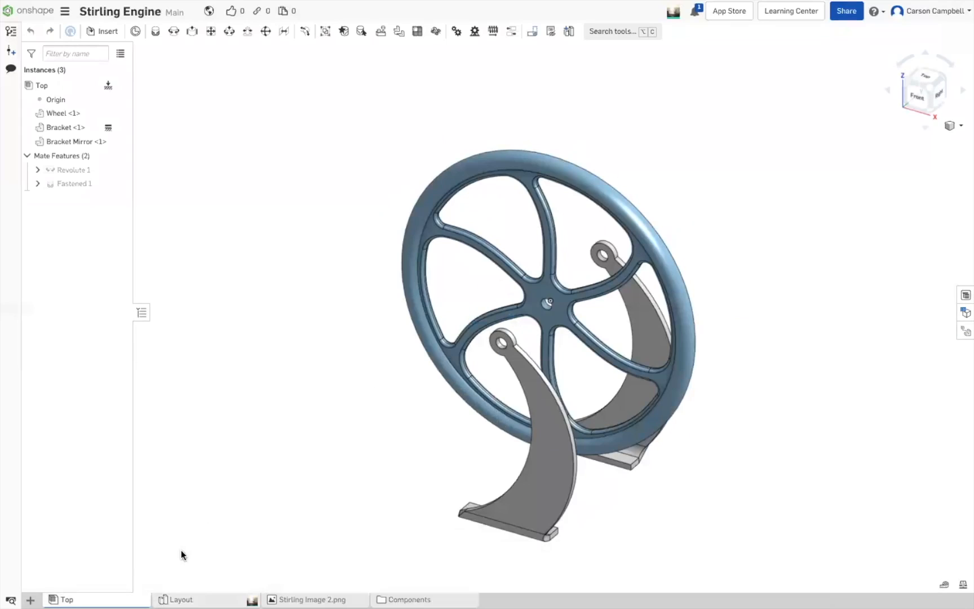
pyautogui.click(181, 599)
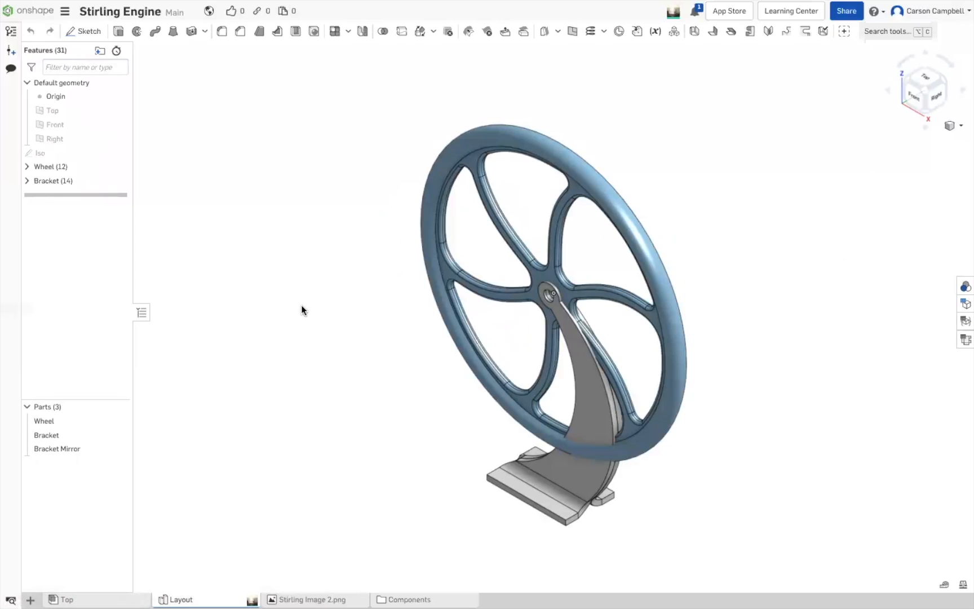
pyautogui.moveTo(731, 289)
pyautogui.mouseDown(button='right')
pyautogui.moveTo(670, 307)
pyautogui.moveTo(695, 292)
pyautogui.moveTo(674, 221)
pyautogui.moveTo(725, 276)
pyautogui.mouseUp(button='right')
# Move Stirling Image 2.png into the Components folder and check the folder's contents
pyautogui.moveTo(307, 599); pyautogui.dragTo(424, 599)
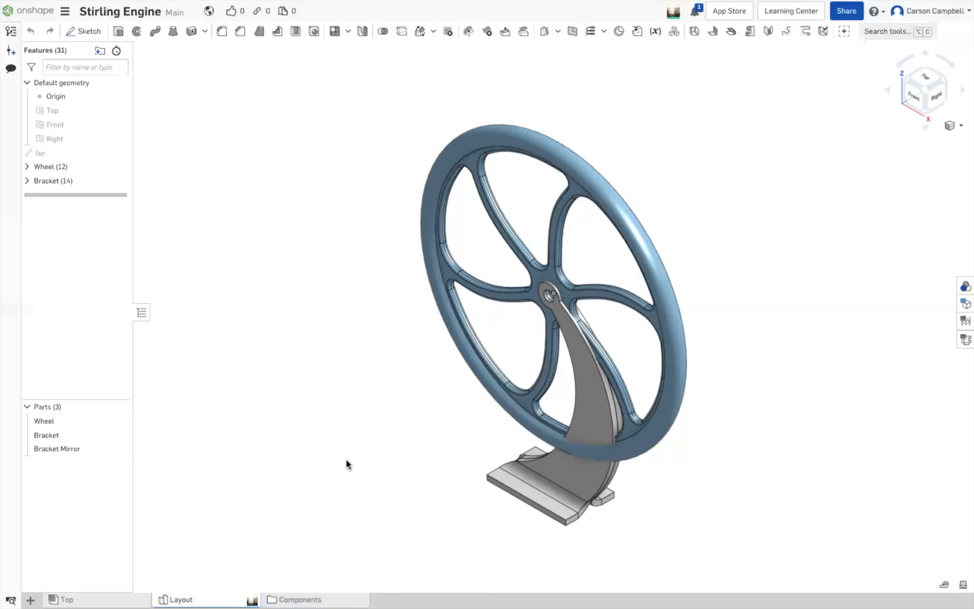
pyautogui.click(297, 599)
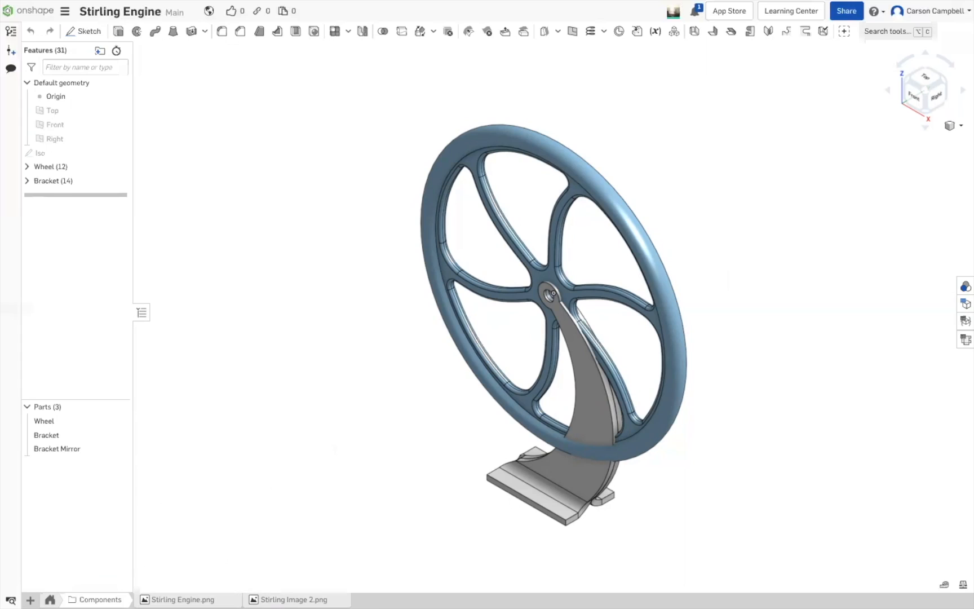
pyautogui.click(50, 599)
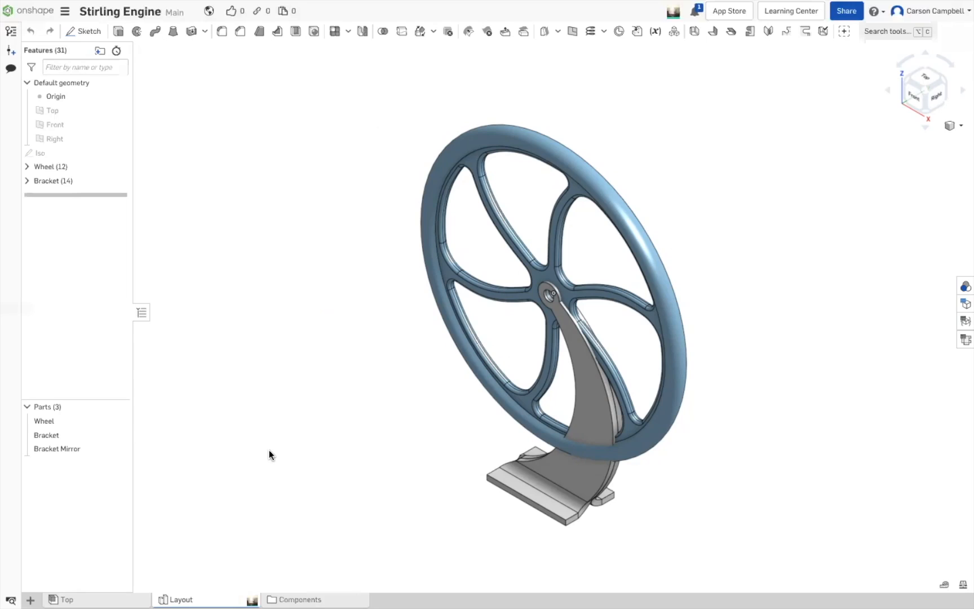
# Delete the wheel and both bracket instances from the Top assembly
pyautogui.click(65, 599)
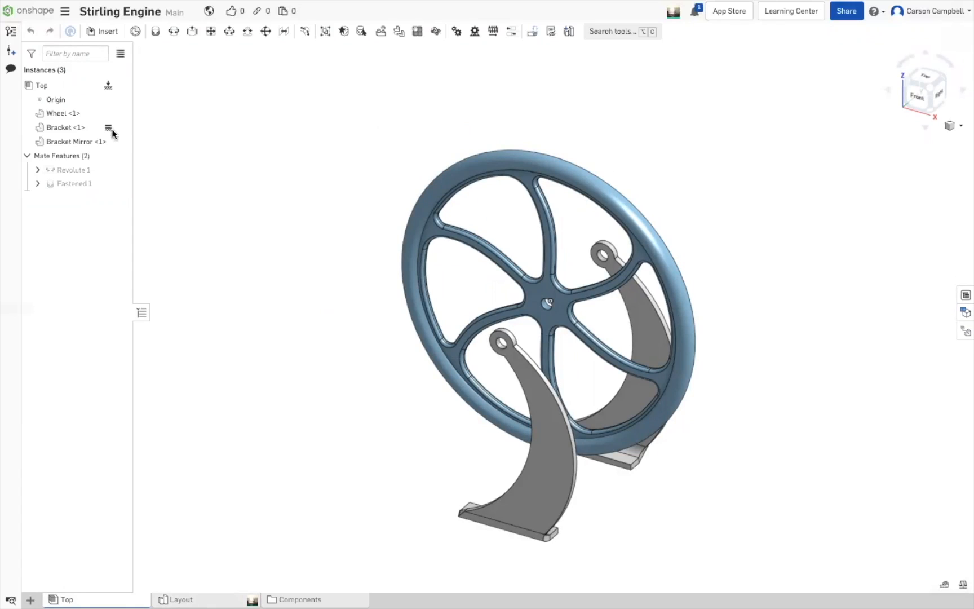
pyautogui.click(68, 111)
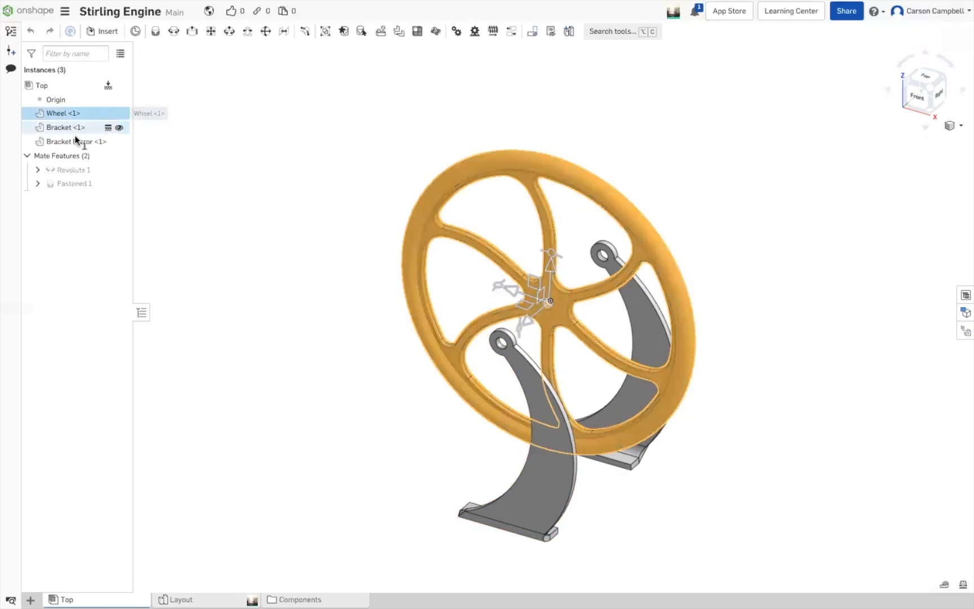
pyautogui.keyDown('shift'); pyautogui.click(71, 139); pyautogui.keyUp('shift')
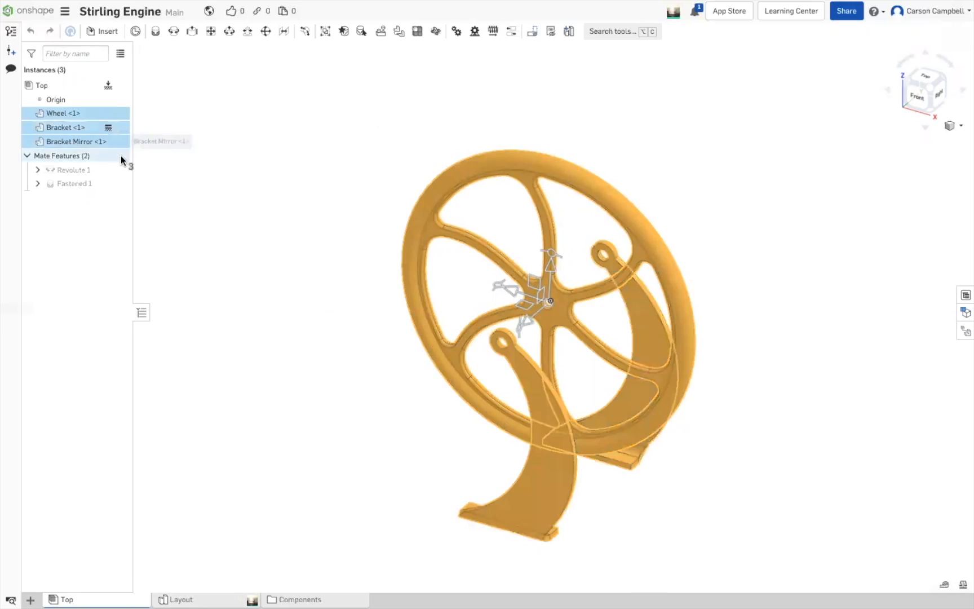
pyautogui.press('Delete')
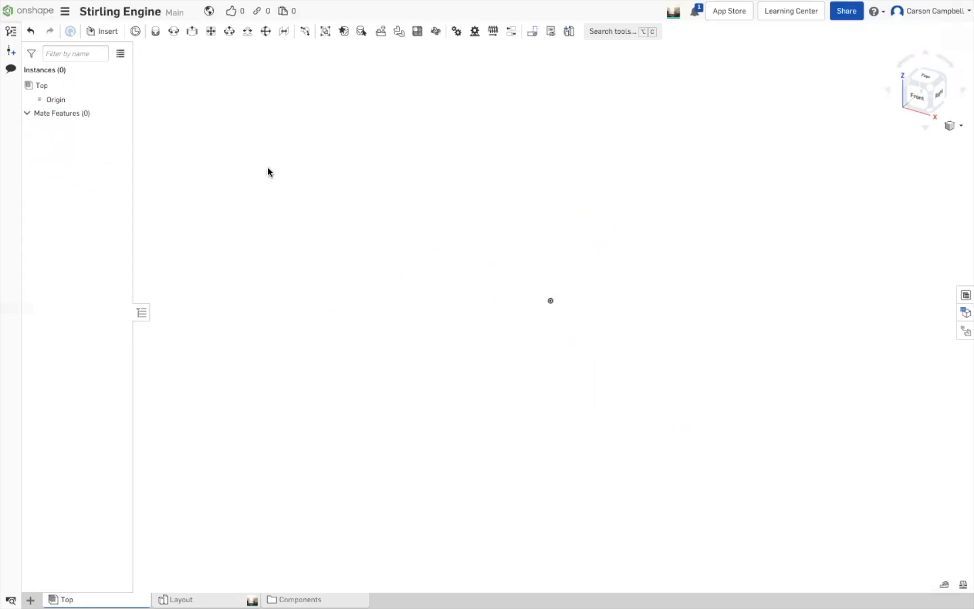
pyautogui.click(113, 32)
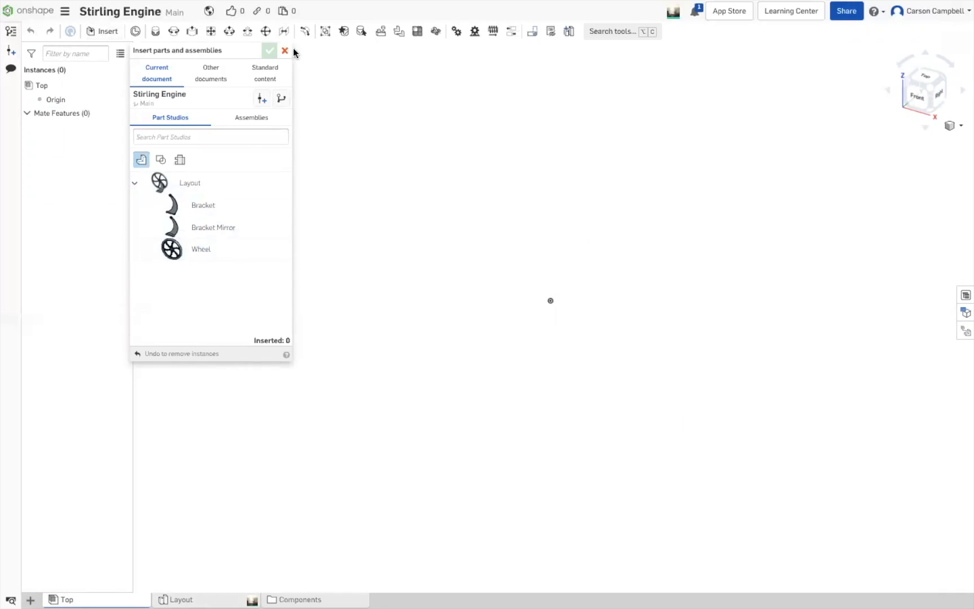
pyautogui.press('Escape')
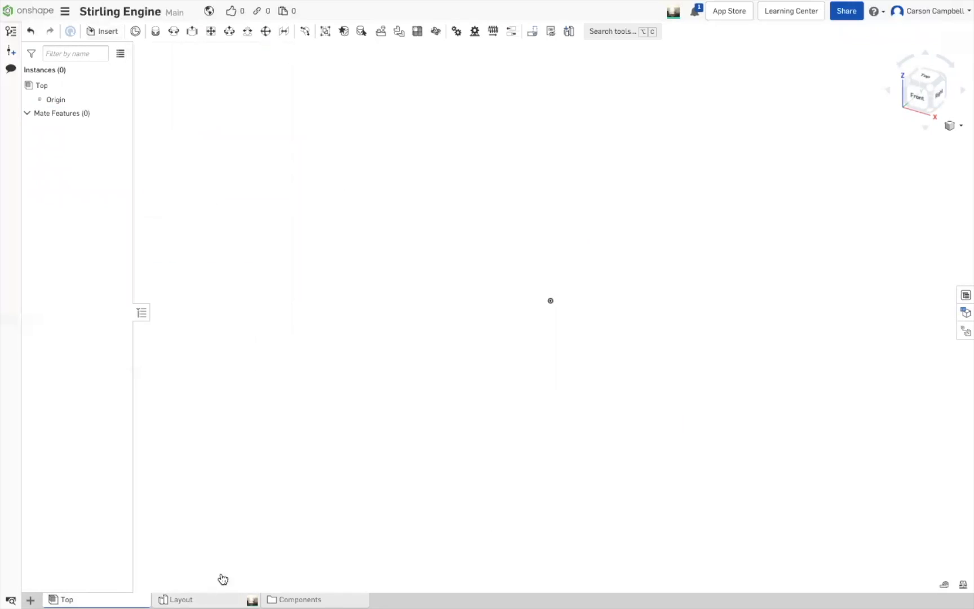
pyautogui.click(220, 600)
# Insert the whole Layout part studio into the Top assembly, keeping its parts positioned relative to the assembly origin
pyautogui.click(105, 31)
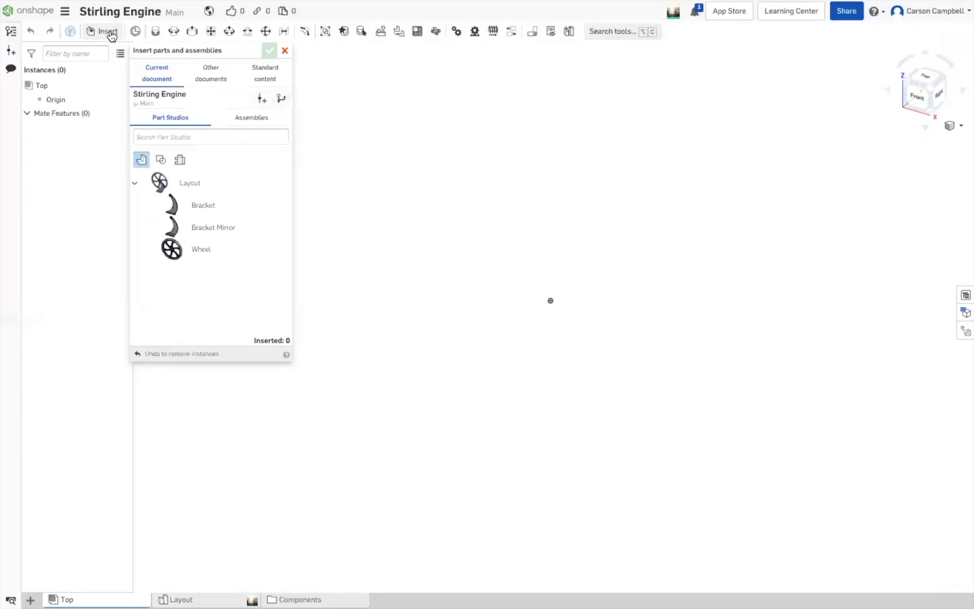
pyautogui.click(211, 191)
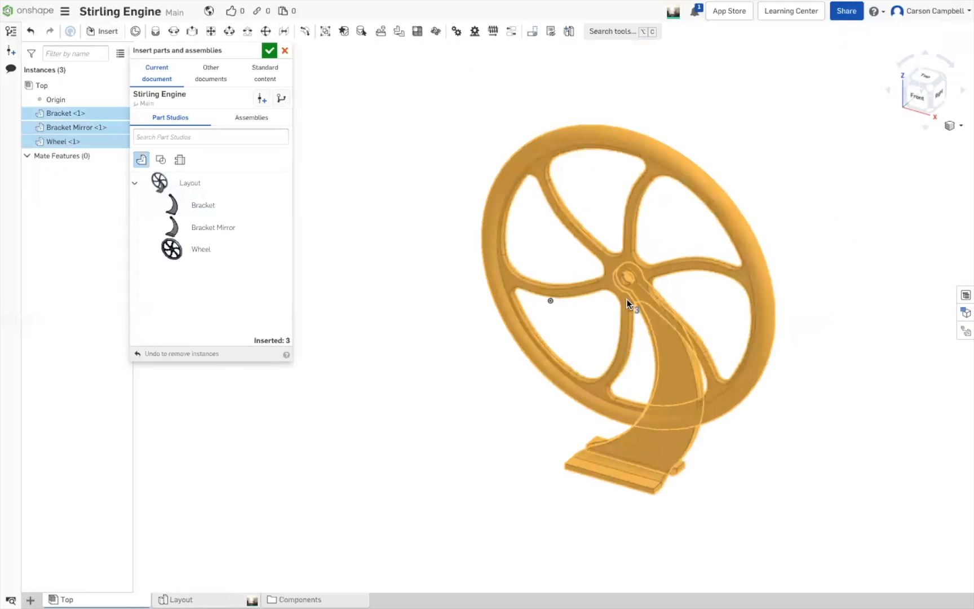
pyautogui.hotkey('ctrl', 'z')
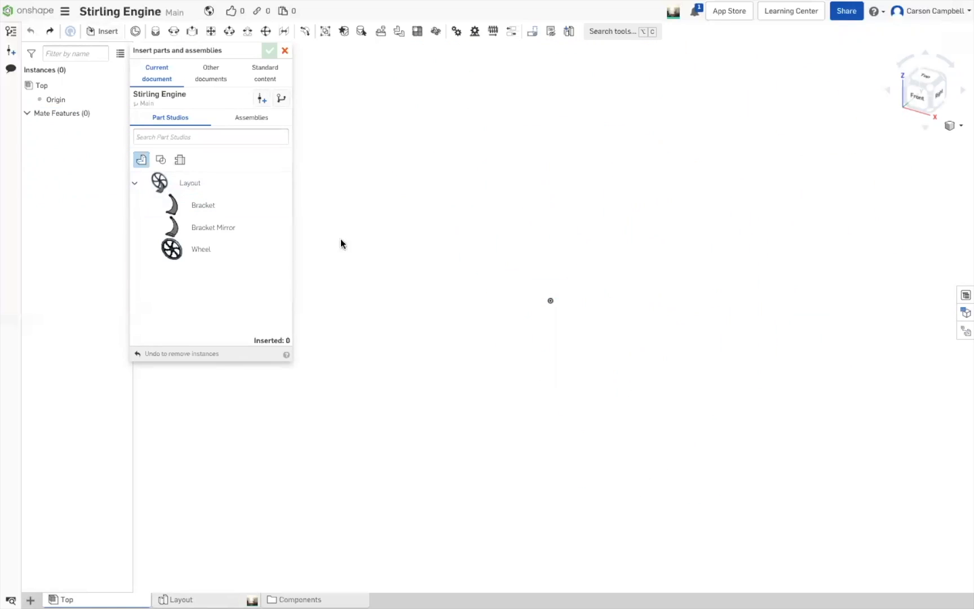
pyautogui.click(197, 185)
pyautogui.click(265, 46)
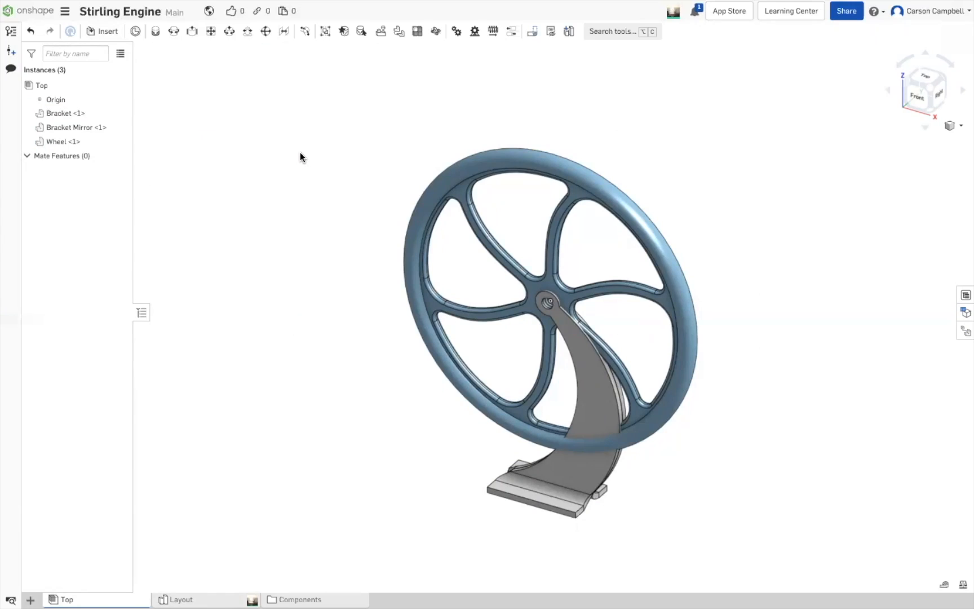
# Open the wheel instance's source part studio and hide the Wheel and Bracket Mirror to isolate the Bracket
pyautogui.click(74, 142)
pyautogui.doubleClick(74, 141)
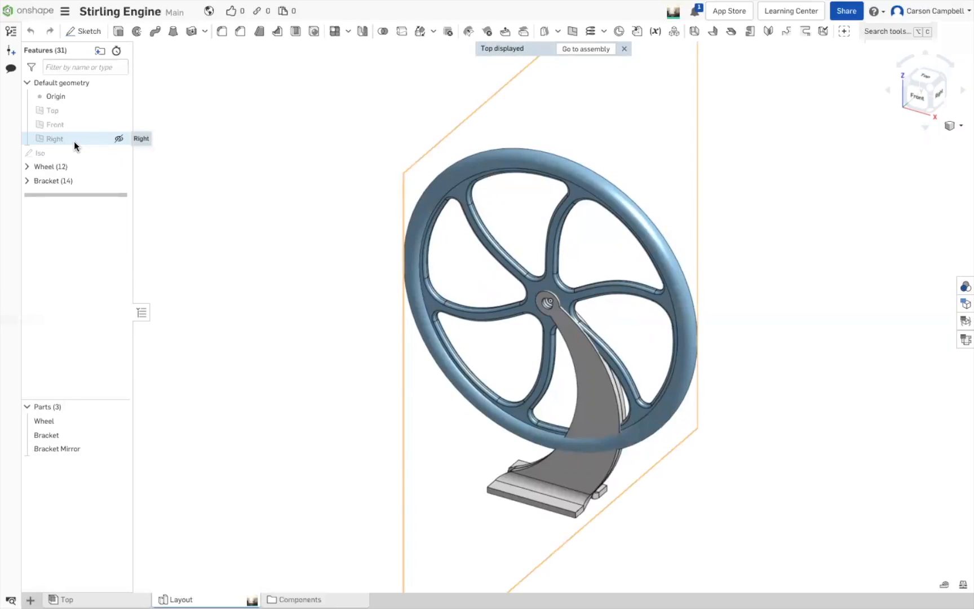
pyautogui.click(119, 420)
pyautogui.click(119, 435)
pyautogui.click(119, 435)
pyautogui.click(118, 449)
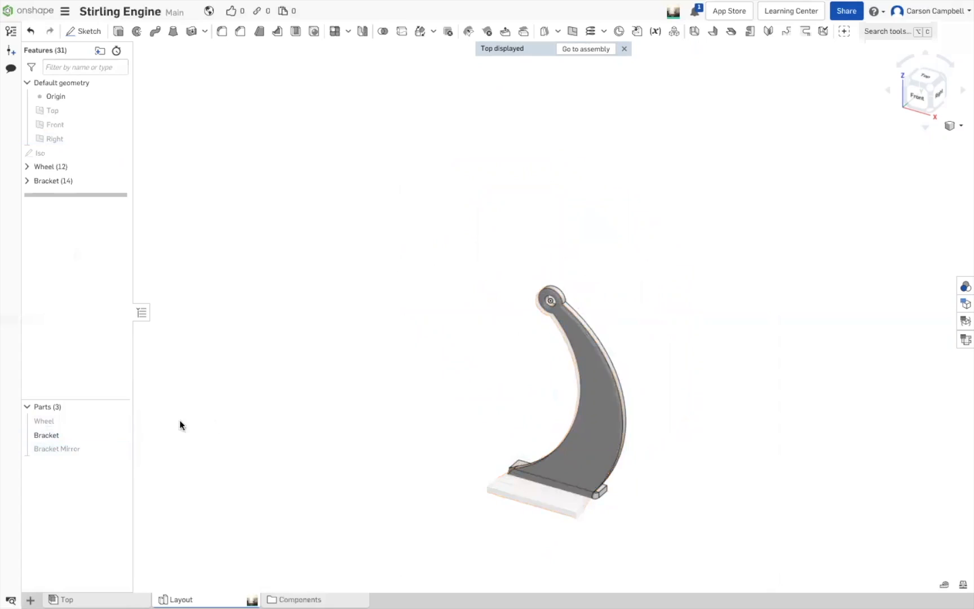
# View the Bracket Mirror on its own, and show the Bracket beside it again
pyautogui.click(117, 435)
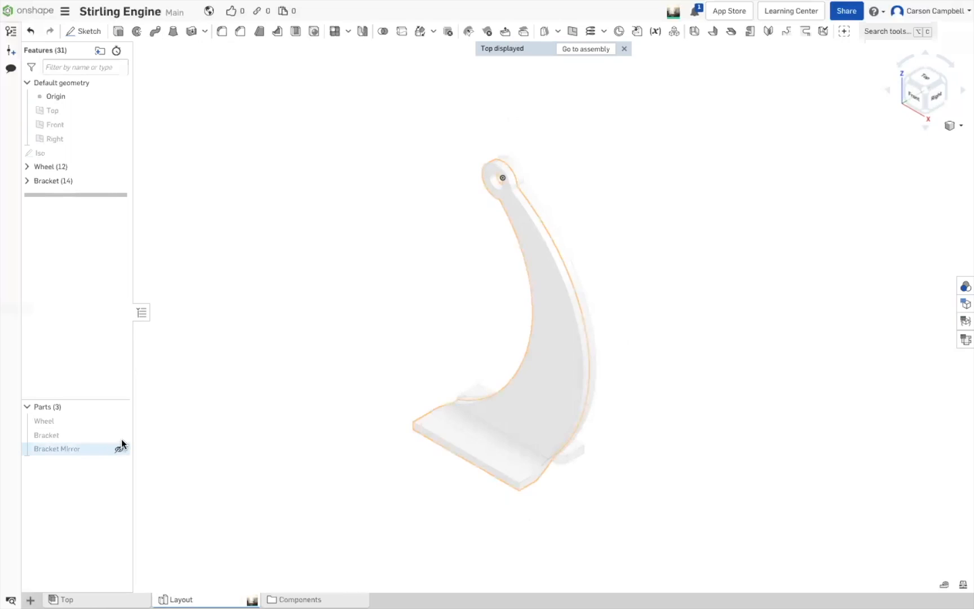
pyautogui.click(119, 450)
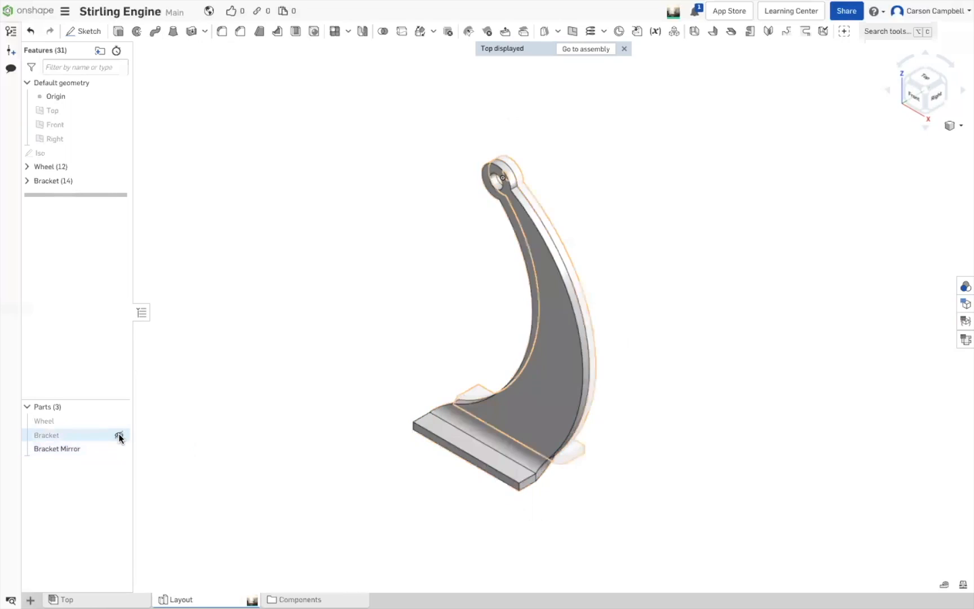
pyautogui.click(119, 435)
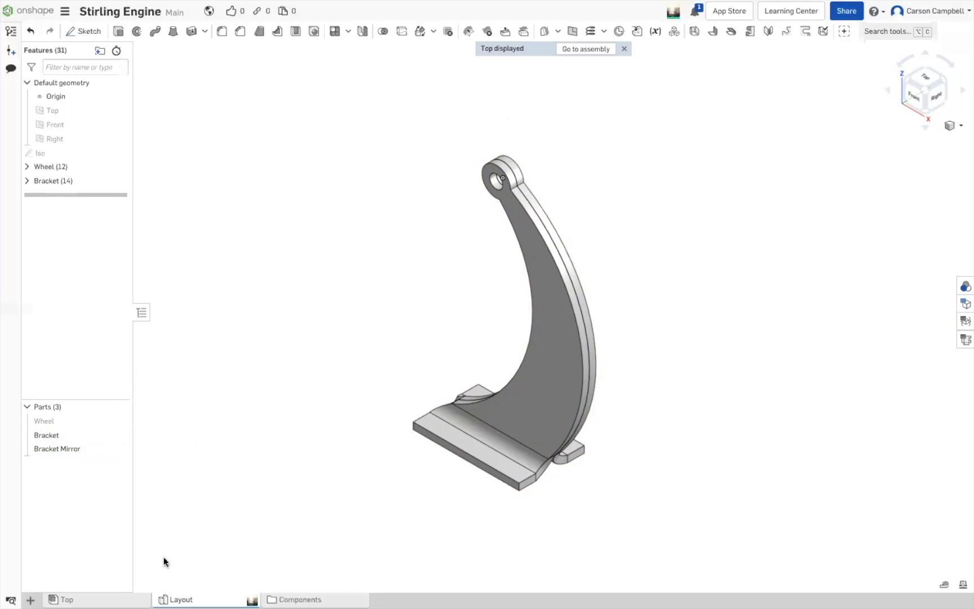
# Compare the brackets in the Layout part studio with their placement in the Top assembly
pyautogui.click(96, 599)
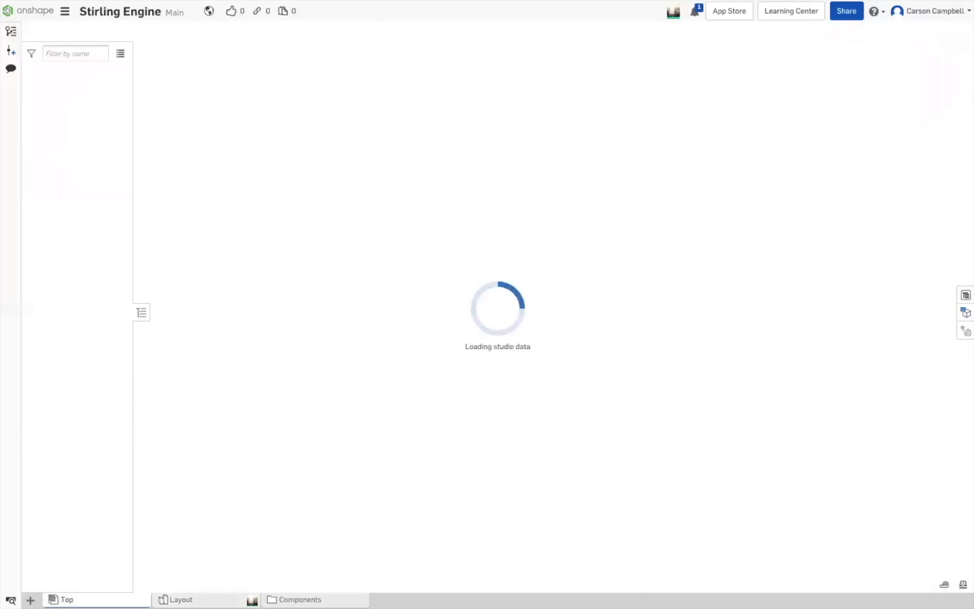
pyautogui.click(207, 599)
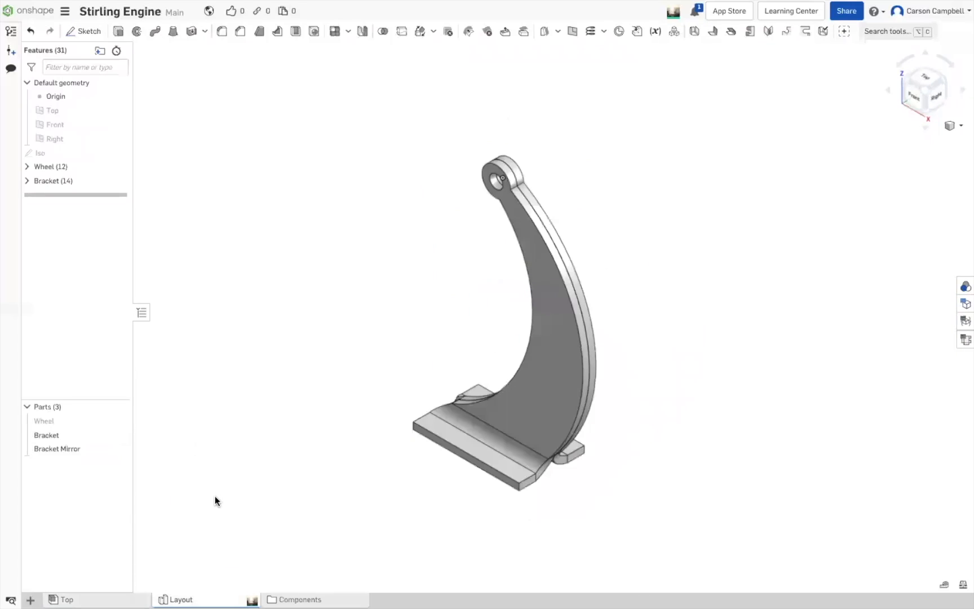
pyautogui.click(96, 599)
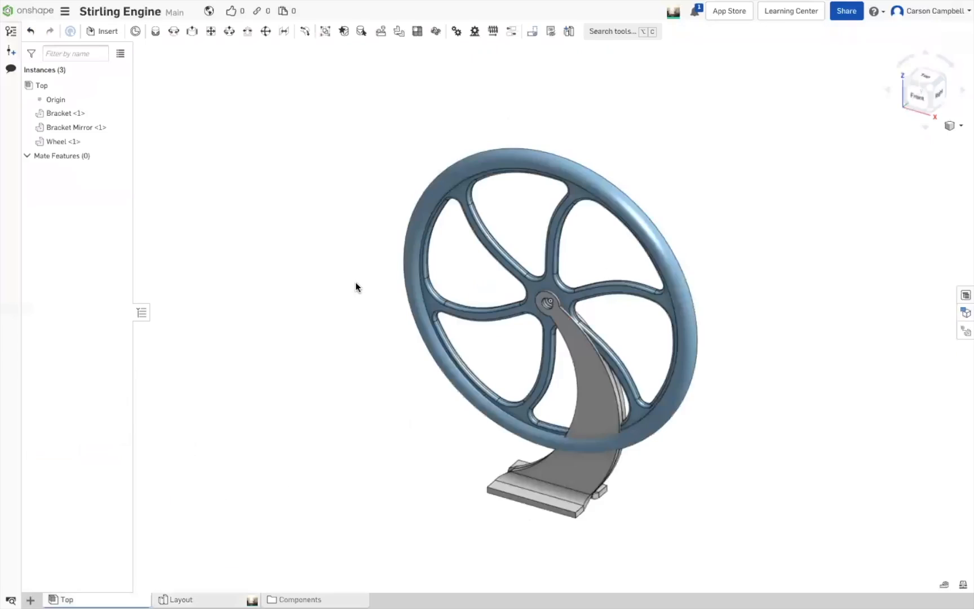
pyautogui.moveTo(838, 240); pyautogui.dragTo(841, 245, button='right')
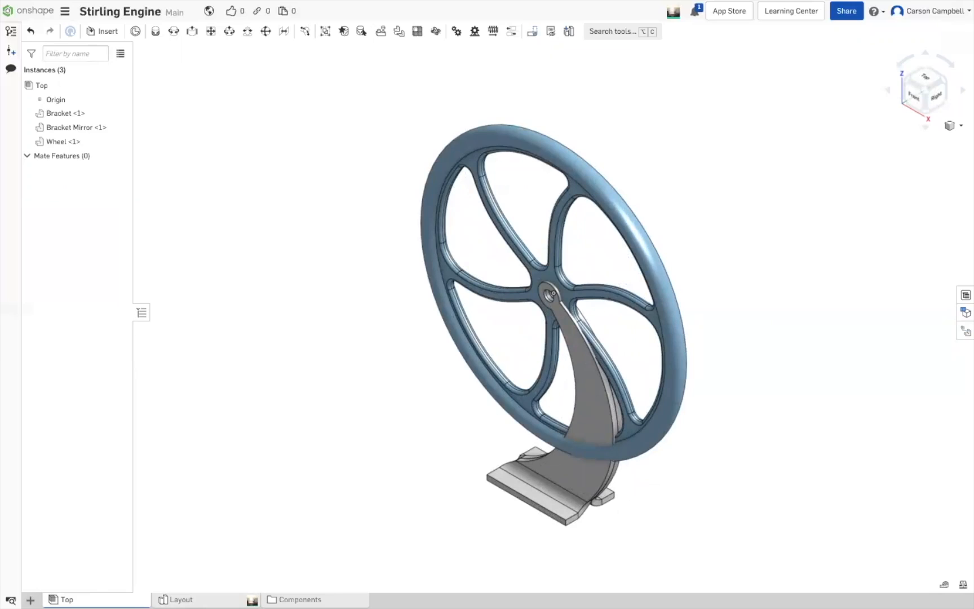
# Roll the Layout part studio's history back to just before the Bracket Mirror feature in the Bracket folder
pyautogui.click(179, 599)
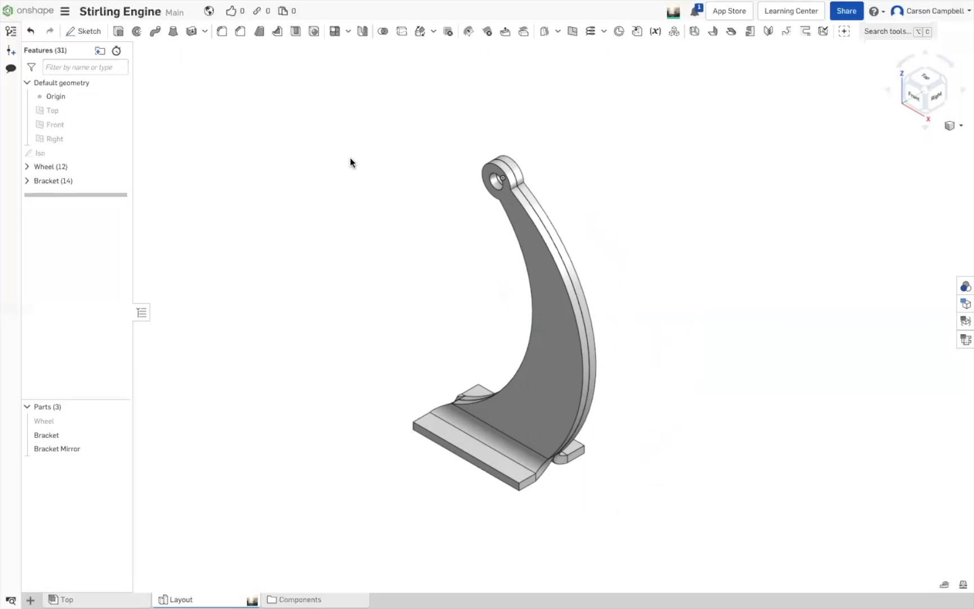
pyautogui.click(26, 180)
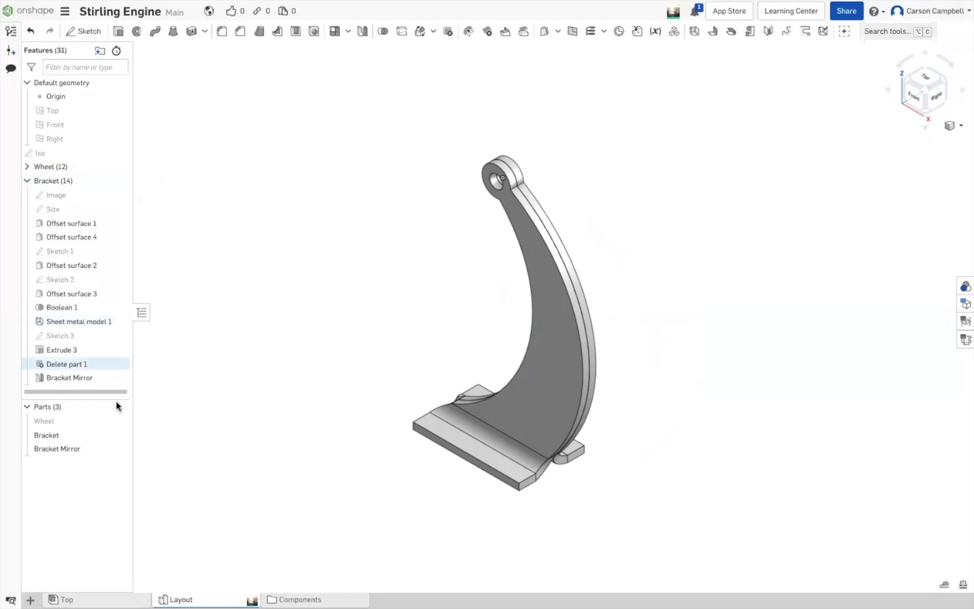
pyautogui.moveTo(109, 389); pyautogui.dragTo(117, 371)
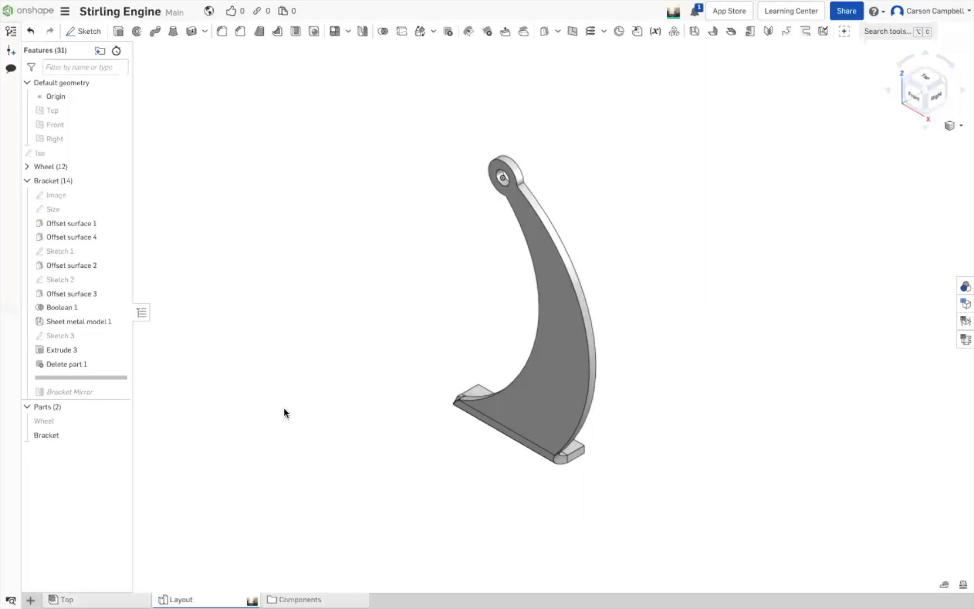
# Show the Wheel part again and view it with the Bracket from the right side
pyautogui.click(117, 422)
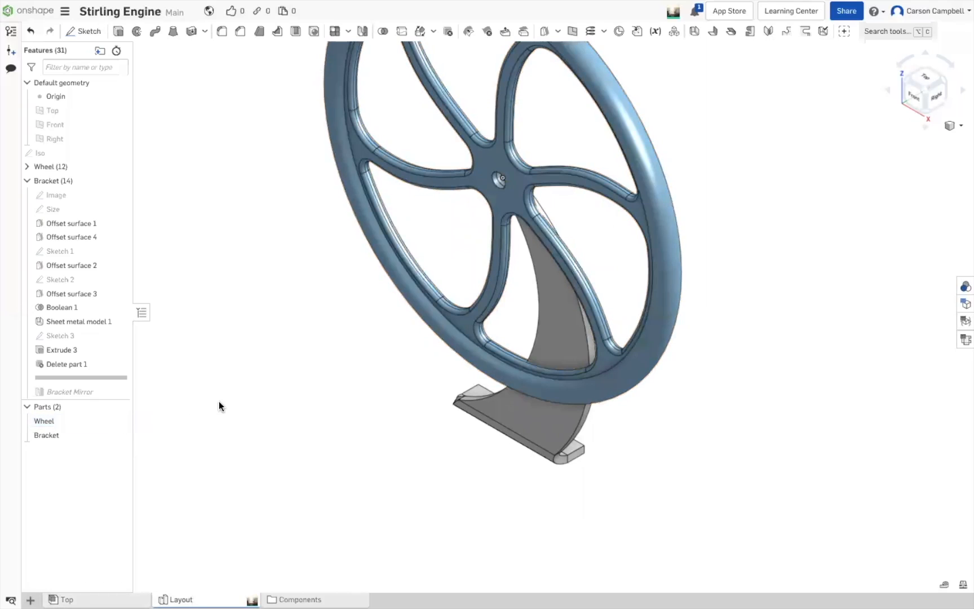
pyautogui.moveTo(747, 367); pyautogui.dragTo(715, 374, button='right')
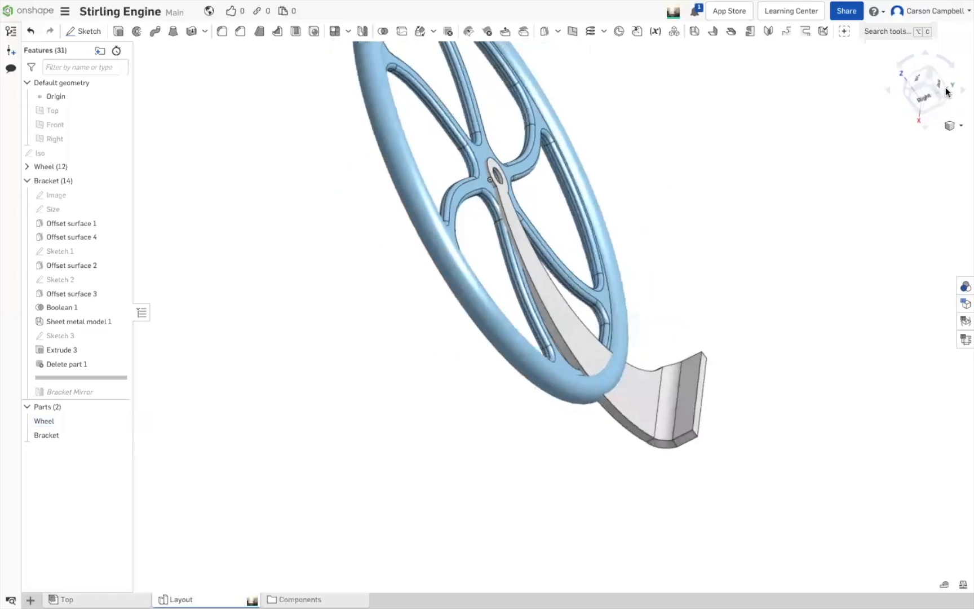
pyautogui.click(931, 91)
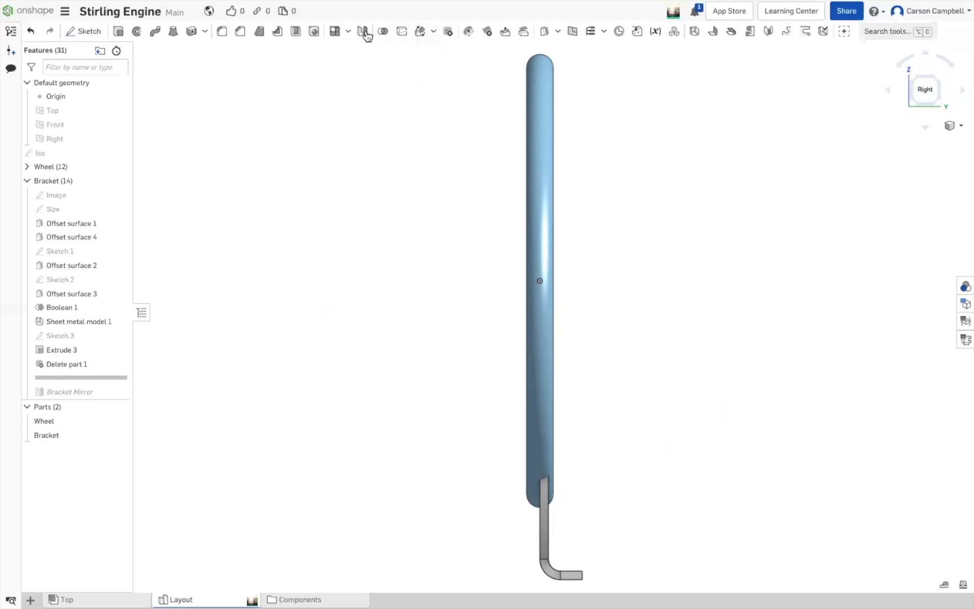
# Add a Transform feature that translates the Bracket by XYZ, with a Y translation of -50 mm
pyautogui.click(433, 33)
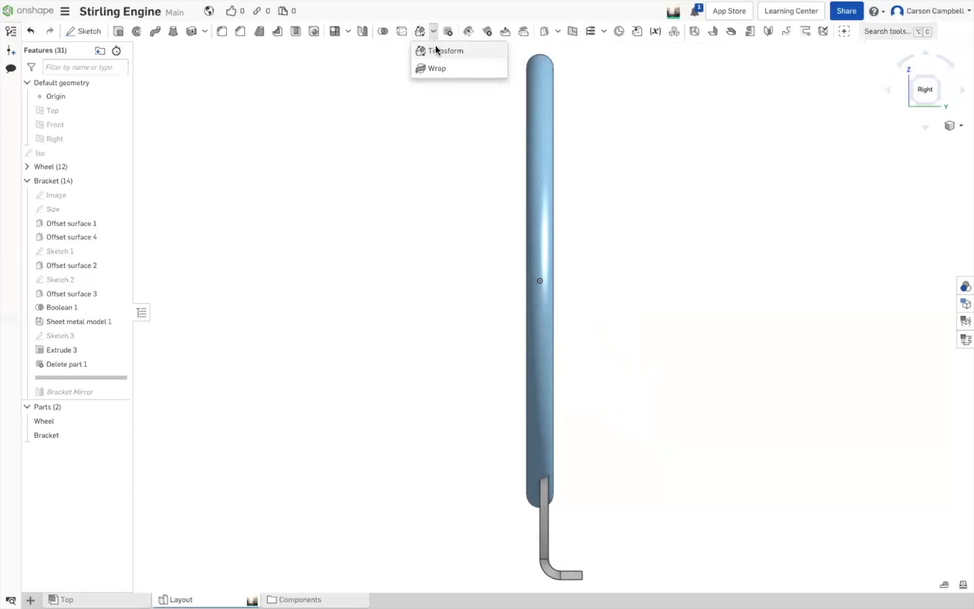
pyautogui.click(437, 50)
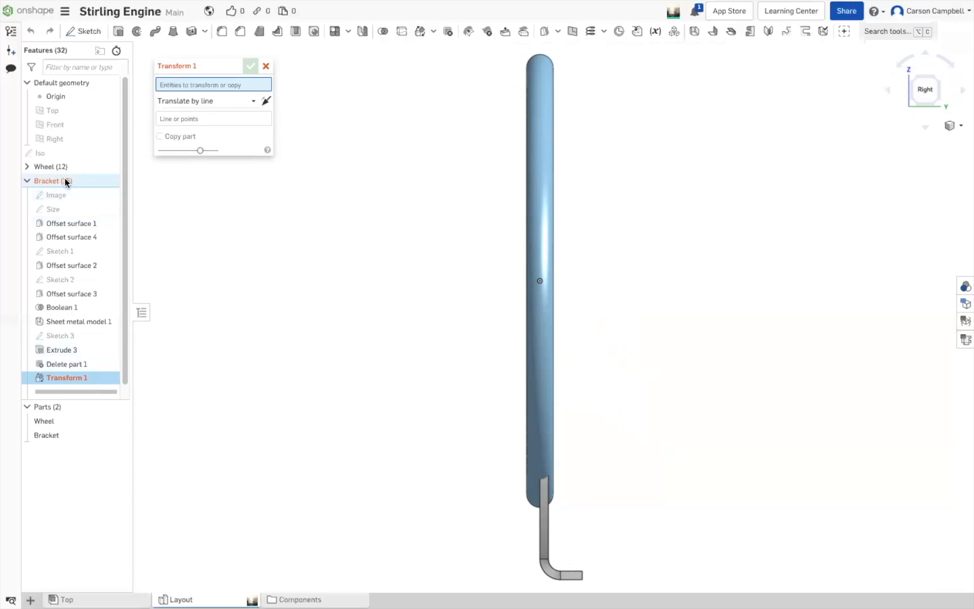
pyautogui.click(56, 435)
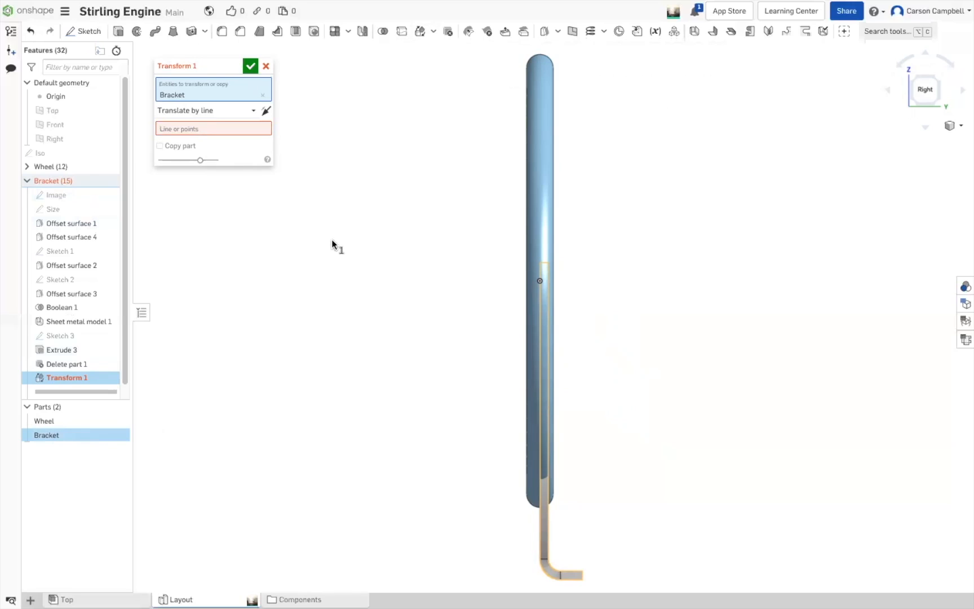
pyautogui.click(186, 129)
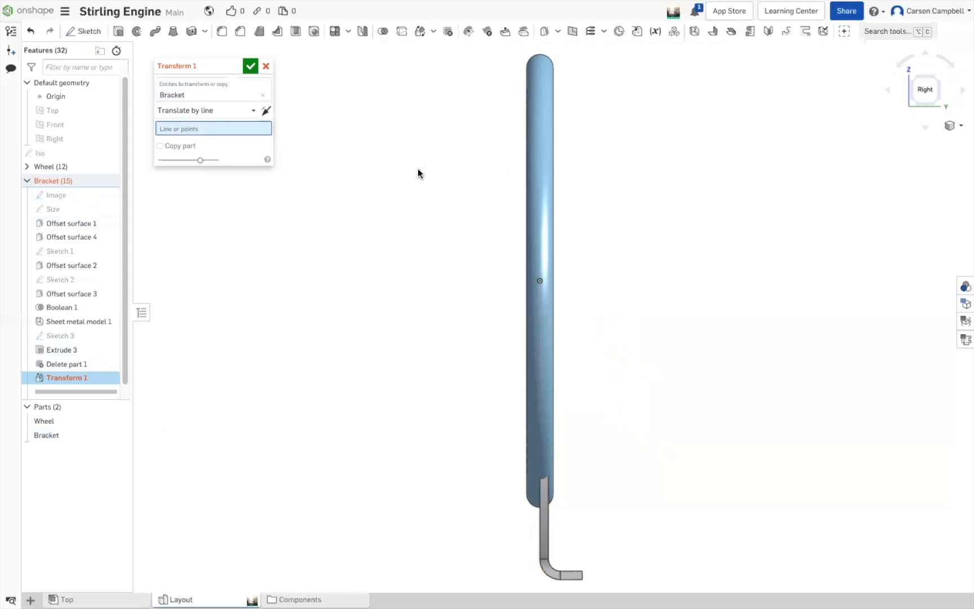
pyautogui.click(255, 112)
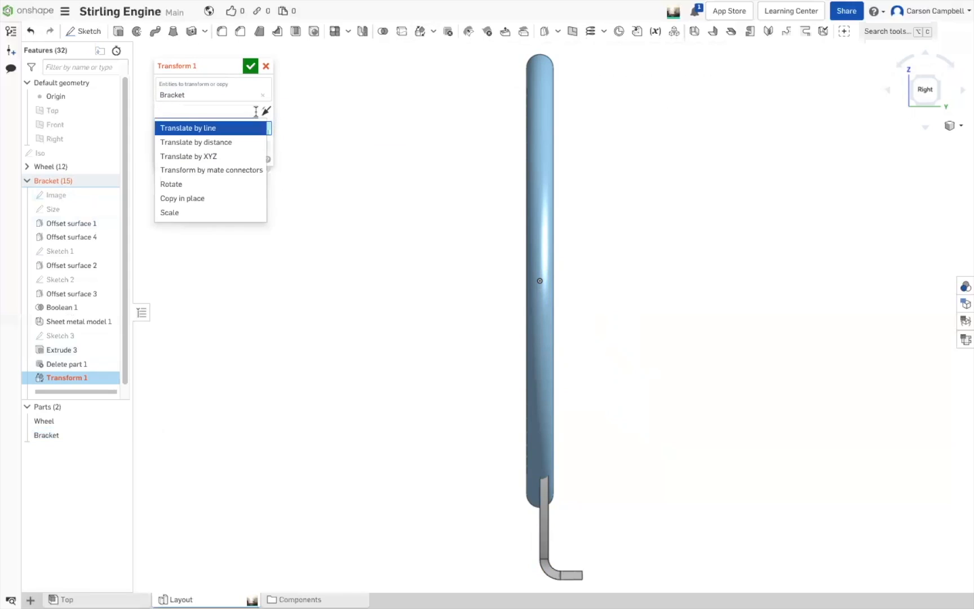
pyautogui.click(226, 142)
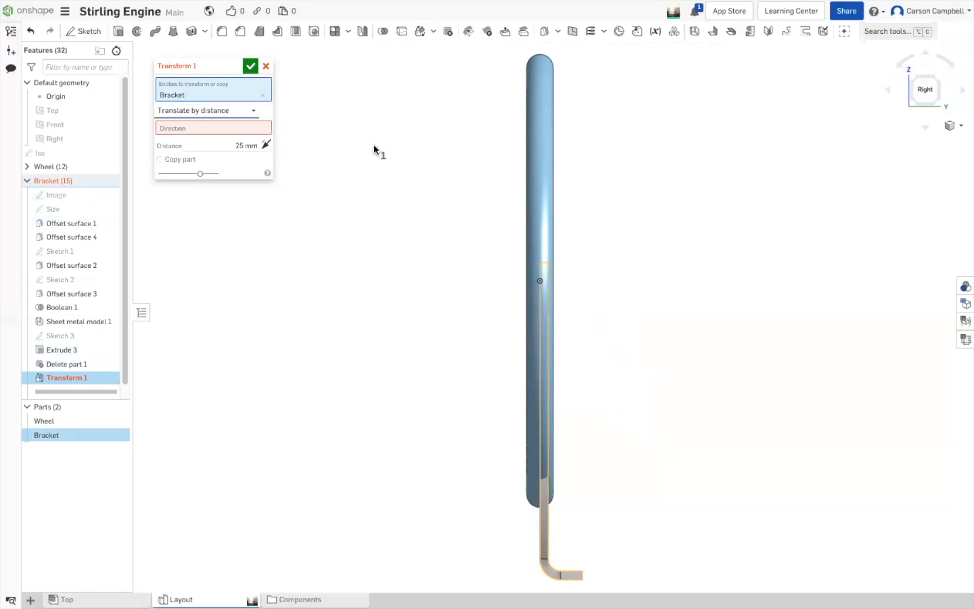
pyautogui.click(254, 112)
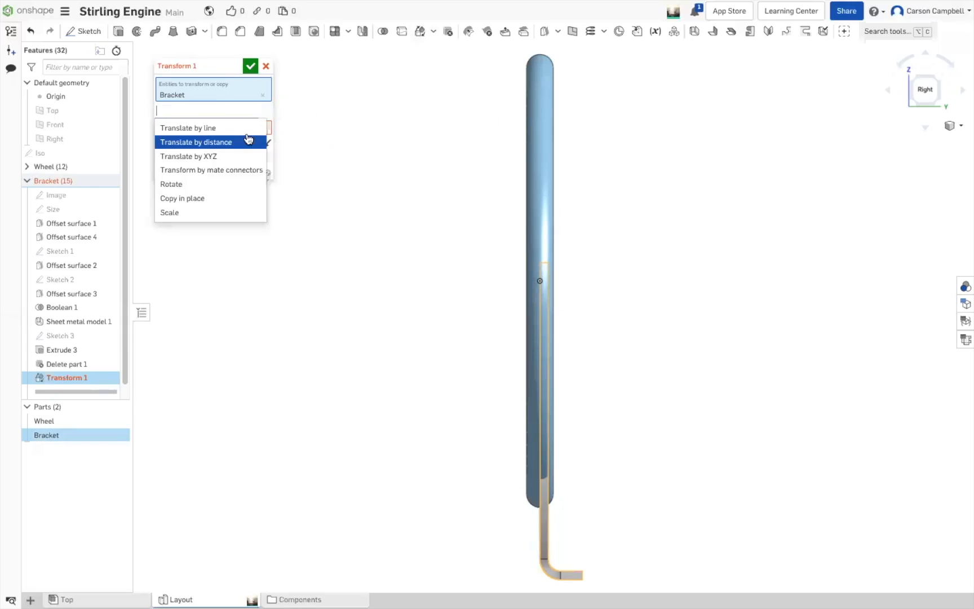
pyautogui.click(236, 156)
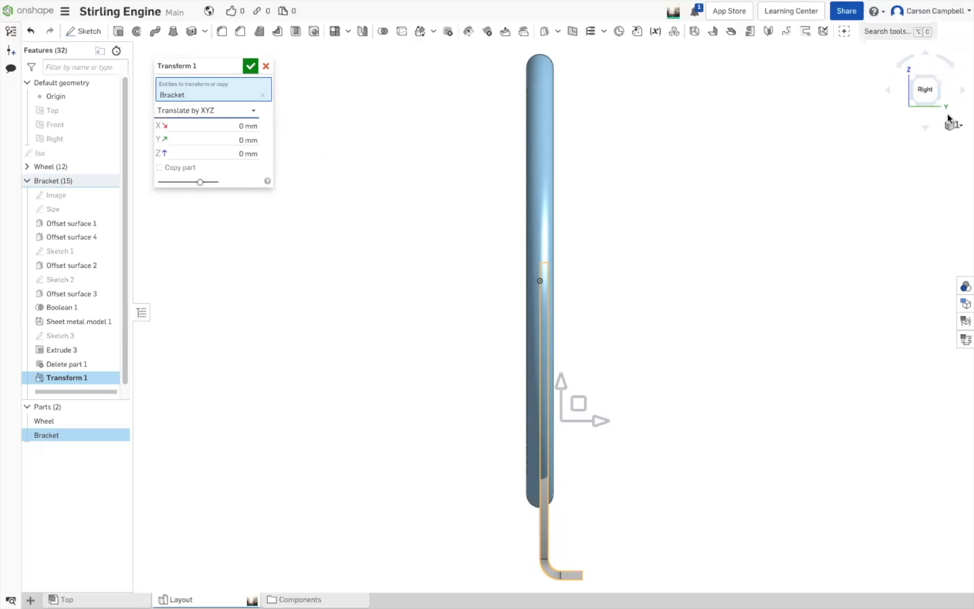
pyautogui.click(246, 140)
pyautogui.write('-50')
pyautogui.press('Return')
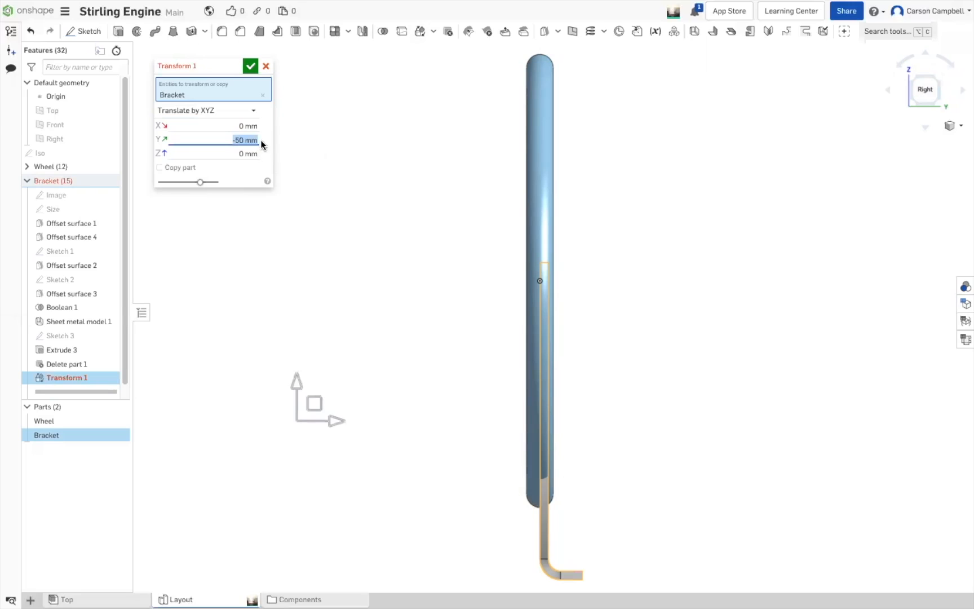
pyautogui.click(252, 70)
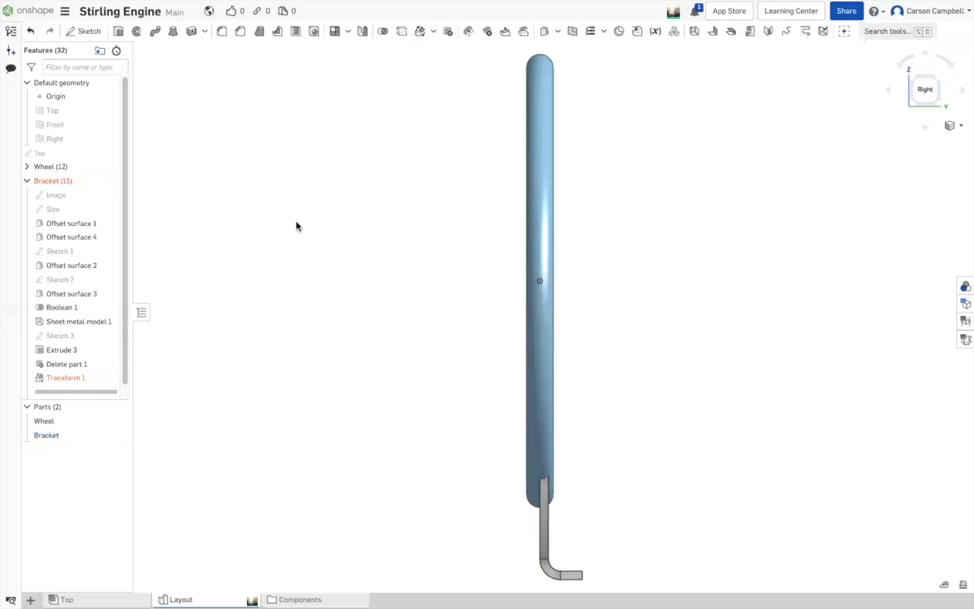
# Reopen the Bracket's Transform feature and set its Y translation to -2 mm
pyautogui.moveTo(66, 379)
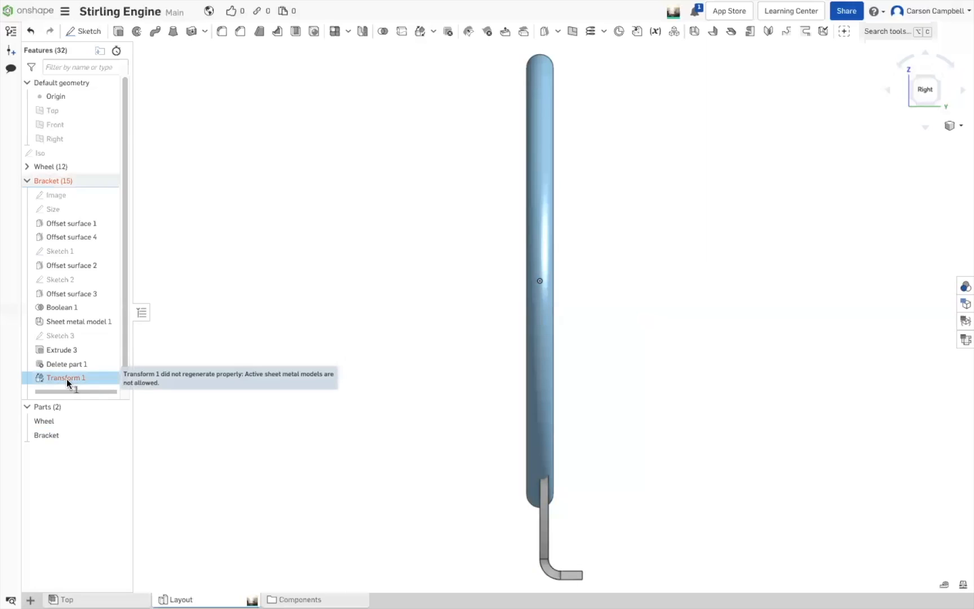
pyautogui.doubleClick(66, 378)
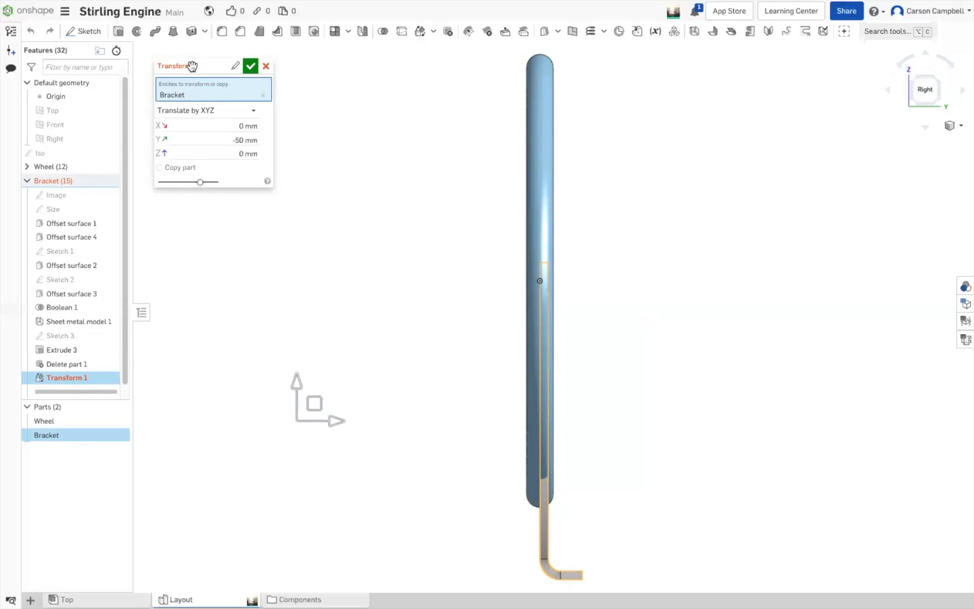
pyautogui.moveTo(192, 66)
pyautogui.moveTo(404, 202); pyautogui.dragTo(375, 207, button='right')
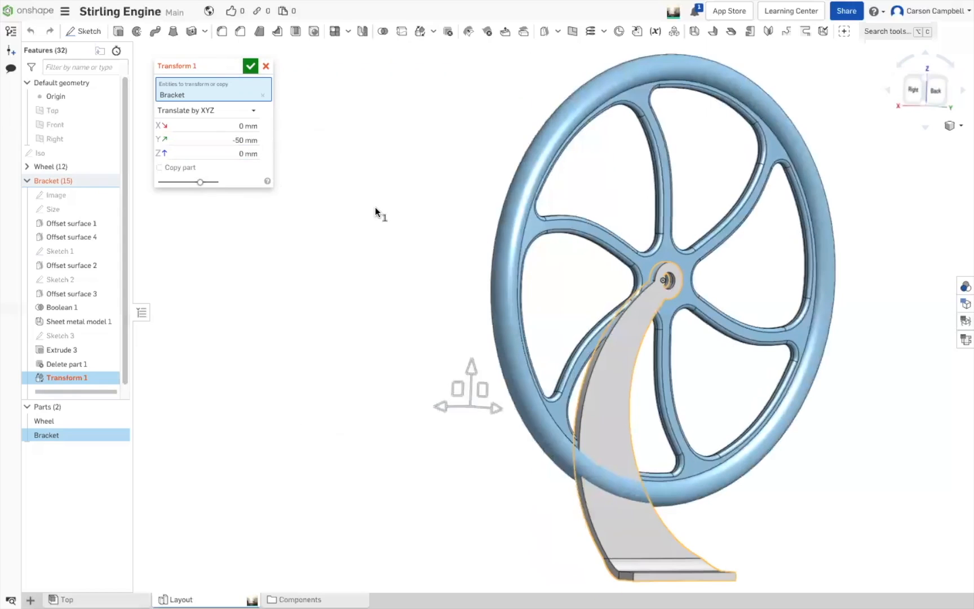
pyautogui.moveTo(480, 233); pyautogui.dragTo(855, 349, button='right')
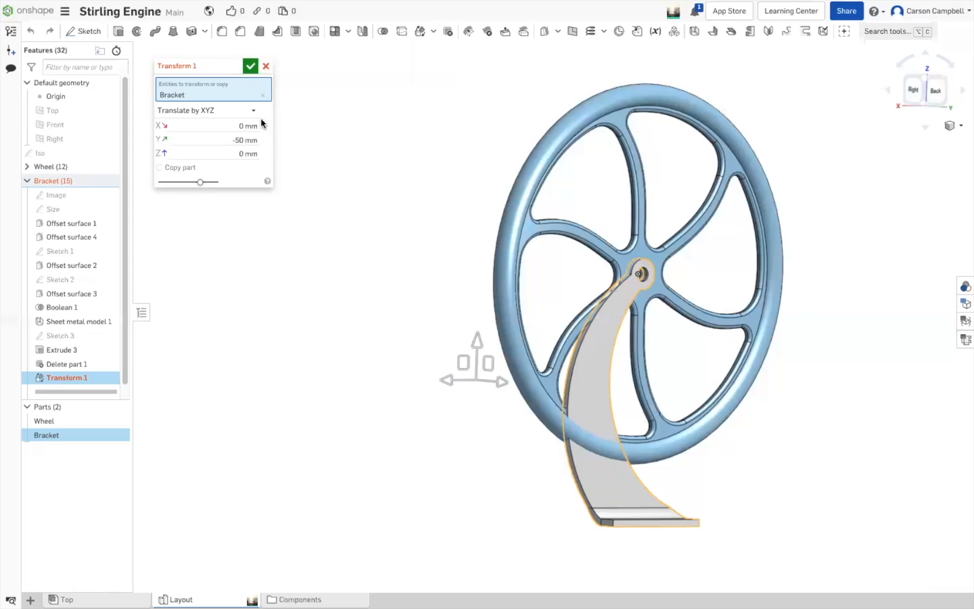
pyautogui.doubleClick(234, 143)
pyautogui.write('2')
pyautogui.press('Return')
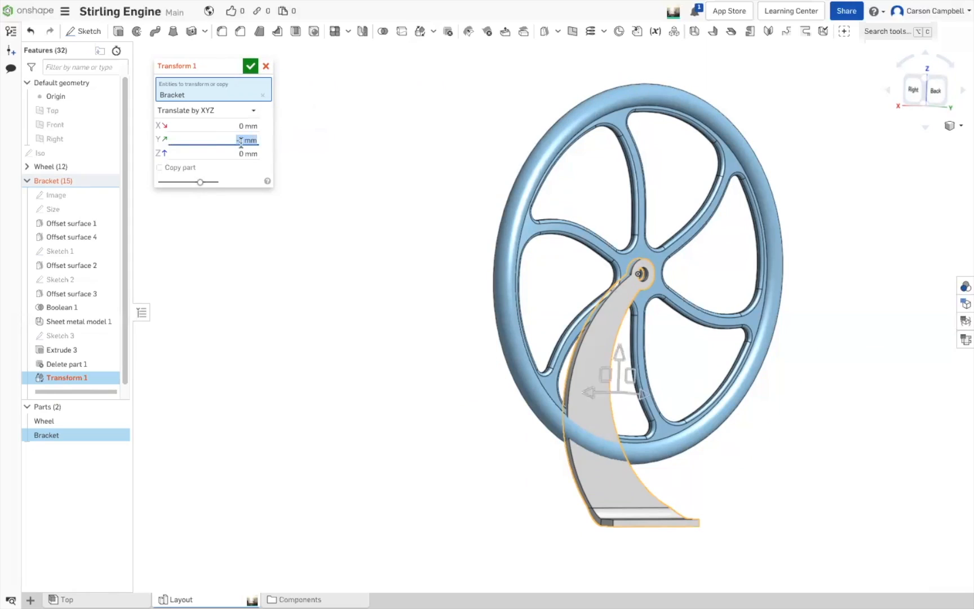
# Try shifting the Bracket with the transform manipulator, about 6 mm along Y and about 11 mm along Z
pyautogui.moveTo(493, 258); pyautogui.dragTo(448, 249, button='right')
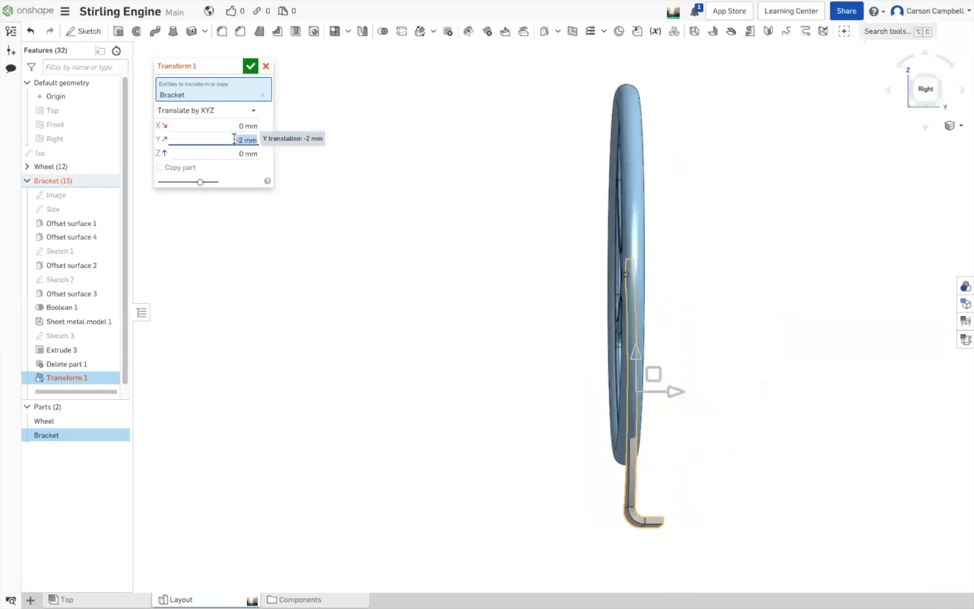
pyautogui.press('BackSpace')
pyautogui.moveTo(674, 389); pyautogui.dragTo(720, 392)
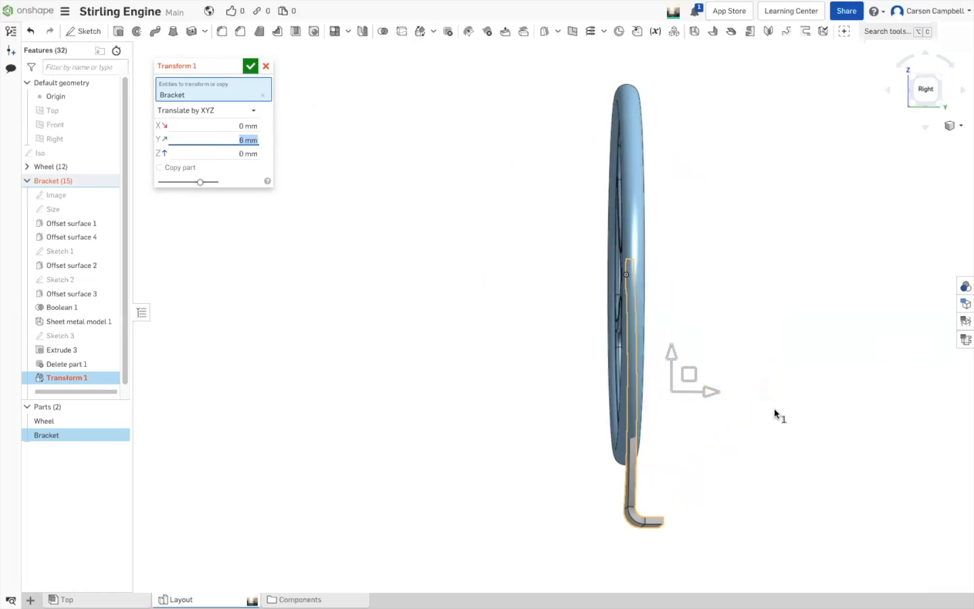
pyautogui.moveTo(789, 404); pyautogui.dragTo(774, 406, button='right')
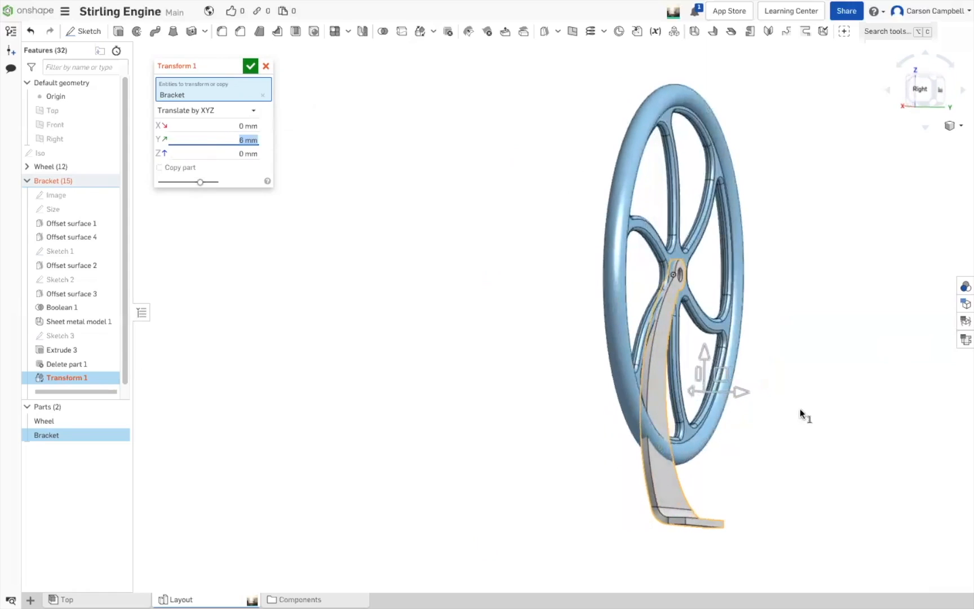
pyautogui.moveTo(385, 402); pyautogui.dragTo(429, 411, button='right')
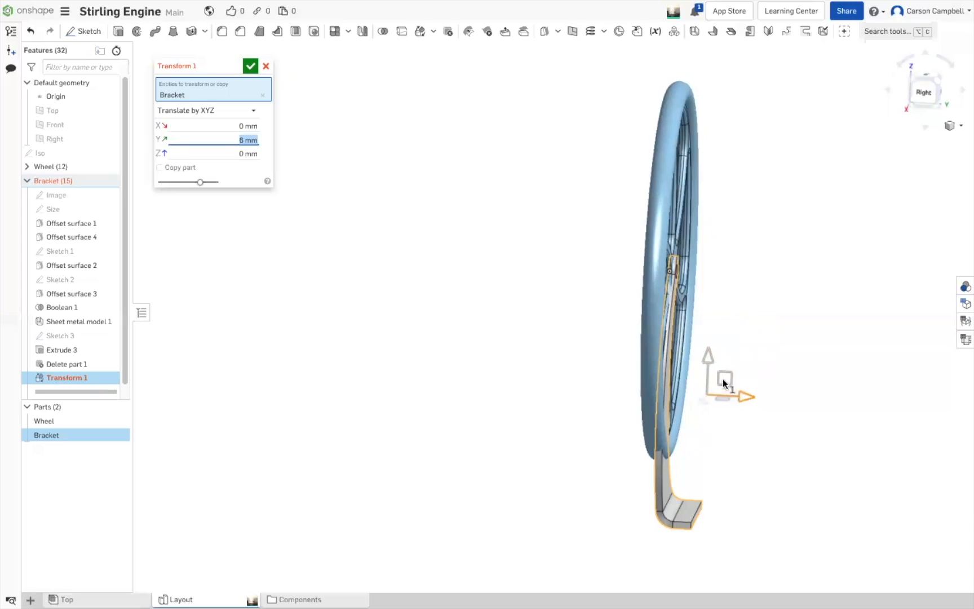
pyautogui.moveTo(710, 356); pyautogui.dragTo(709, 309)
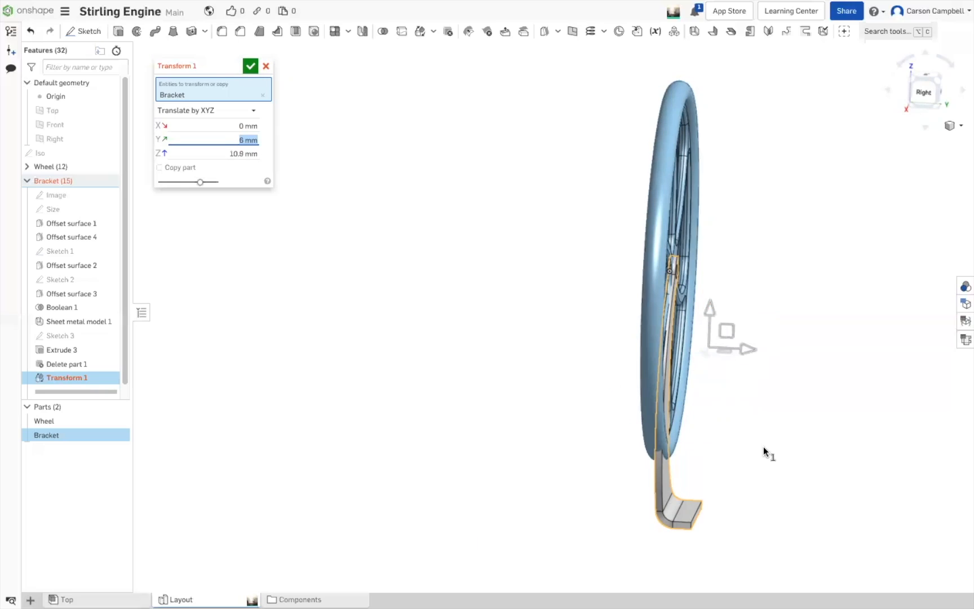
pyautogui.moveTo(758, 446); pyautogui.dragTo(793, 448, button='right')
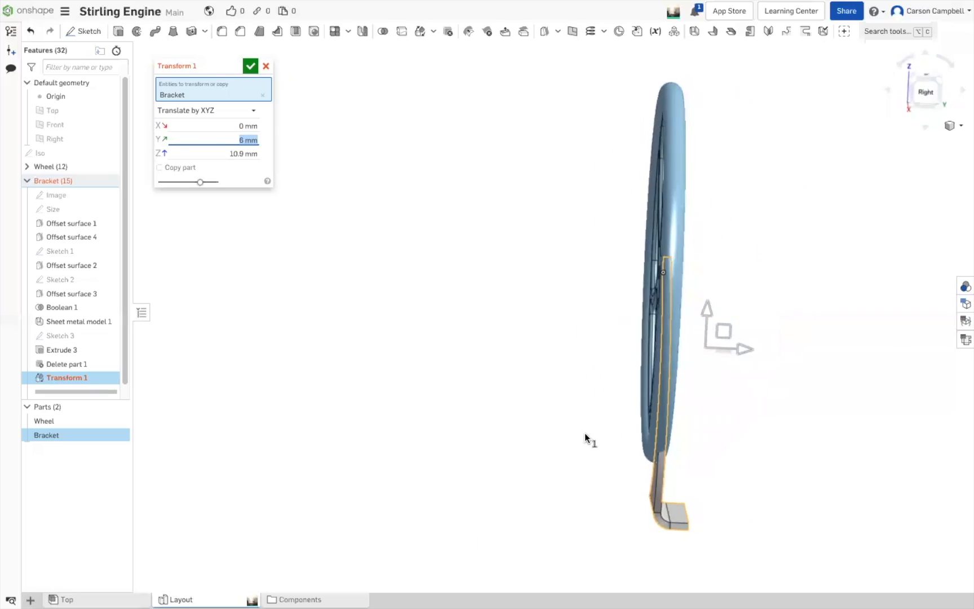
# Change the transform to Translate by distance, using the Front plane as direction and a distance of 25 mm, and apply it
pyautogui.click(246, 109)
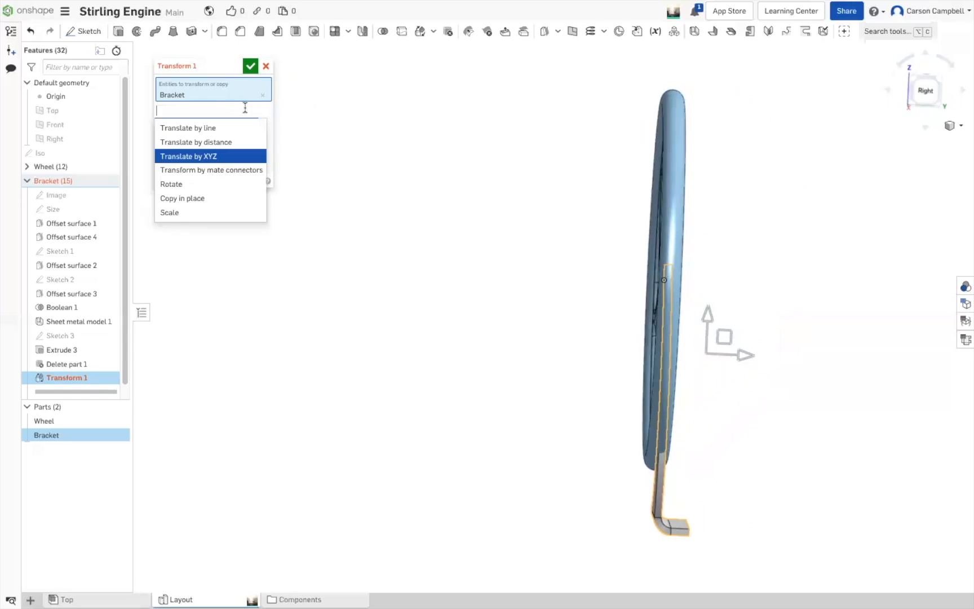
pyautogui.click(227, 142)
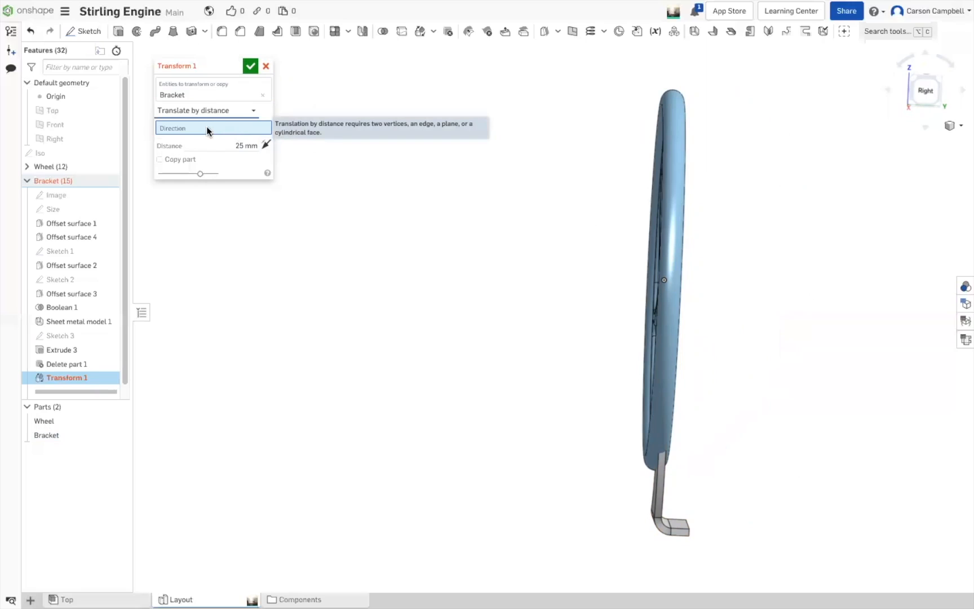
pyautogui.press('p')
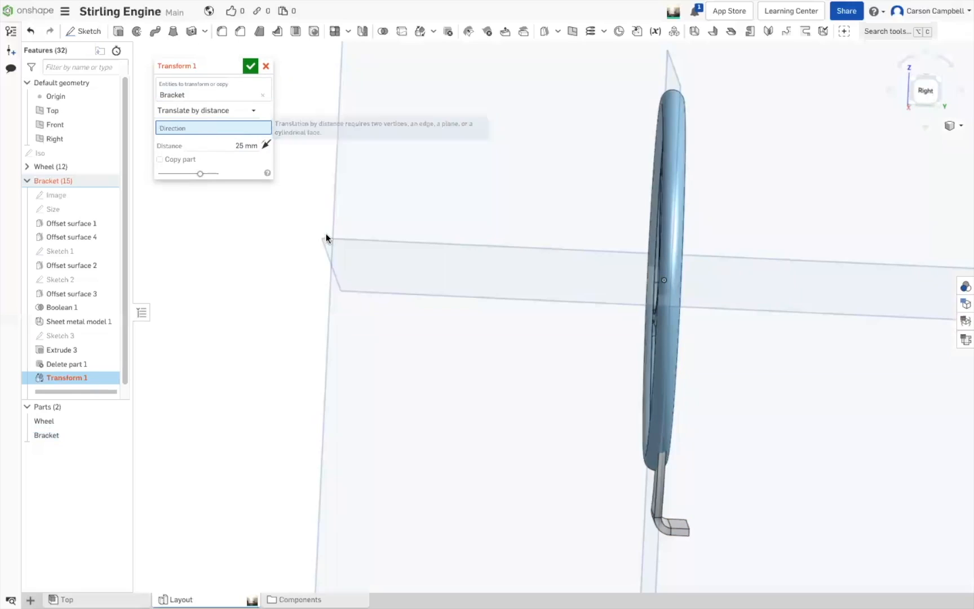
pyautogui.scroll(-1, 544, 370)
pyautogui.scroll(-2, 765, 421)
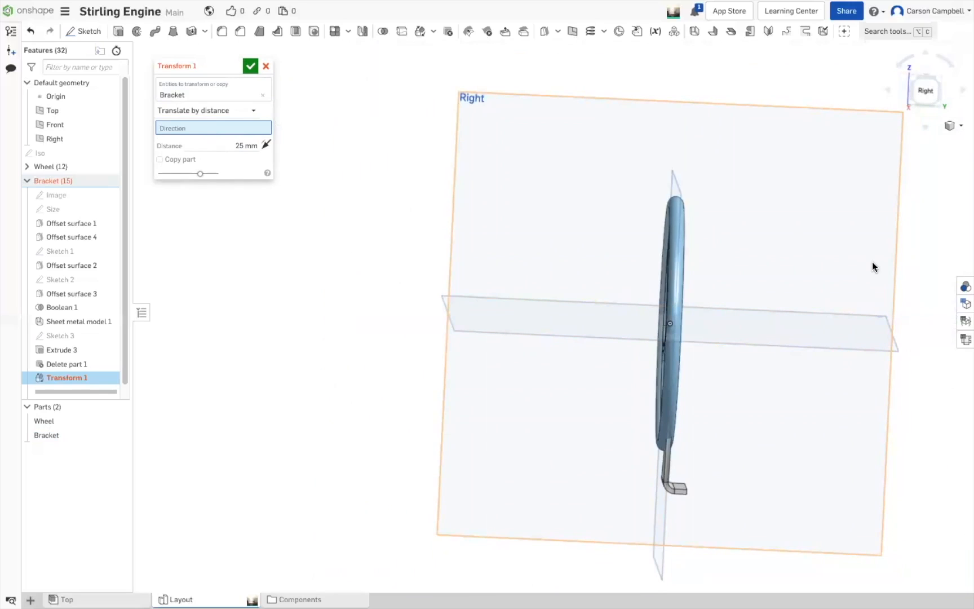
pyautogui.moveTo(855, 262); pyautogui.dragTo(822, 226, button='right')
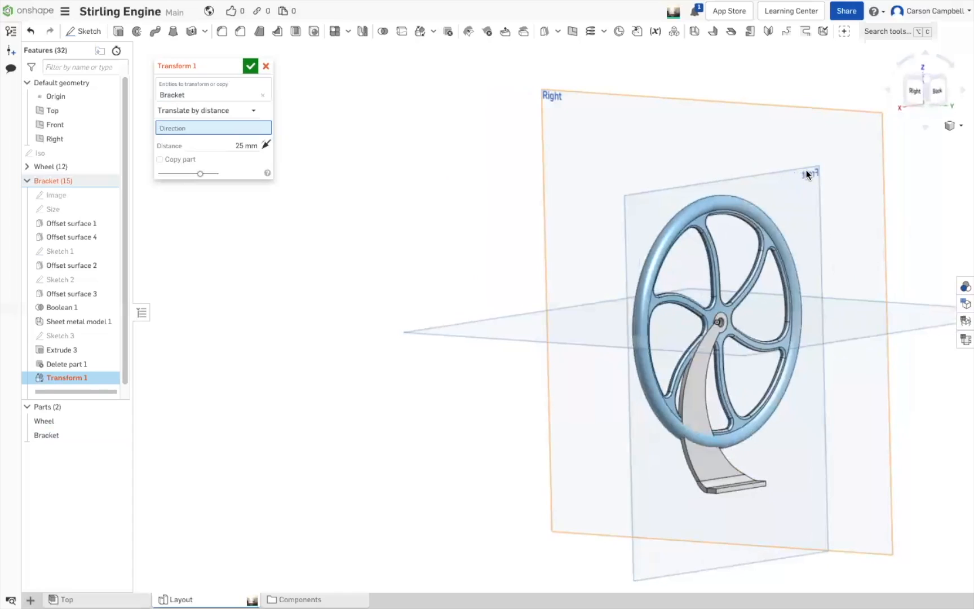
pyautogui.moveTo(876, 203); pyautogui.dragTo(837, 181, button='right')
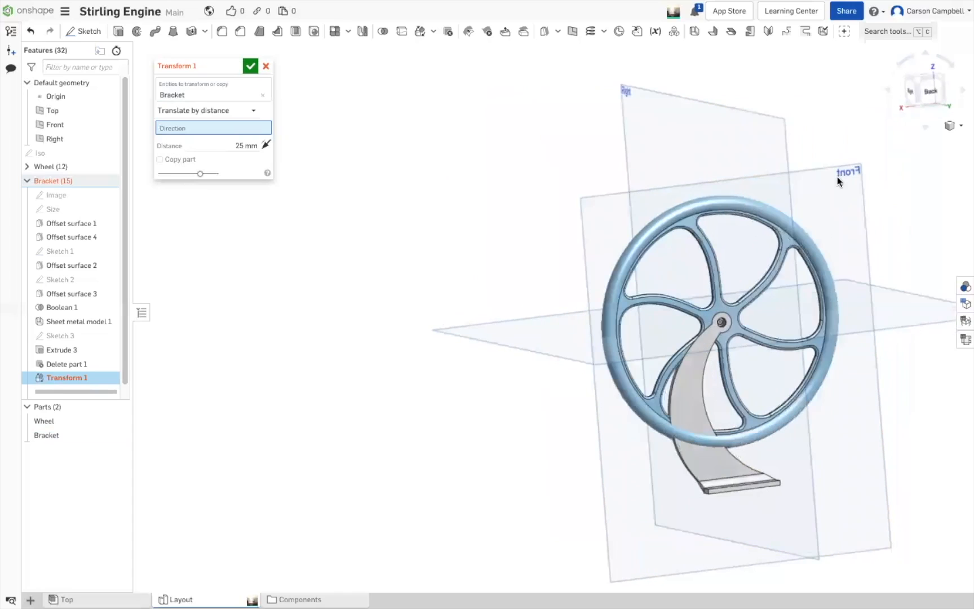
pyautogui.click(872, 198)
pyautogui.moveTo(918, 201); pyautogui.dragTo(955, 201, button='right')
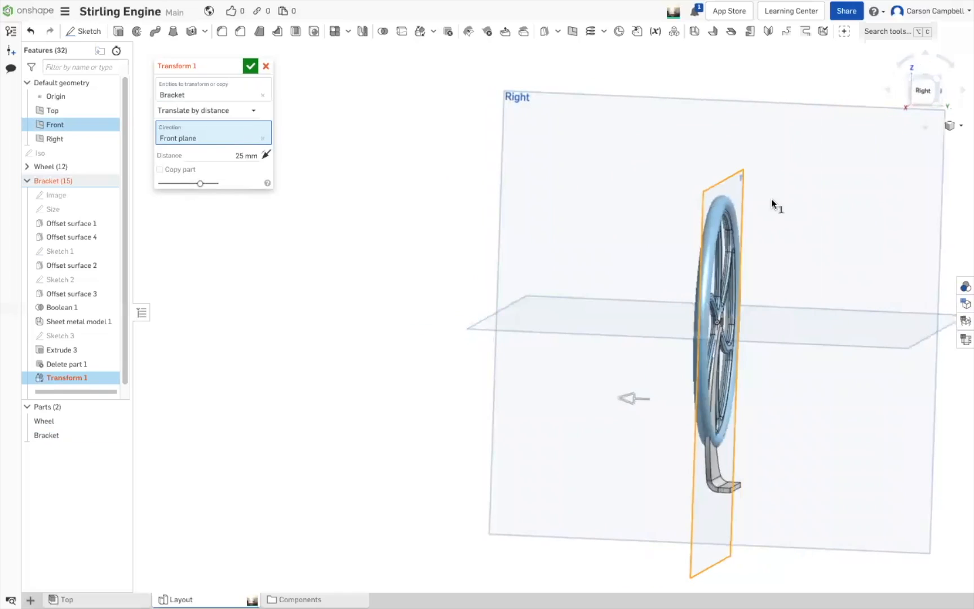
pyautogui.click(247, 152)
pyautogui.press('Return')
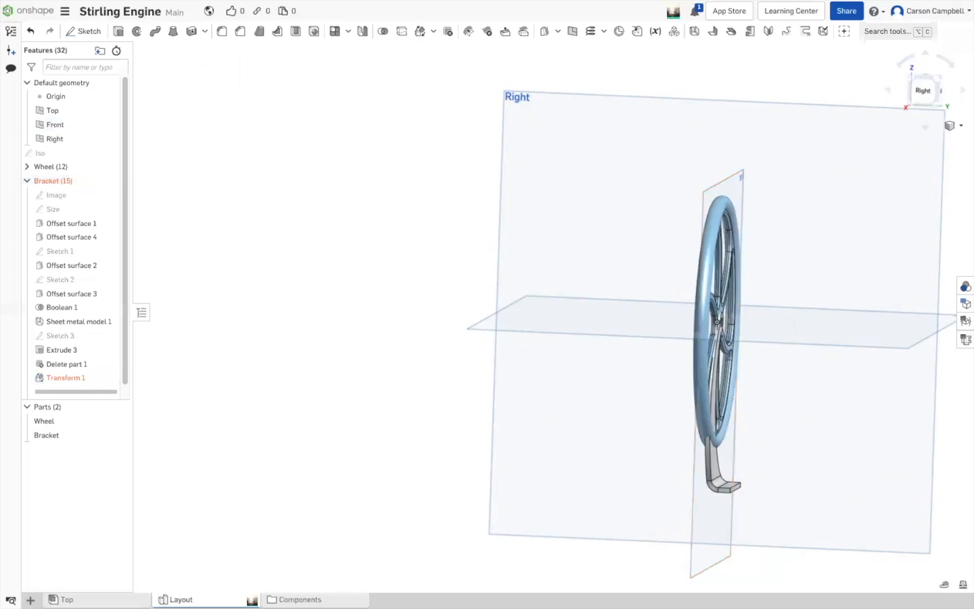
# Examine the Bracket's position against the Wheel from the back and isometric views, and check the Transform feature's status
pyautogui.moveTo(428, 279); pyautogui.dragTo(372, 271, button='right')
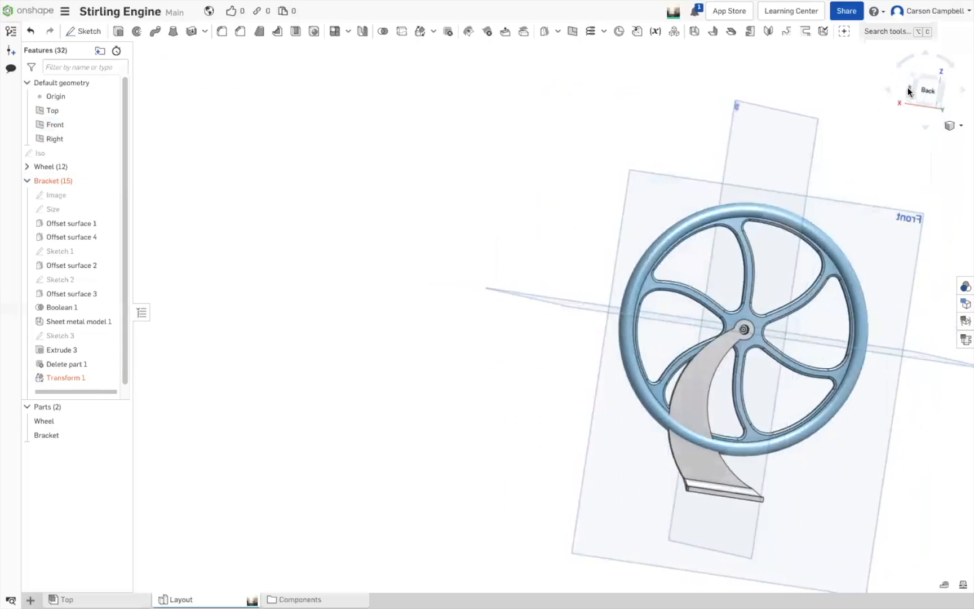
pyautogui.press('n')
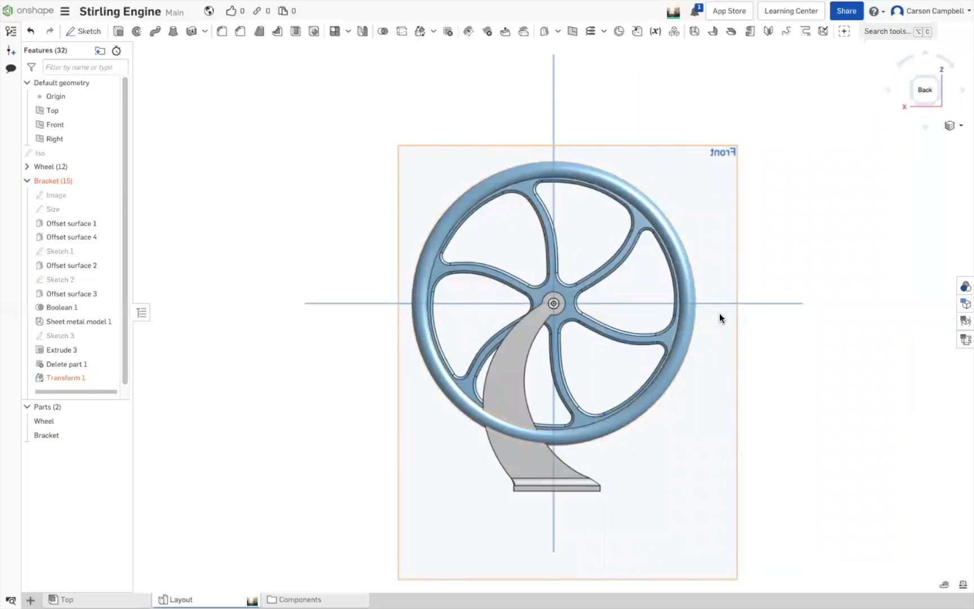
pyautogui.scroll(2, 719, 313)
pyautogui.scroll(1, 171, 165)
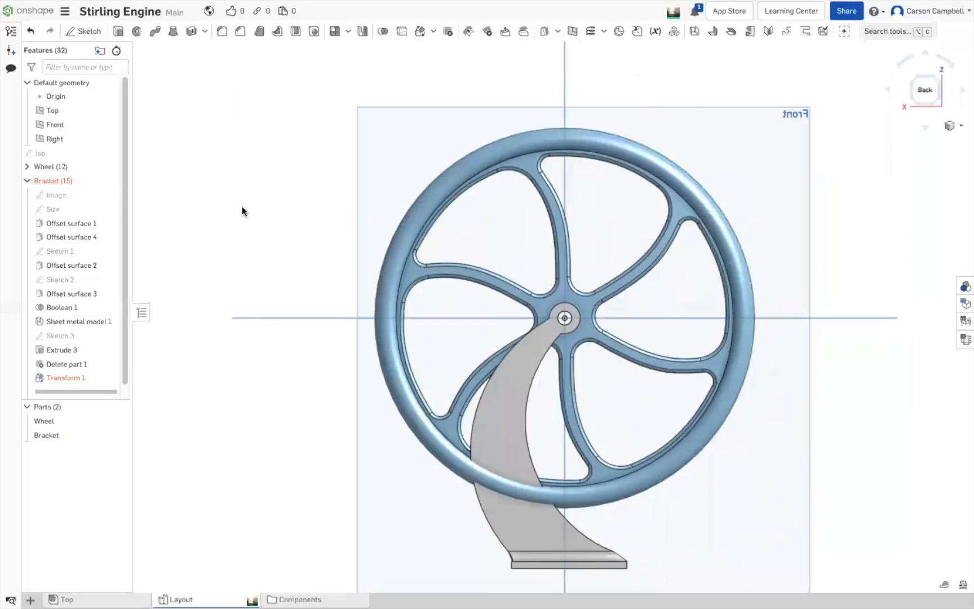
pyautogui.moveTo(249, 210); pyautogui.dragTo(279, 215, button='right')
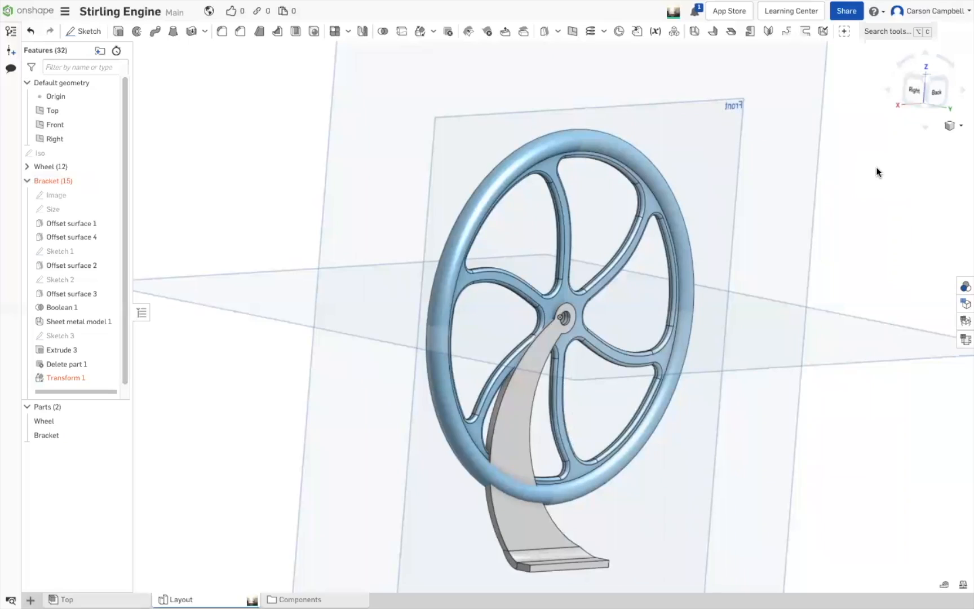
pyautogui.hotkey('shift', '7')
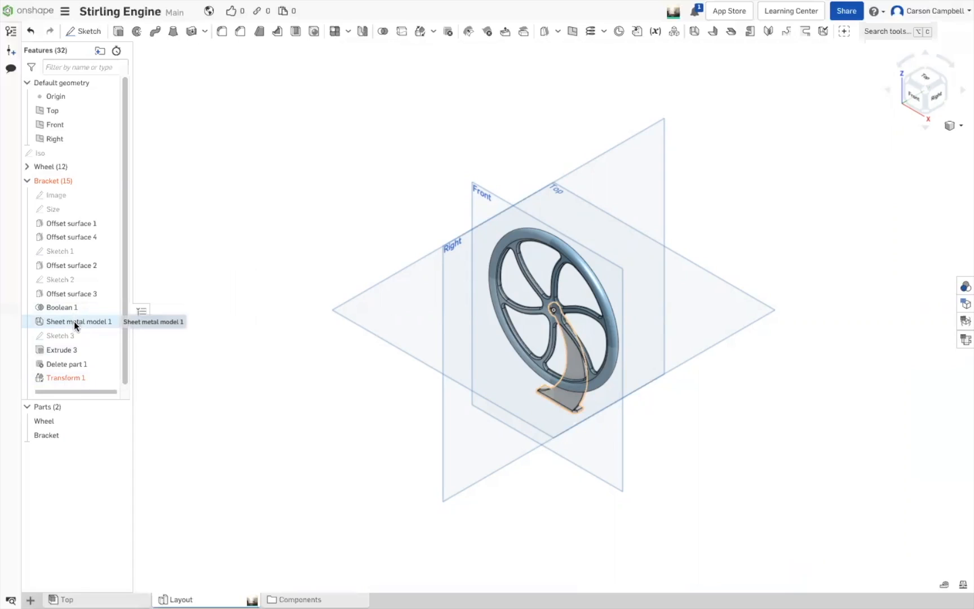
pyautogui.moveTo(77, 373)
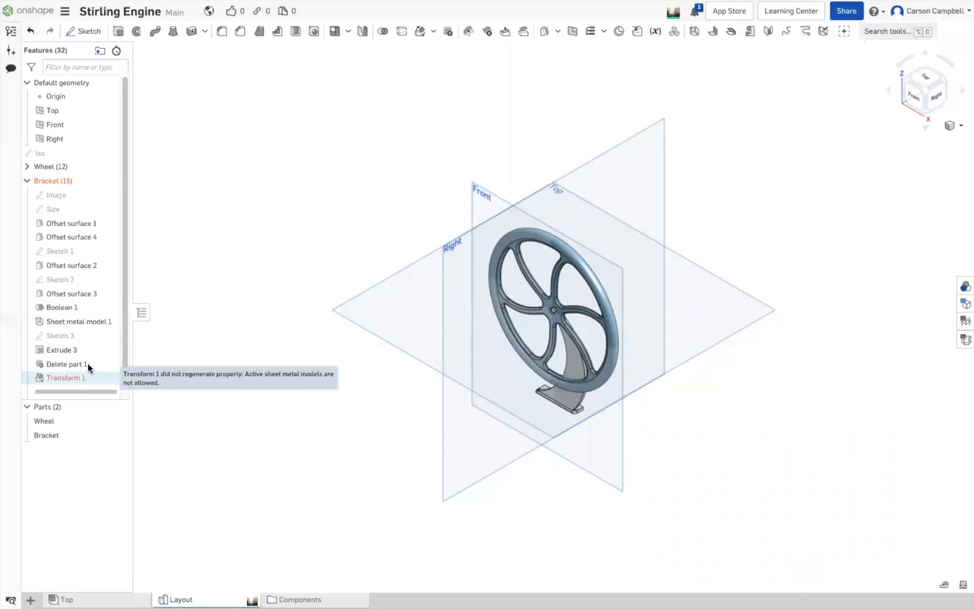
# Roll the feature history back to Extrude 3 and finish the sheet metal model of the Bracket
pyautogui.rightClick(56, 353)
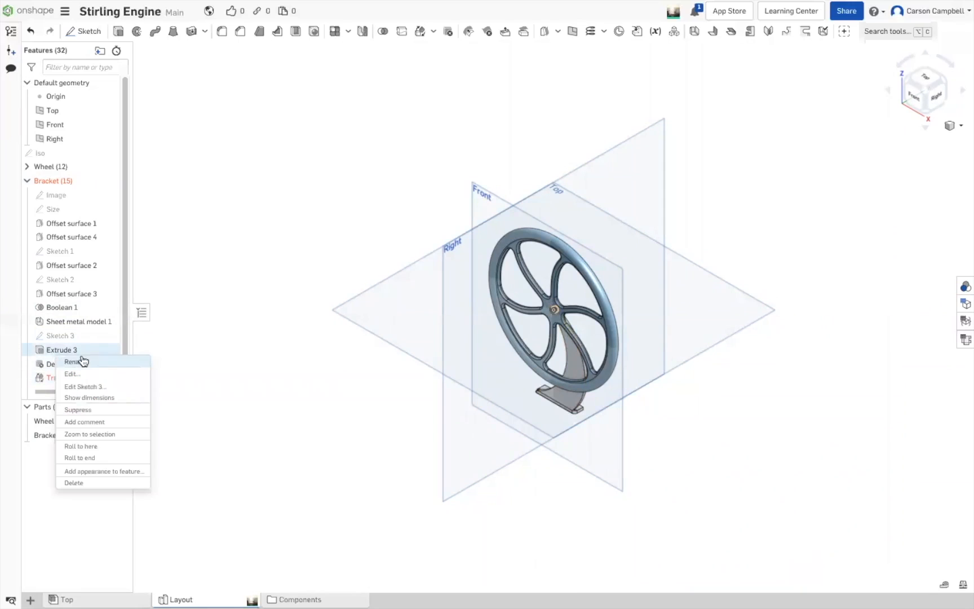
pyautogui.click(99, 443)
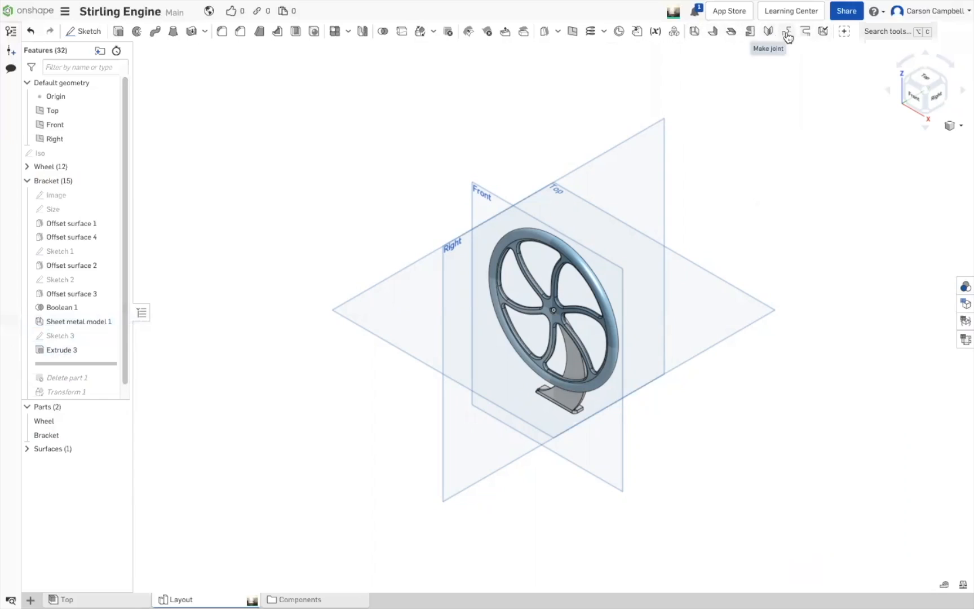
pyautogui.click(823, 33)
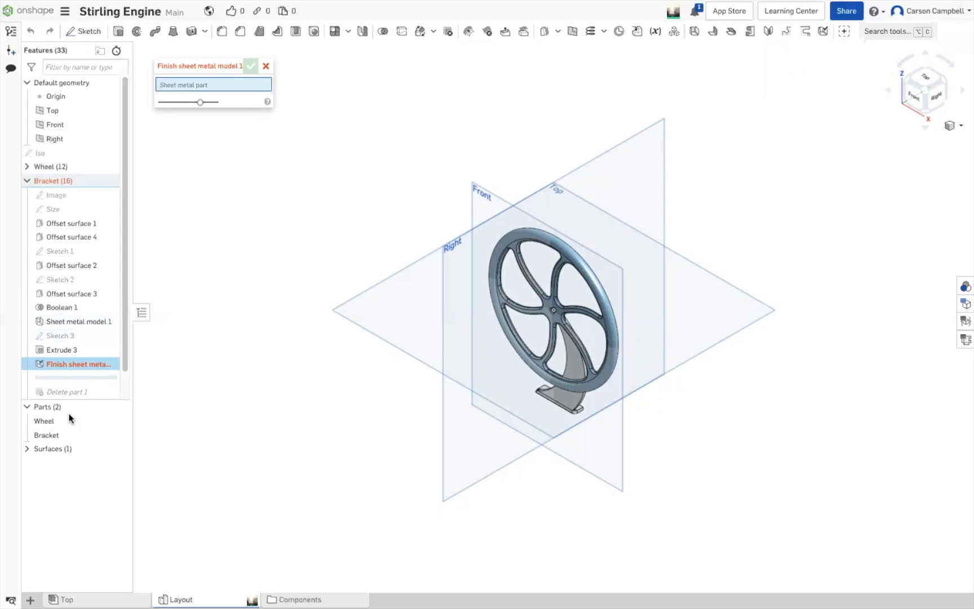
pyautogui.click(68, 433)
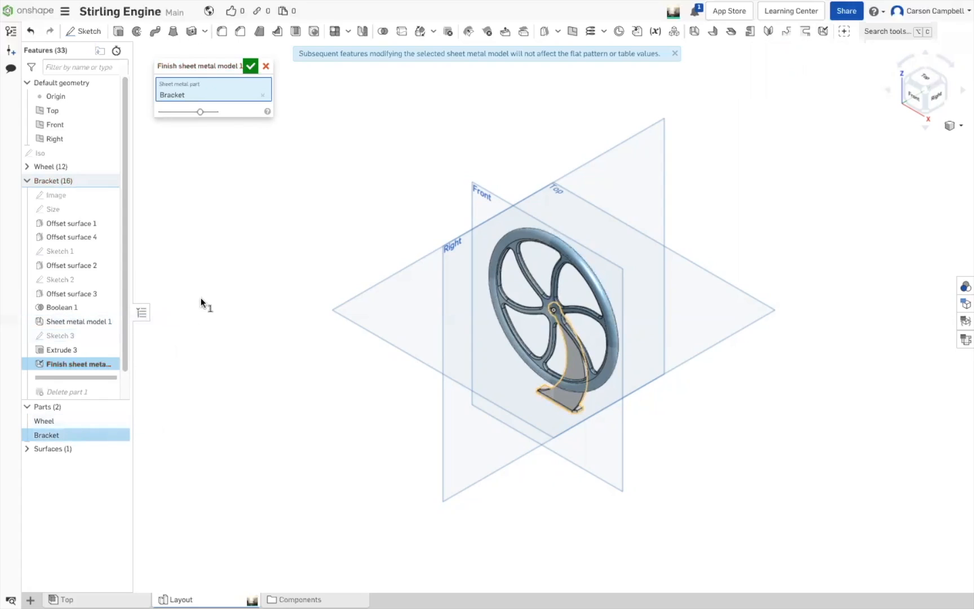
pyautogui.click(250, 67)
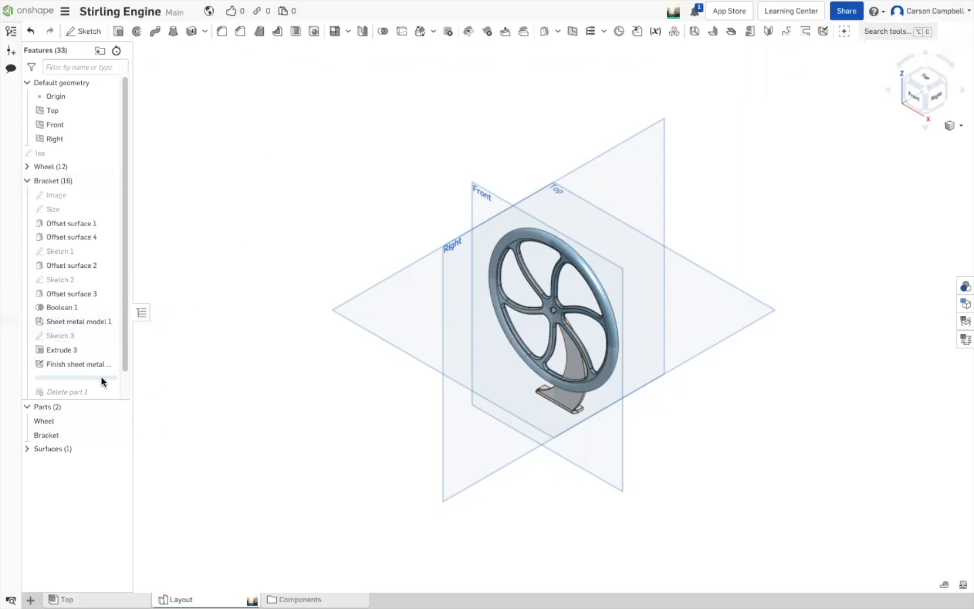
# Roll the feature history forward to the end and examine the moved Bracket and its mirrored copy around the Wheel
pyautogui.click(118, 385)
pyautogui.moveTo(254, 352)
pyautogui.mouseDown(button='right')
pyautogui.moveTo(184, 346)
pyautogui.moveTo(357, 341)
pyautogui.moveTo(369, 353)
pyautogui.moveTo(309, 362)
pyautogui.moveTo(254, 345)
pyautogui.mouseUp(button='right')
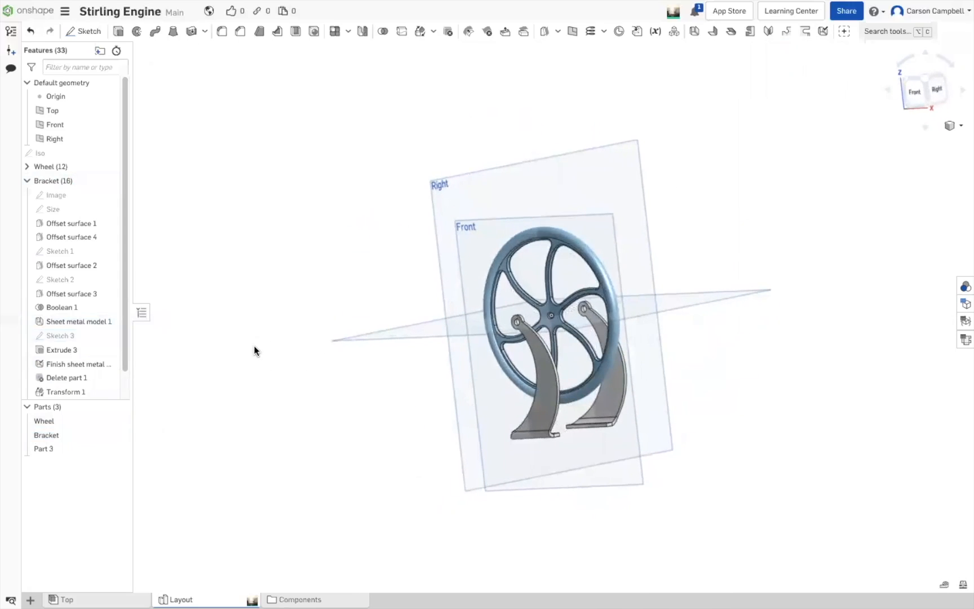
pyautogui.hotkey('shift', '7')
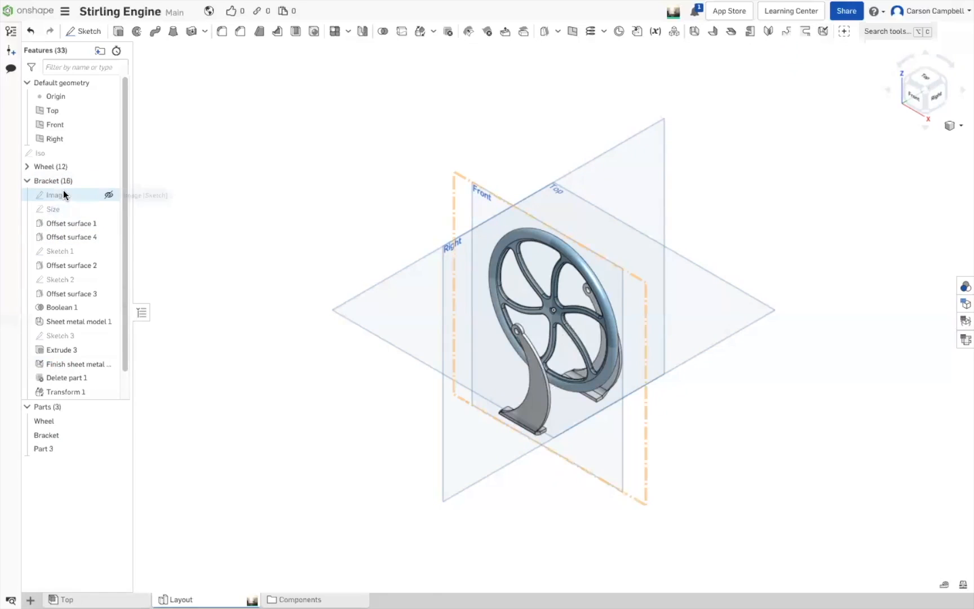
pyautogui.scroll(3, 715, 425)
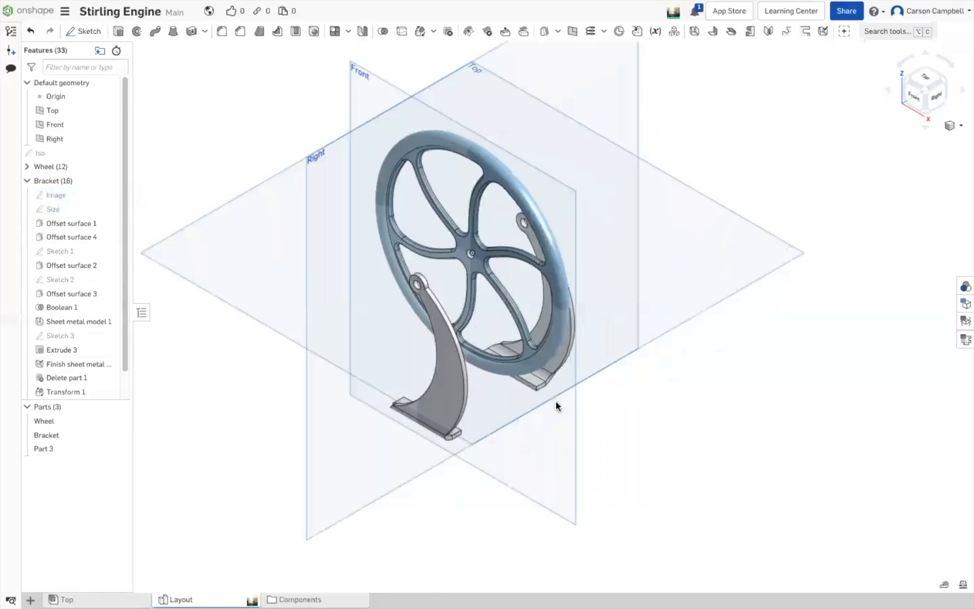
pyautogui.scroll(1, 293, 268)
pyautogui.scroll(-1, 435, 341)
pyautogui.scroll(-1, 681, 415)
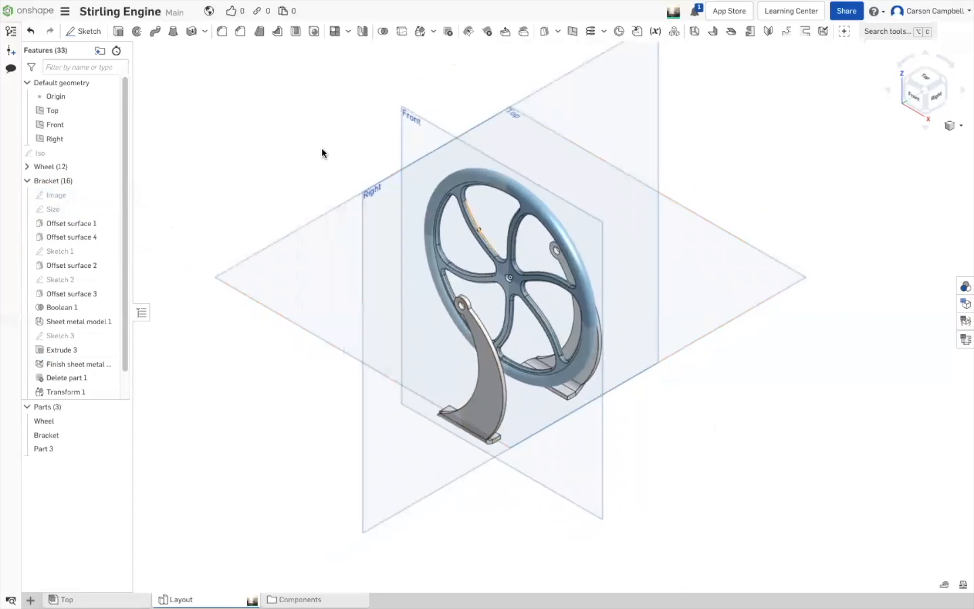
pyautogui.scroll(-1, 313, 149)
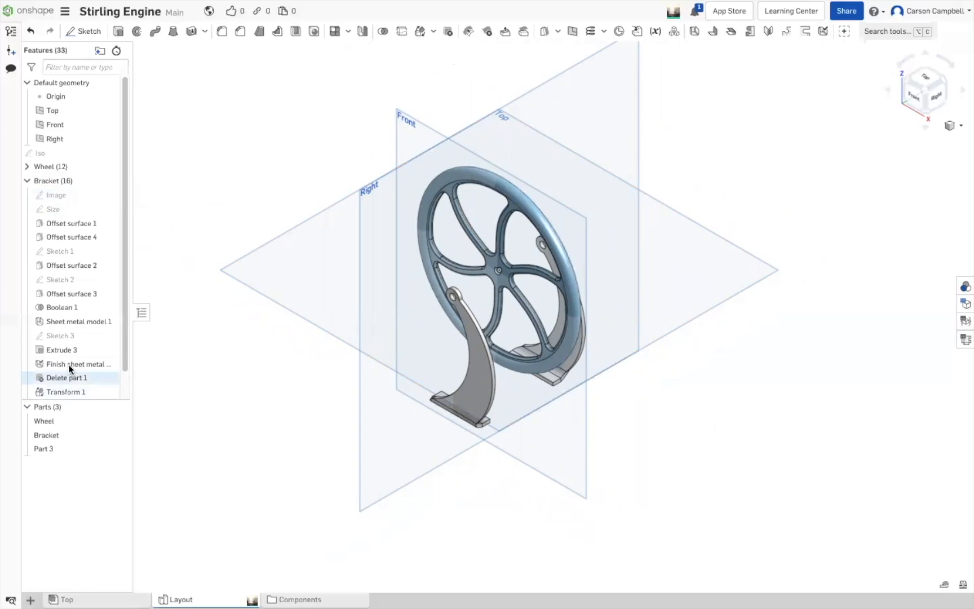
pyautogui.scroll(-1, 70, 369)
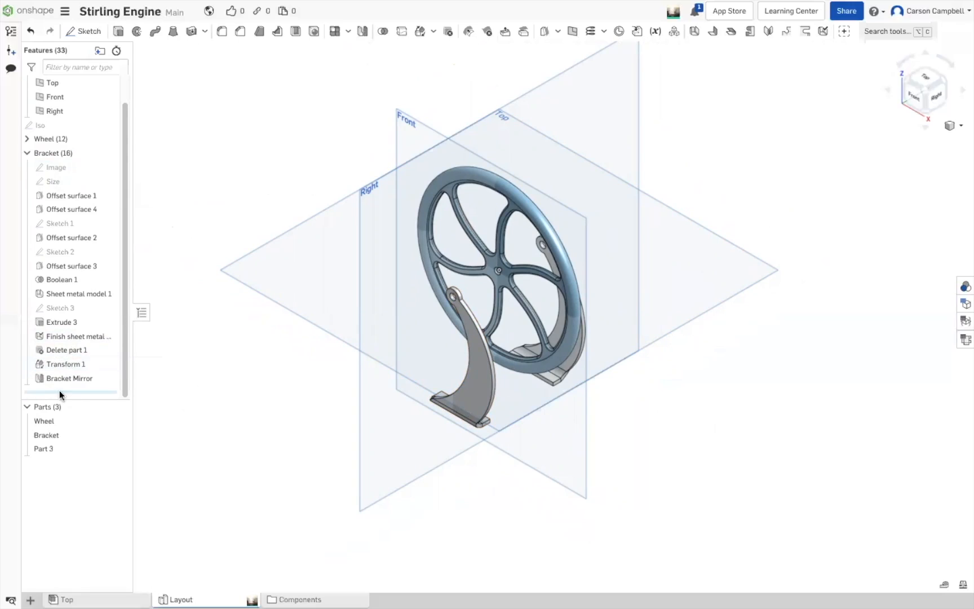
# Roll the feature history back to just before Bracket Mirror to view the Bracket without its mirrored copy
pyautogui.rightClick(71, 380)
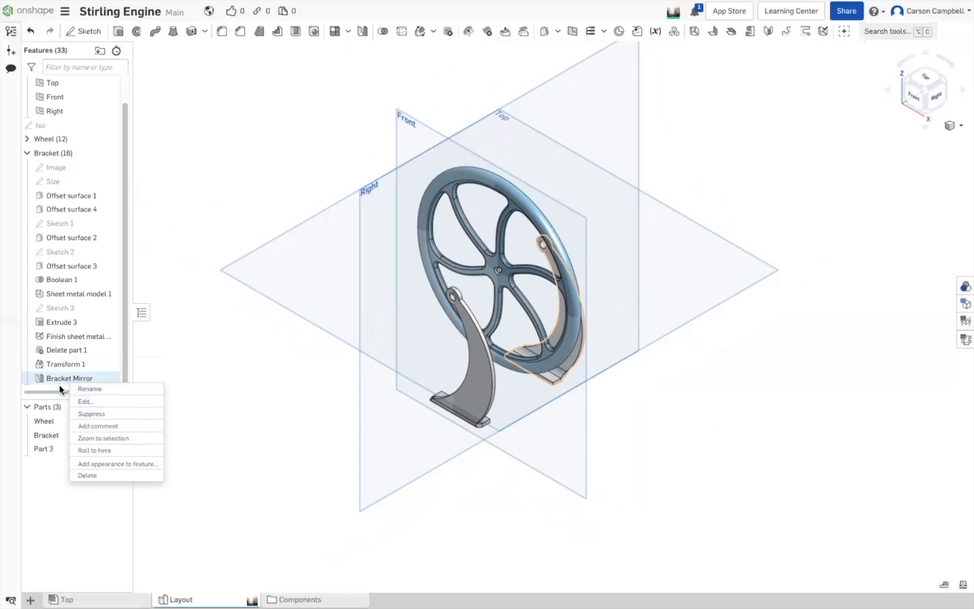
pyautogui.click(177, 354)
pyautogui.moveTo(82, 391); pyautogui.dragTo(81, 370)
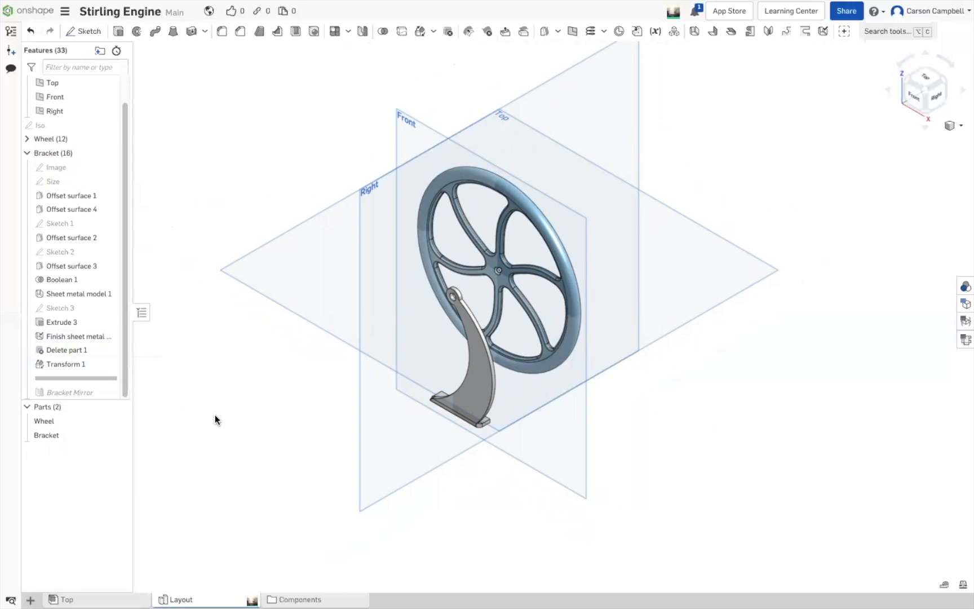
# Check both brackets' spacing from the Wheel side-on, hide the default planes and restore the isometric view
pyautogui.moveTo(241, 405); pyautogui.dragTo(200, 379, button='right')
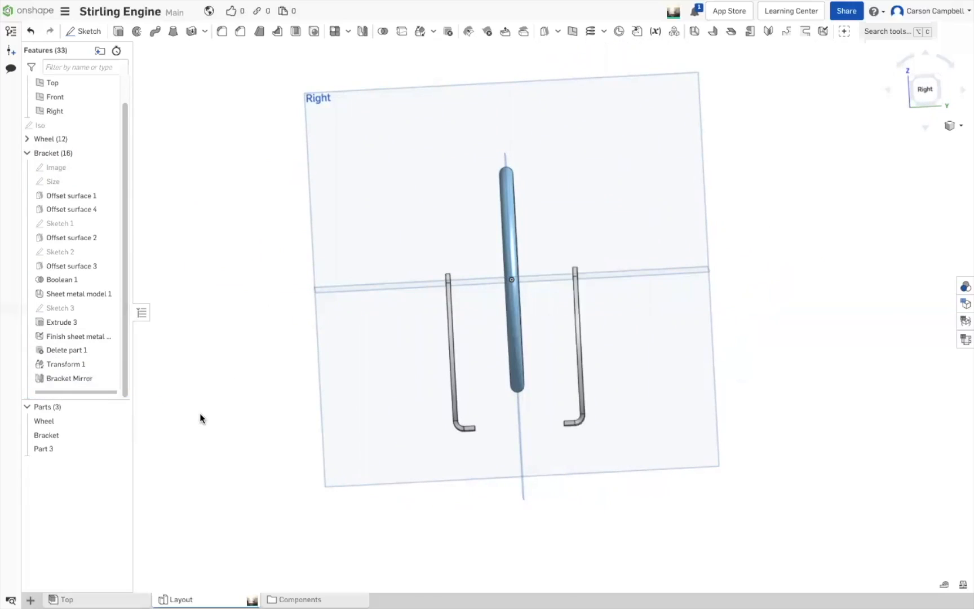
pyautogui.moveTo(198, 415); pyautogui.dragTo(202, 422, button='right')
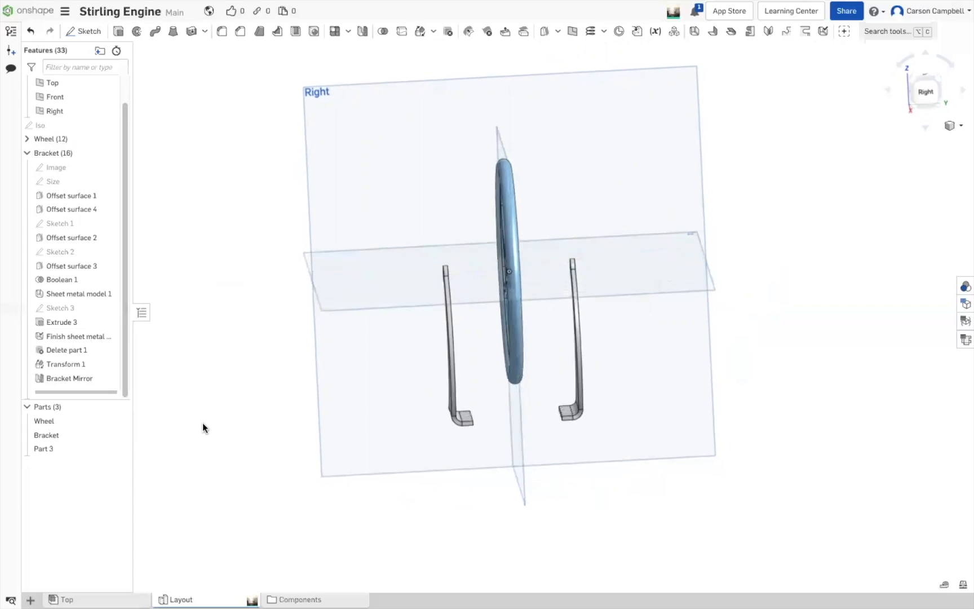
pyautogui.press('p')
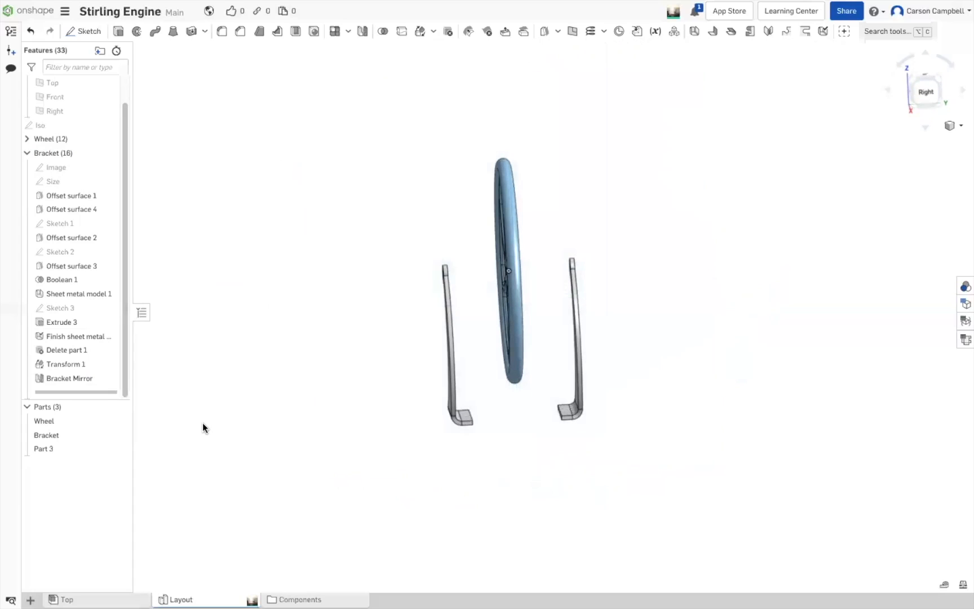
pyautogui.hotkey('shift', '7')
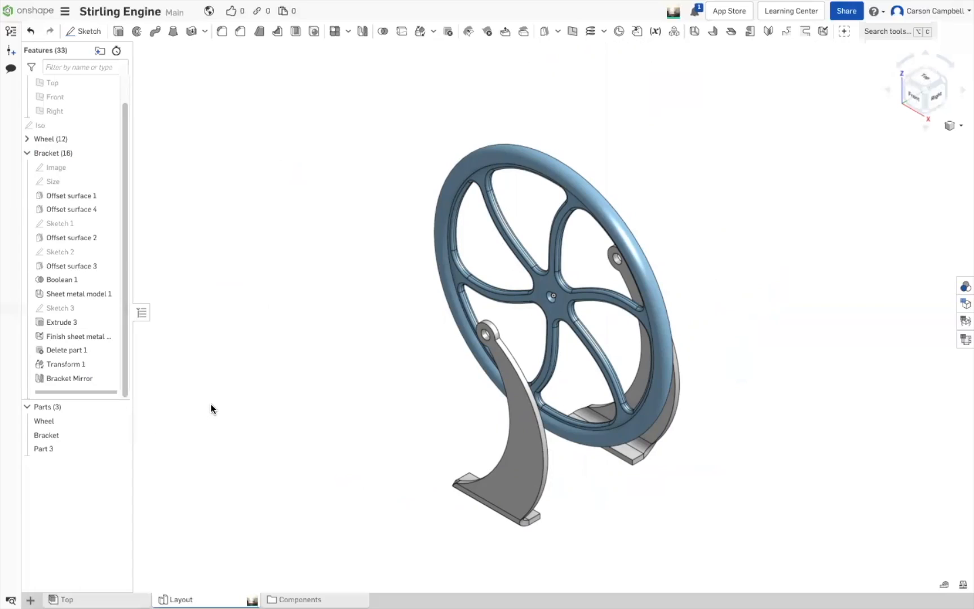
# Roll the feature history back to Extrude 3 and view the Bracket from the side and in isometric view
pyautogui.rightClick(70, 321)
pyautogui.click(103, 411)
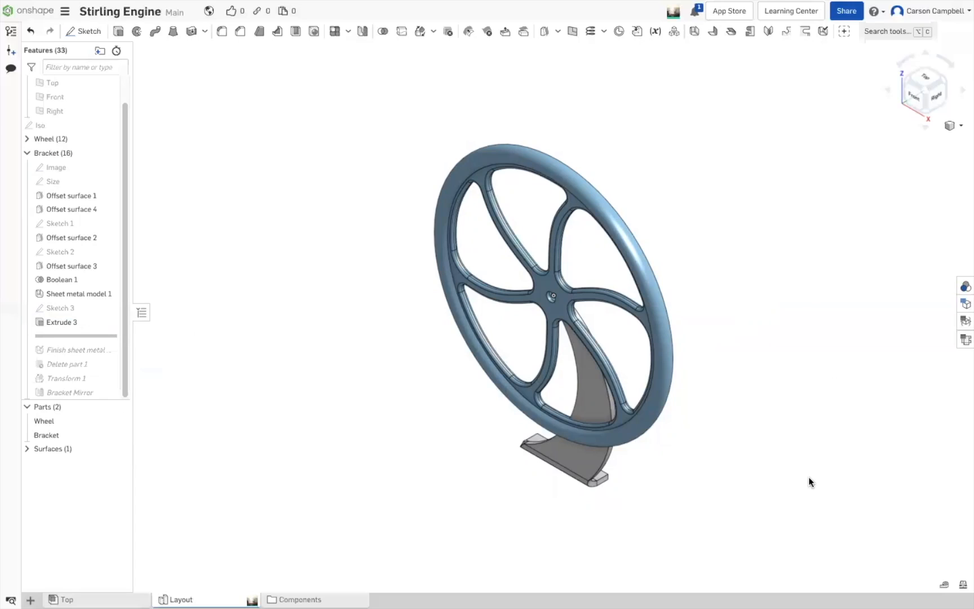
pyautogui.moveTo(802, 476); pyautogui.dragTo(761, 465, button='right')
pyautogui.click(924, 90)
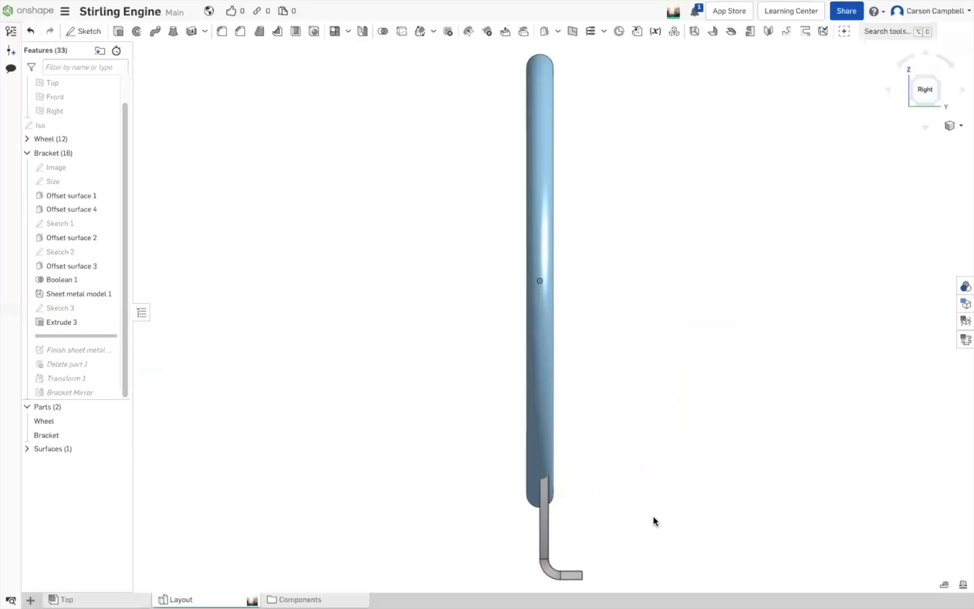
pyautogui.moveTo(653, 515); pyautogui.dragTo(704, 527, button='right')
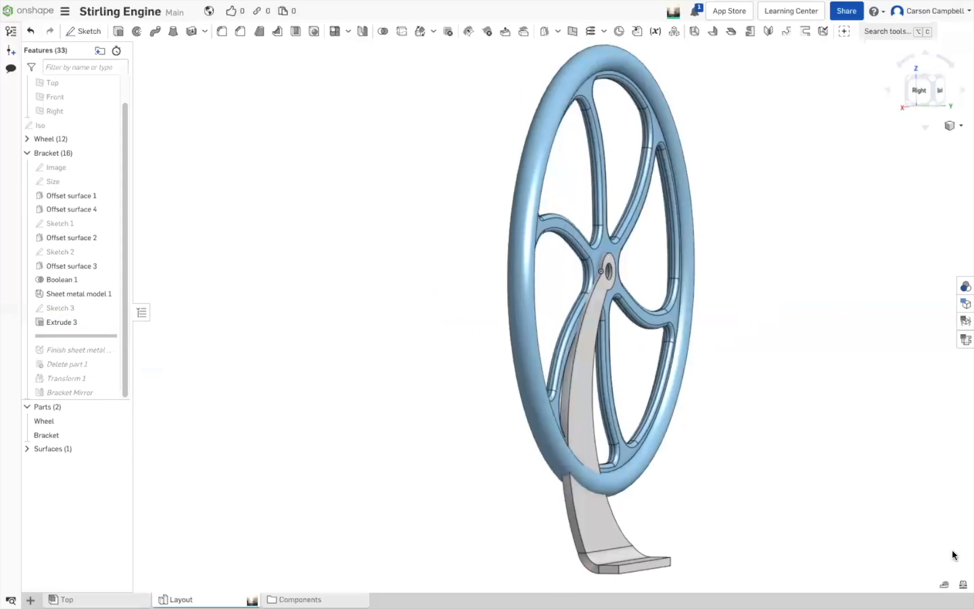
pyautogui.hotkey('shift', '7')
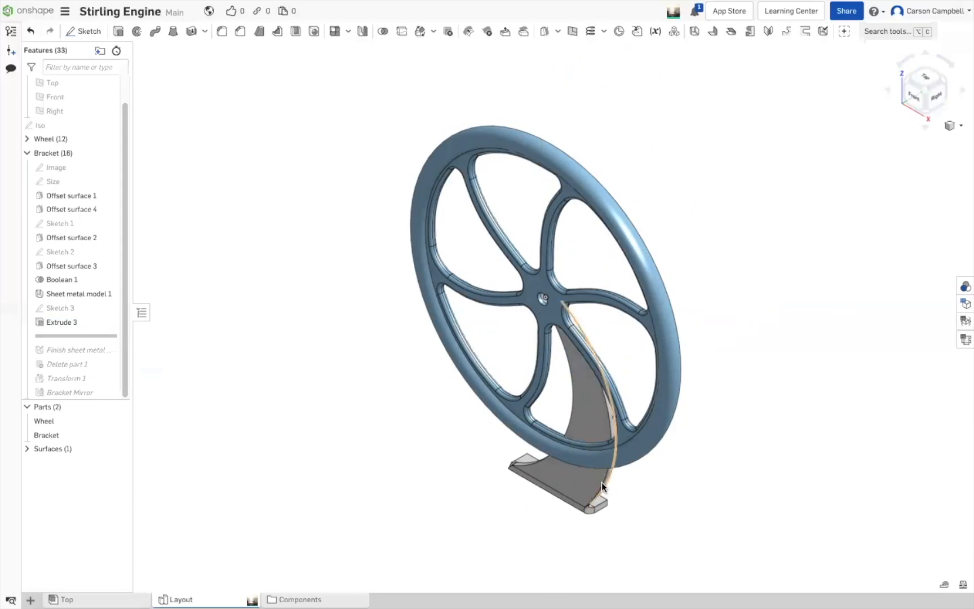
# Start a fillet on one short outer corner edge of the Bracket's foot with a 3 mm radius
pyautogui.scroll(5, 633, 526)
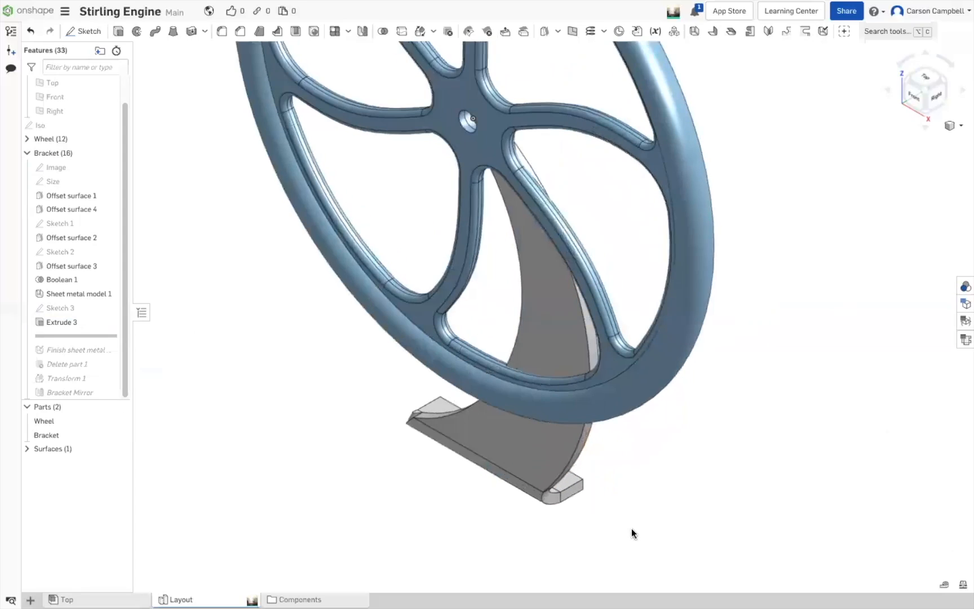
pyautogui.scroll(4, 570, 527)
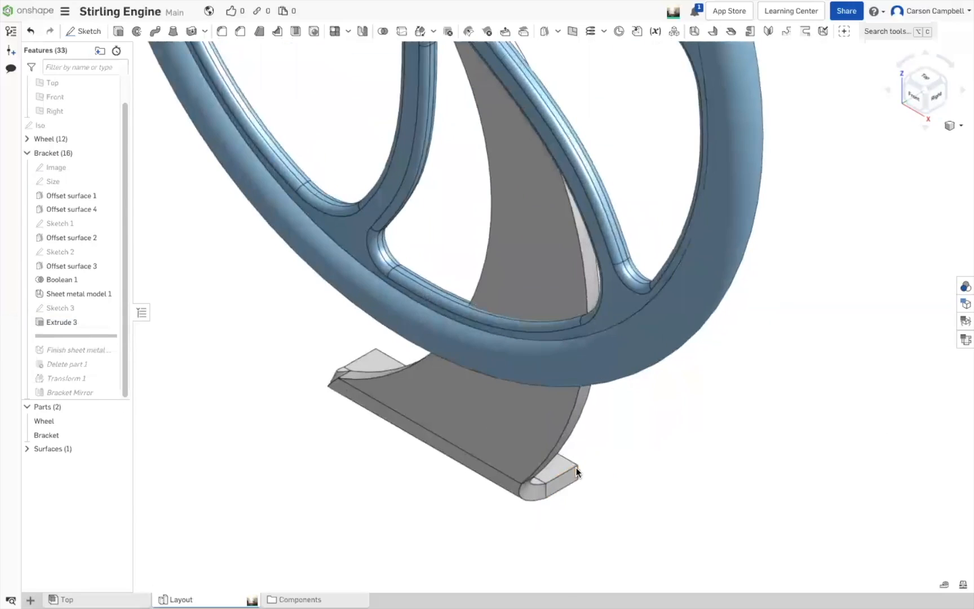
pyautogui.scroll(5, 551, 465)
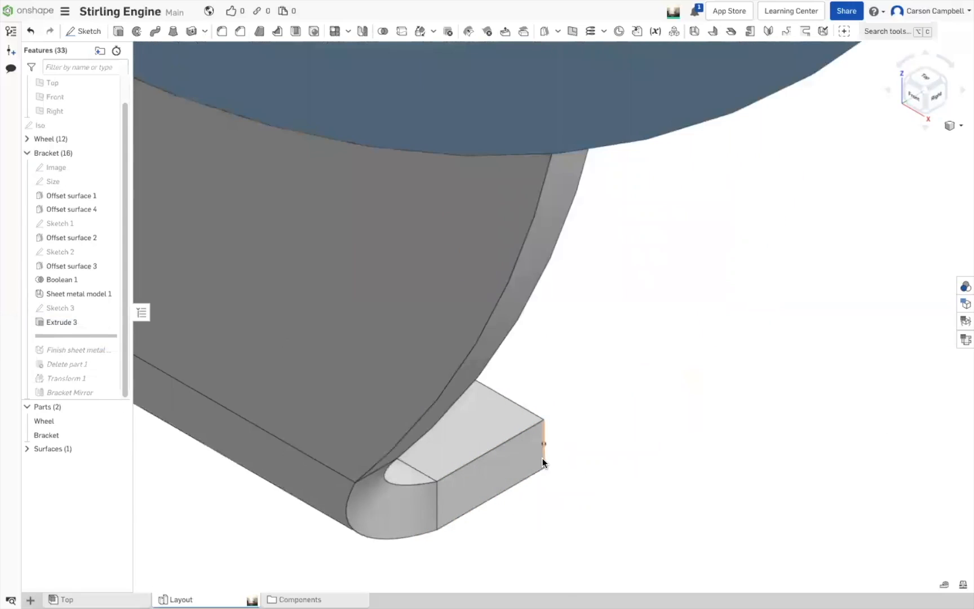
pyautogui.click(544, 460)
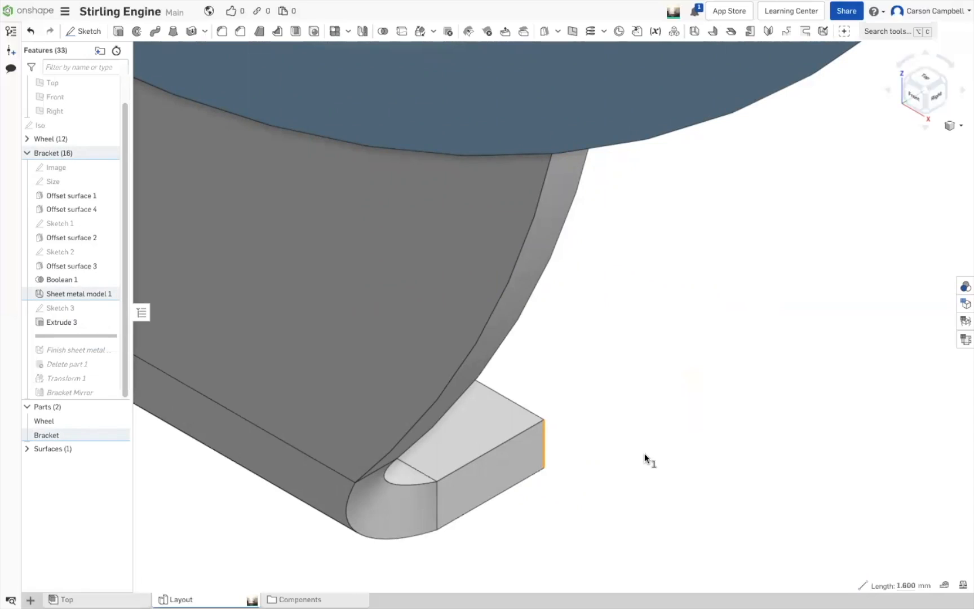
pyautogui.click(222, 33)
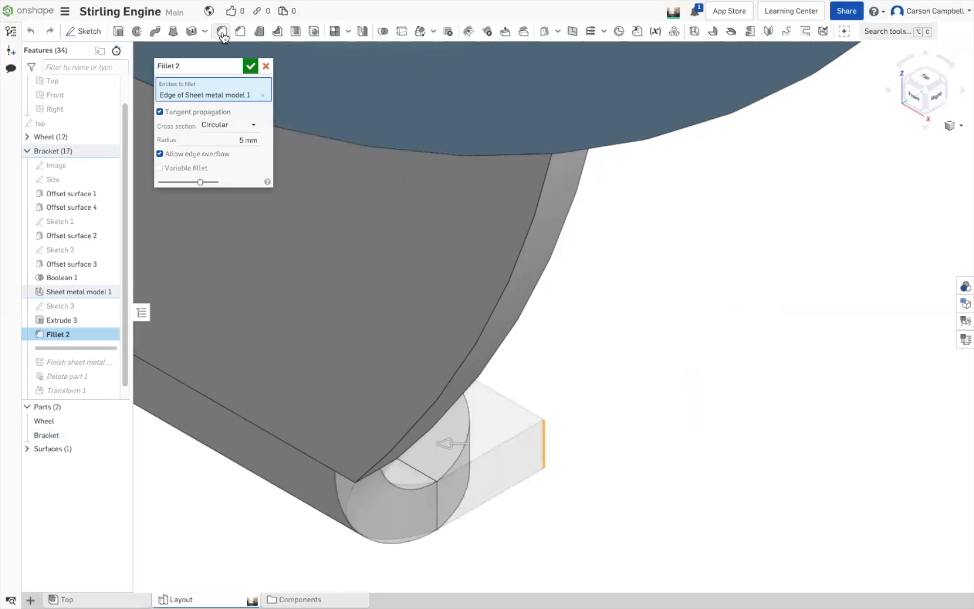
pyautogui.click(251, 139)
pyautogui.write('3')
pyautogui.press('Return')
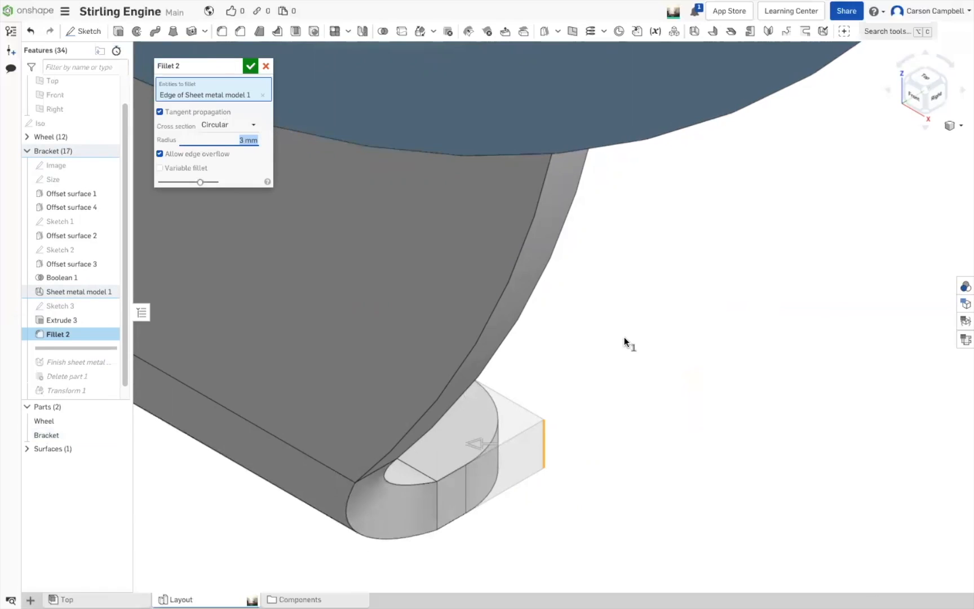
# Add the short outer corner edge at the other end of the Bracket's foot to the fillet
pyautogui.scroll(-3, 624, 339)
pyautogui.scroll(-3, 657, 355)
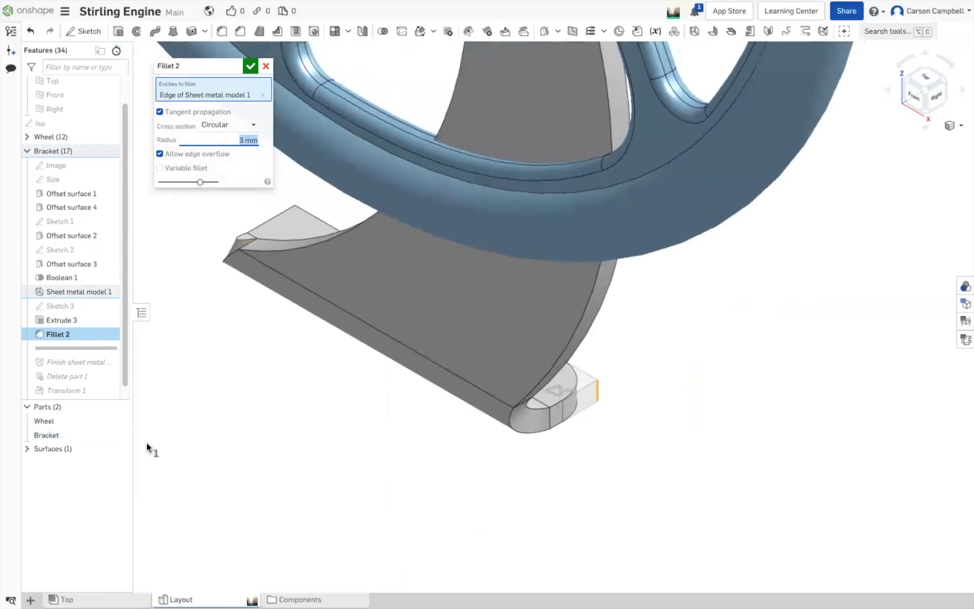
pyautogui.scroll(3, 210, 416)
pyautogui.moveTo(215, 414); pyautogui.dragTo(505, 456, button='right')
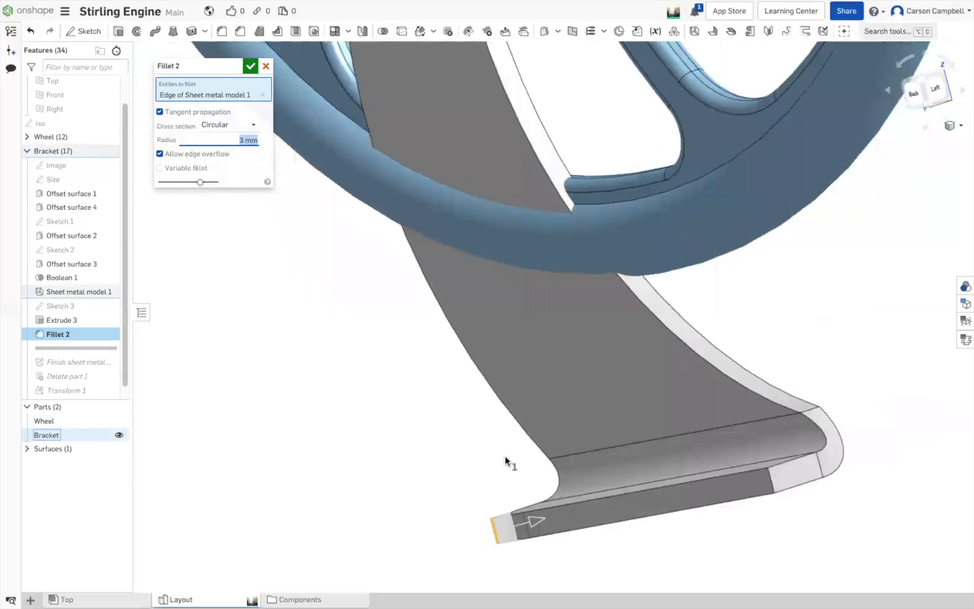
pyautogui.click(773, 482)
pyautogui.moveTo(835, 523); pyautogui.dragTo(860, 539, button='right')
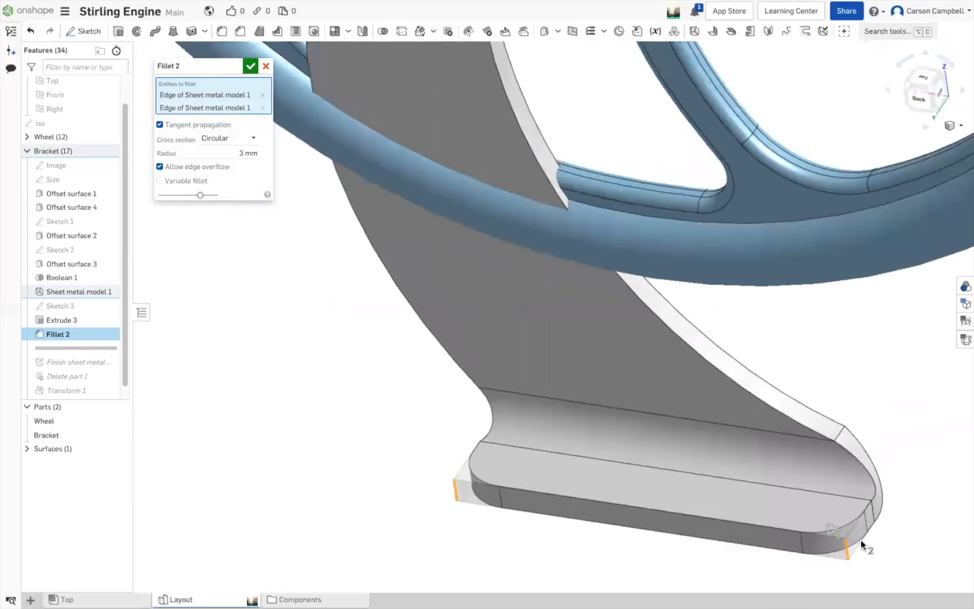
# Set the fillet radius of the foot's two corners to 2 mm and apply the fillet
pyautogui.click(259, 156)
pyautogui.write('2')
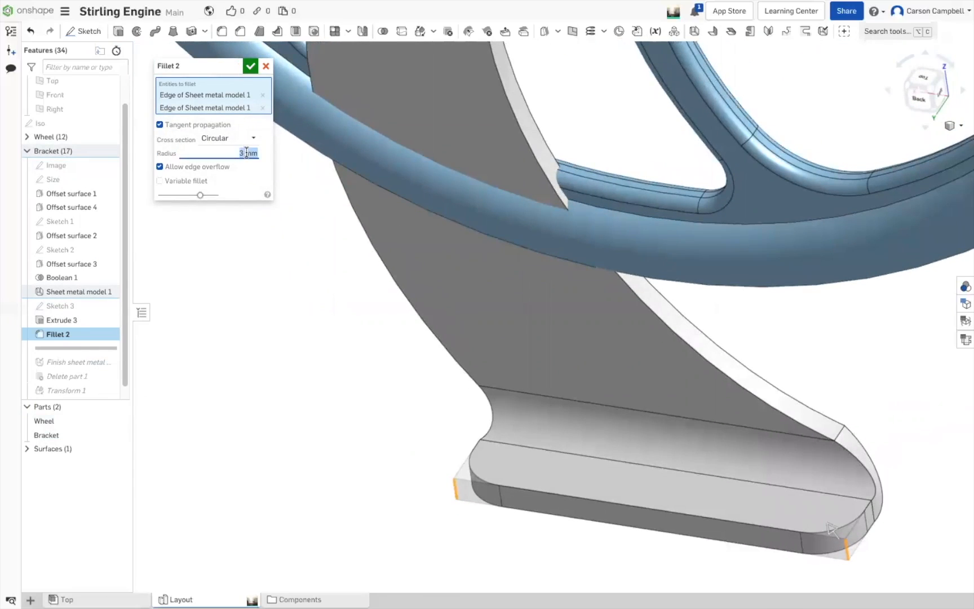
pyautogui.press('Return')
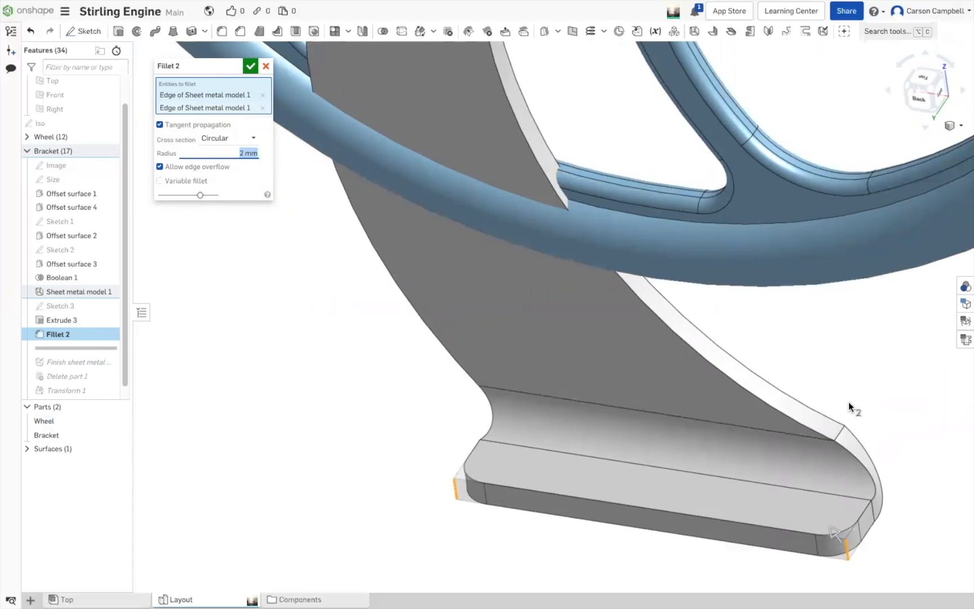
pyautogui.scroll(-2, 852, 389)
pyautogui.scroll(-2, 255, 318)
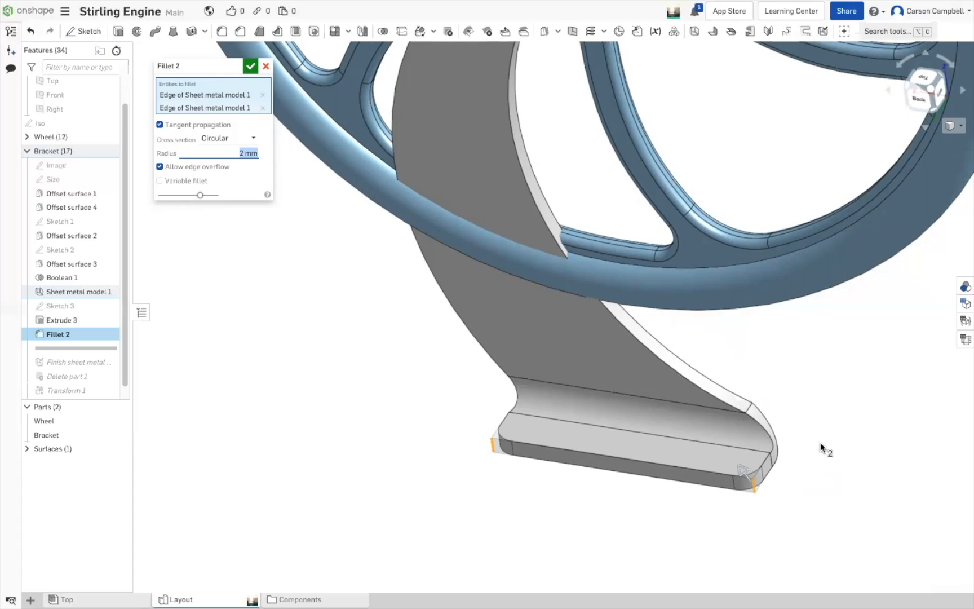
pyautogui.click(245, 64)
# Roll the feature history forward past Bracket Mirror to the end so both brackets are rebuilt
pyautogui.moveTo(94, 347); pyautogui.dragTo(130, 389)
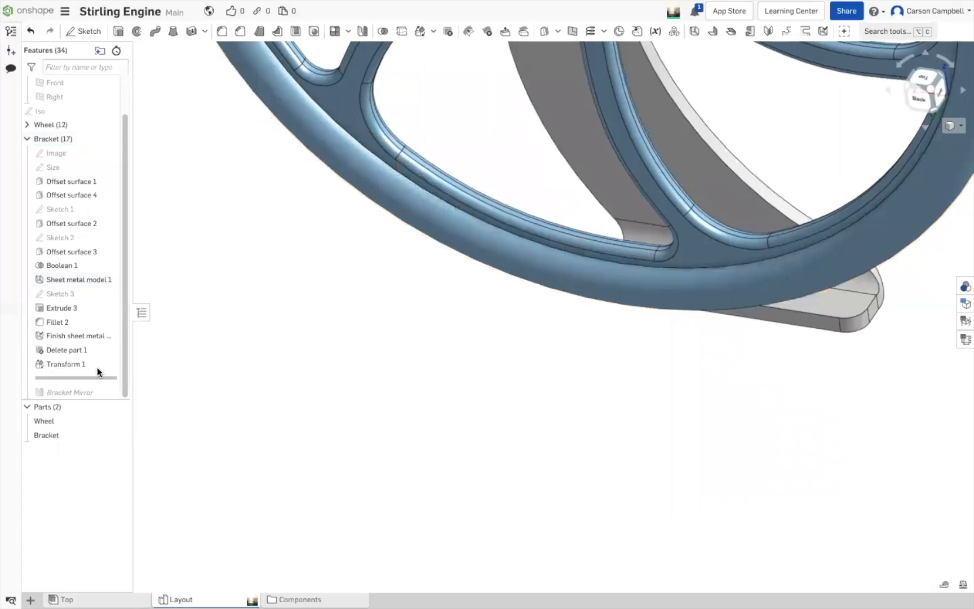
pyautogui.moveTo(95, 376)
pyautogui.click(144, 380)
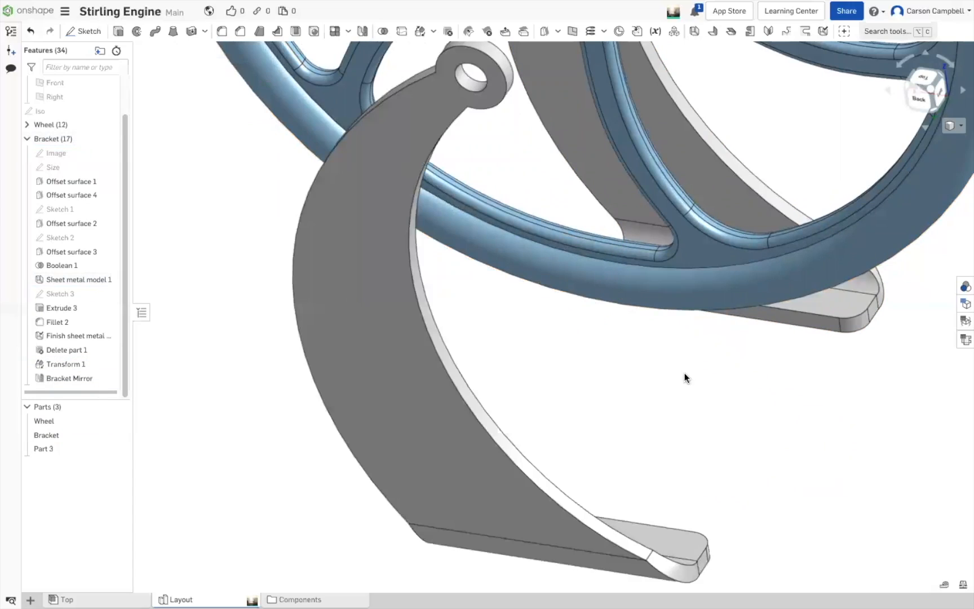
pyautogui.hotkey('shift', '7')
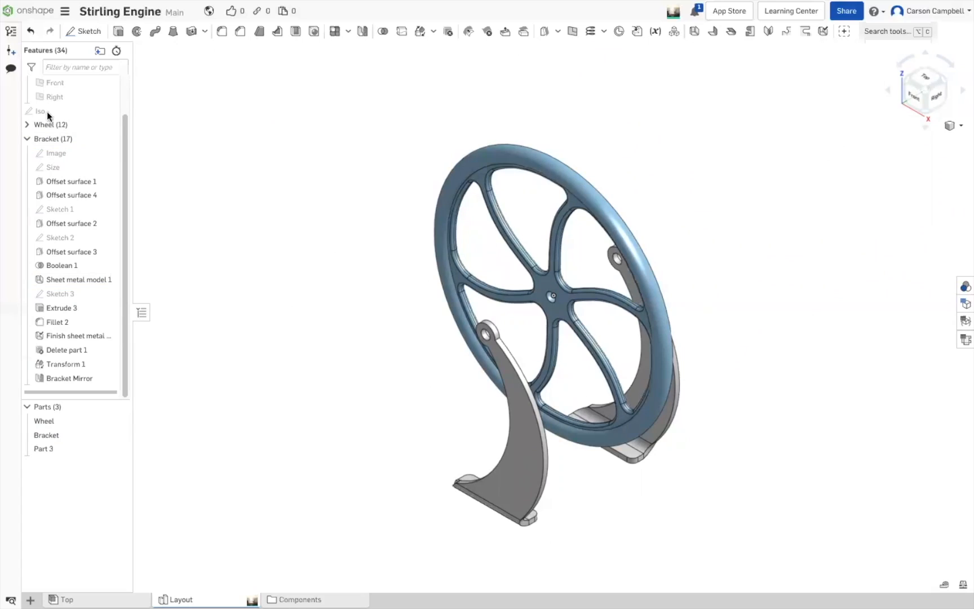
pyautogui.click(26, 140)
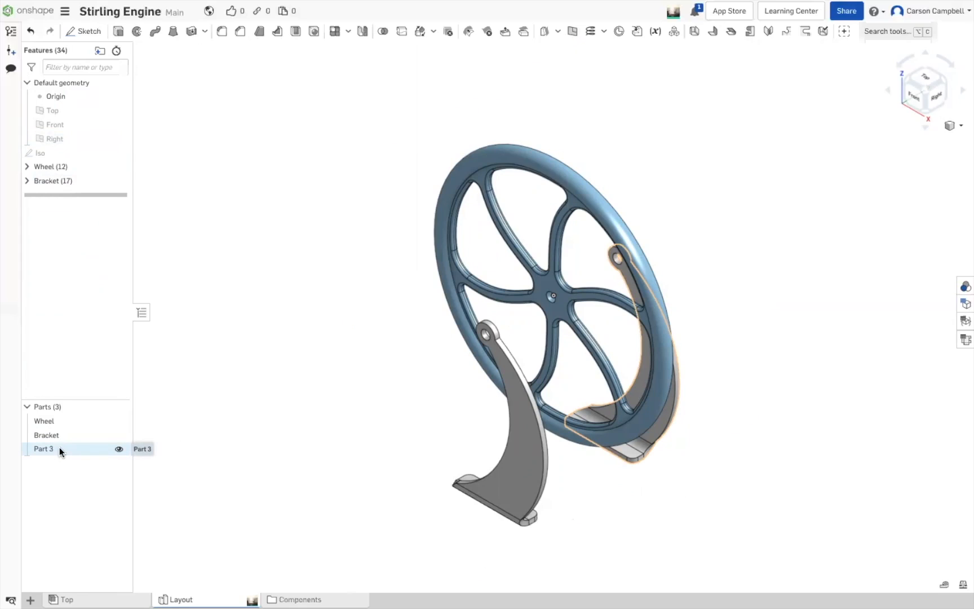
pyautogui.click(30, 183)
pyautogui.scroll(-1, 78, 289)
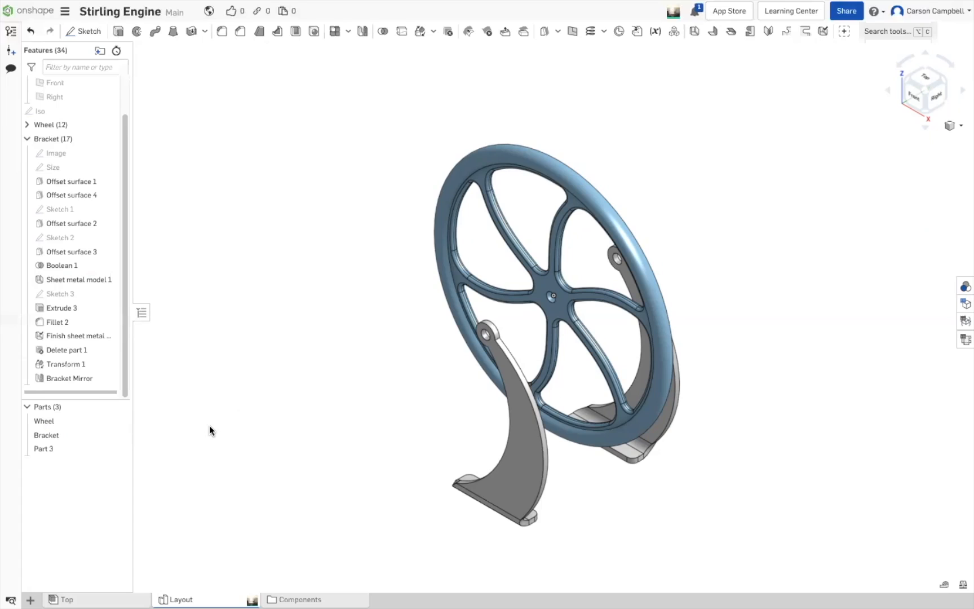
# Rename Part 3 in the Layout part studio as Bracket Mirror
pyautogui.rightClick(94, 451)
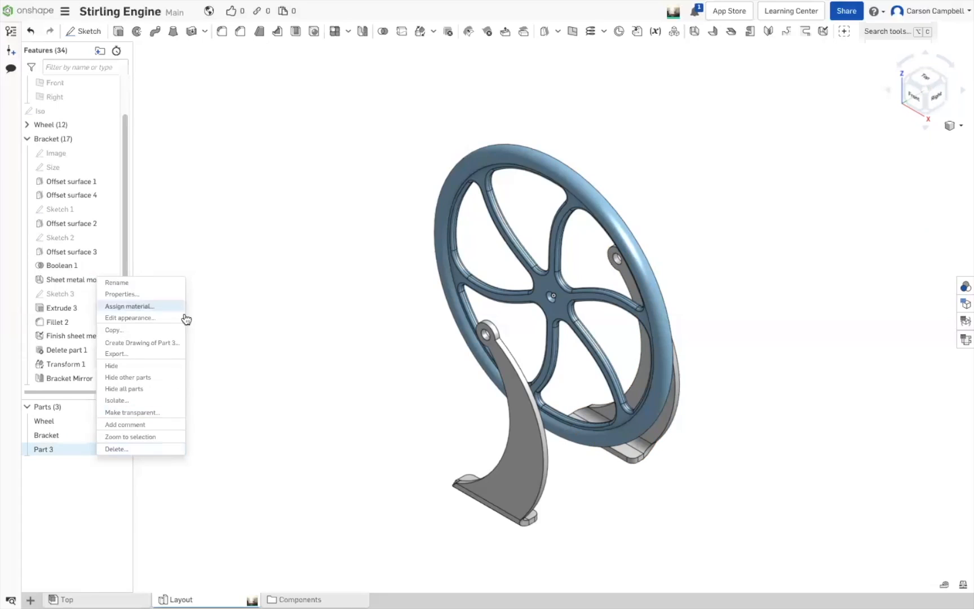
pyautogui.click(151, 282)
pyautogui.write('Bra')
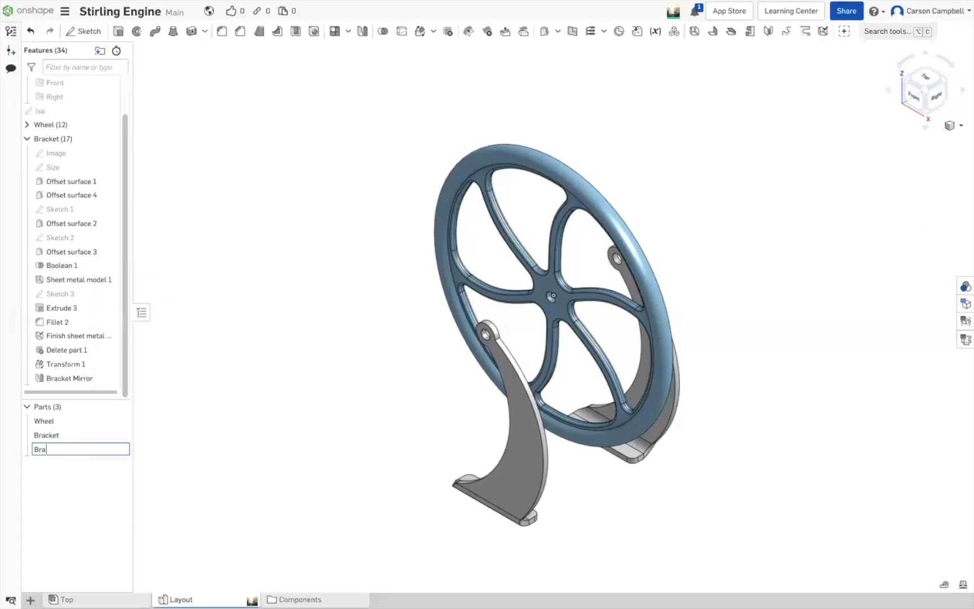
pyautogui.write('cket Mirror')
pyautogui.press('Return')
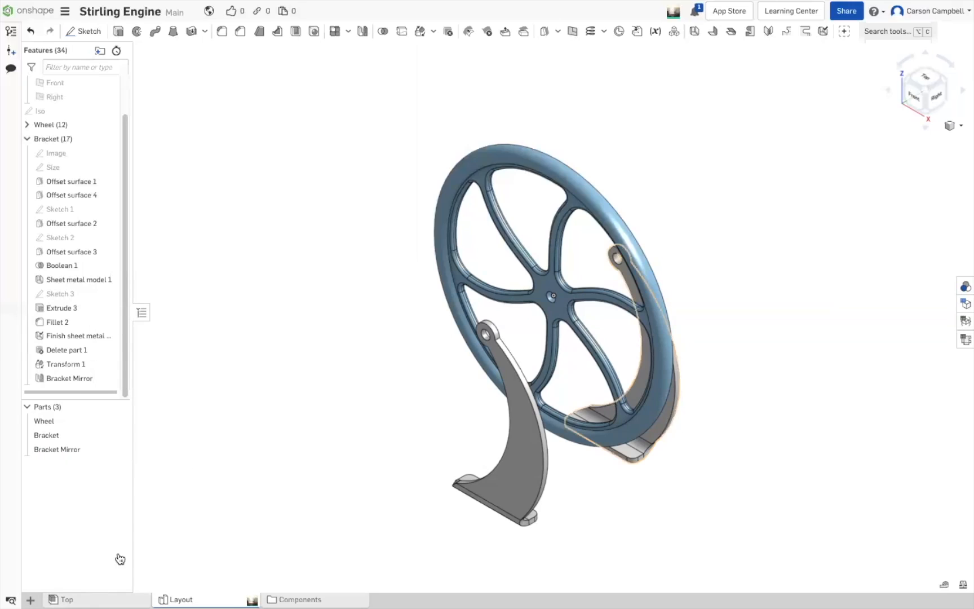
# Switch to the Top assembly and delete its Bracket Mirror instance
pyautogui.click(107, 599)
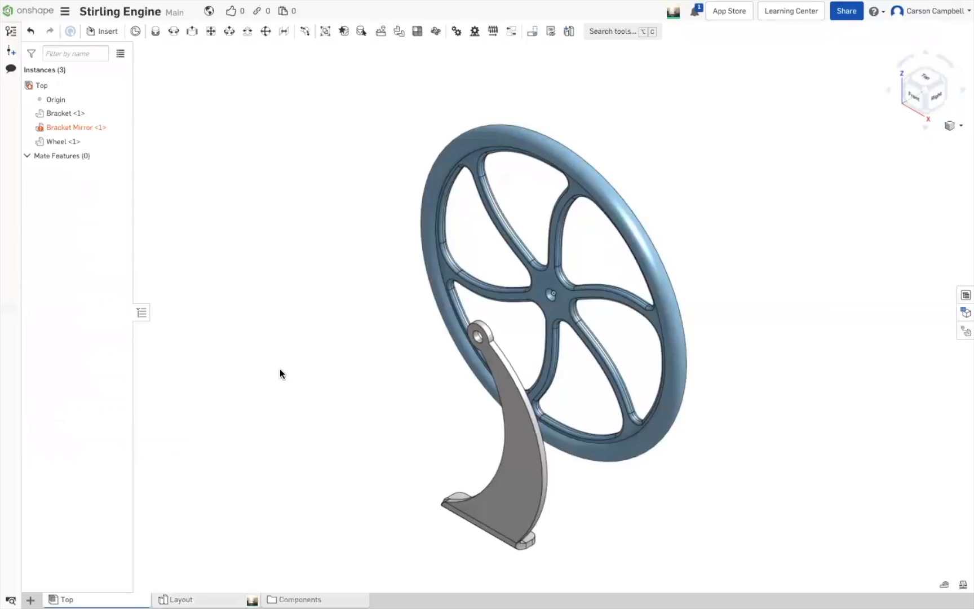
pyautogui.moveTo(91, 127)
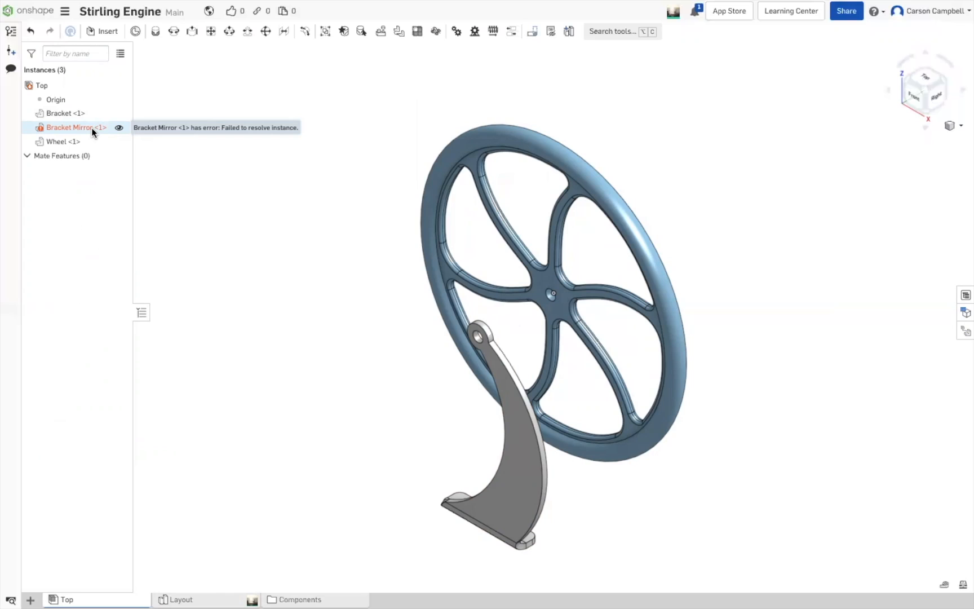
pyautogui.rightClick(96, 127)
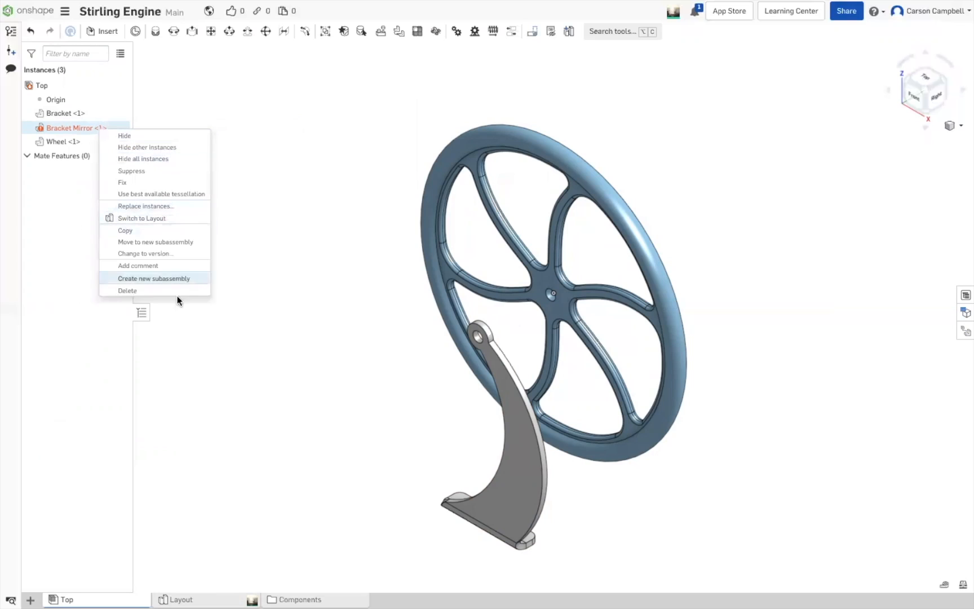
pyautogui.click(155, 291)
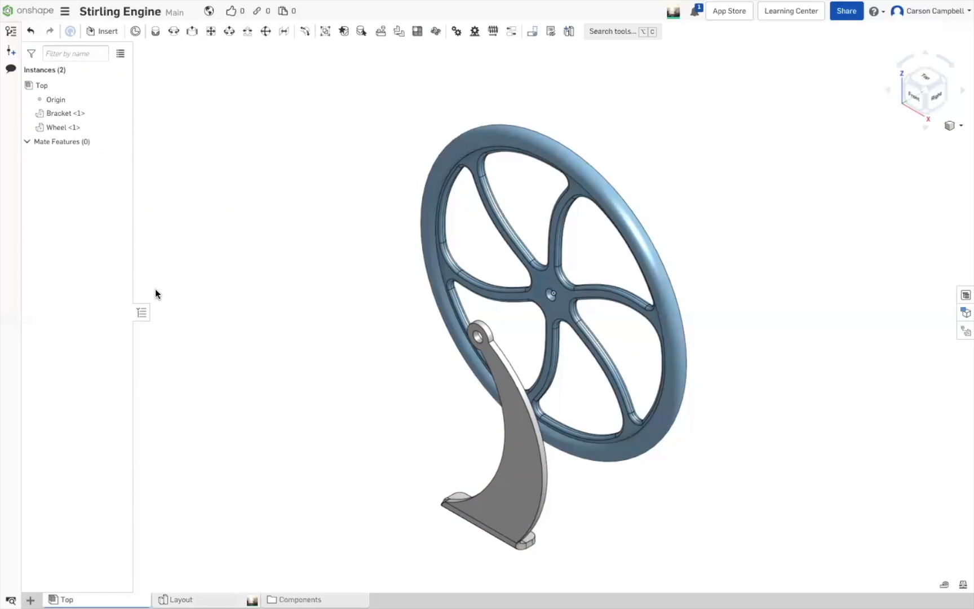
# Insert the Bracket Mirror part from the Layout part studio into the Top assembly at its modelled position
pyautogui.click(113, 34)
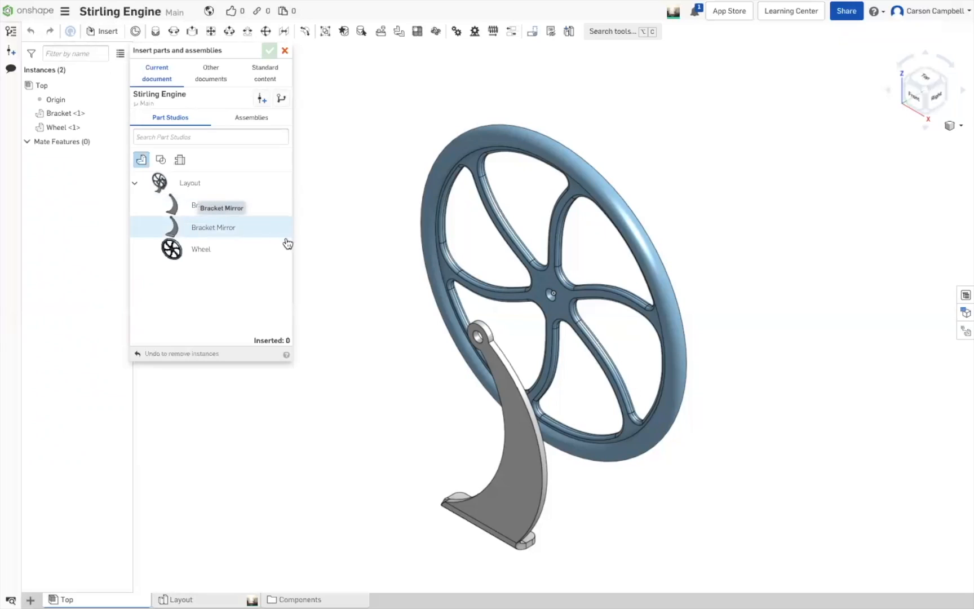
pyautogui.click(264, 228)
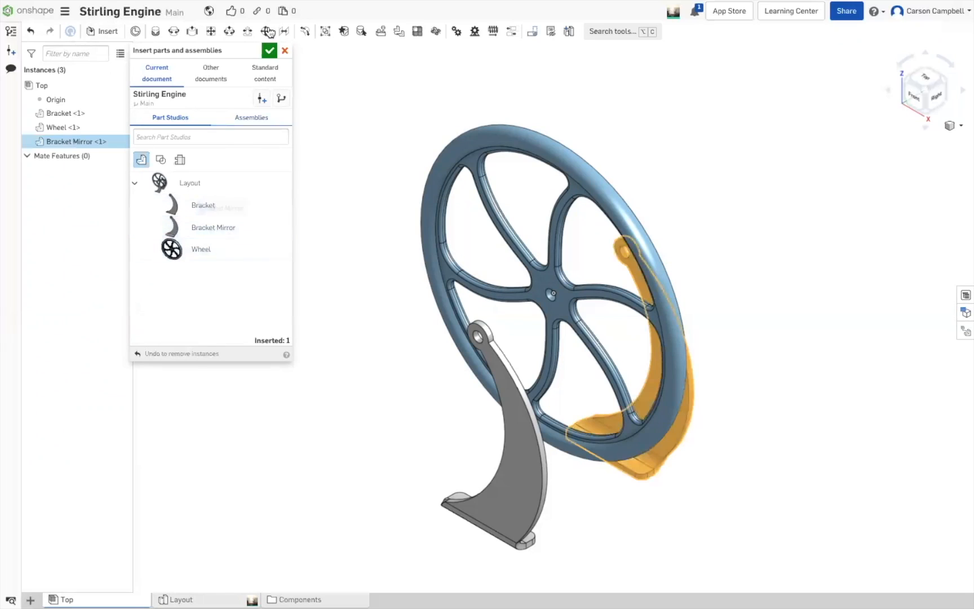
pyautogui.click(269, 49)
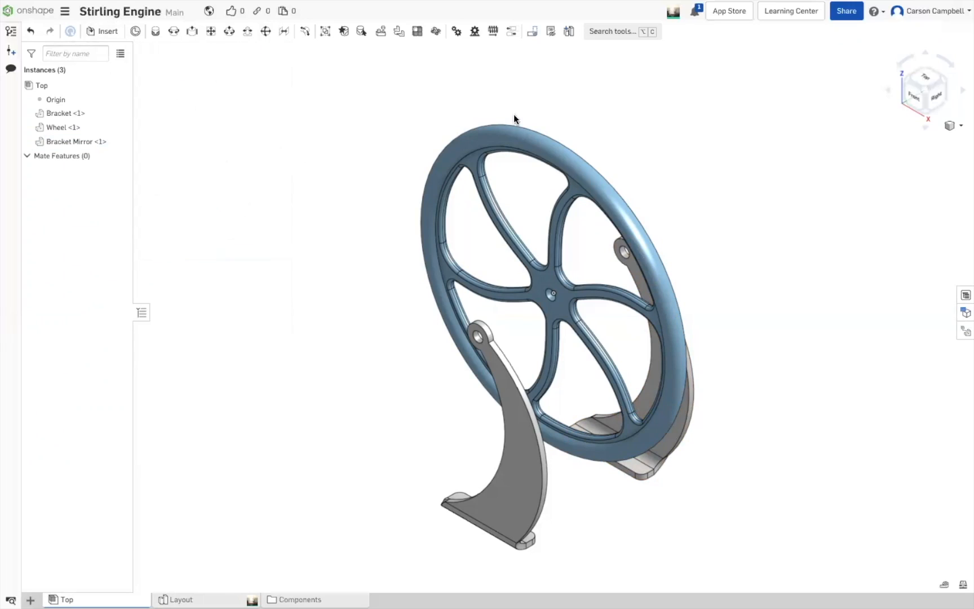
pyautogui.click(934, 95)
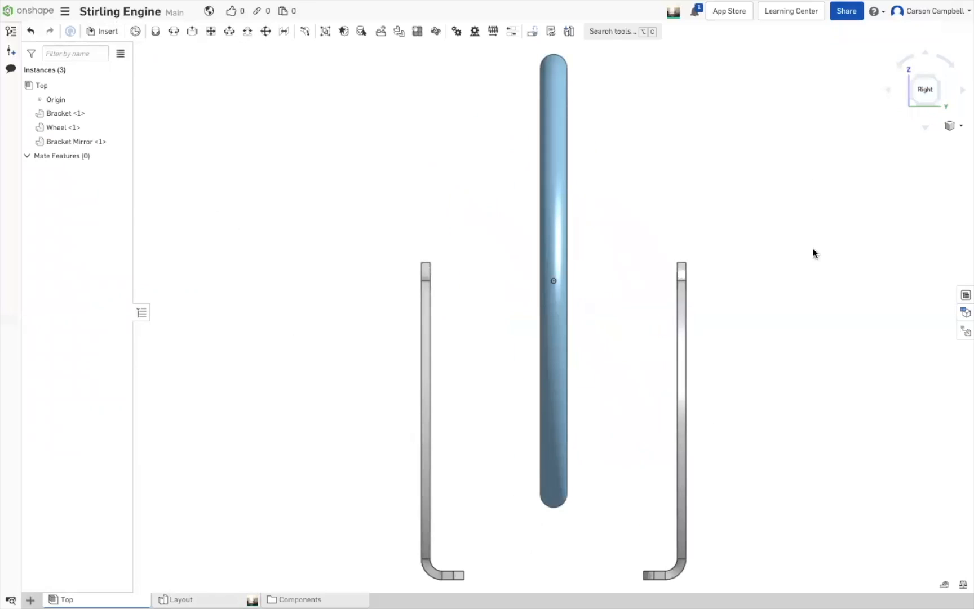
pyautogui.hotkey('shift', '7')
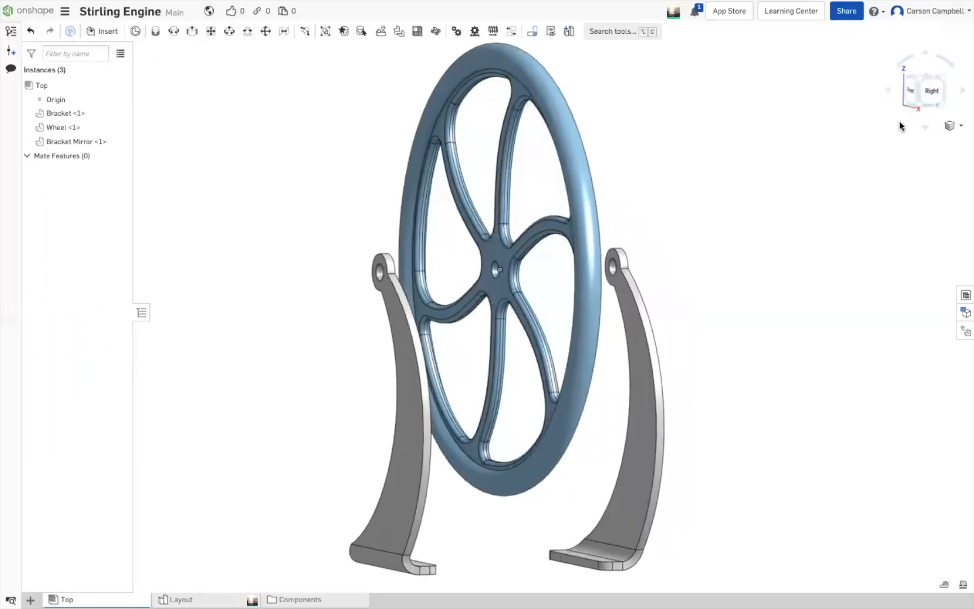
pyautogui.hotkey('shift', '7')
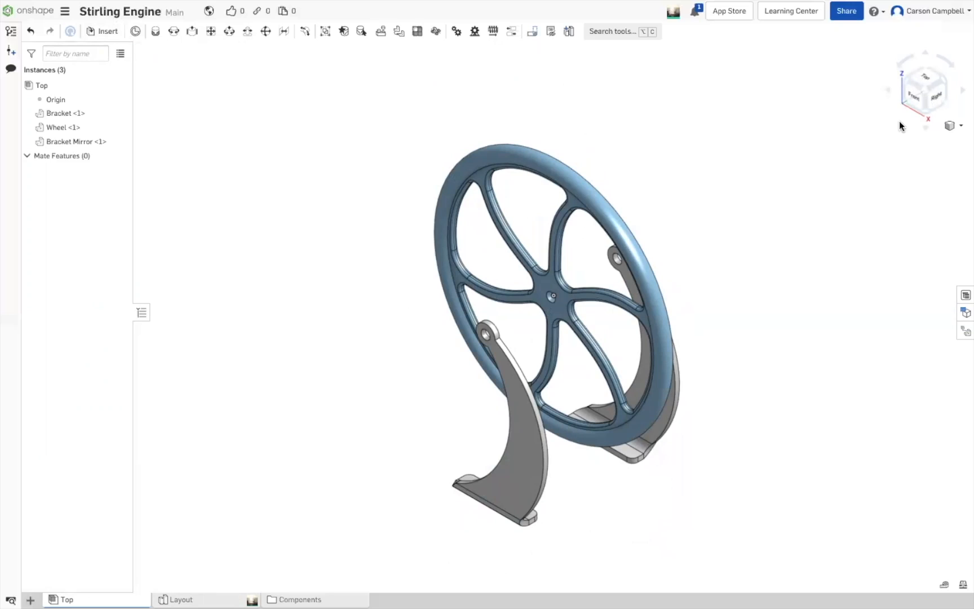
# Fix the Bracket instance in place in the Top assembly
pyautogui.rightClick(83, 116)
pyautogui.click(118, 207)
pyautogui.rightClick(101, 145)
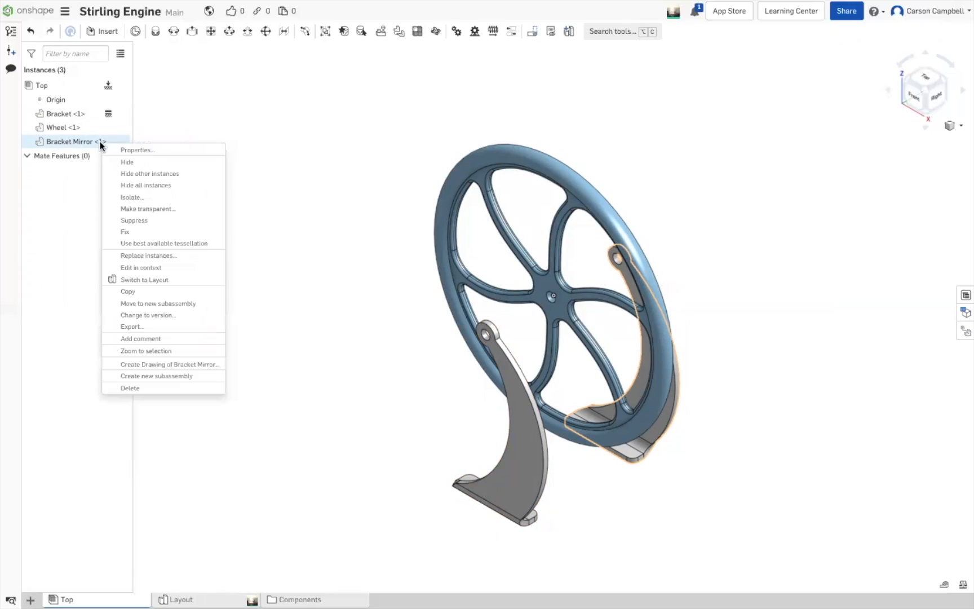
pyautogui.click(263, 70)
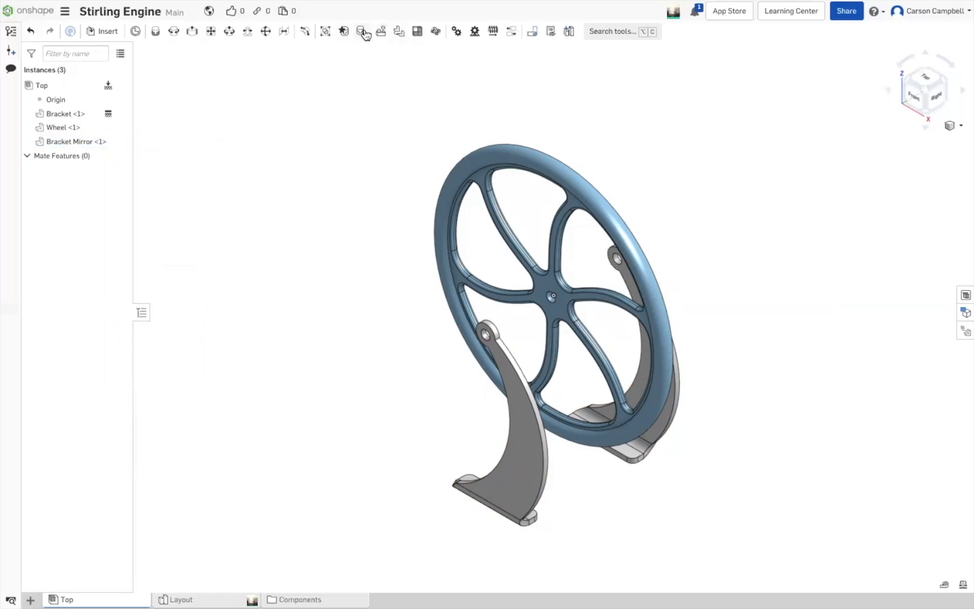
# Group the Bracket and Bracket Mirror instances so they keep their relative position
pyautogui.click(324, 32)
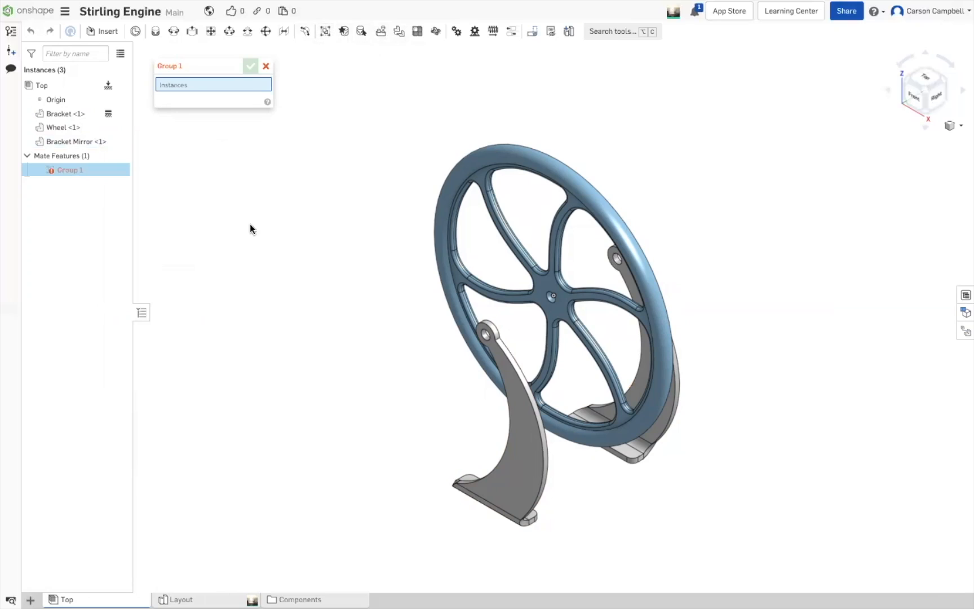
pyautogui.click(98, 118)
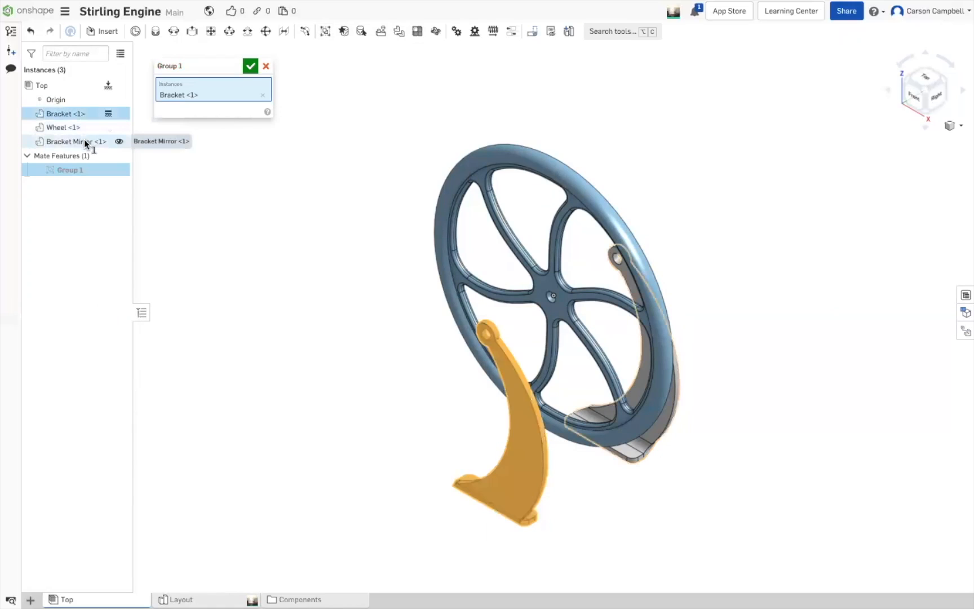
pyautogui.click(85, 142)
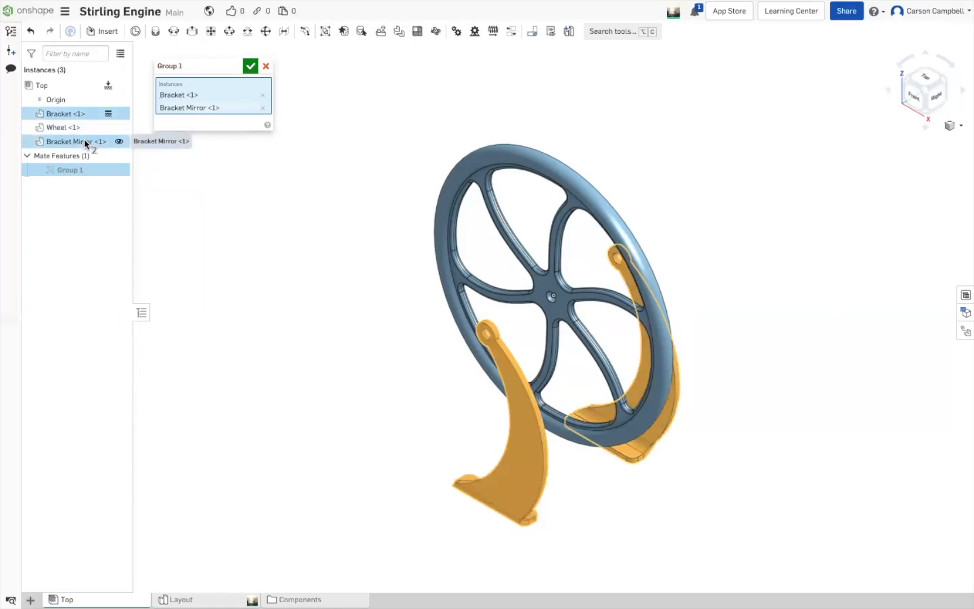
pyautogui.click(251, 67)
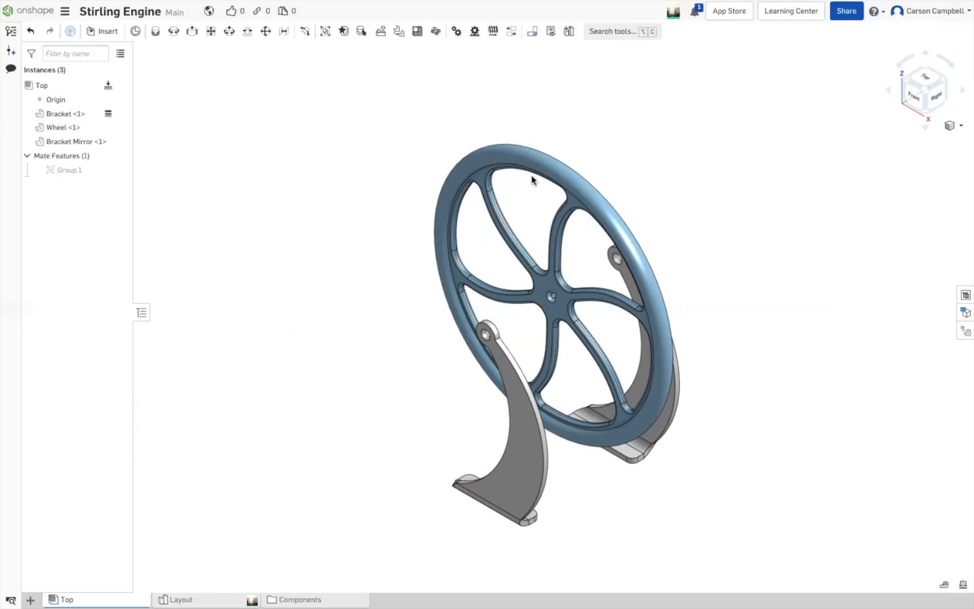
# Move the Wheel out from between the two brackets and hide the assembly's Origin
pyautogui.moveTo(551, 163); pyautogui.dragTo(368, 75)
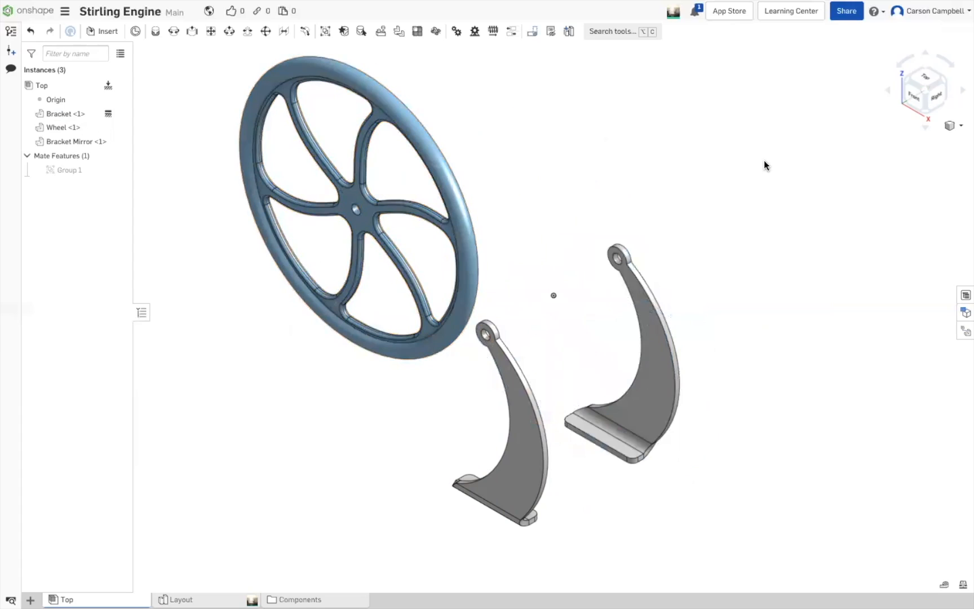
pyautogui.click(122, 99)
# Start a Revolute mate for the central hub hole of the Wheel
pyautogui.click(175, 33)
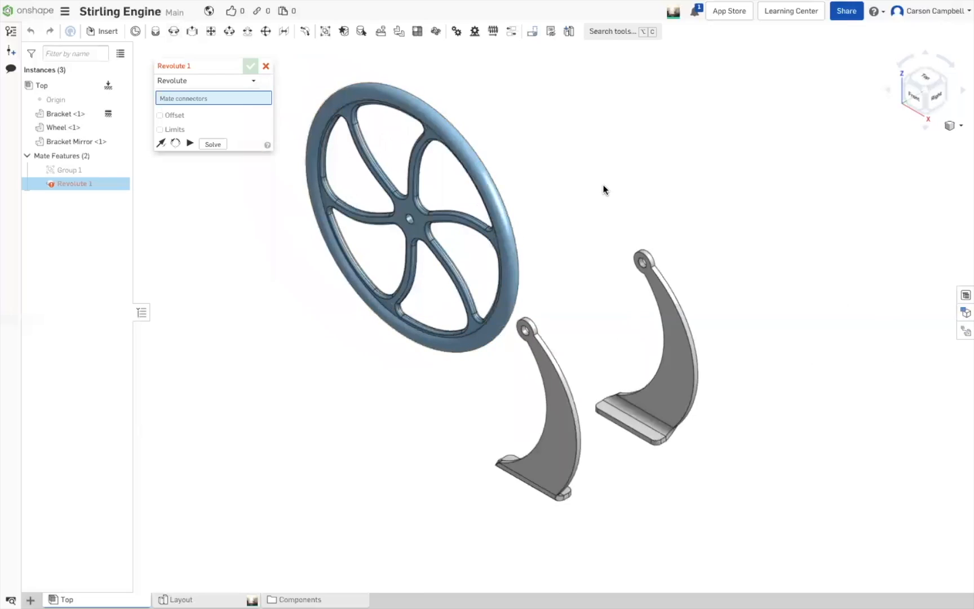
pyautogui.scroll(2, 604, 189)
pyautogui.scroll(2, 605, 184)
pyautogui.scroll(2, 592, 344)
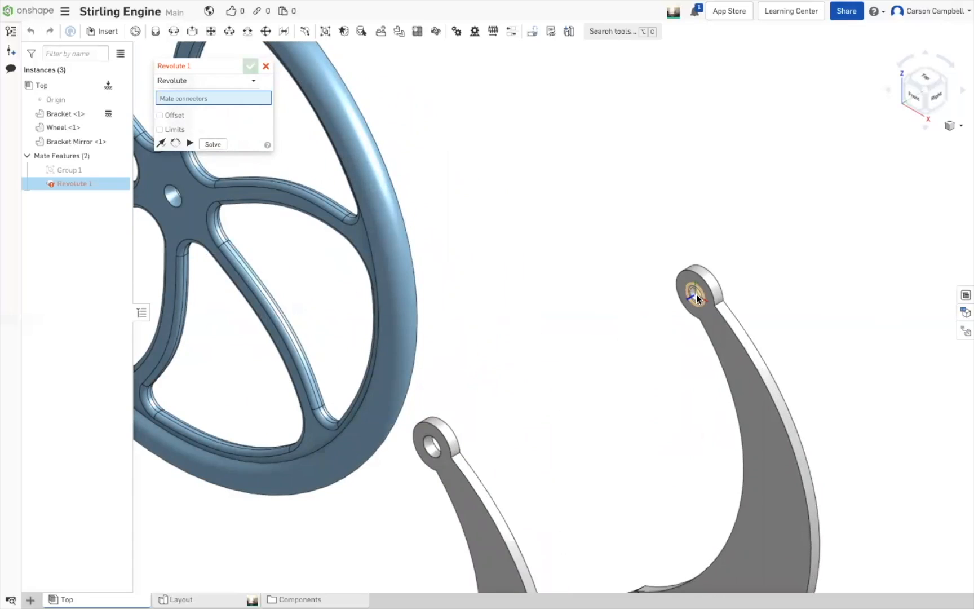
pyautogui.scroll(-2, 563, 278)
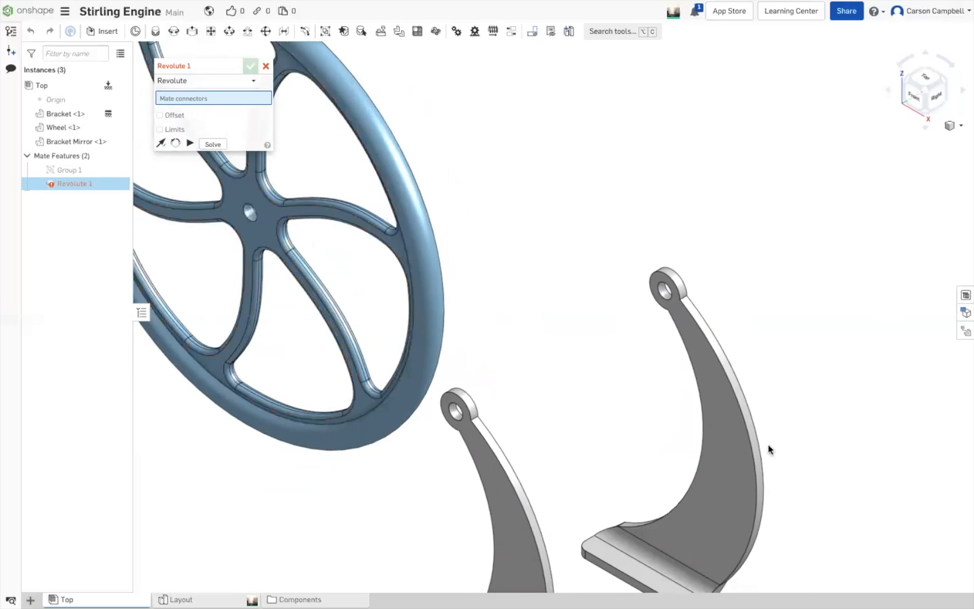
pyautogui.scroll(-3, 767, 444)
pyautogui.scroll(-2, 487, 125)
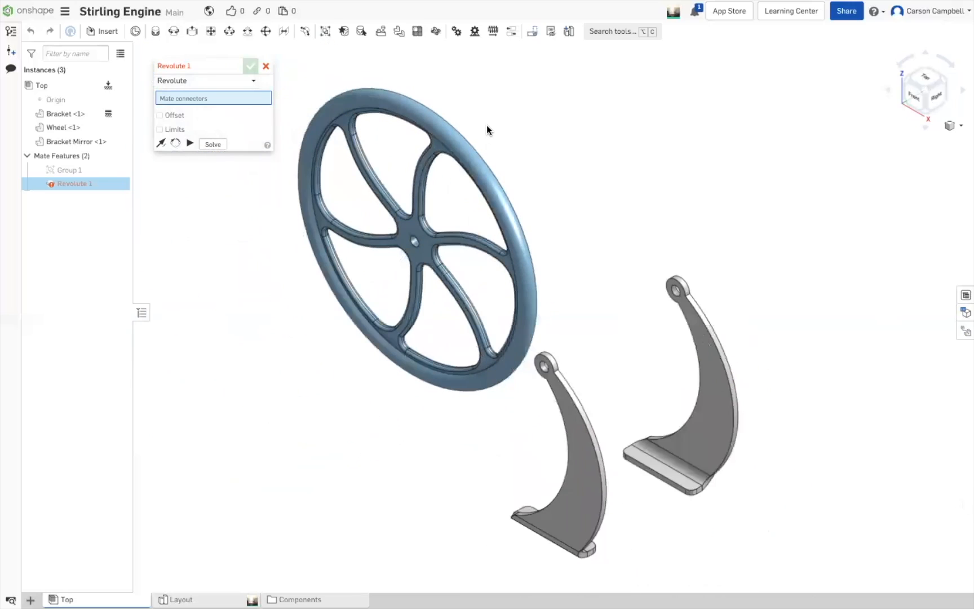
pyautogui.scroll(-1, 487, 127)
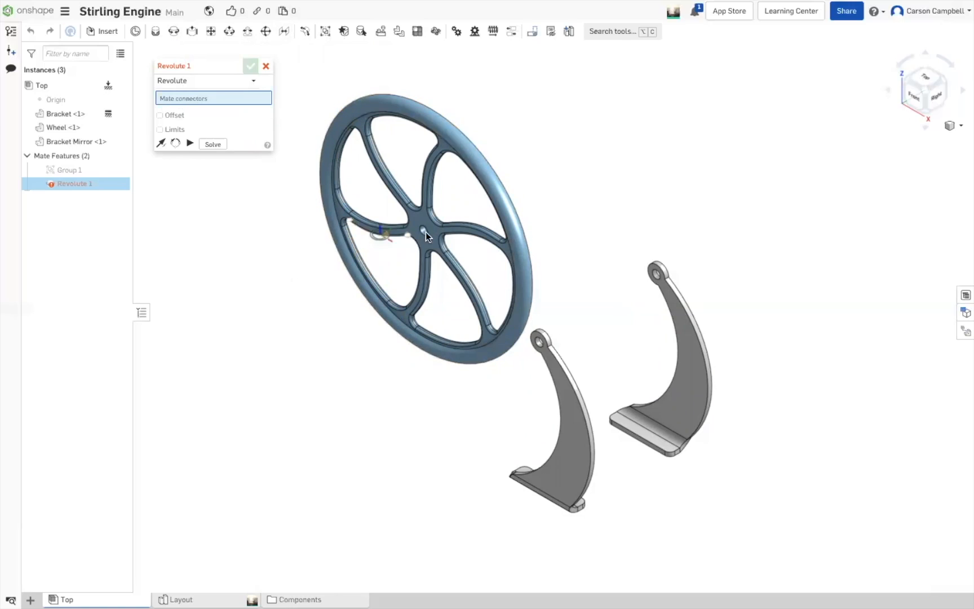
pyautogui.scroll(6, 428, 227)
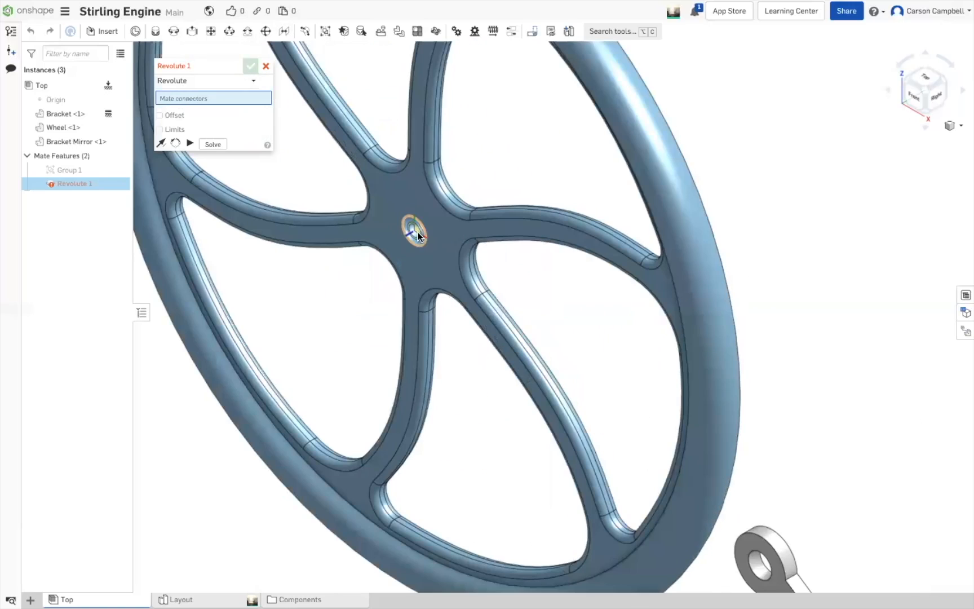
pyautogui.scroll(8, 416, 231)
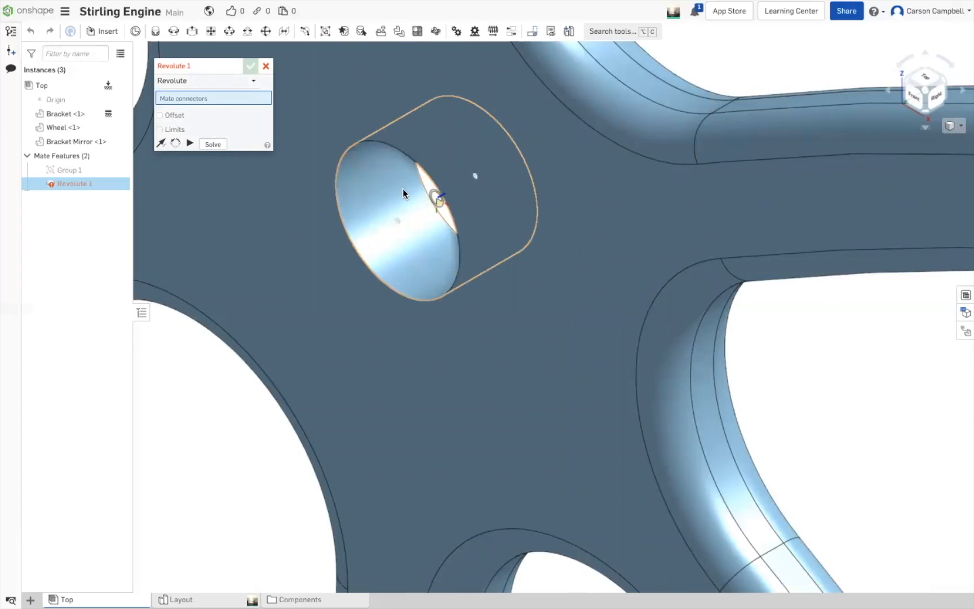
pyautogui.click(402, 188)
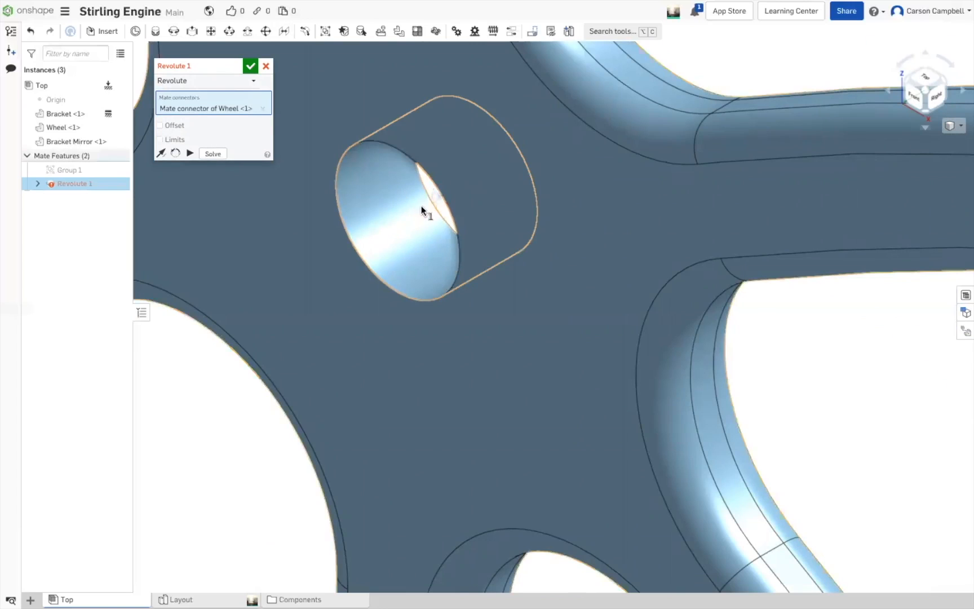
pyautogui.click(436, 200)
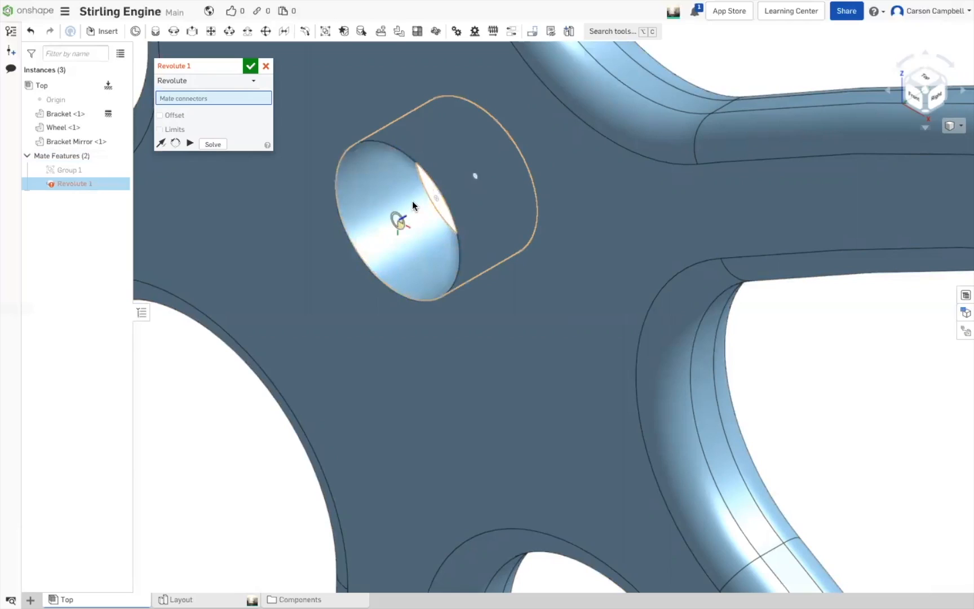
pyautogui.click(419, 203)
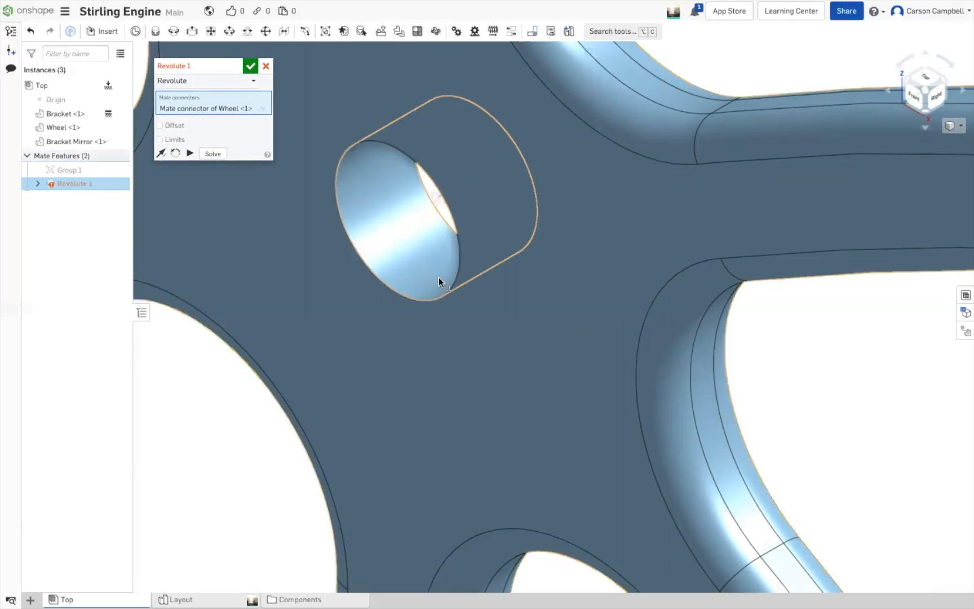
pyautogui.scroll(-3, 362, 321)
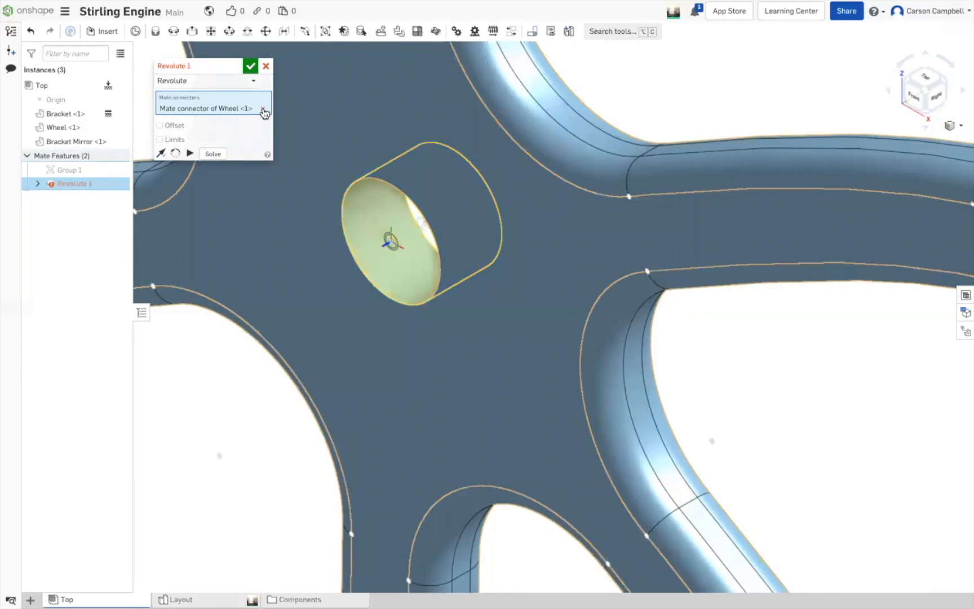
pyautogui.click(262, 108)
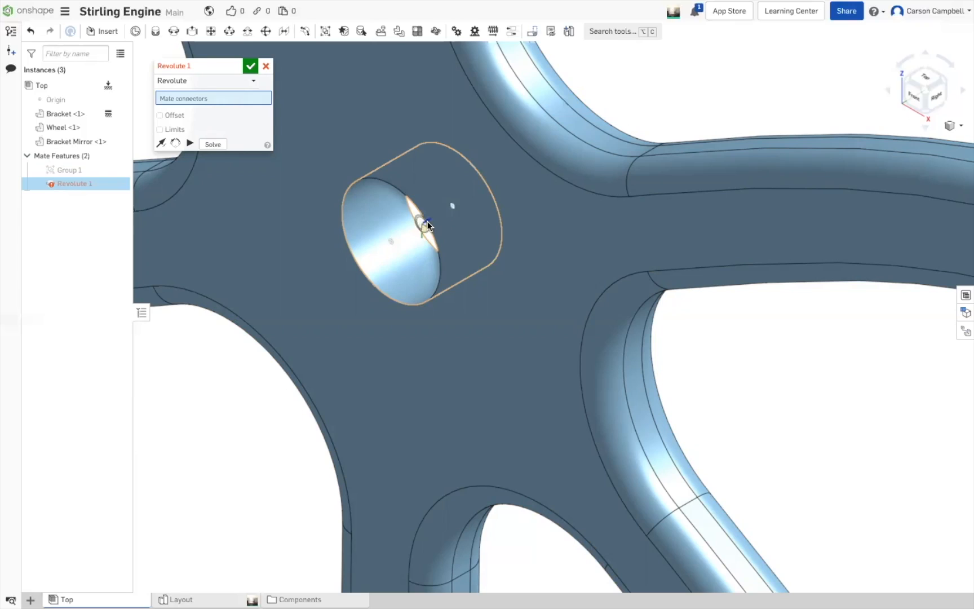
# Set the first Revolute mate connector at the midpoint of the Wheel's central hub hole and accept the mate
pyautogui.click(426, 222)
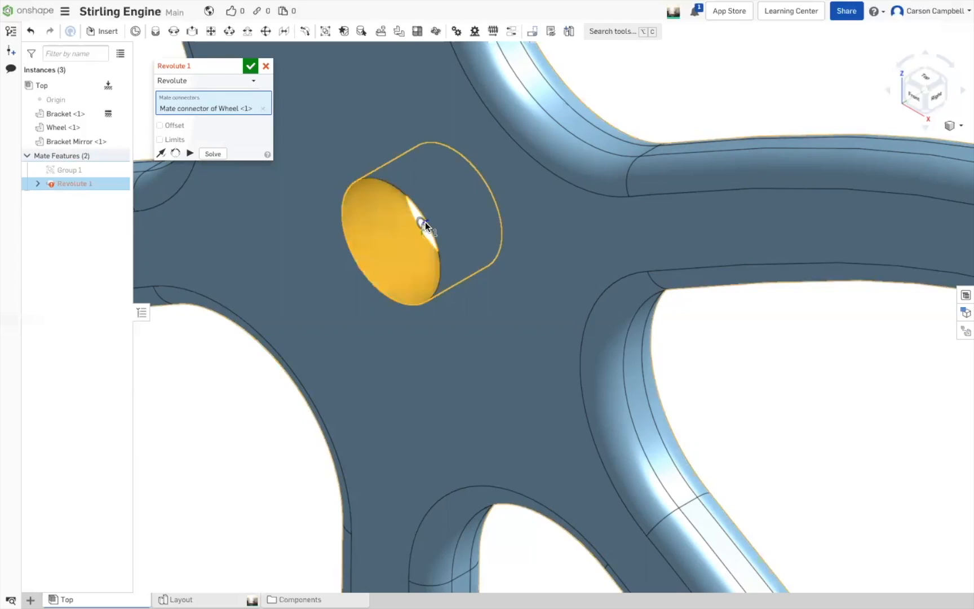
pyautogui.scroll(-5, 426, 221)
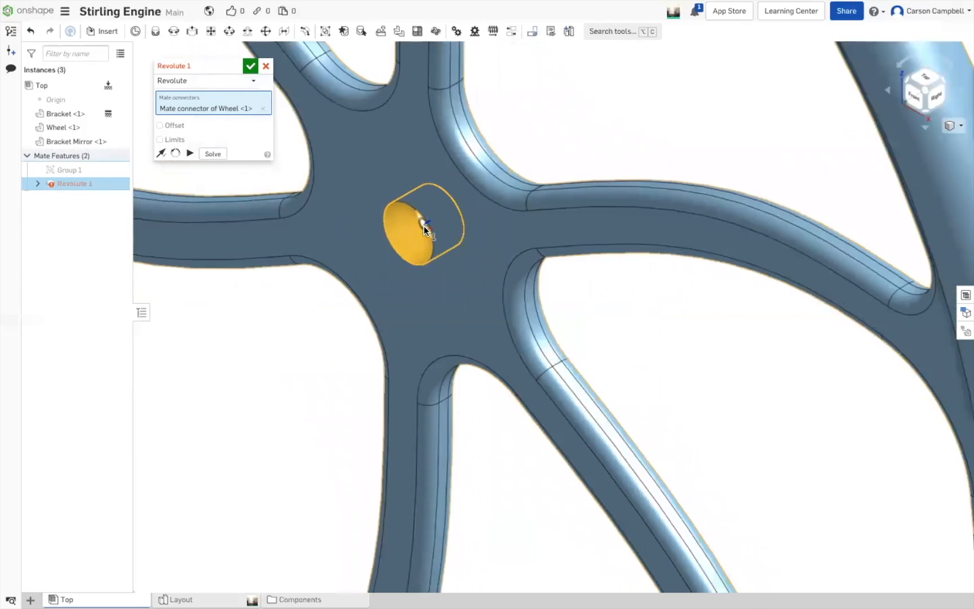
pyautogui.click(250, 67)
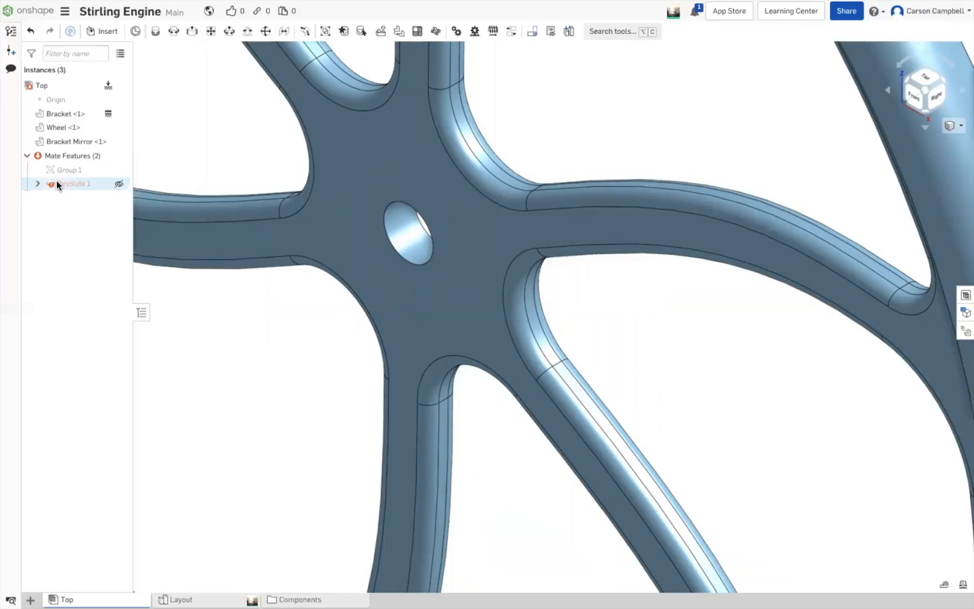
# Reopen Revolute 1 and select the centre of the Bracket Mirror's upper hole, on its inner face, as the second mate connector
pyautogui.click(71, 185)
pyautogui.doubleClick(71, 185)
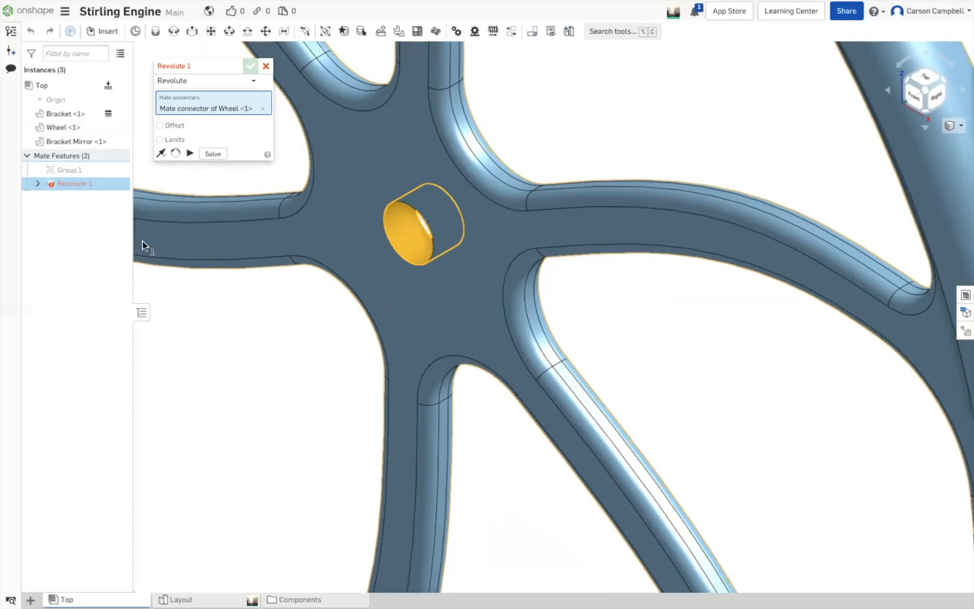
pyautogui.scroll(-3, 381, 215)
pyautogui.scroll(-5, 385, 232)
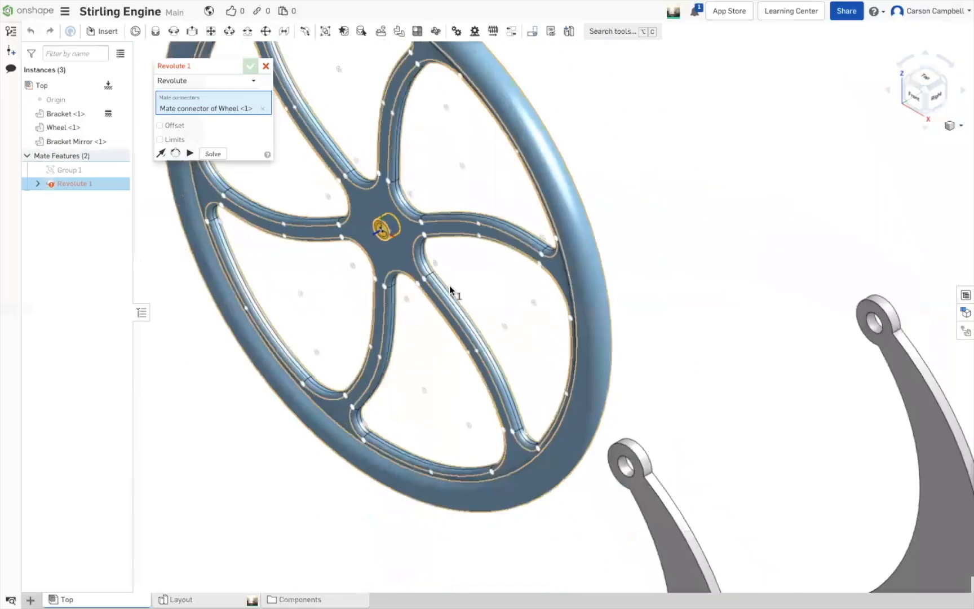
pyautogui.moveTo(607, 389); pyautogui.dragTo(584, 369, button='right')
pyautogui.scroll(3, 584, 368)
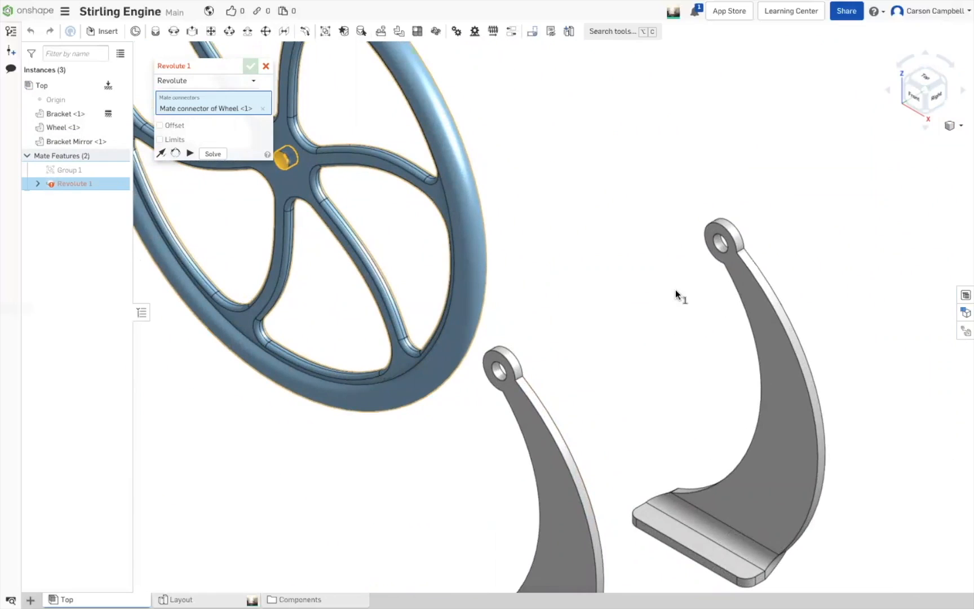
pyautogui.scroll(5, 718, 244)
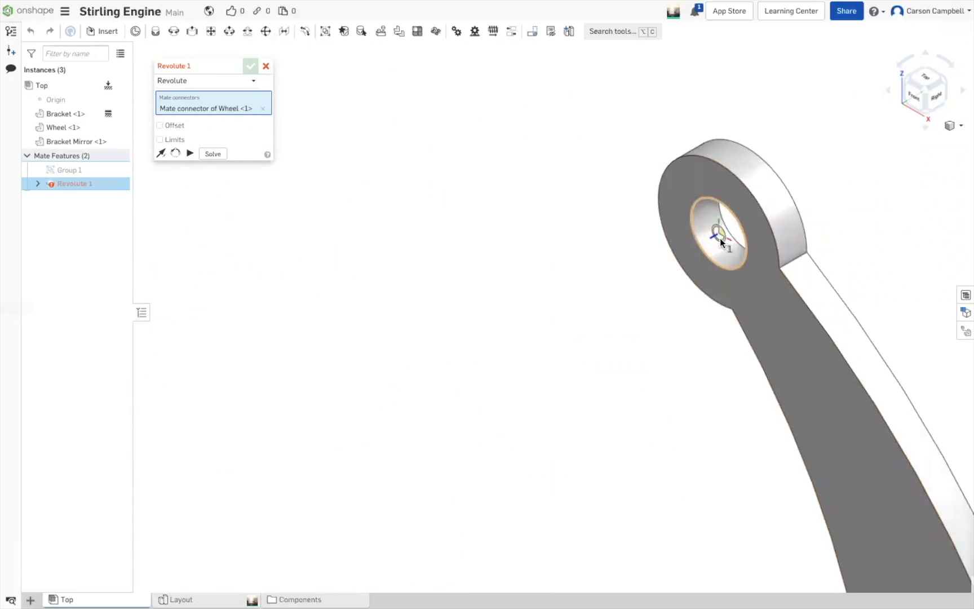
pyautogui.scroll(1, 720, 238)
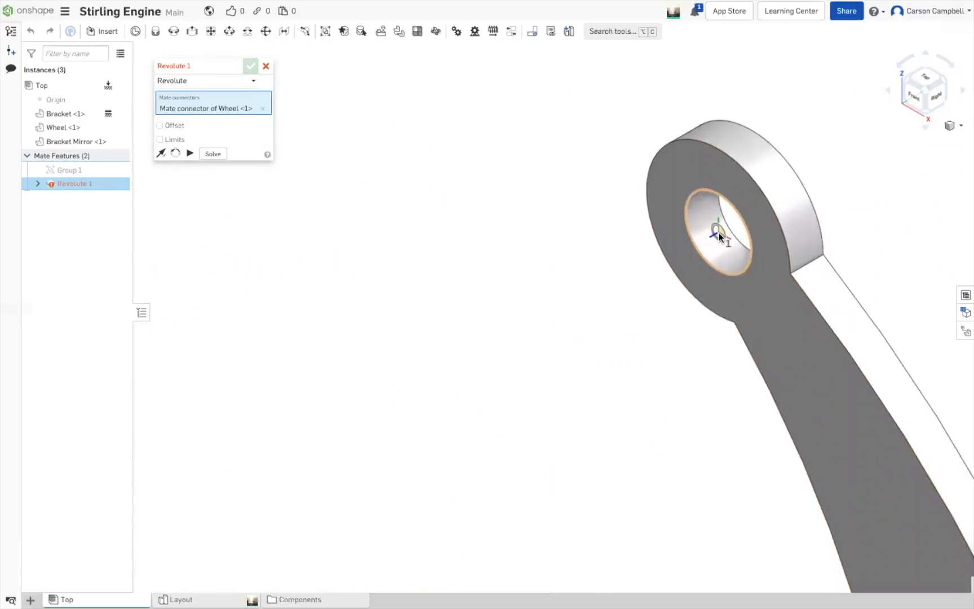
pyautogui.click(718, 232)
# Check the mated Wheel's position from the Right view and accept the Revolute mate
pyautogui.scroll(-8, 683, 285)
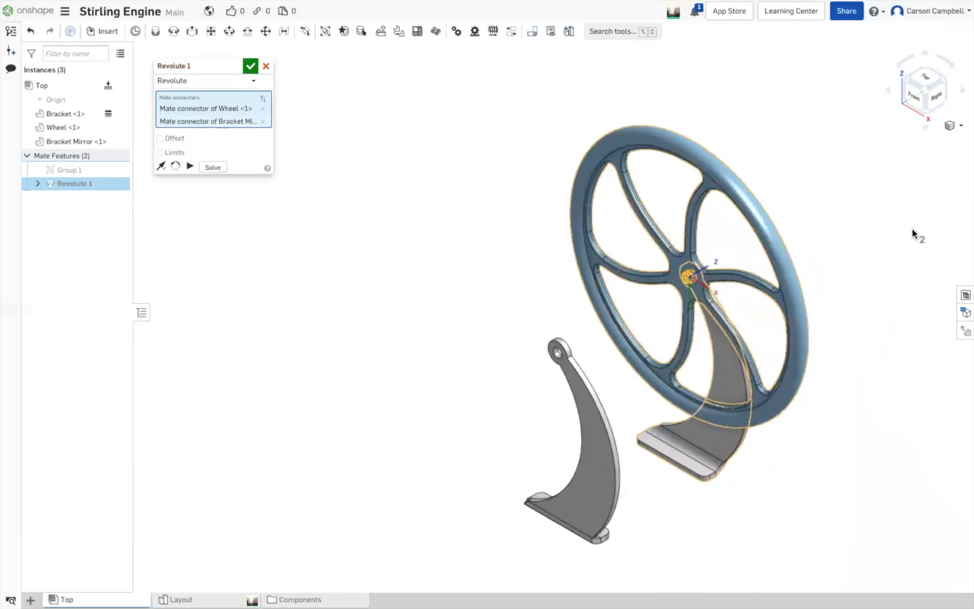
pyautogui.moveTo(880, 236); pyautogui.dragTo(861, 221, button='right')
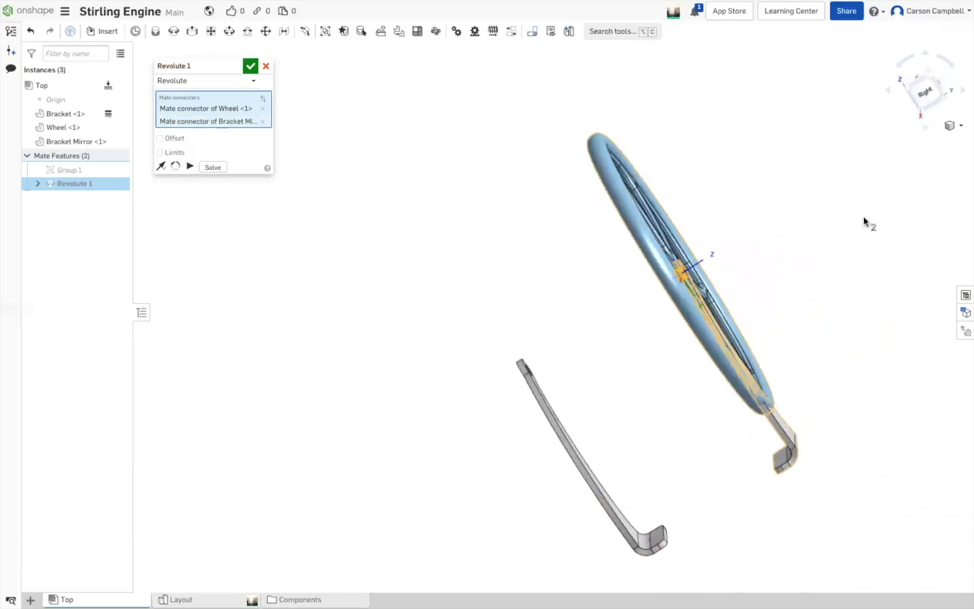
pyautogui.click(924, 90)
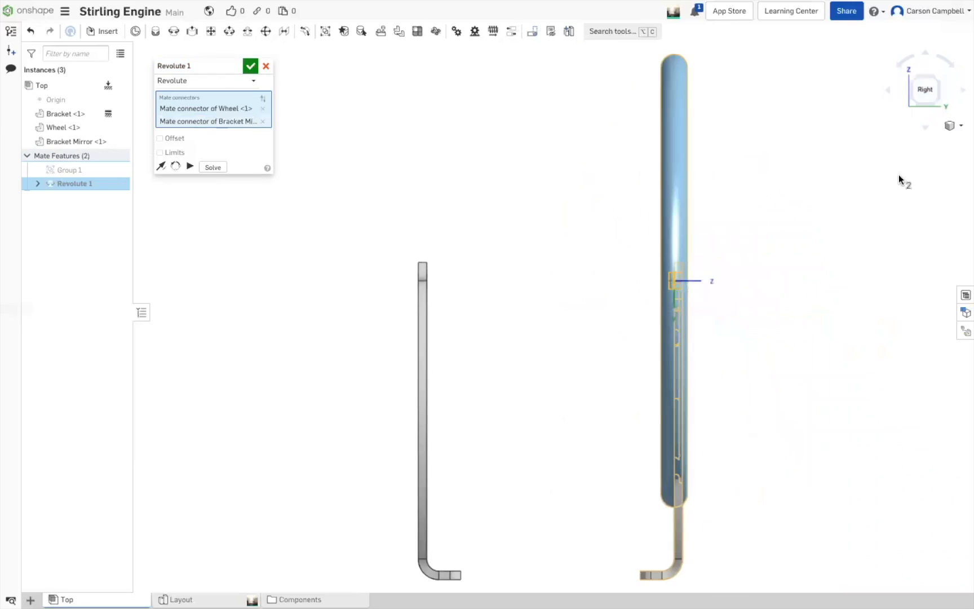
pyautogui.click(250, 66)
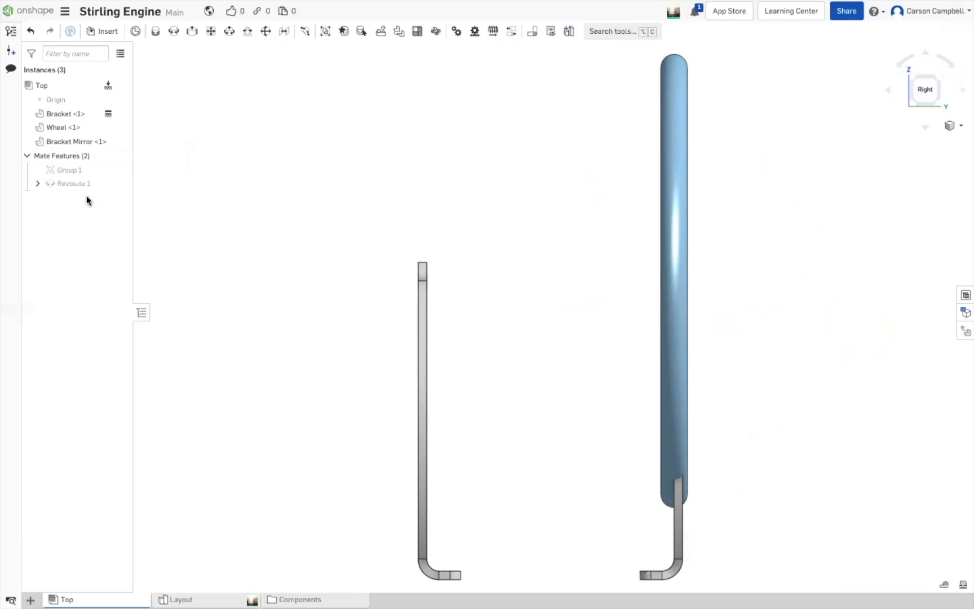
# Edit the Bracket Mirror's mate connector under Revolute 1 and set its origin type to Between entities
pyautogui.click(37, 183)
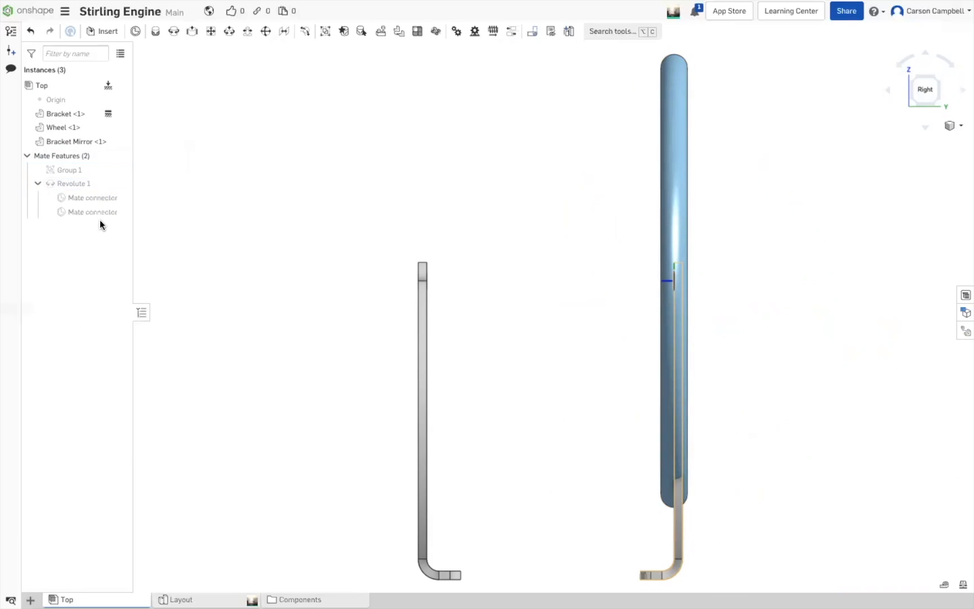
pyautogui.moveTo(98, 211)
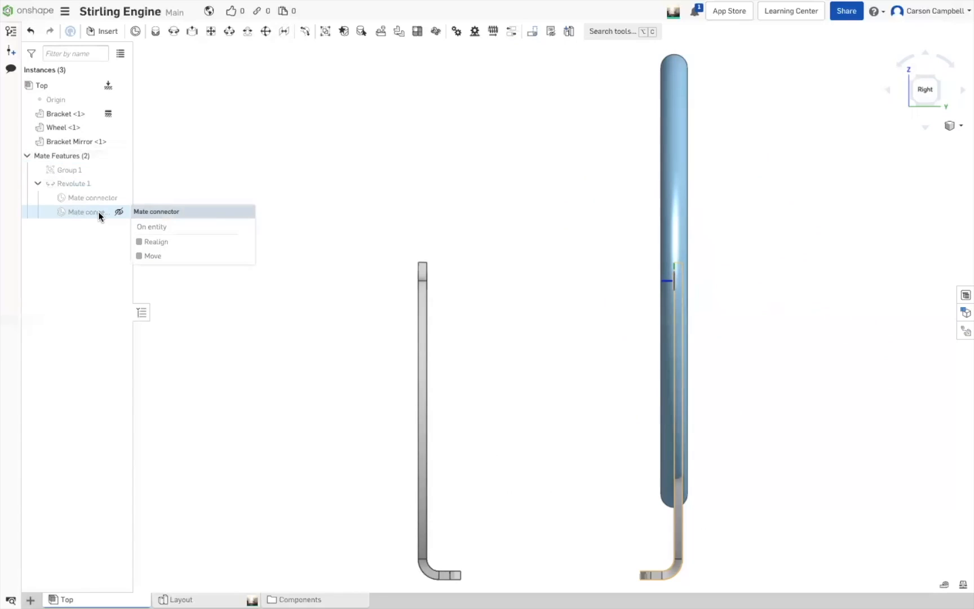
pyautogui.doubleClick(99, 211)
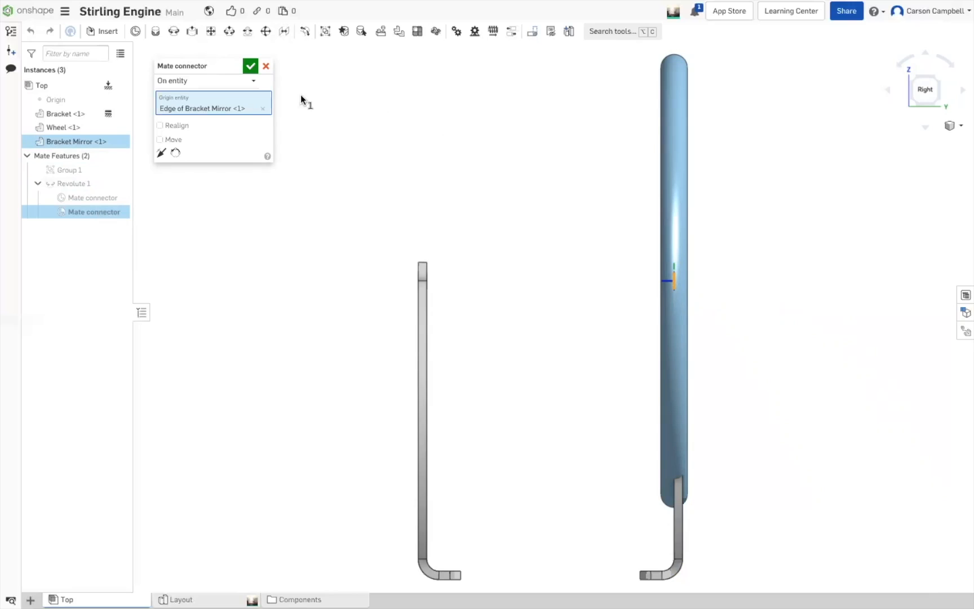
pyautogui.click(252, 80)
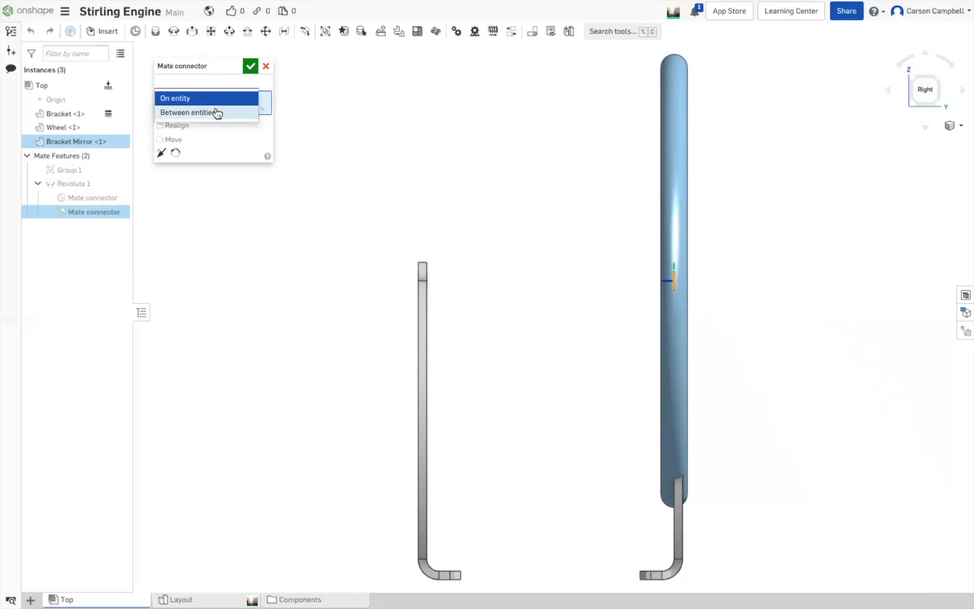
pyautogui.click(217, 113)
# Select the inner face of the Bracket as the mate connector's Between entity
pyautogui.press('Left')
pyautogui.press('Left')
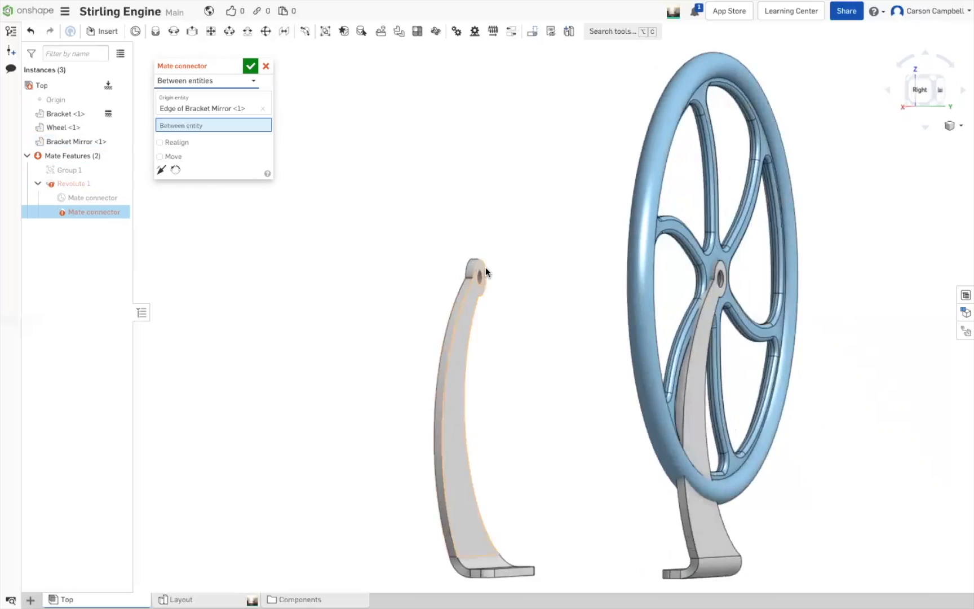
pyautogui.scroll(6, 485, 271)
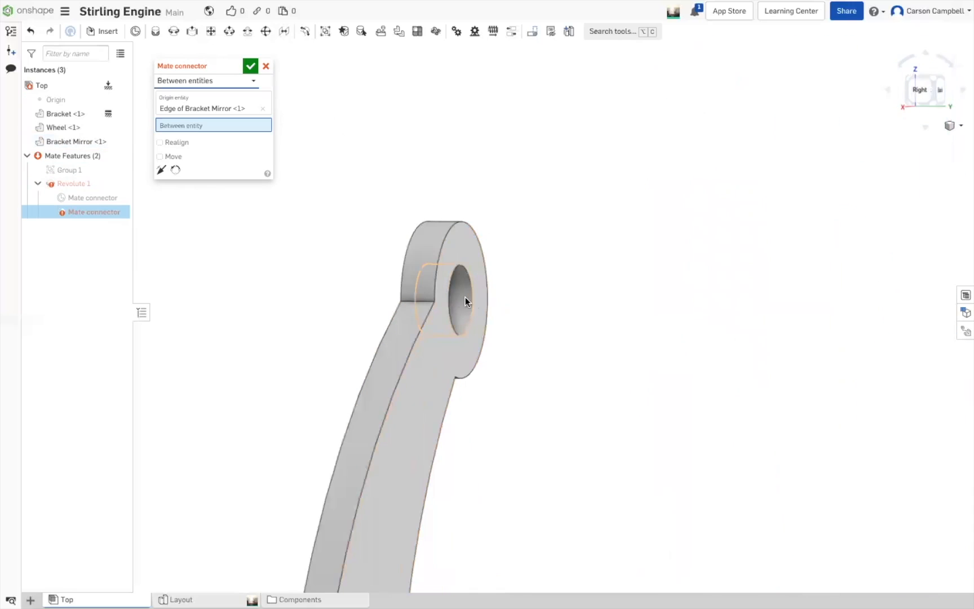
pyautogui.scroll(3, 493, 294)
pyautogui.moveTo(623, 299); pyautogui.dragTo(528, 295, button='right')
pyautogui.scroll(-5, 654, 296)
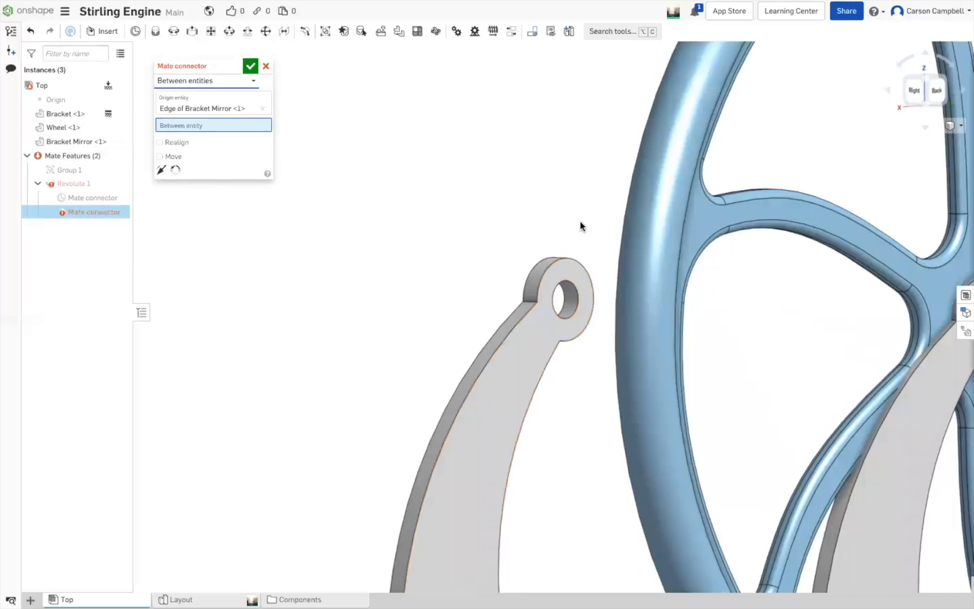
pyautogui.moveTo(580, 222); pyautogui.dragTo(441, 227, button='right')
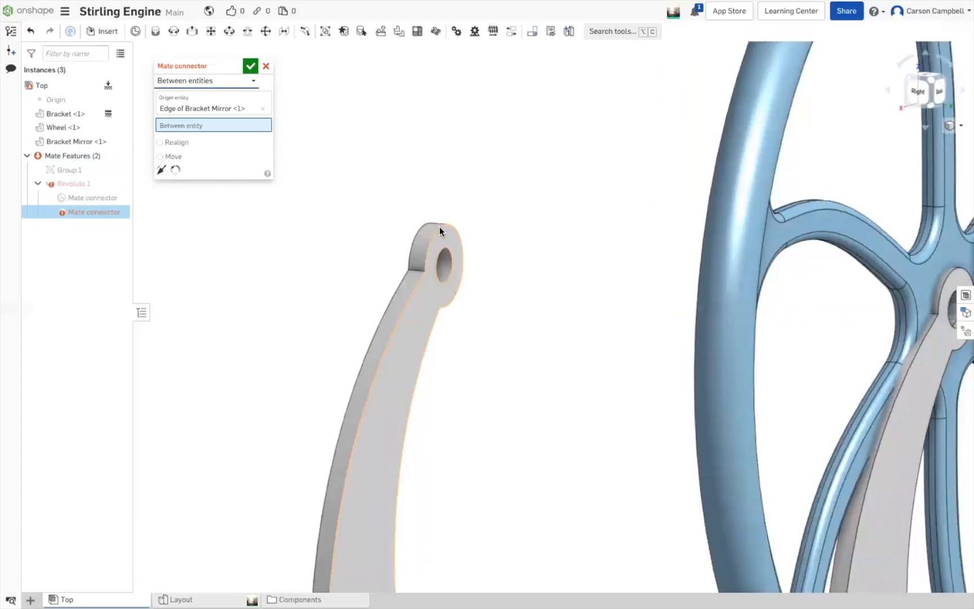
pyautogui.scroll(2, 441, 227)
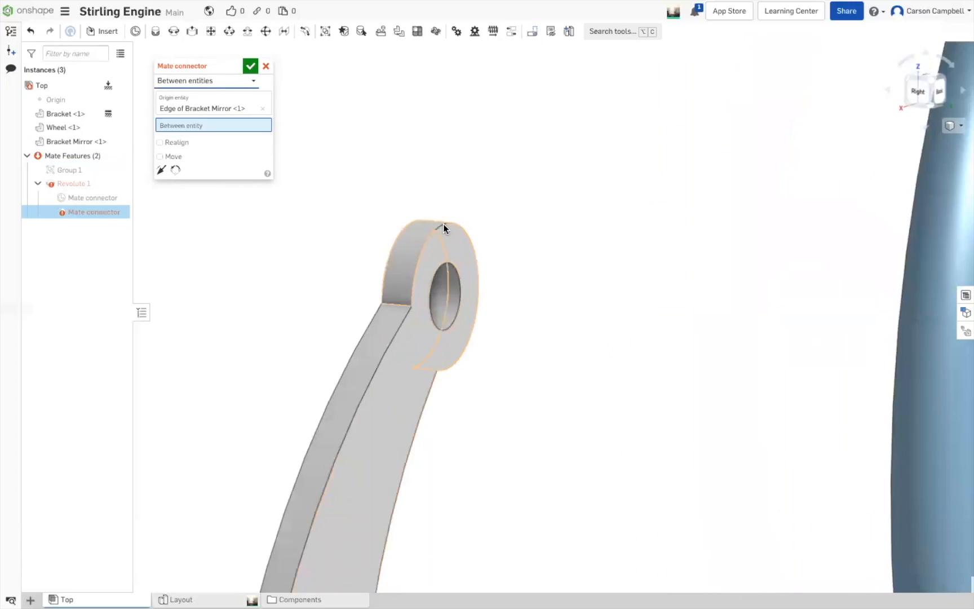
pyautogui.click(448, 230)
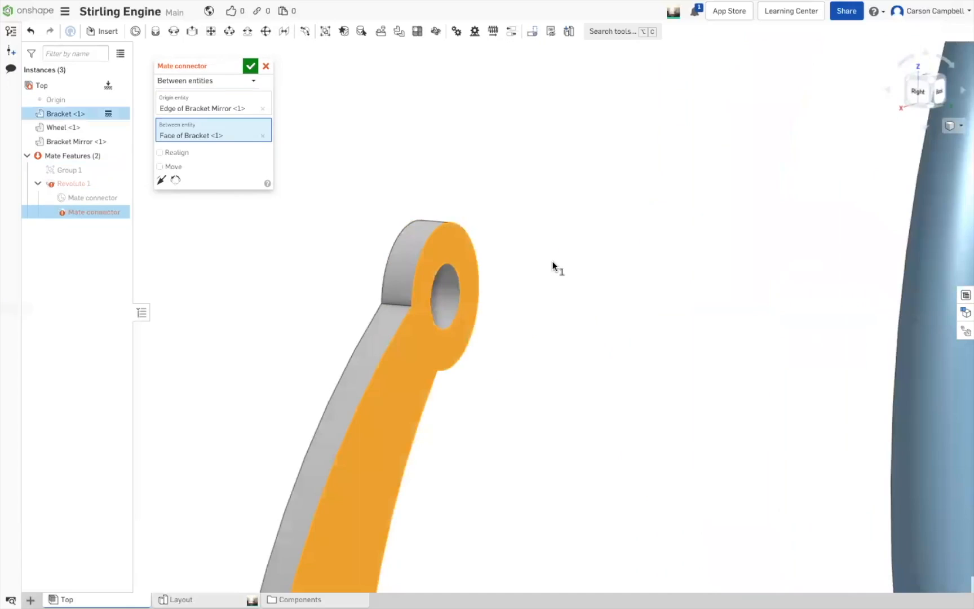
pyautogui.scroll(-4, 553, 261)
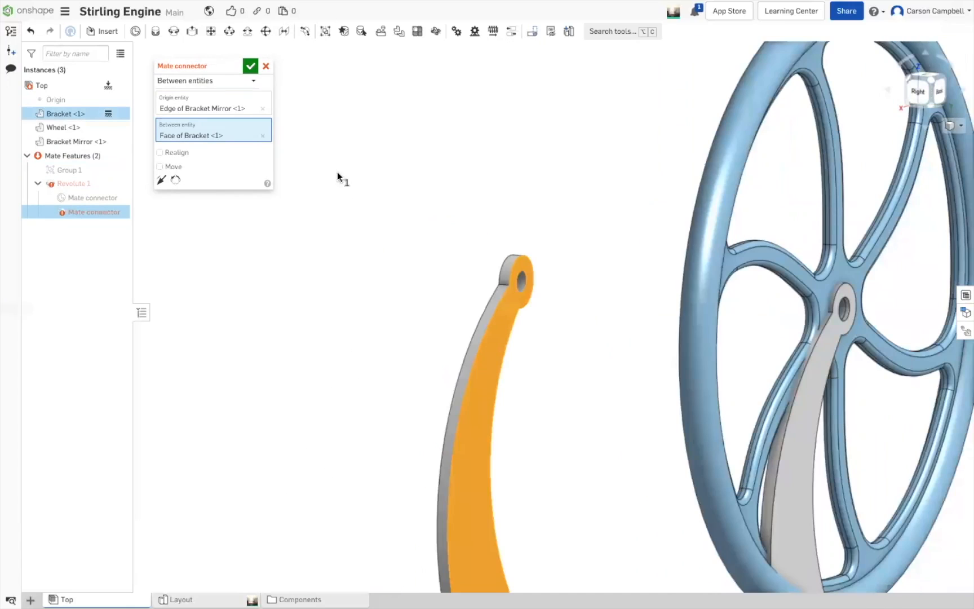
# Clear the Bracket Mirror edge from the mate connector's origin entity
pyautogui.moveTo(192, 67)
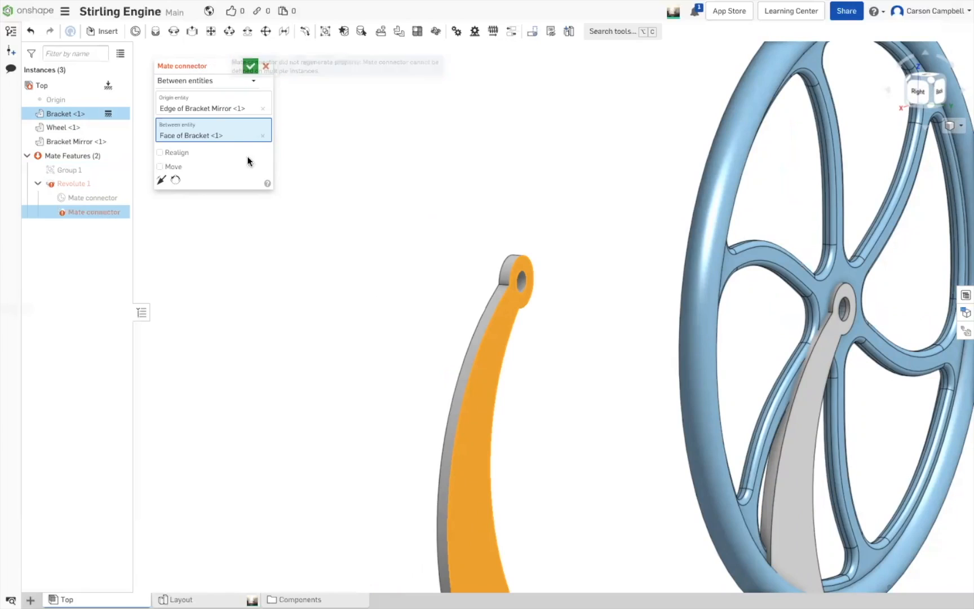
pyautogui.click(263, 109)
pyautogui.press('f')
pyautogui.scroll(-1, 791, 313)
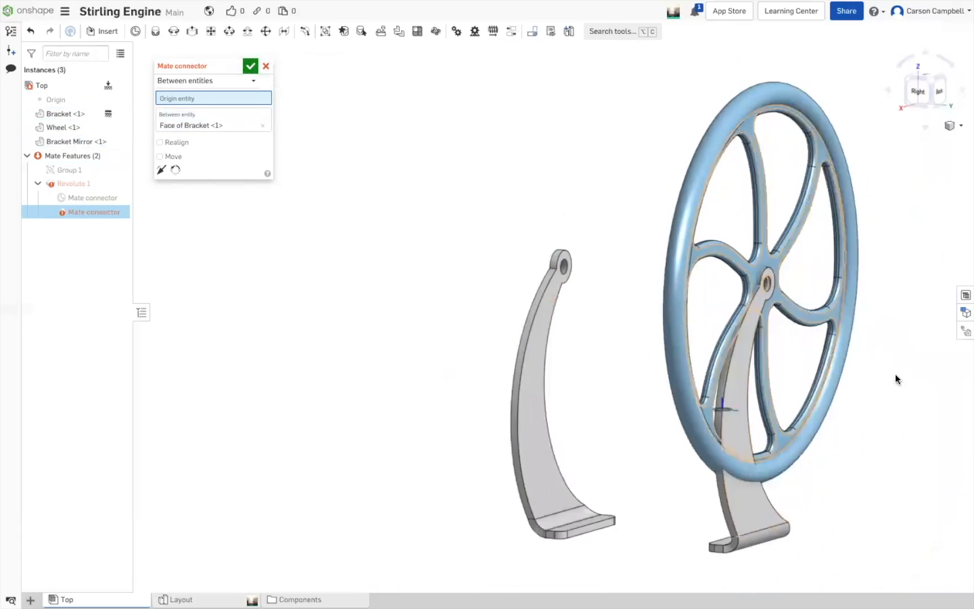
# Move the Wheel away from between the two brackets to expose the Bracket Mirror's upper hole
pyautogui.moveTo(886, 379); pyautogui.dragTo(952, 390, button='right')
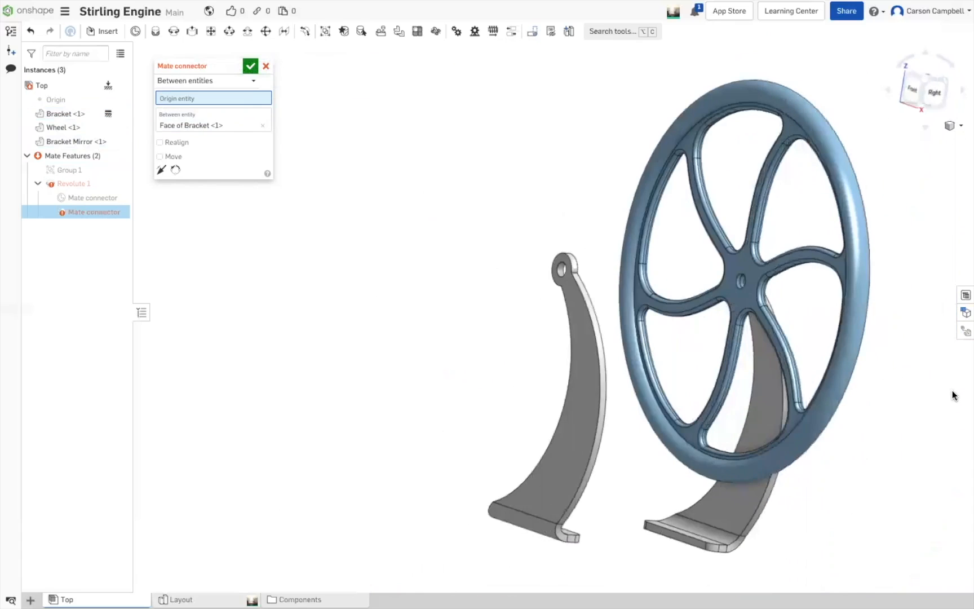
pyautogui.moveTo(778, 112); pyautogui.dragTo(483, 72)
pyautogui.scroll(-2, 700, 297)
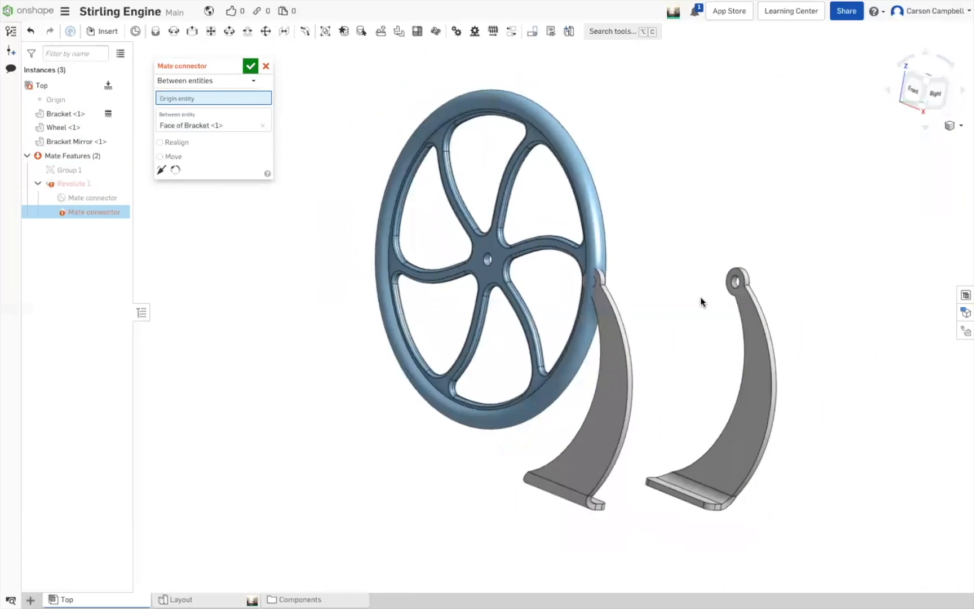
pyautogui.hotkey('shift', '7')
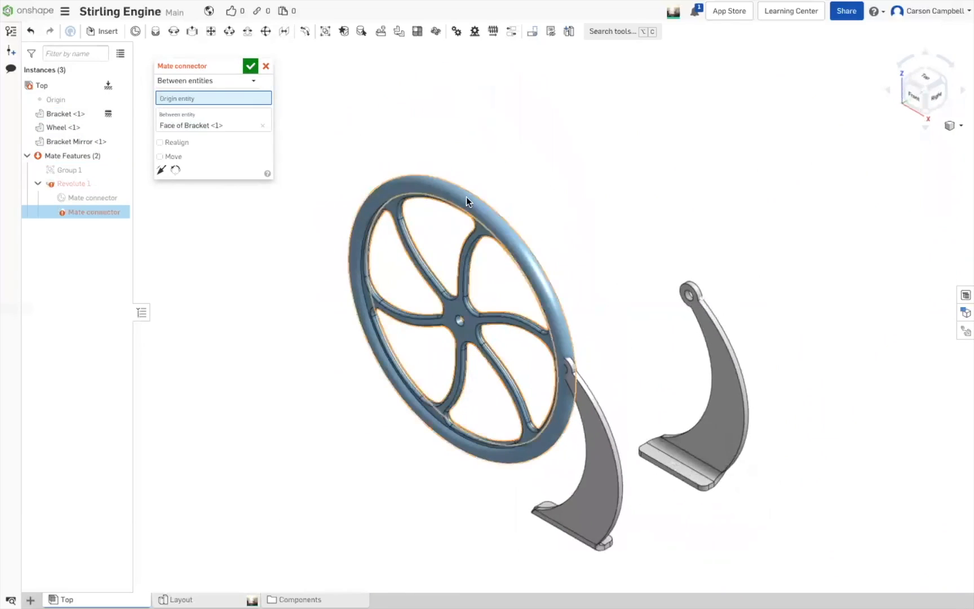
pyautogui.moveTo(463, 191); pyautogui.dragTo(517, 108)
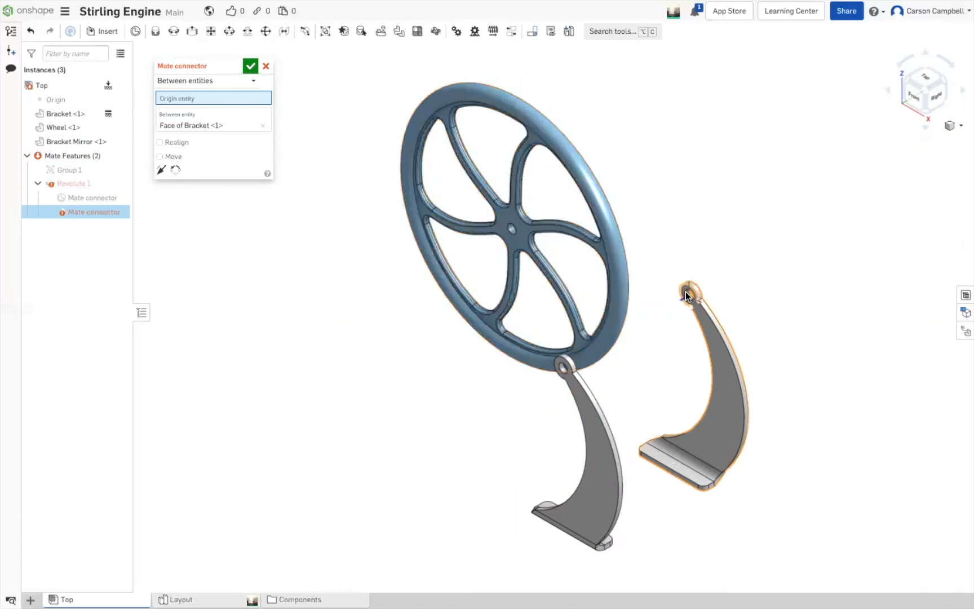
# Select the upper hole's centre on the Bracket Mirror's inner face as the origin entity and accept the mate connector
pyautogui.scroll(5, 684, 288)
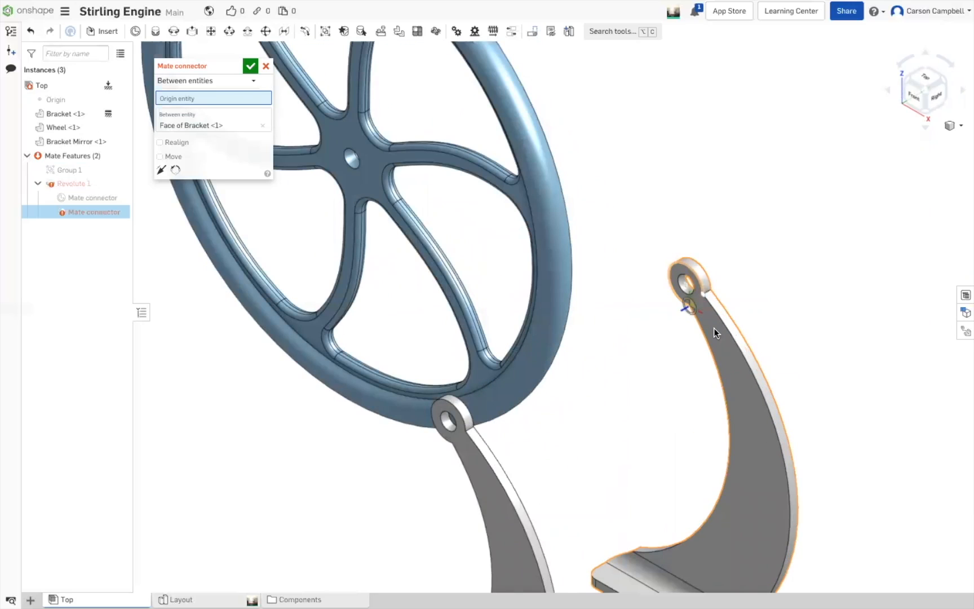
pyautogui.scroll(6, 713, 330)
pyautogui.scroll(-4, 679, 317)
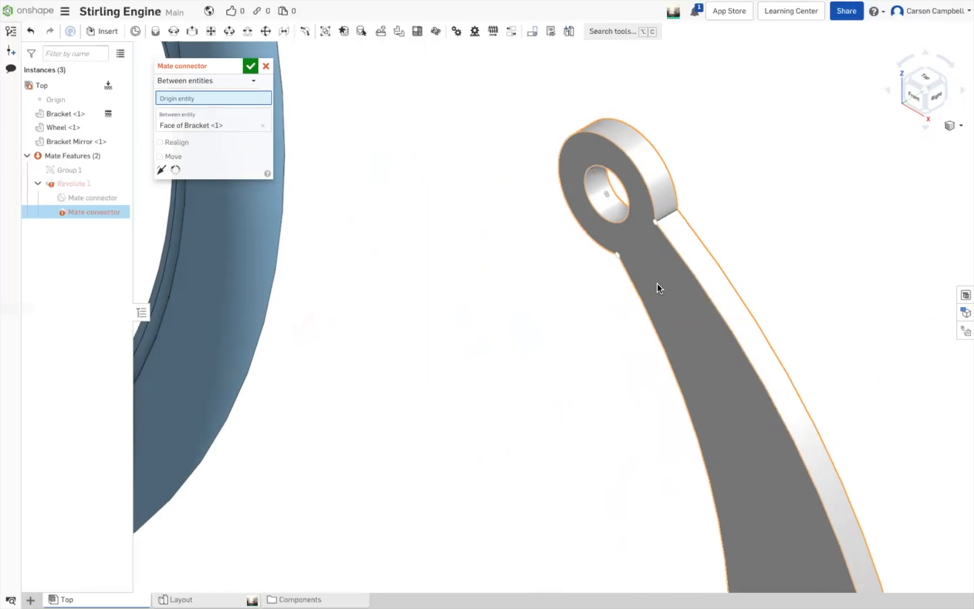
pyautogui.click(605, 192)
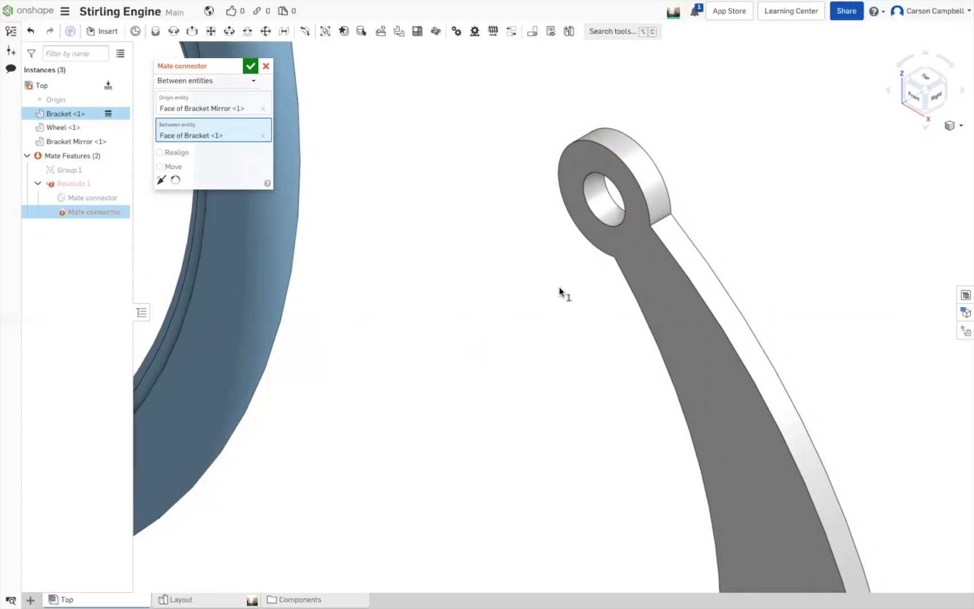
pyautogui.scroll(-5, 559, 291)
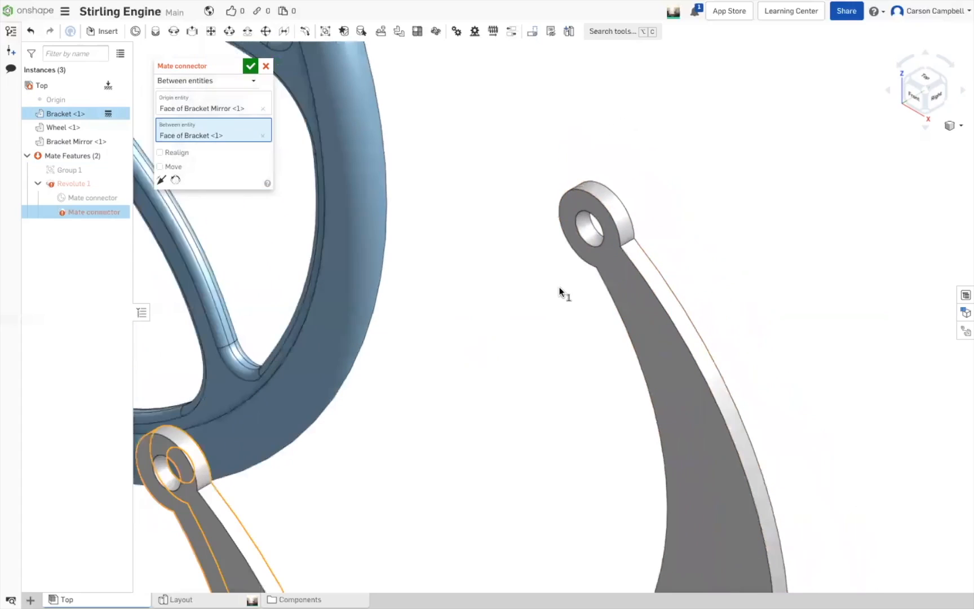
pyautogui.scroll(-3, 556, 310)
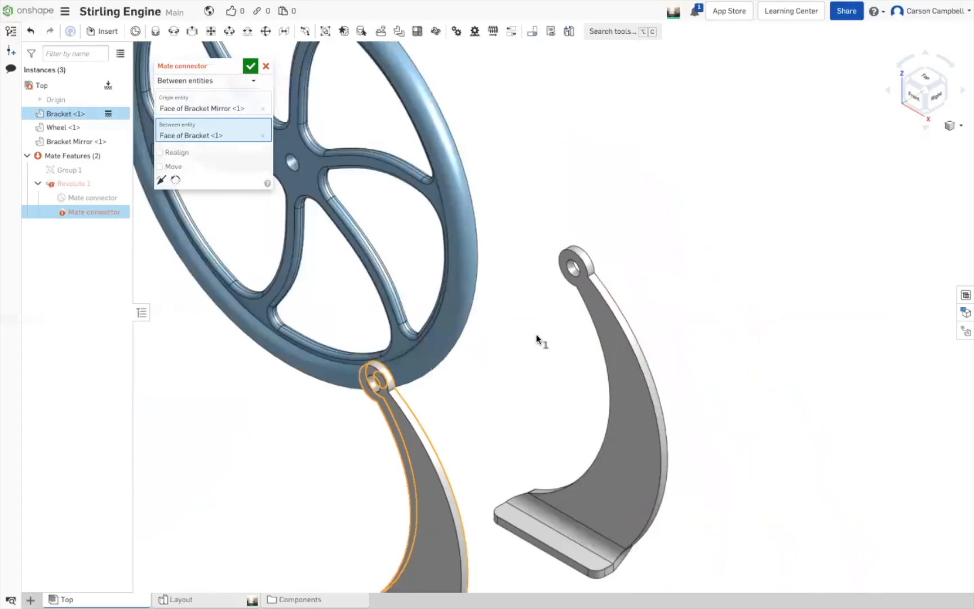
pyautogui.press('f')
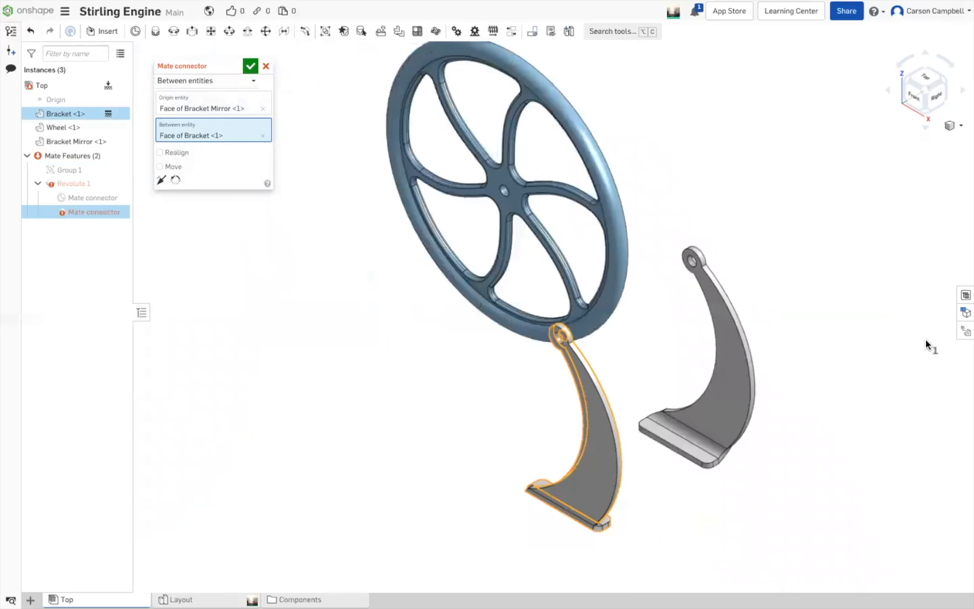
pyautogui.click(249, 66)
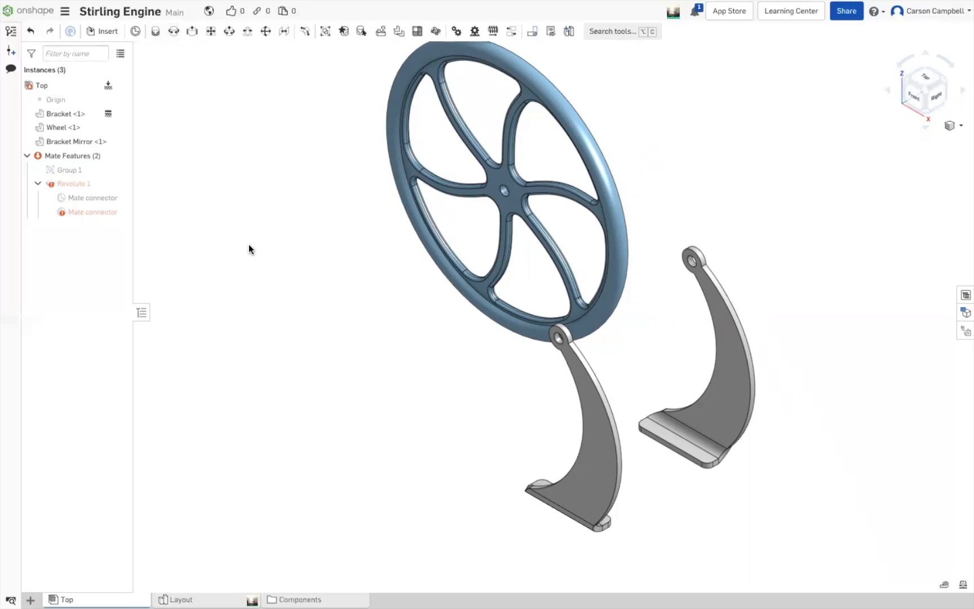
pyautogui.click(136, 33)
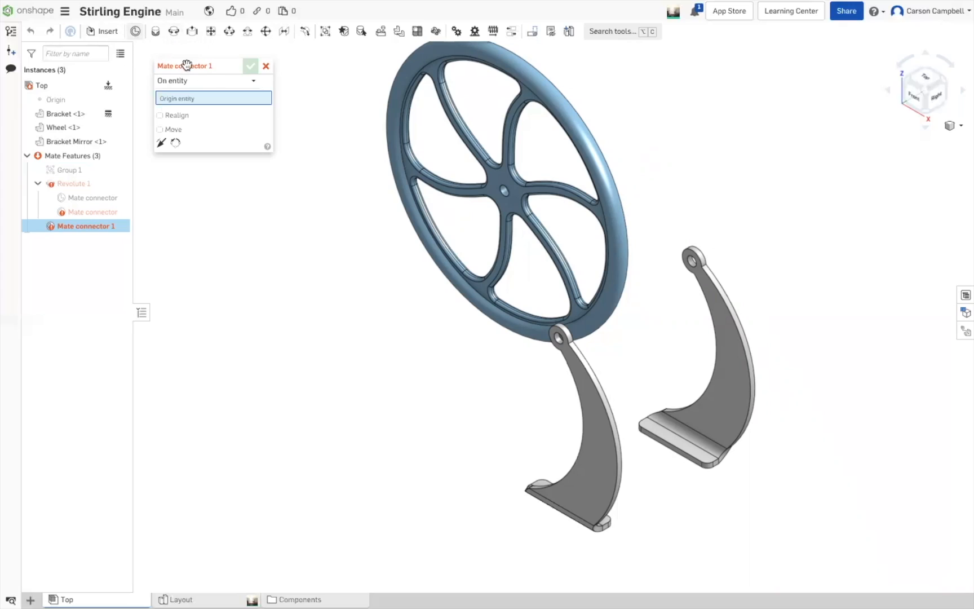
pyautogui.click(210, 85)
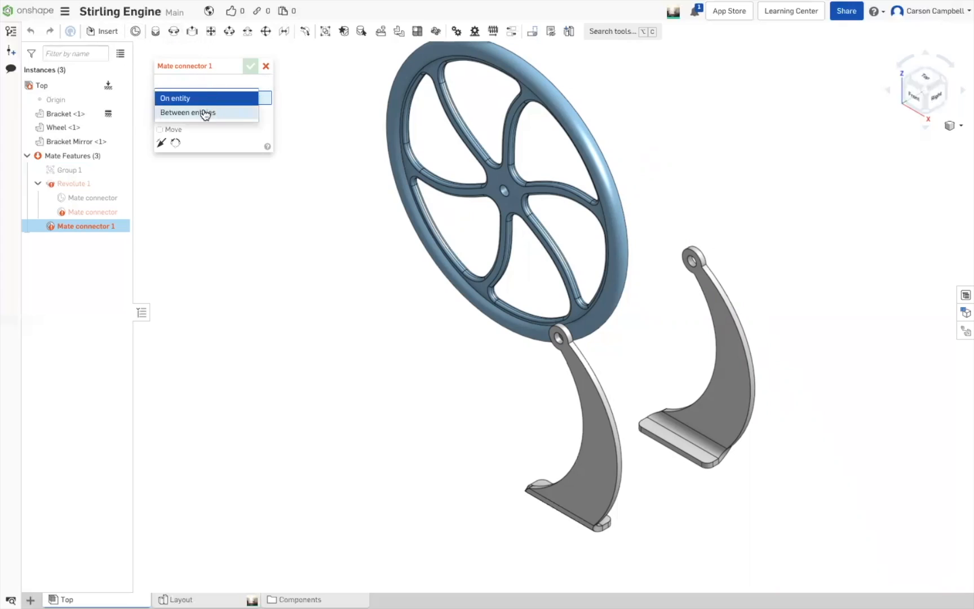
pyautogui.click(205, 111)
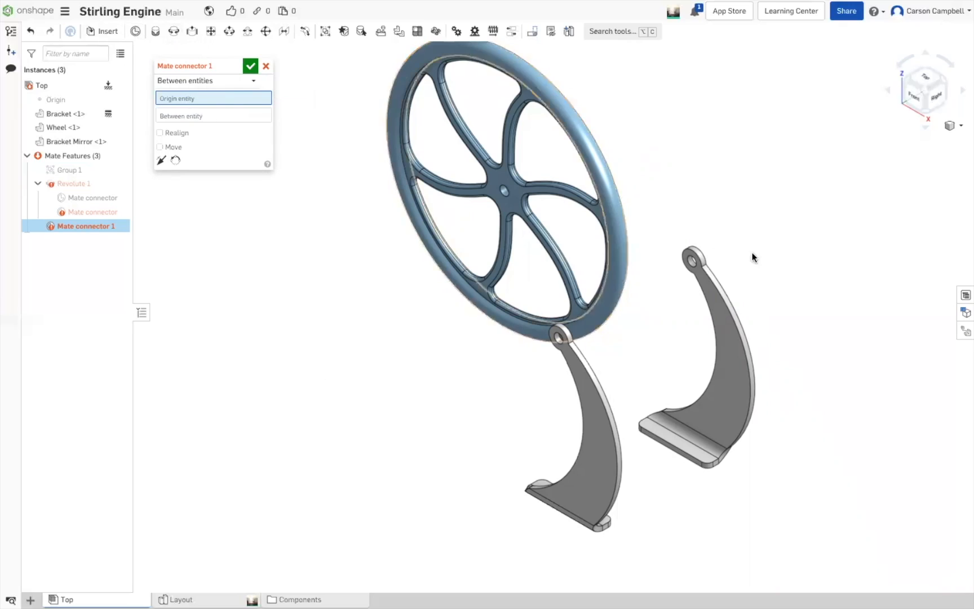
pyautogui.scroll(5, 692, 261)
pyautogui.scroll(2, 692, 264)
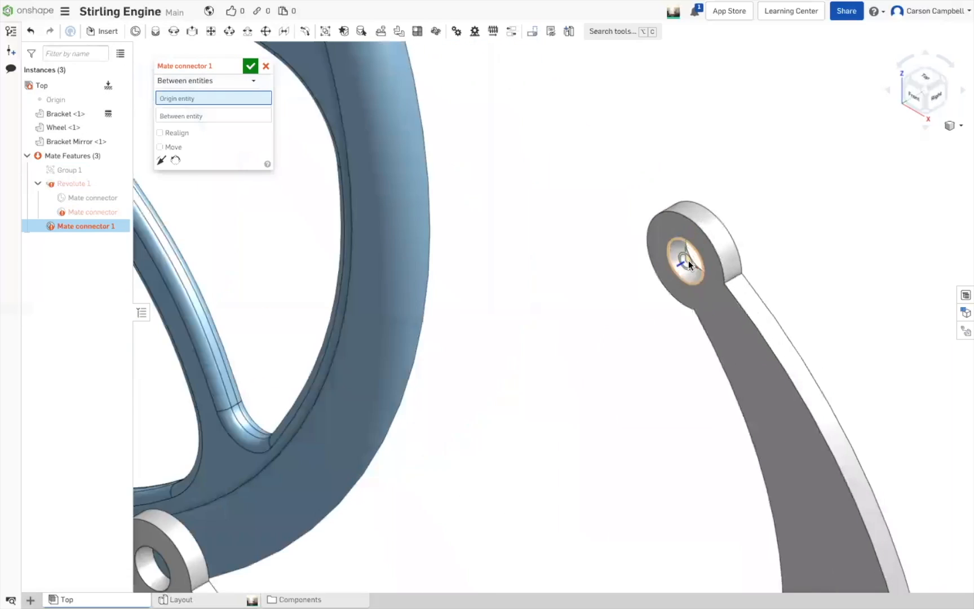
pyautogui.click(688, 260)
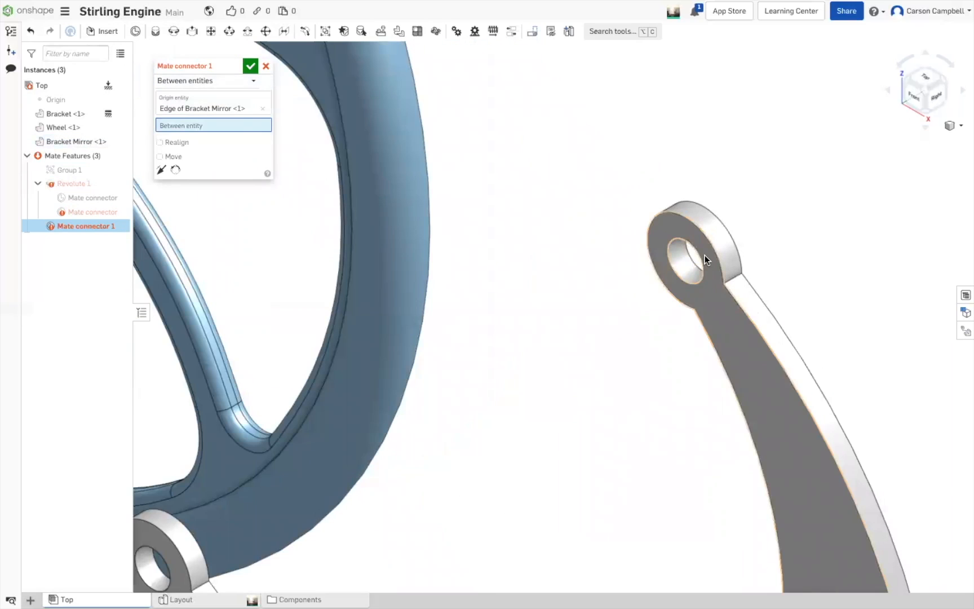
pyautogui.click(703, 256)
pyautogui.scroll(-3, 581, 360)
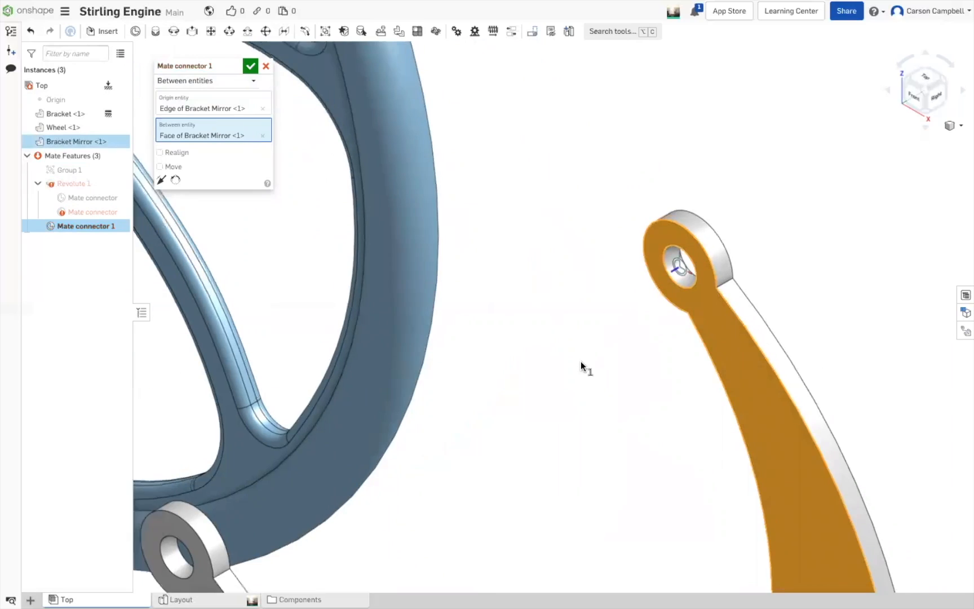
pyautogui.scroll(-3, 585, 361)
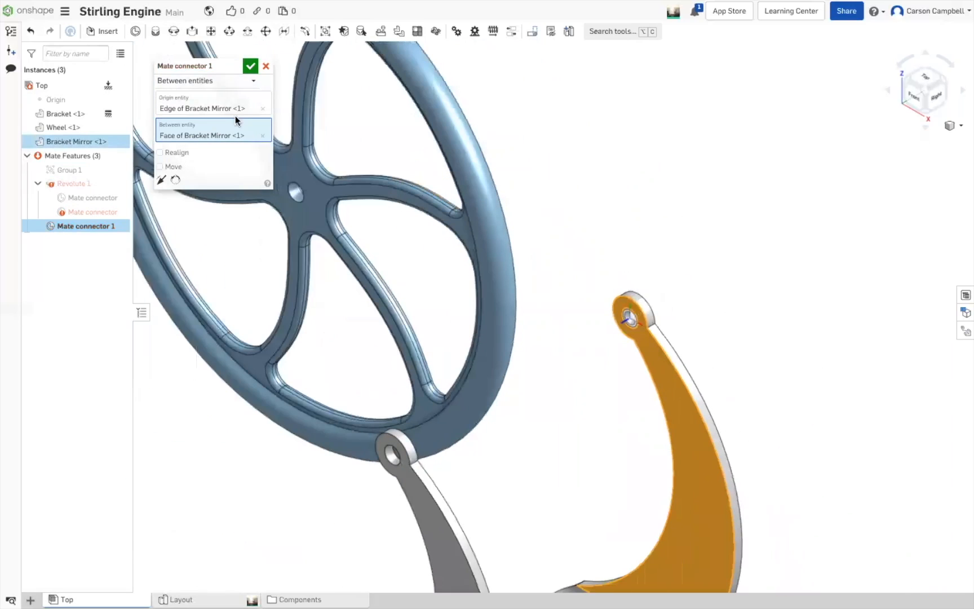
pyautogui.click(263, 135)
pyautogui.click(263, 109)
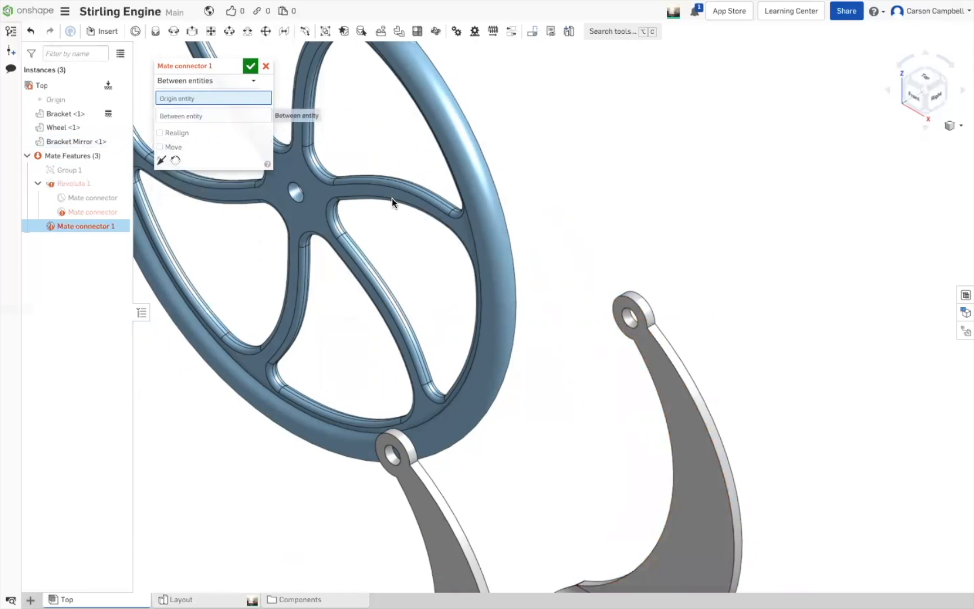
pyautogui.click(665, 373)
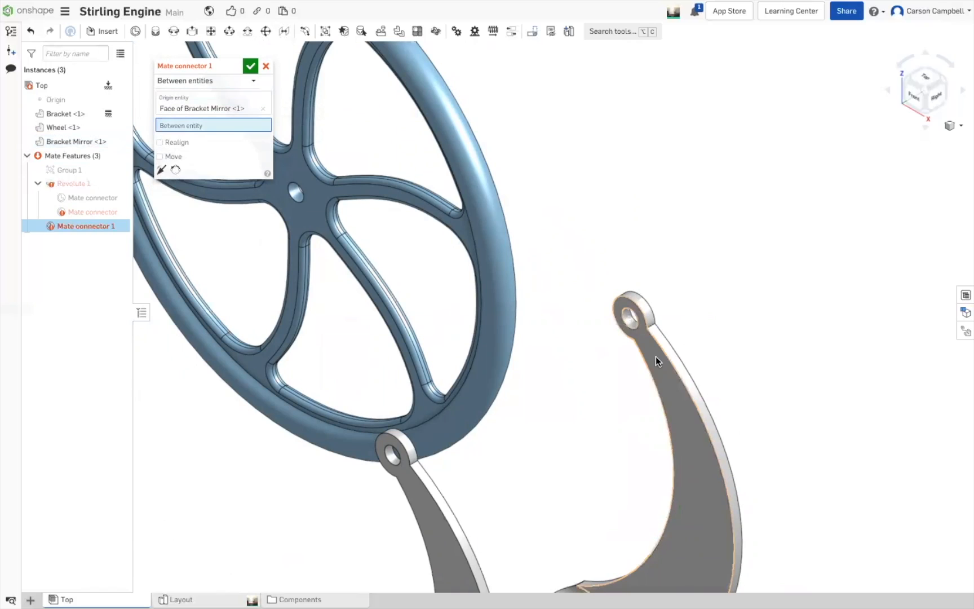
pyautogui.click(655, 357)
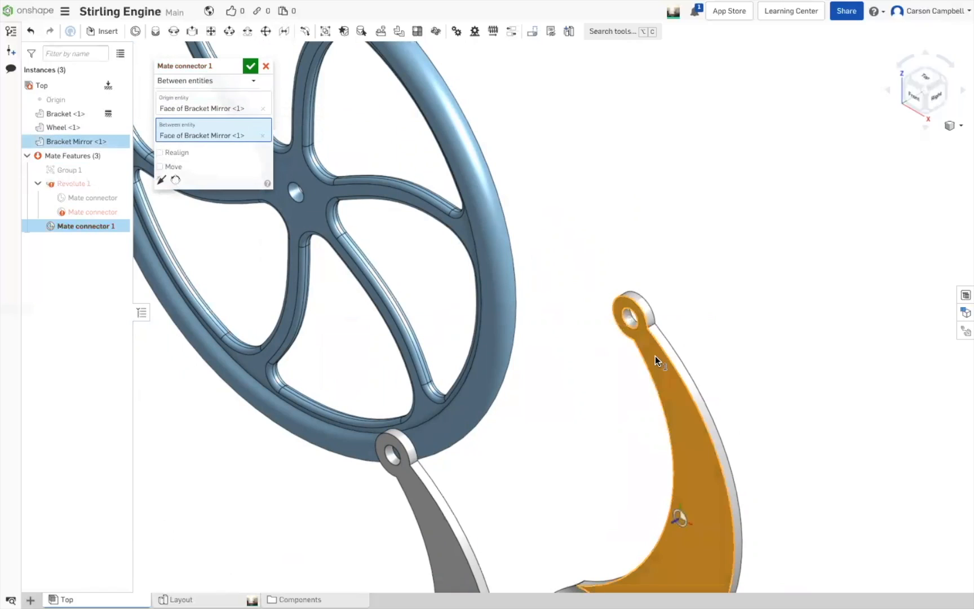
pyautogui.click(262, 108)
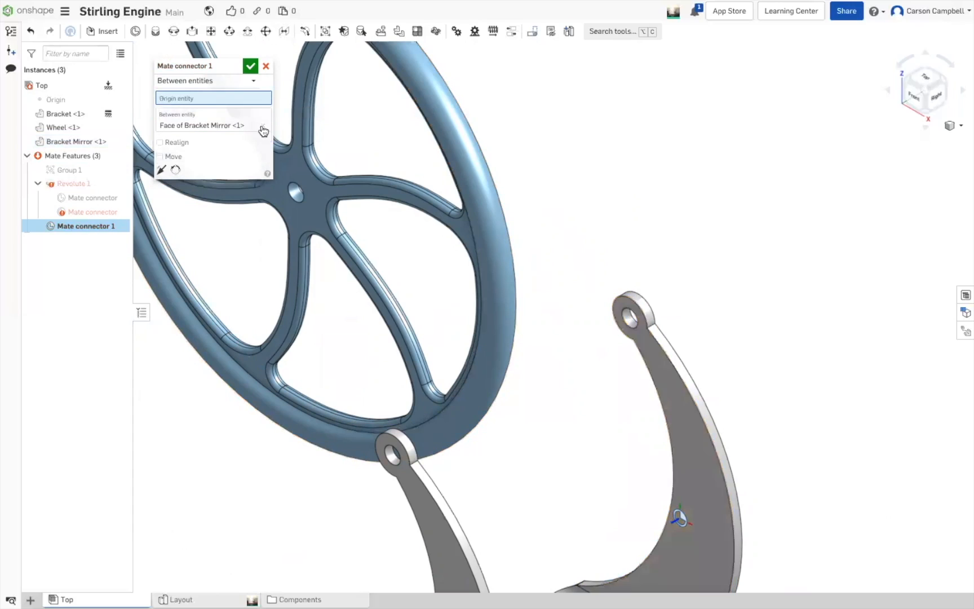
pyautogui.click(263, 126)
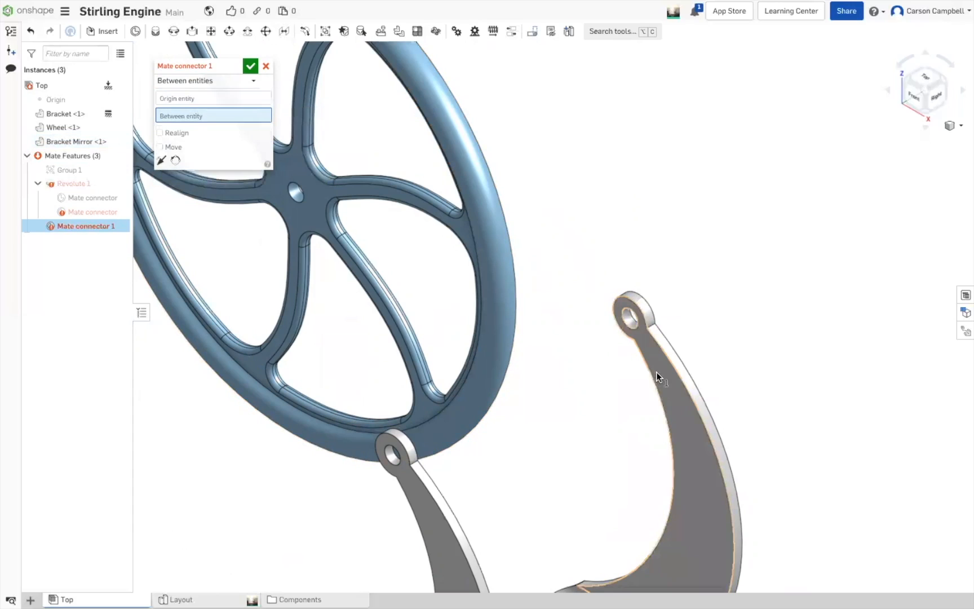
pyautogui.click(656, 371)
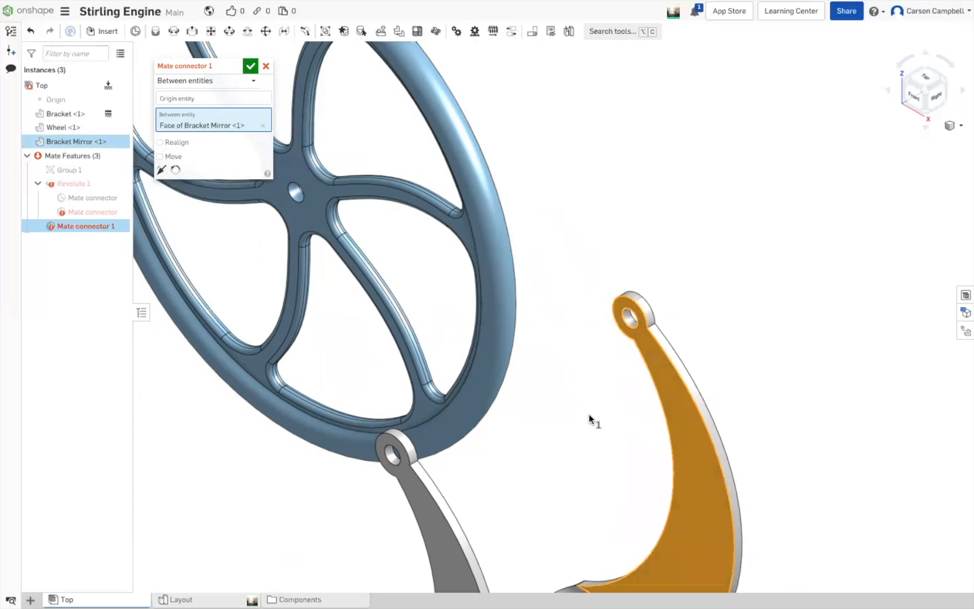
pyautogui.moveTo(583, 419); pyautogui.dragTo(551, 417, button='right')
pyautogui.moveTo(629, 408); pyautogui.dragTo(721, 298, button='right')
pyautogui.press('Escape')
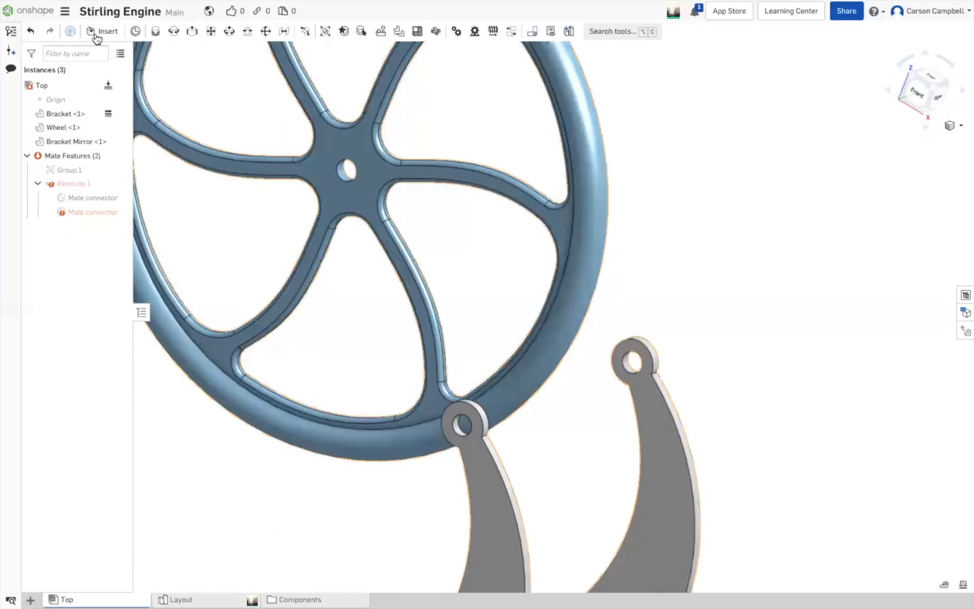
# Start a new mate connector at the upper hole's centre on the Bracket Mirror's inner face, with origin type Between entities
pyautogui.click(136, 31)
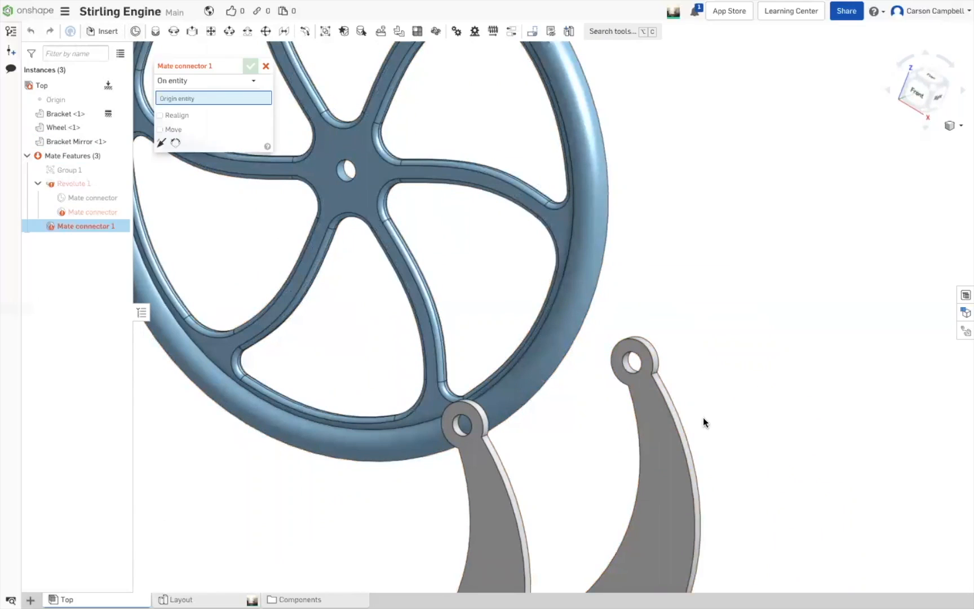
pyautogui.scroll(1, 643, 374)
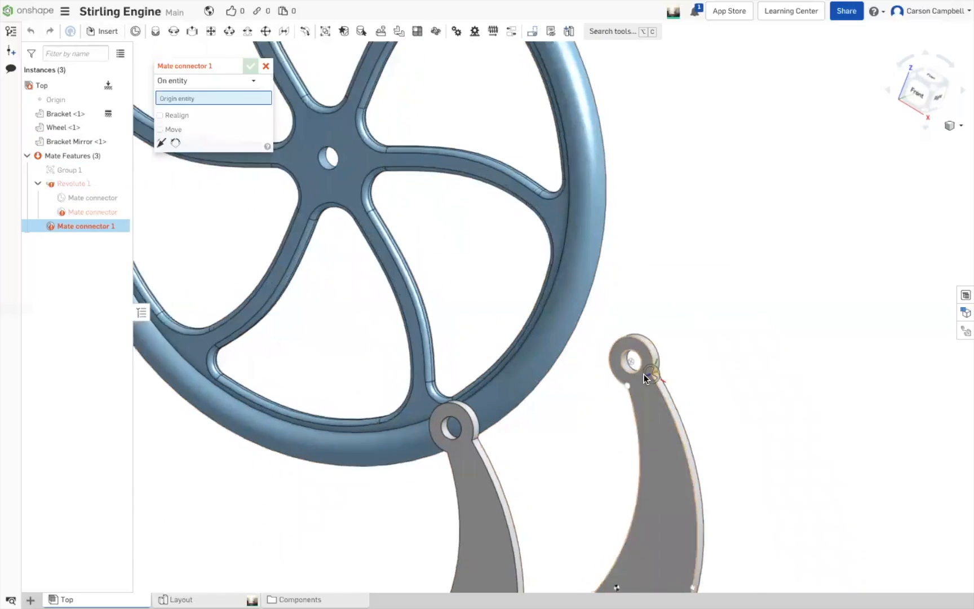
pyautogui.scroll(5, 621, 346)
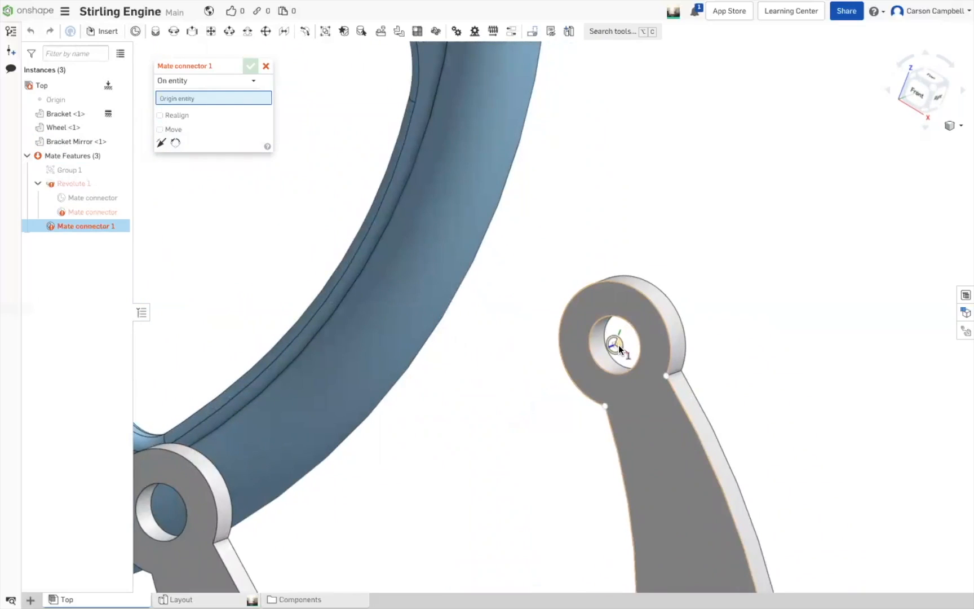
pyautogui.click(620, 349)
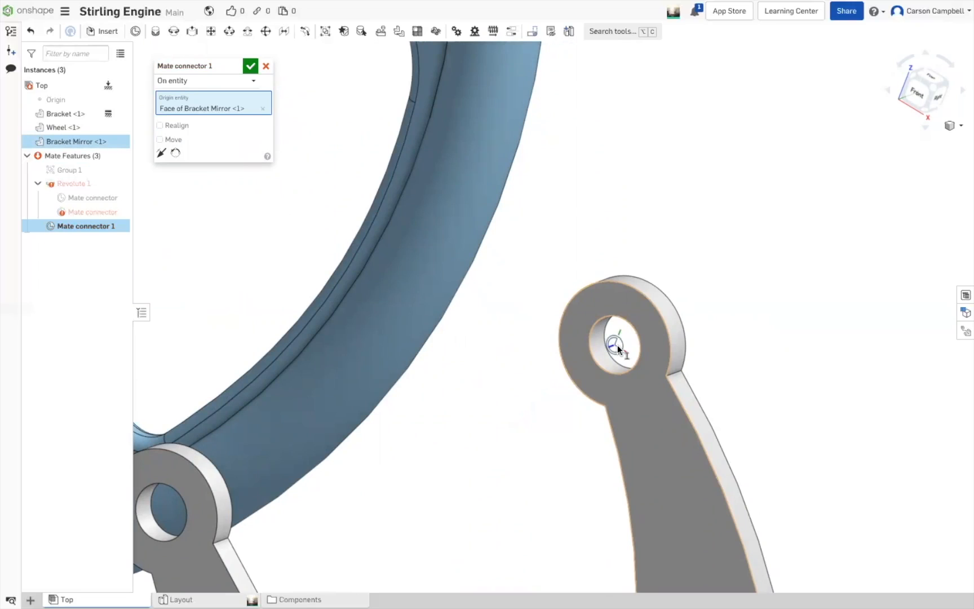
pyautogui.click(250, 80)
pyautogui.click(208, 108)
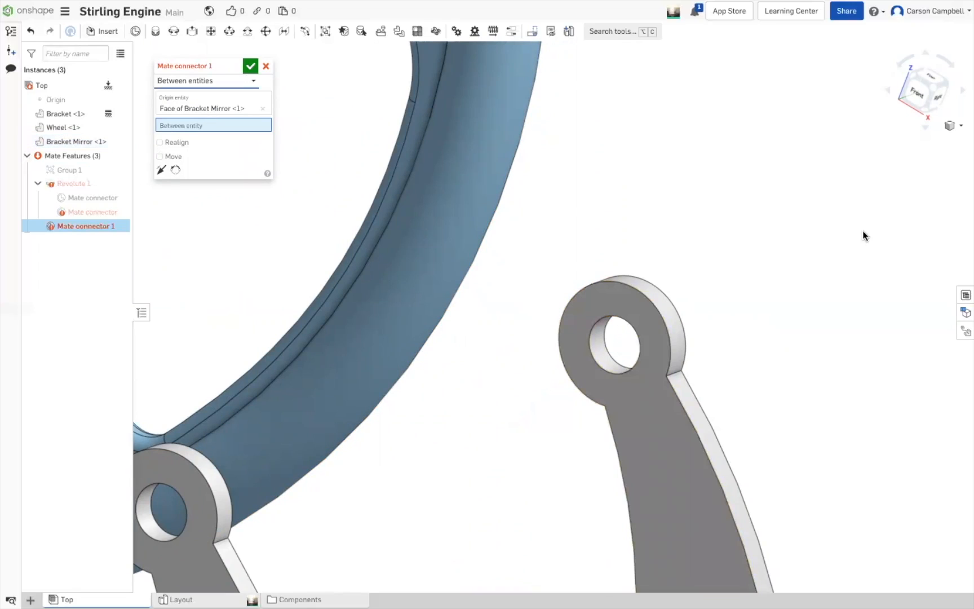
# Select the inner face of the Bracket as the new mate connector's Between entity
pyautogui.scroll(-3, 875, 274)
pyautogui.moveTo(875, 276); pyautogui.dragTo(695, 286, button='right')
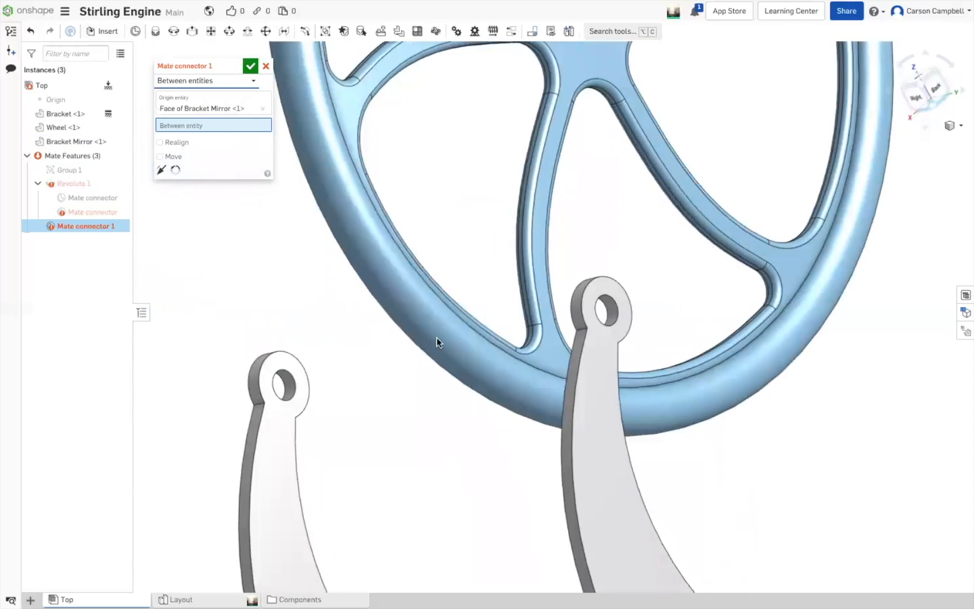
pyautogui.click(298, 365)
pyautogui.moveTo(347, 370); pyautogui.dragTo(391, 363, button='right')
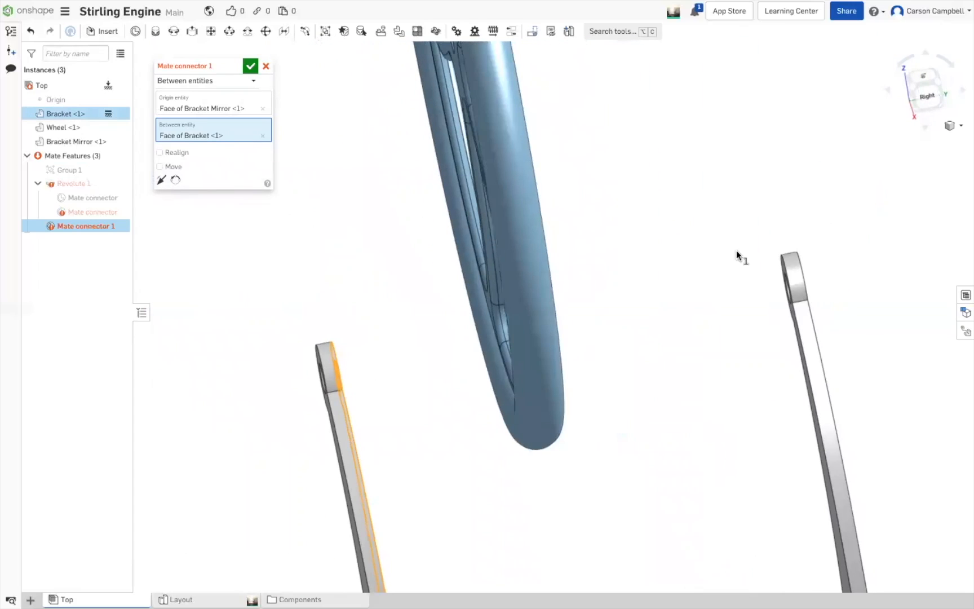
pyautogui.hotkey('shift', '4')
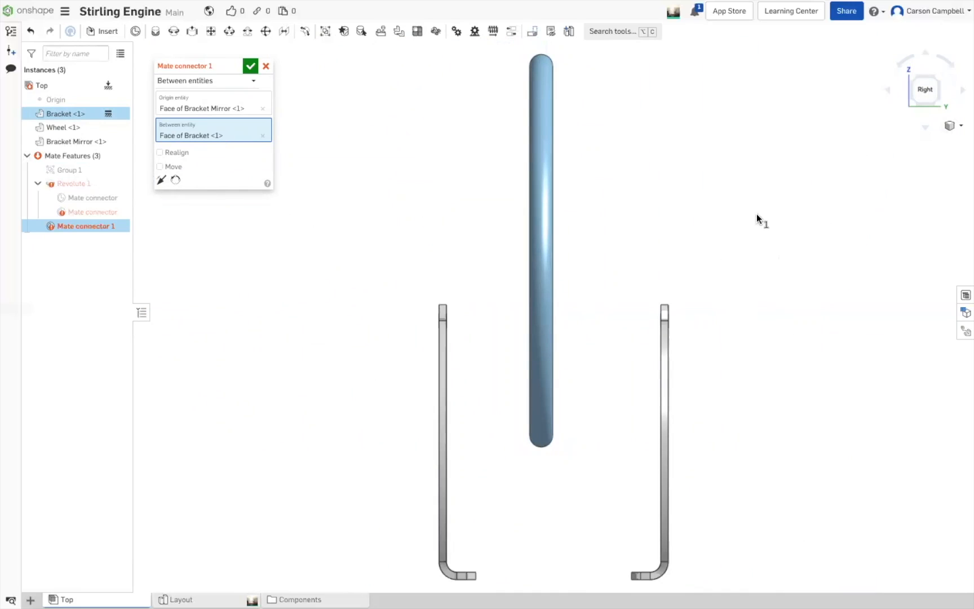
# Discard the pending mate connector between the faces of the Bracket Mirror and the Bracket
pyautogui.press('Left')
pyautogui.press('Left')
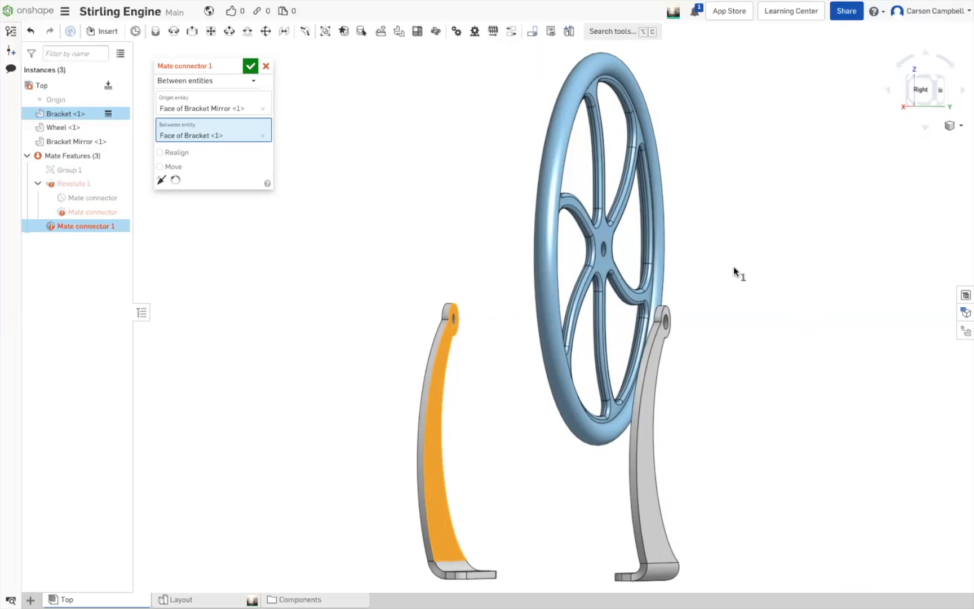
pyautogui.press('Escape')
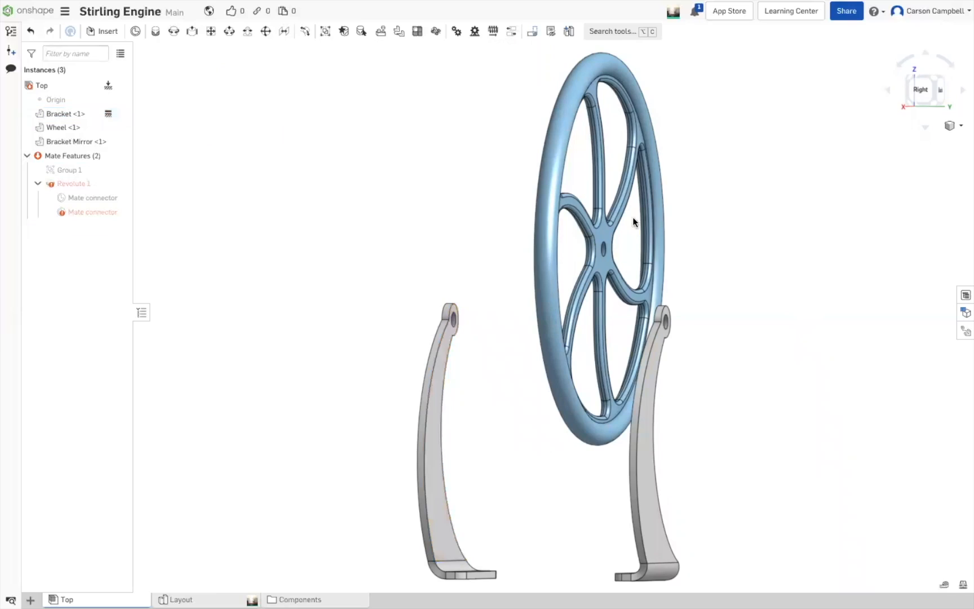
pyautogui.moveTo(357, 201); pyautogui.dragTo(543, 165, button='right')
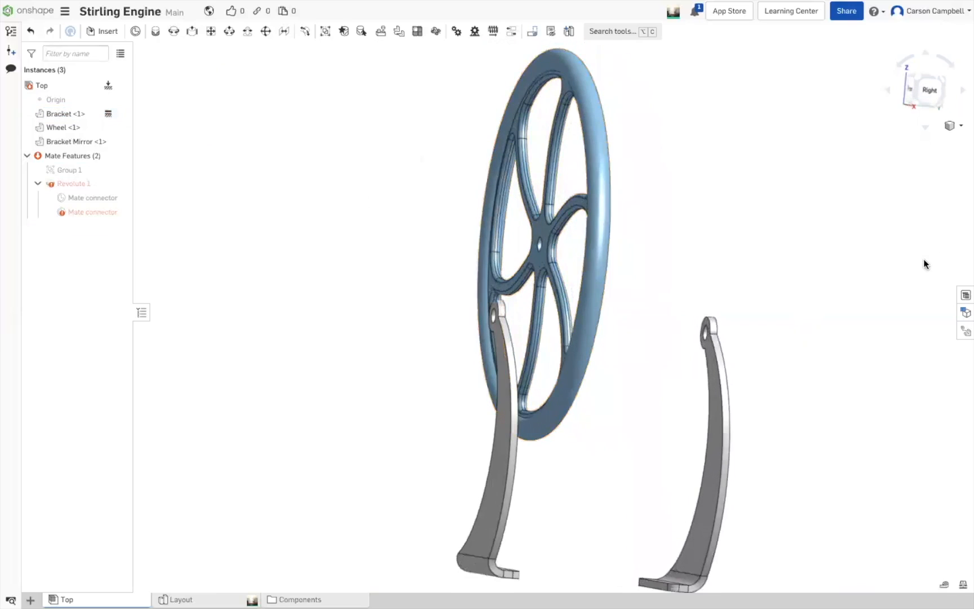
pyautogui.hotkey('shift', '7')
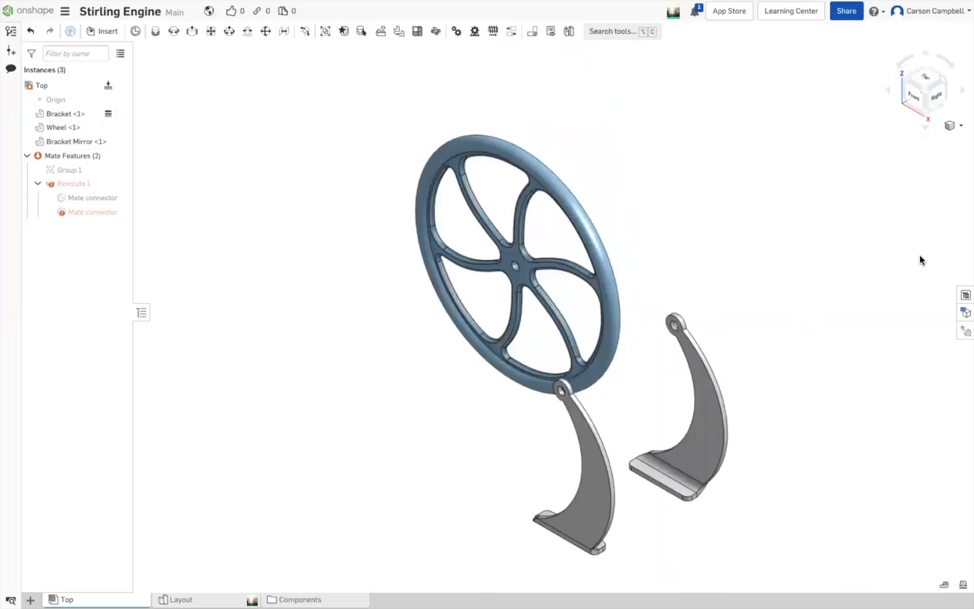
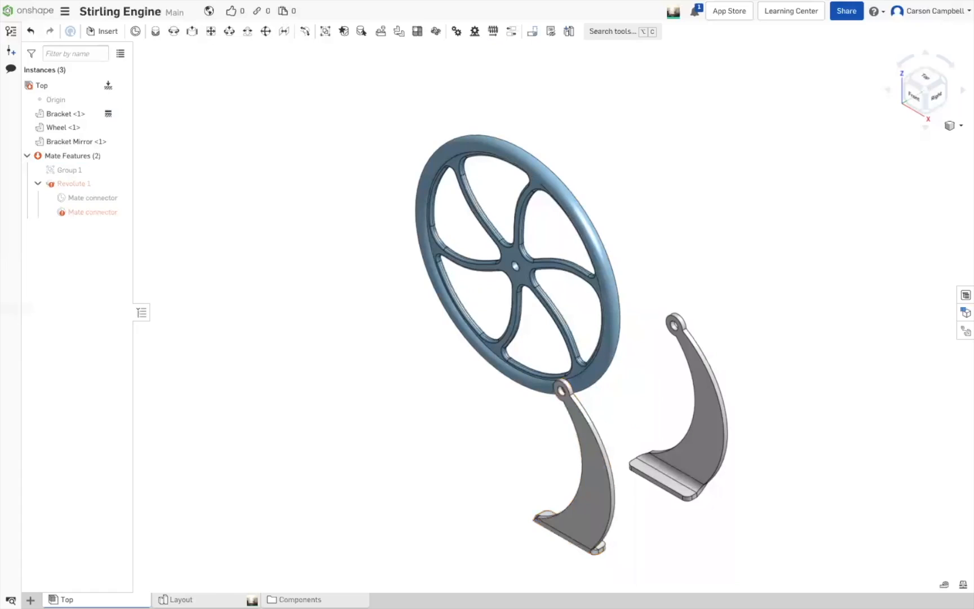
# Open the Layout part studio and show its default planes
pyautogui.click(180, 599)
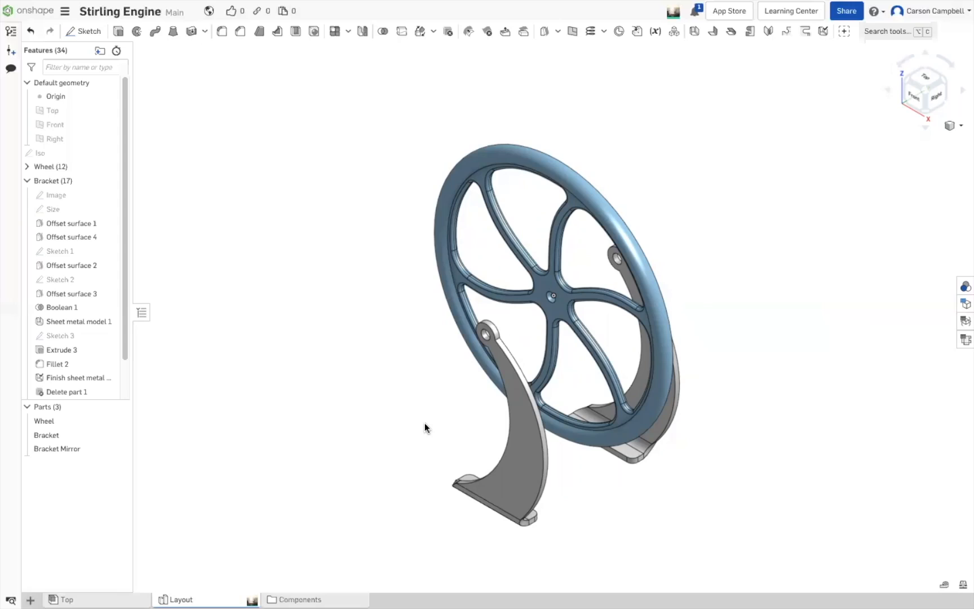
pyautogui.press('p')
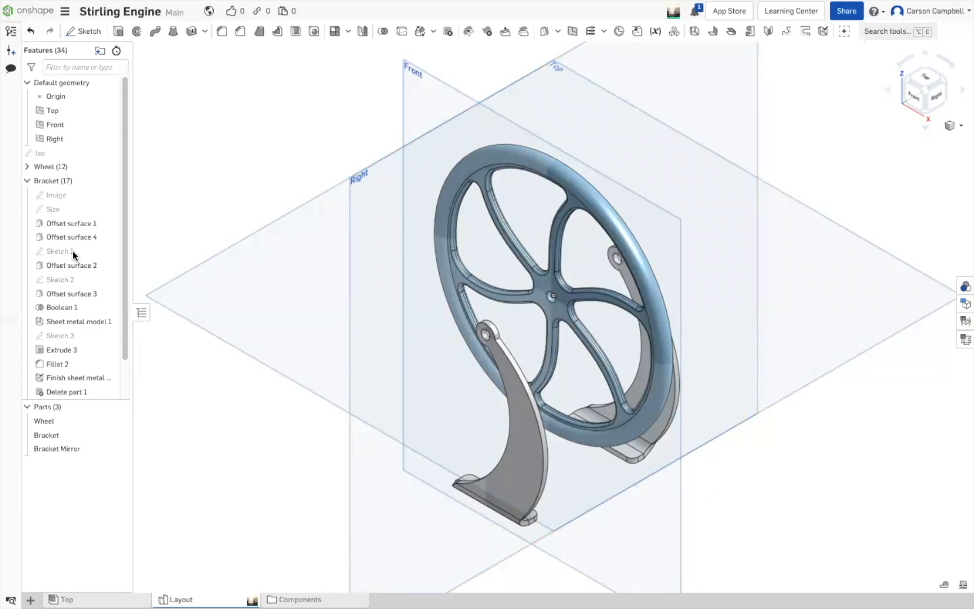
pyautogui.scroll(-2, 73, 255)
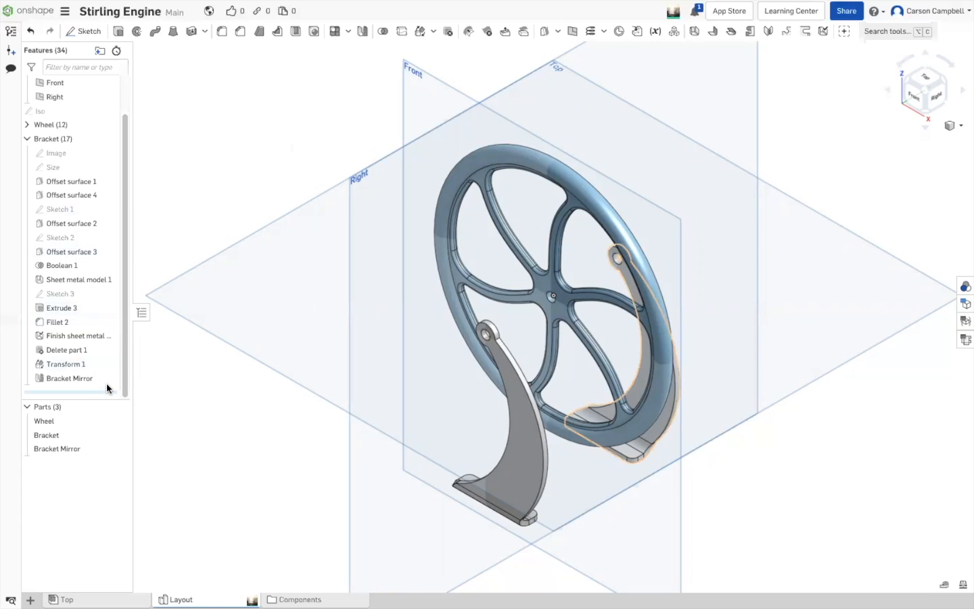
pyautogui.moveTo(99, 390); pyautogui.dragTo(98, 348)
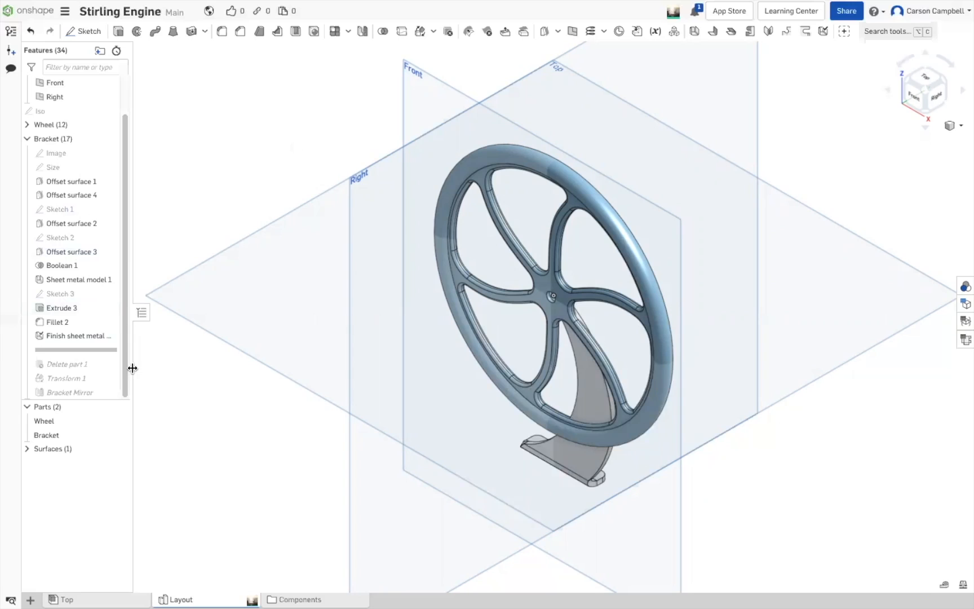
pyautogui.hotkey('shift', 's')
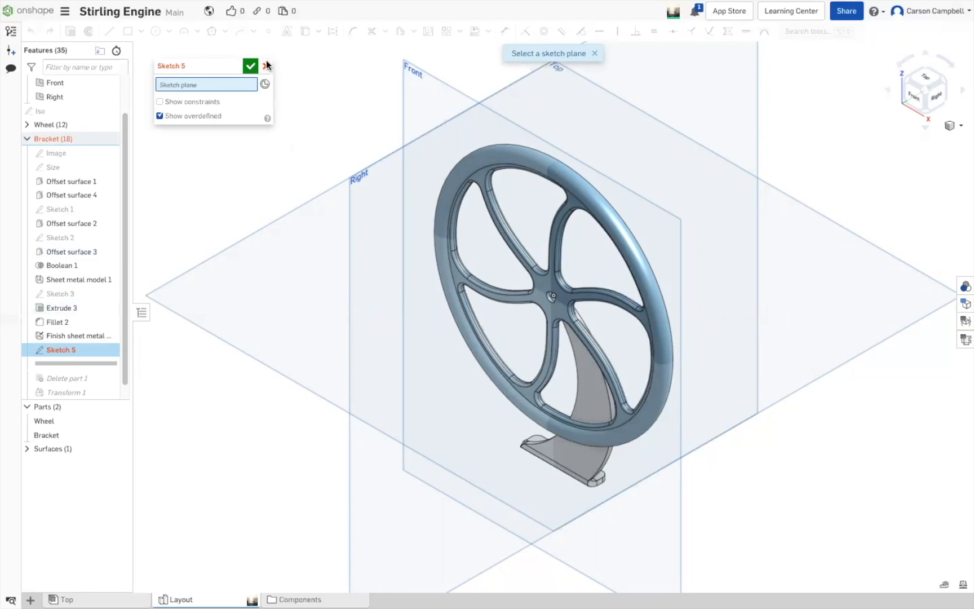
pyautogui.click(267, 65)
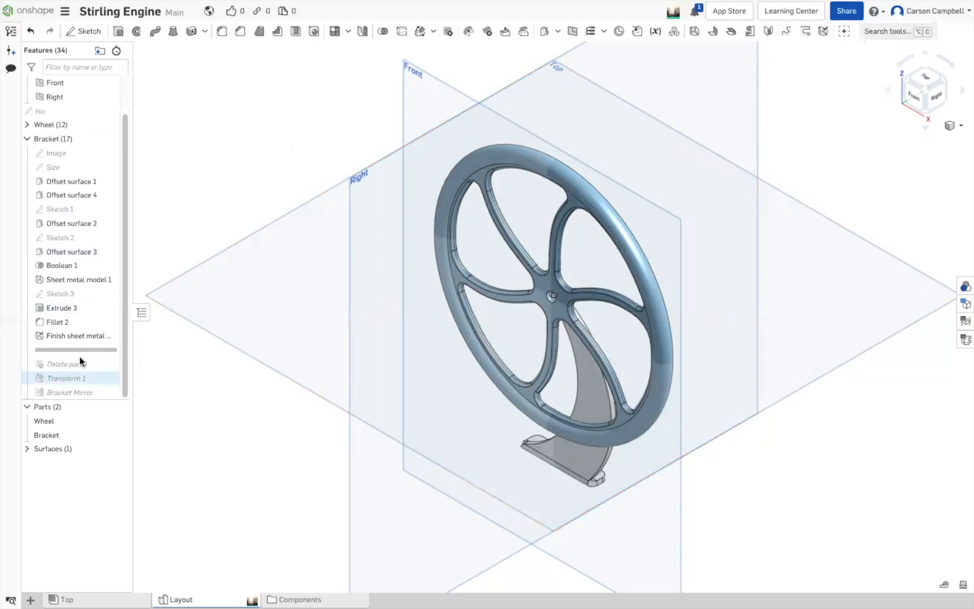
pyautogui.moveTo(81, 348); pyautogui.dragTo(91, 392)
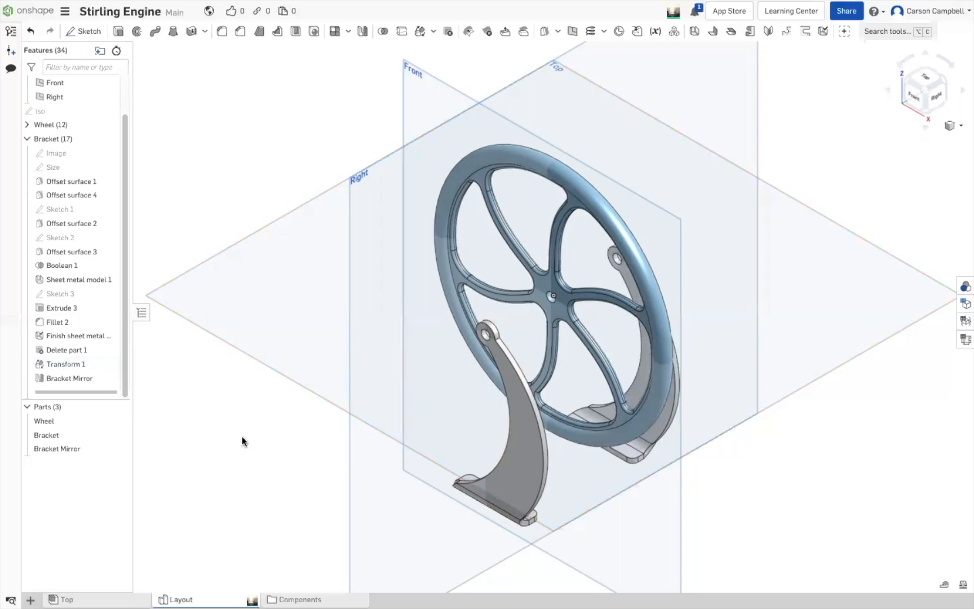
# Sketch a line on the Top plane connecting the upper hole centres of the Bracket Mirror and the Bracket
pyautogui.click(259, 338)
pyautogui.press('s')
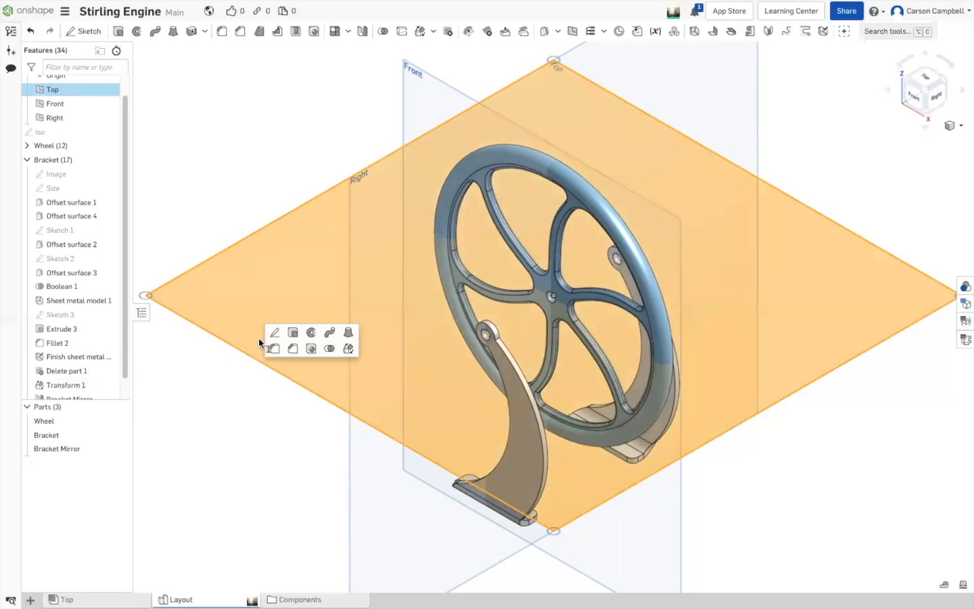
pyautogui.click(271, 333)
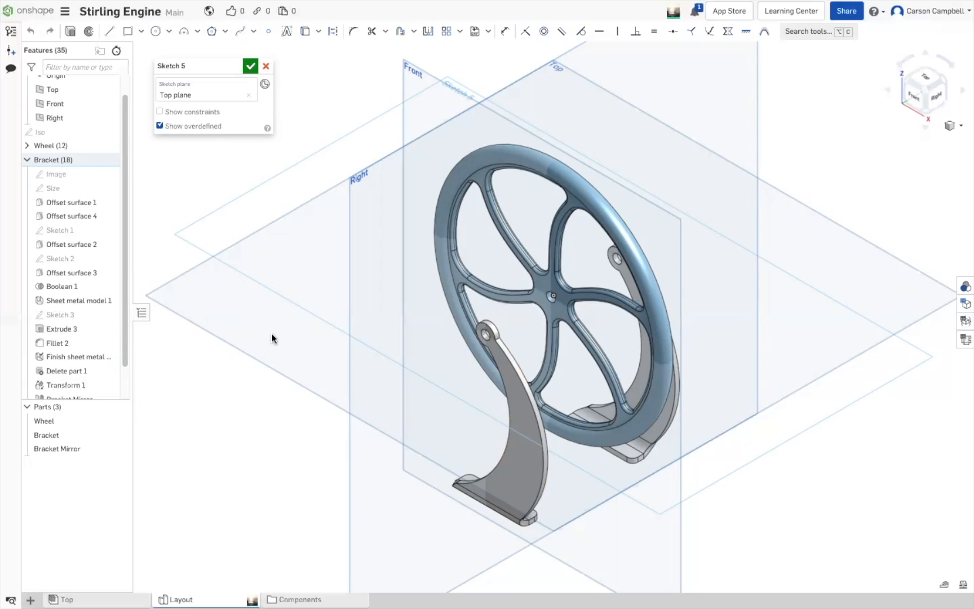
pyautogui.press('l')
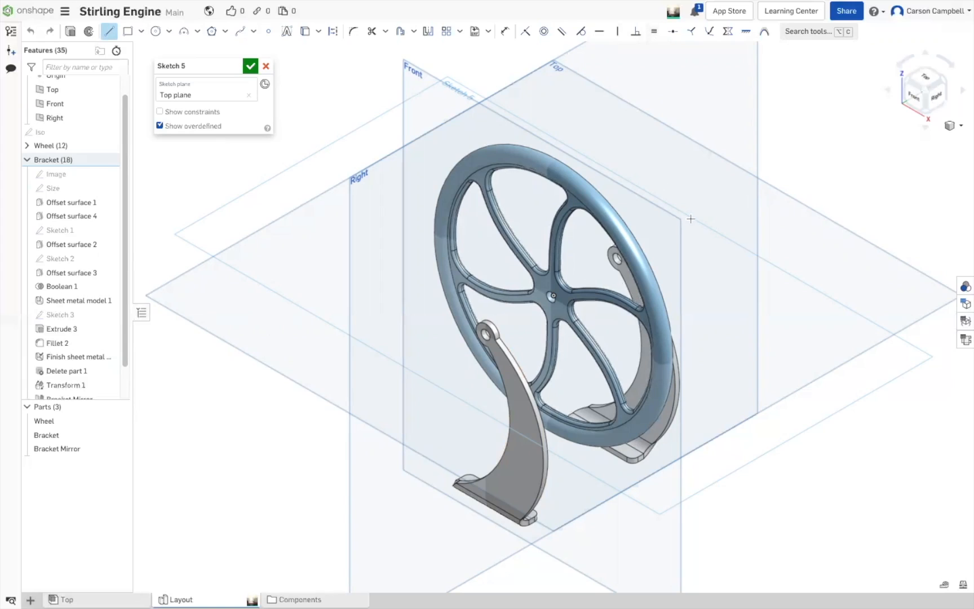
pyautogui.click(617, 259)
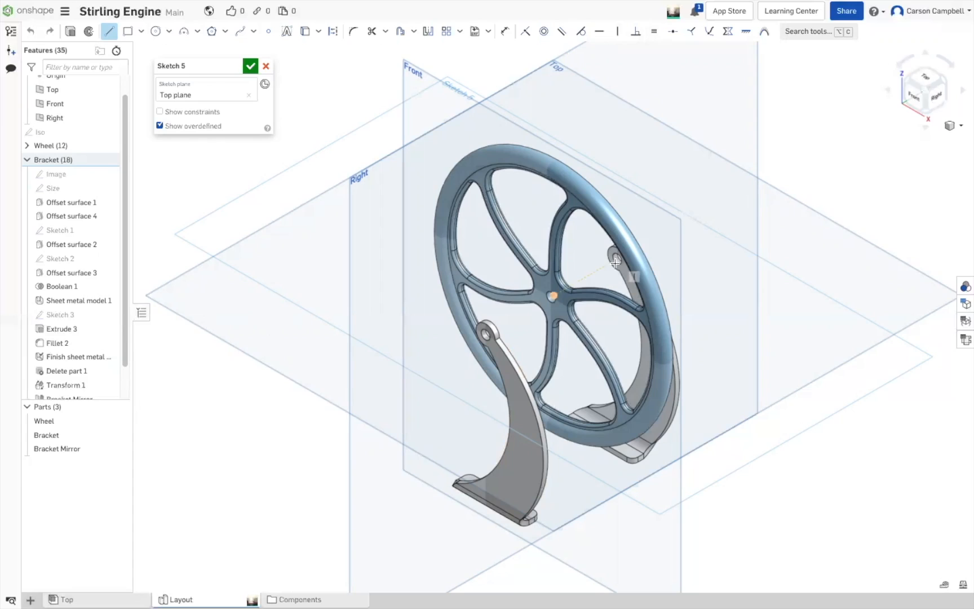
pyautogui.click(485, 335)
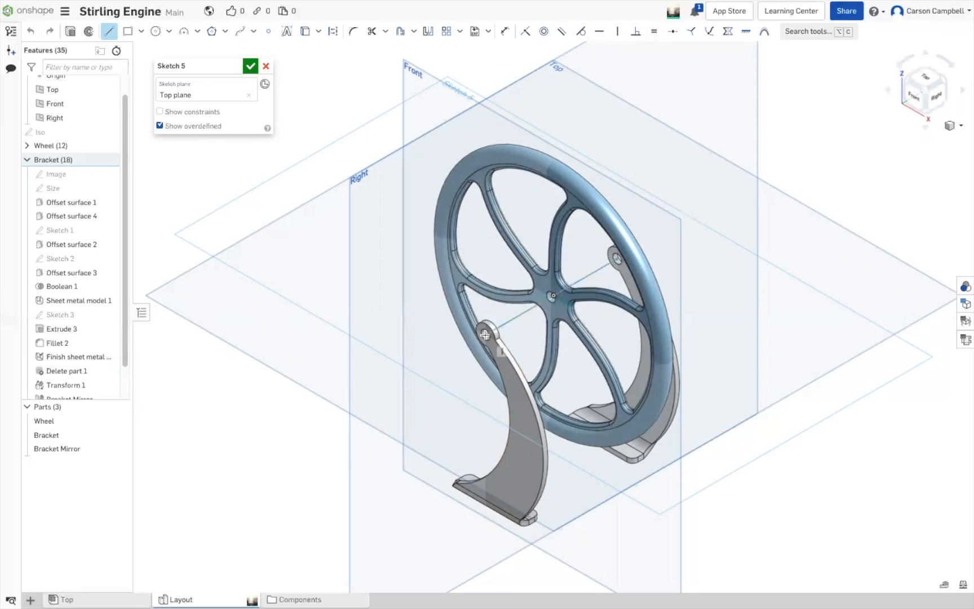
pyautogui.press('Escape')
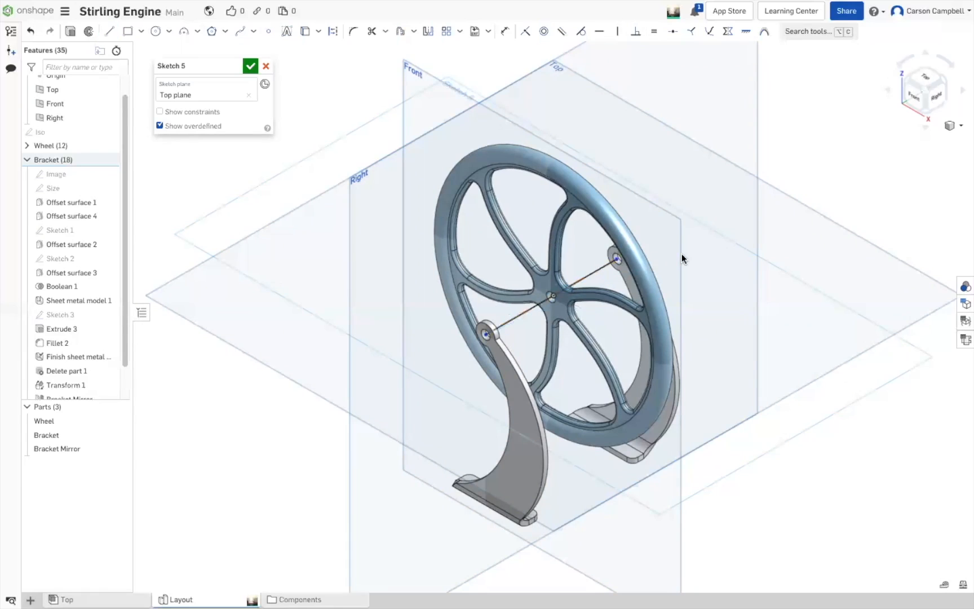
# Hide the default planes while keeping the new sketch open for editing
pyautogui.press('n')
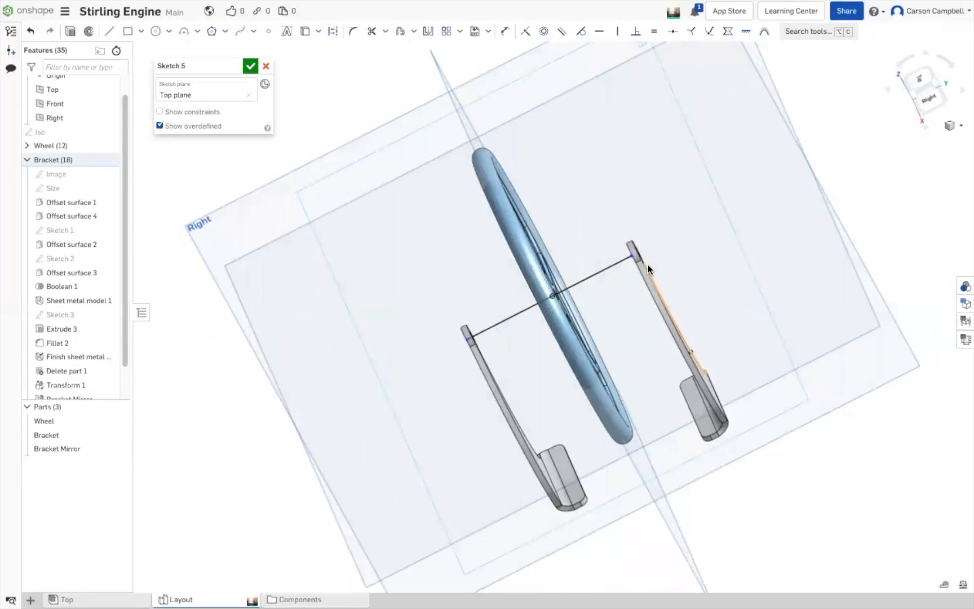
pyautogui.press('p')
pyautogui.hotkey('shift', '7')
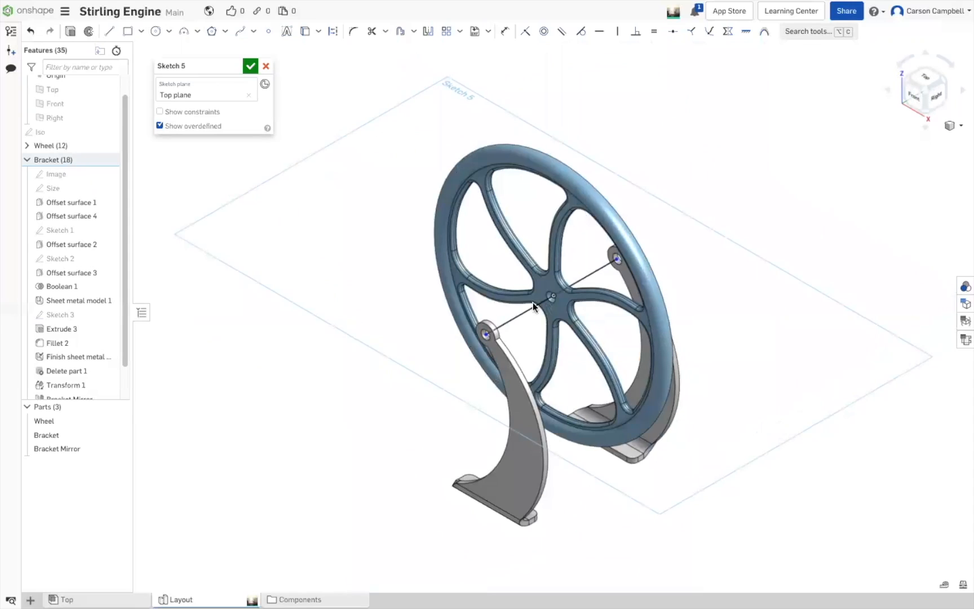
# Constrain the sketch line's endpoint at the Bracket coincident with the Bracket's inner face
pyautogui.click(485, 334)
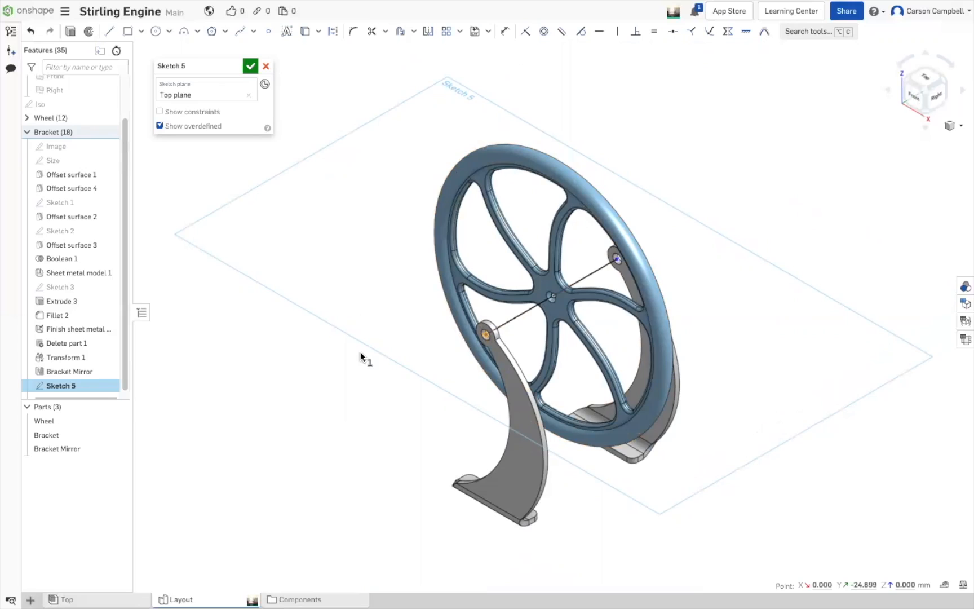
pyautogui.scroll(3, 654, 250)
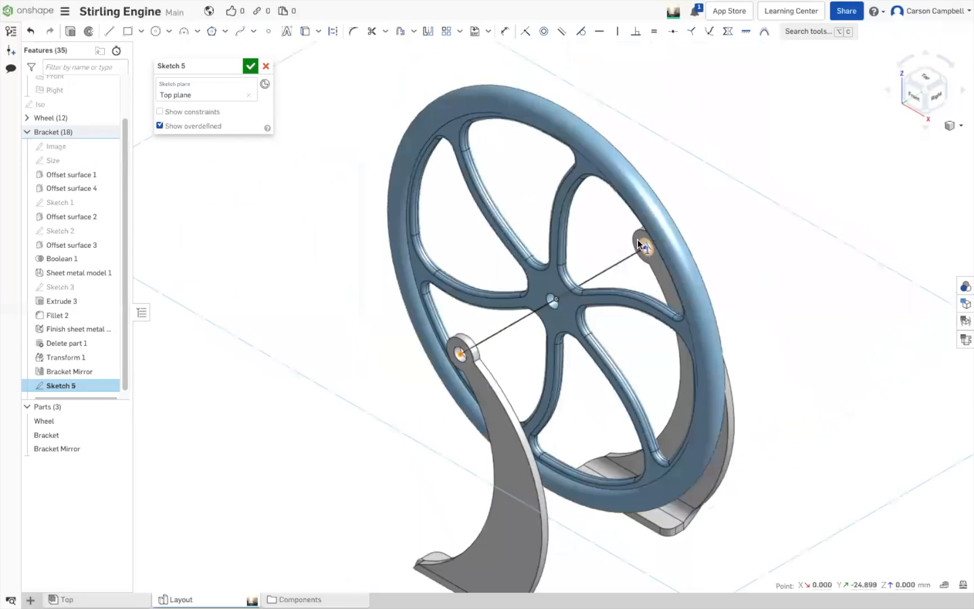
pyautogui.scroll(3, 638, 238)
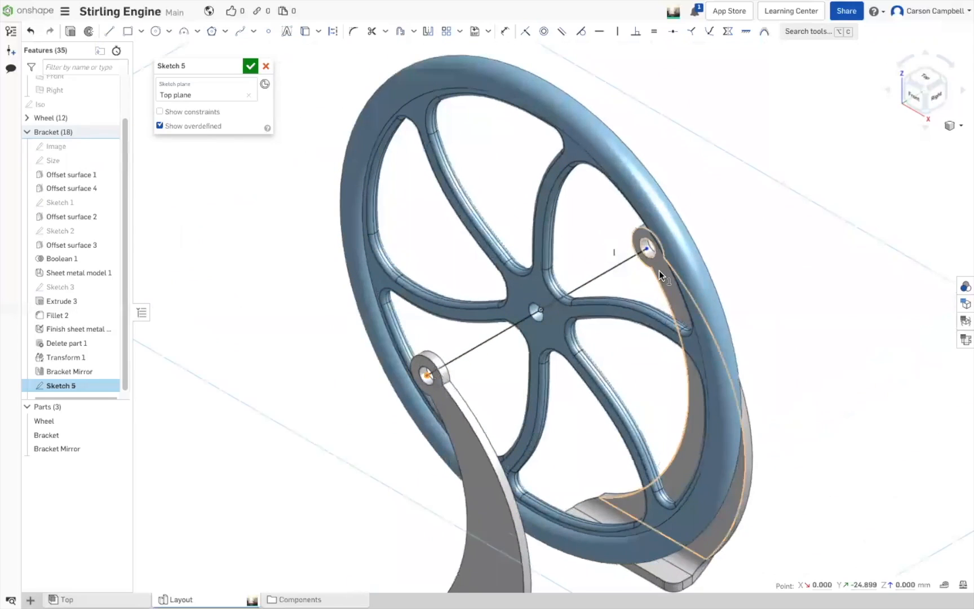
pyautogui.press('n')
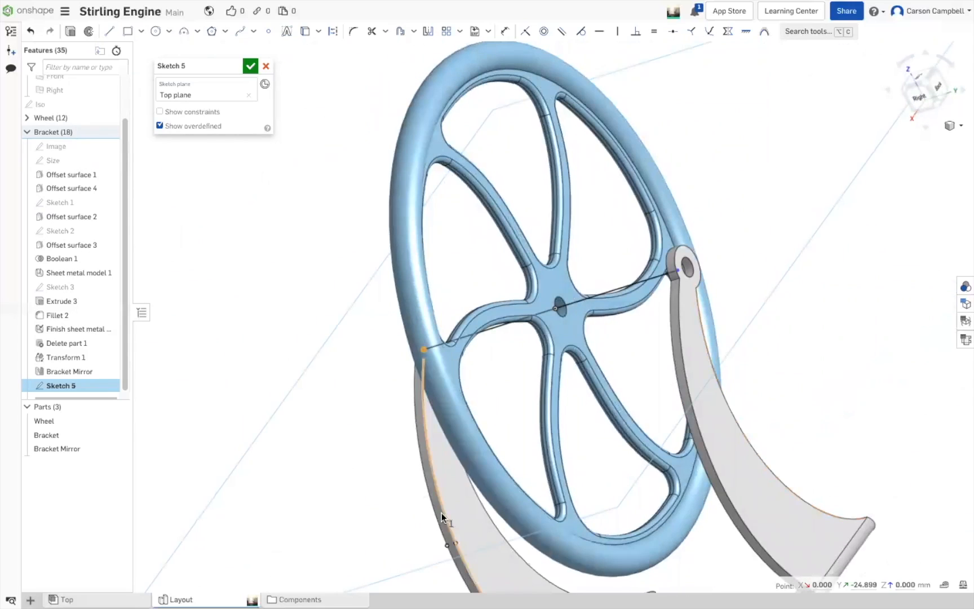
pyautogui.moveTo(363, 459); pyautogui.dragTo(395, 446, button='right')
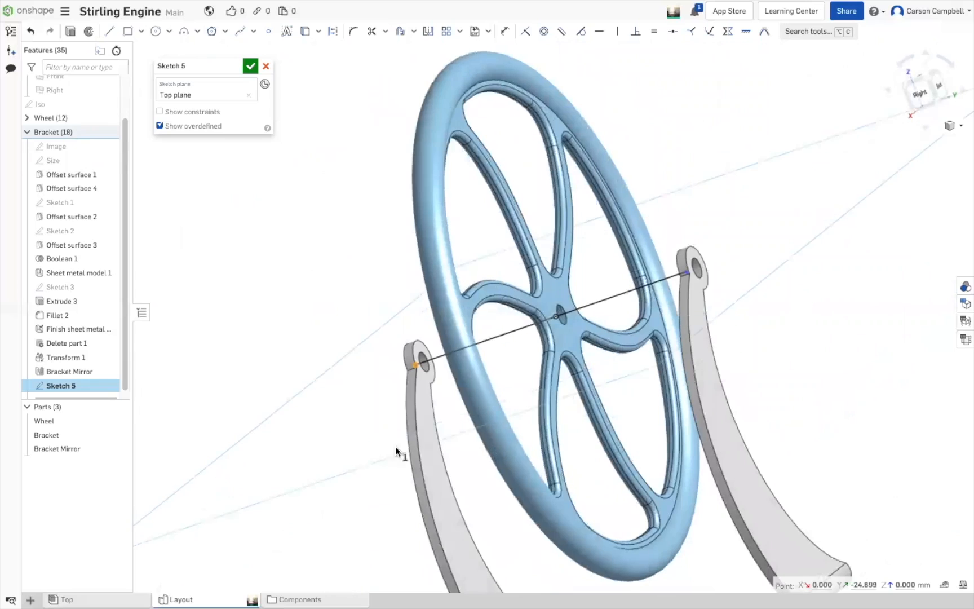
pyautogui.scroll(5, 428, 358)
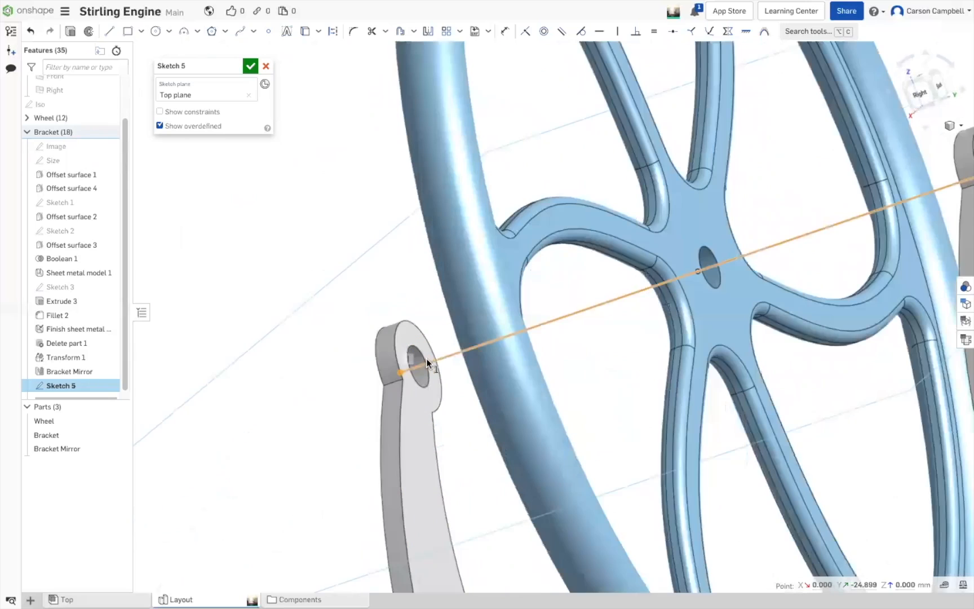
pyautogui.scroll(2, 424, 358)
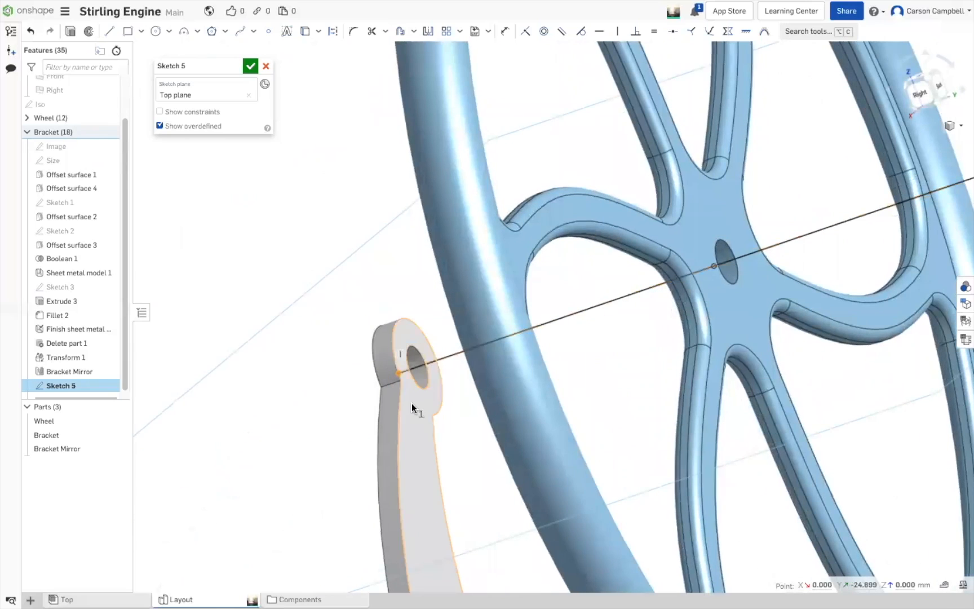
pyautogui.press('i')
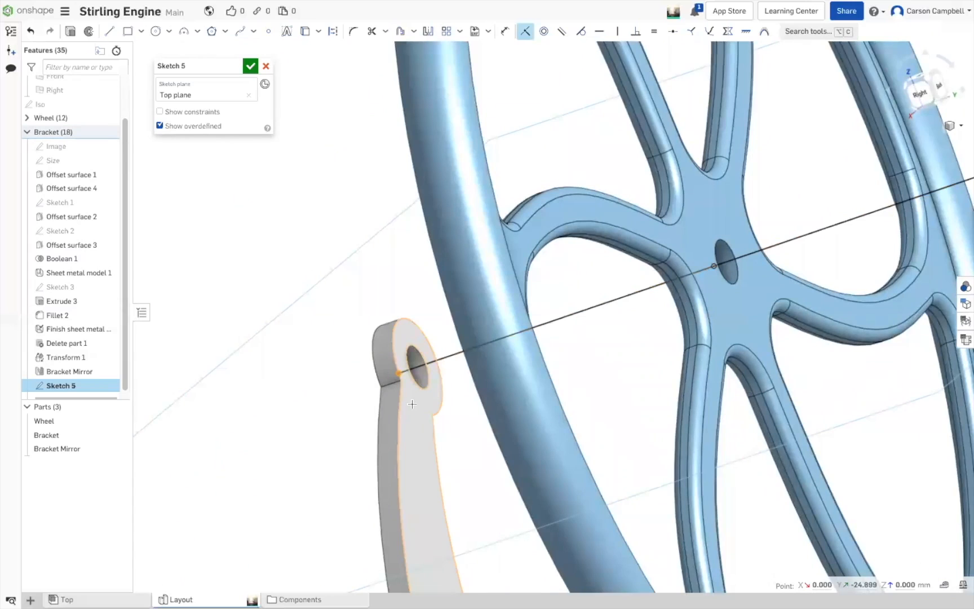
pyautogui.press('Escape')
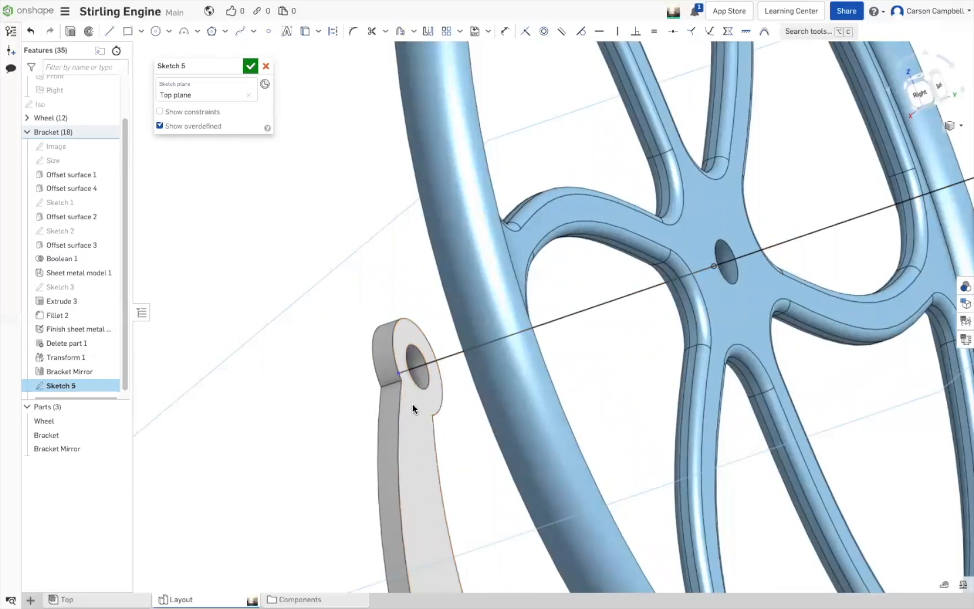
pyautogui.click(397, 372)
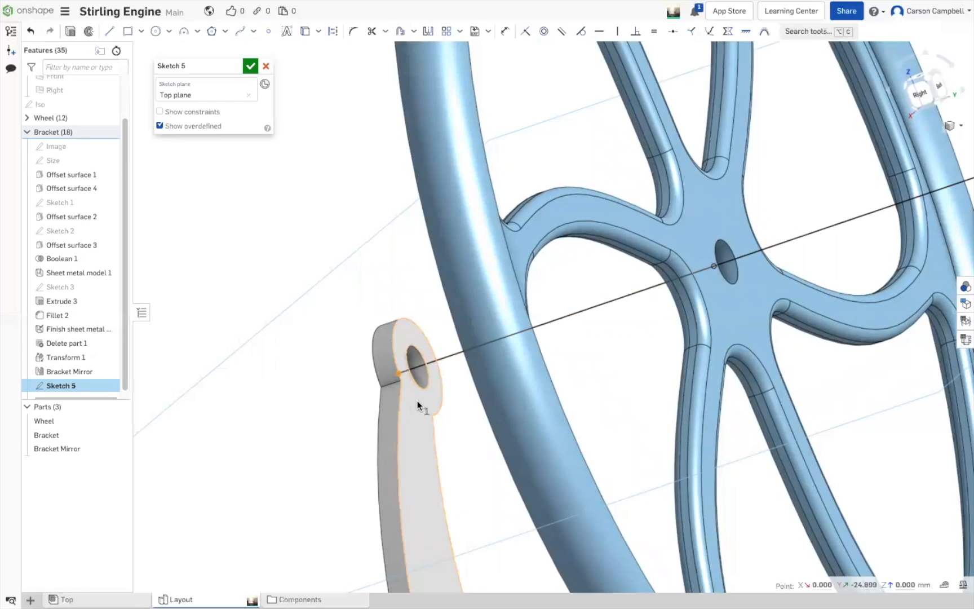
pyautogui.click(417, 400)
pyautogui.press('i')
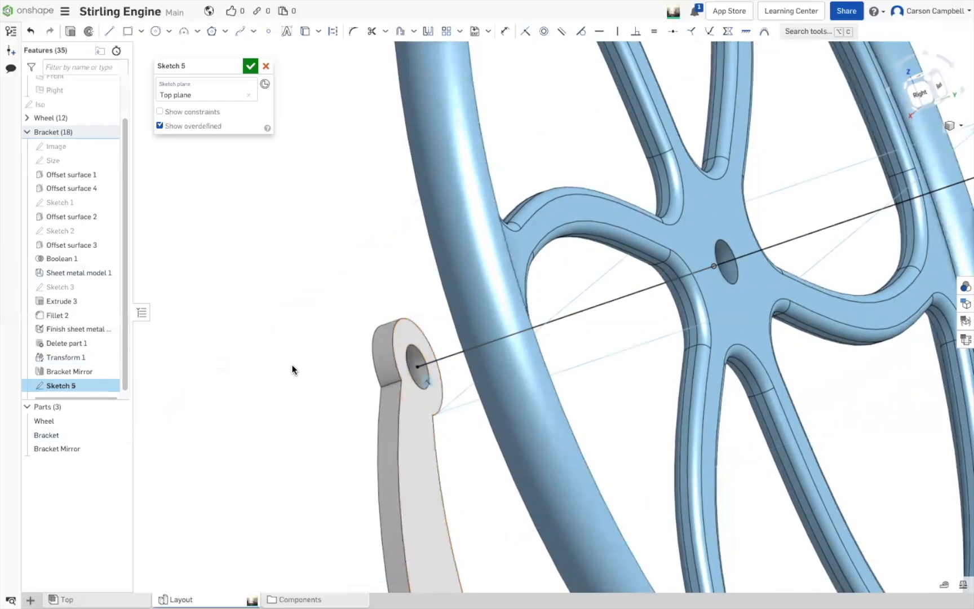
# Constrain the sketch line's other endpoint coincident with the inner face of the Bracket Mirror
pyautogui.moveTo(311, 370); pyautogui.dragTo(429, 347, button='right')
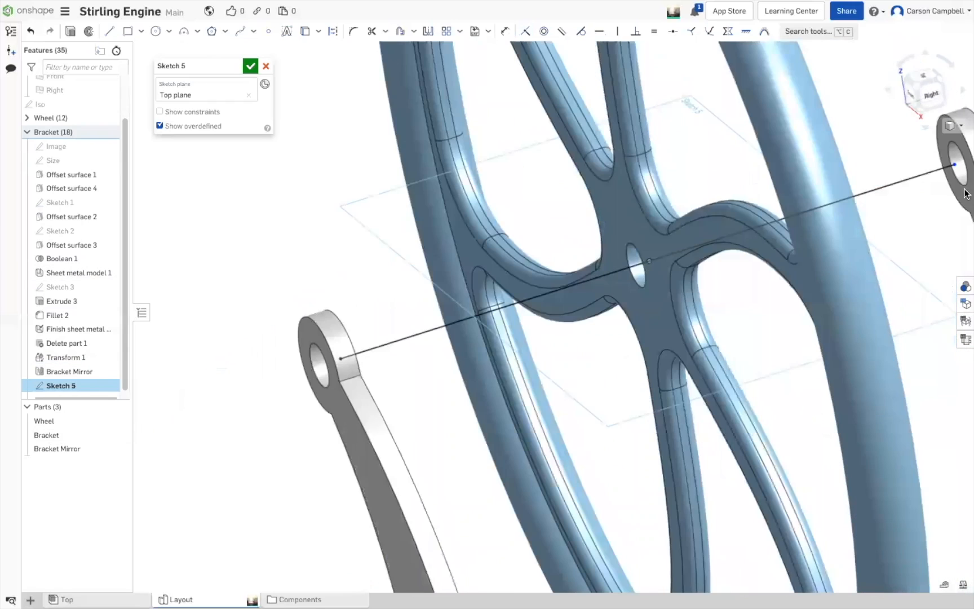
pyautogui.scroll(-6, 490, 224)
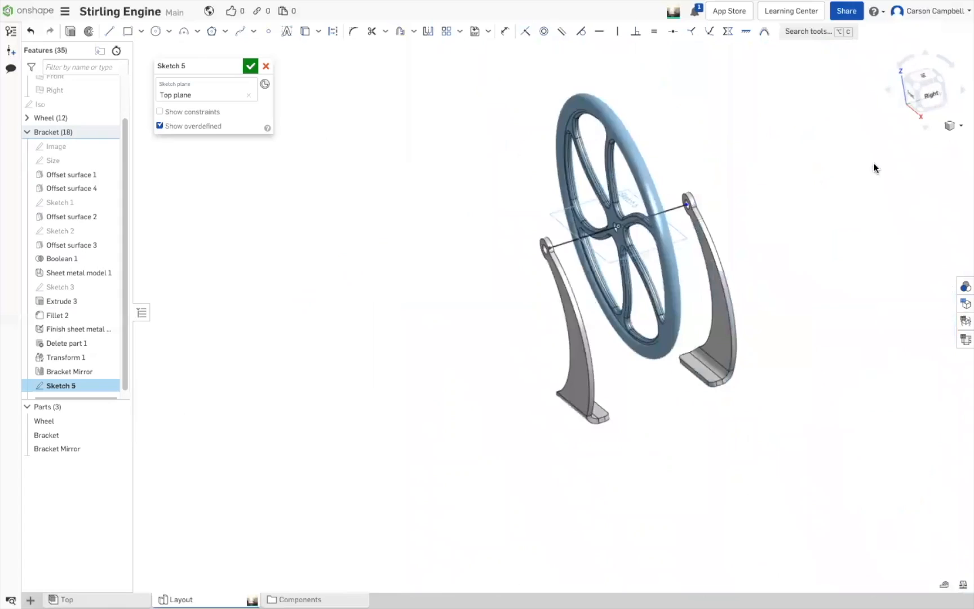
pyautogui.scroll(5, 873, 168)
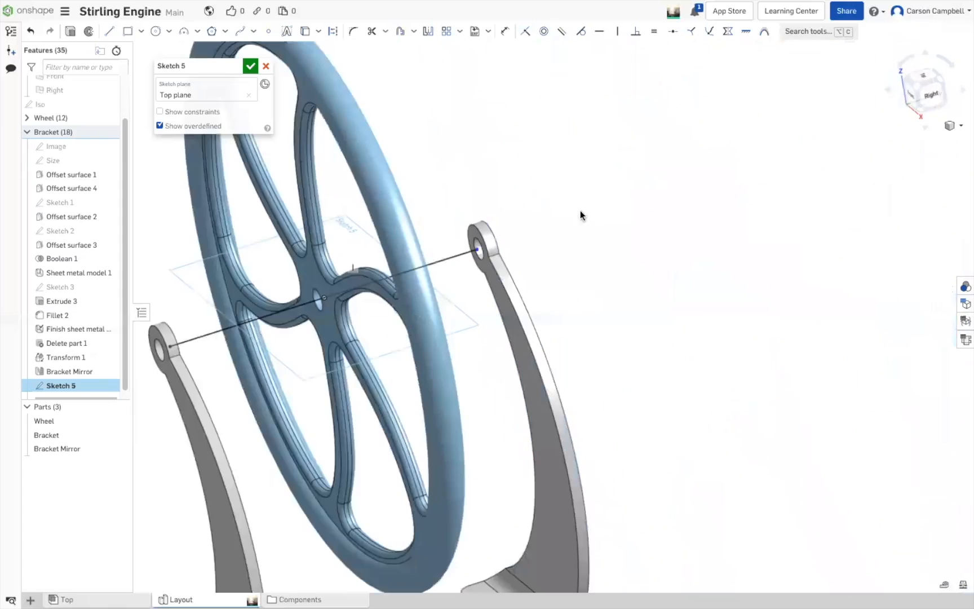
pyautogui.click(497, 283)
pyautogui.press('i')
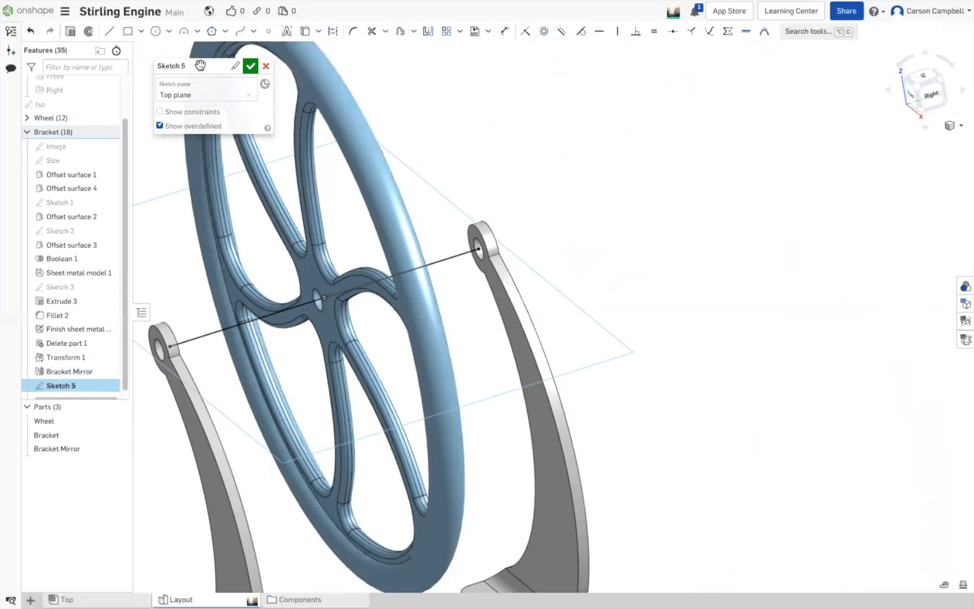
# Rename the open sketch Wheel Location and finish it
pyautogui.click(232, 65)
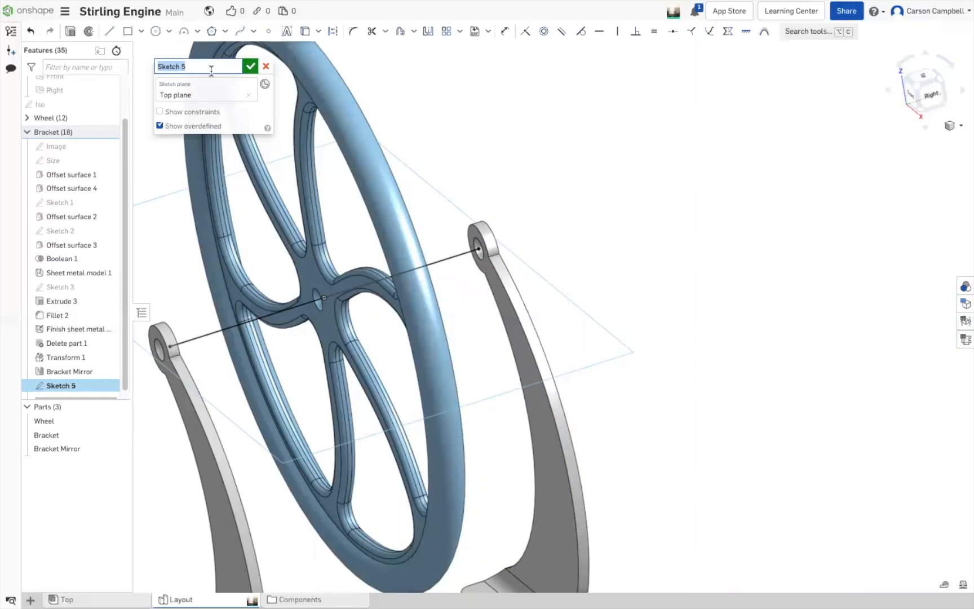
pyautogui.write('Wheel Location')
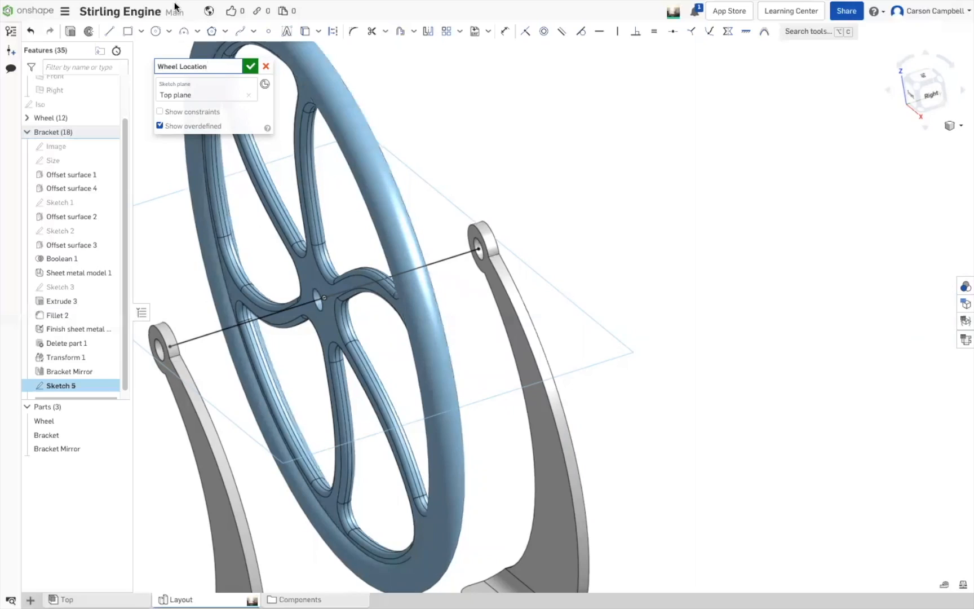
pyautogui.click(251, 66)
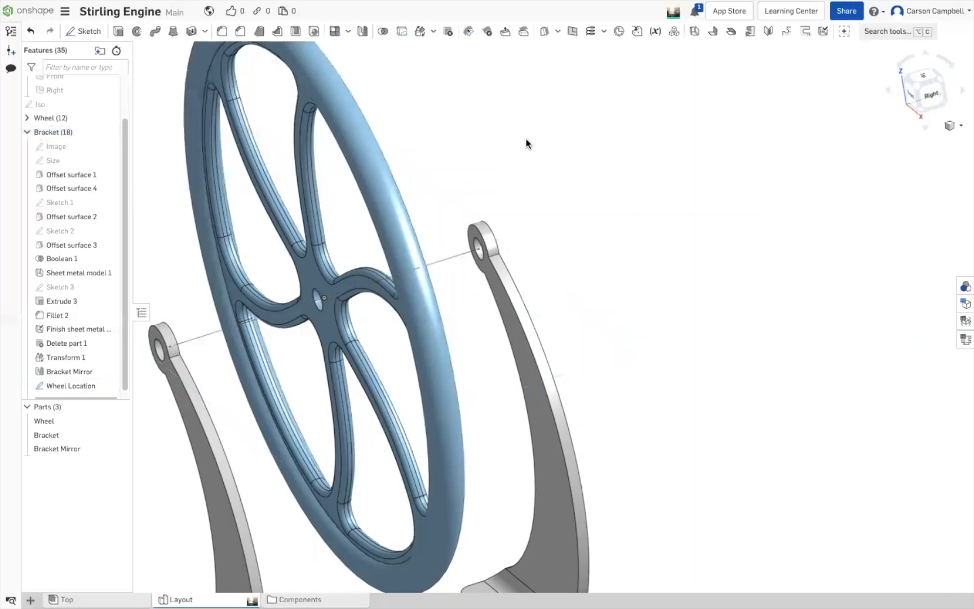
pyautogui.moveTo(598, 147)
pyautogui.mouseDown(button='right')
pyautogui.moveTo(611, 146)
pyautogui.moveTo(591, 154)
pyautogui.mouseUp(button='right')
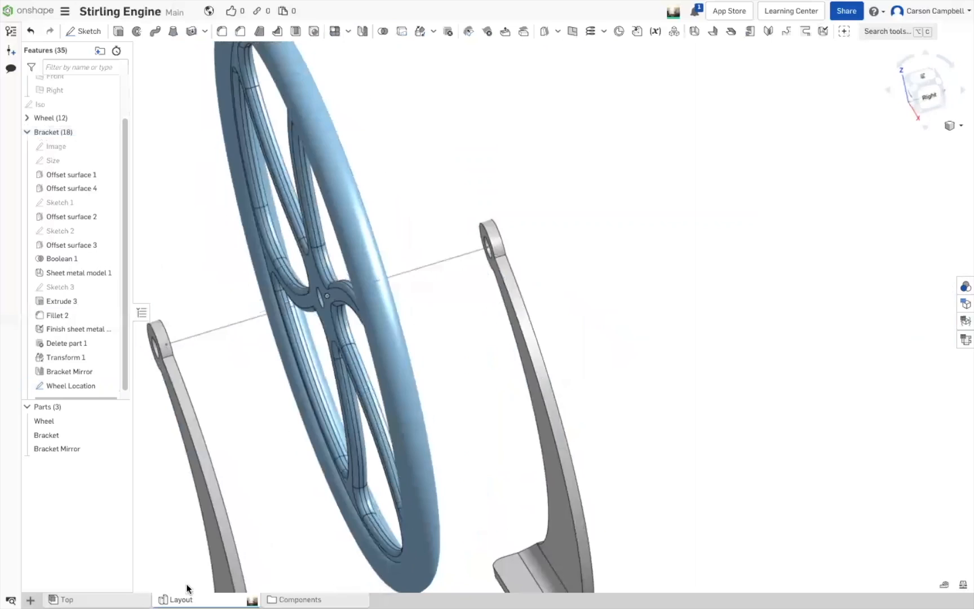
# Insert the Wheel Location sketch from the Layout part studio into the Top assembly at its default location
pyautogui.click(66, 599)
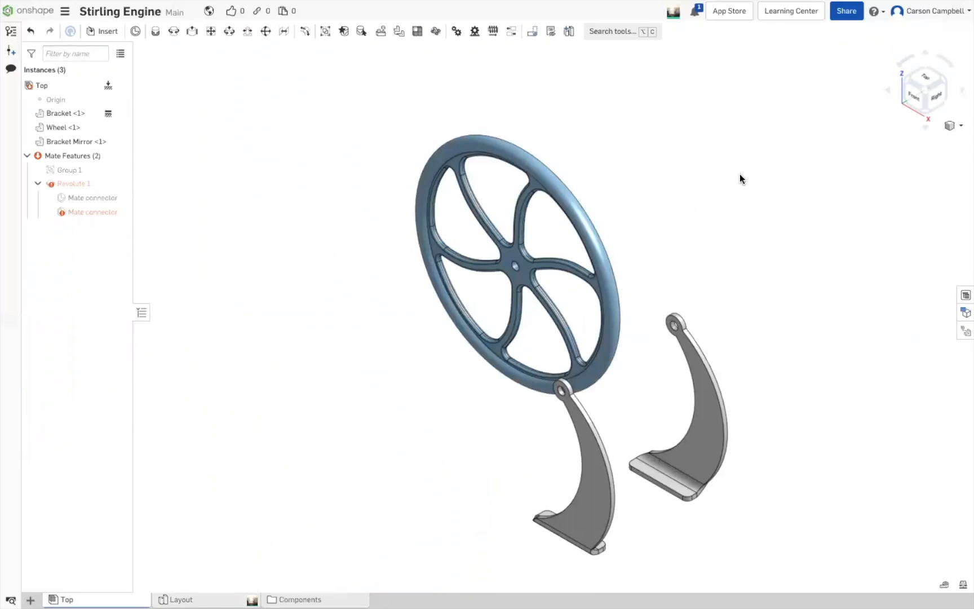
pyautogui.click(103, 31)
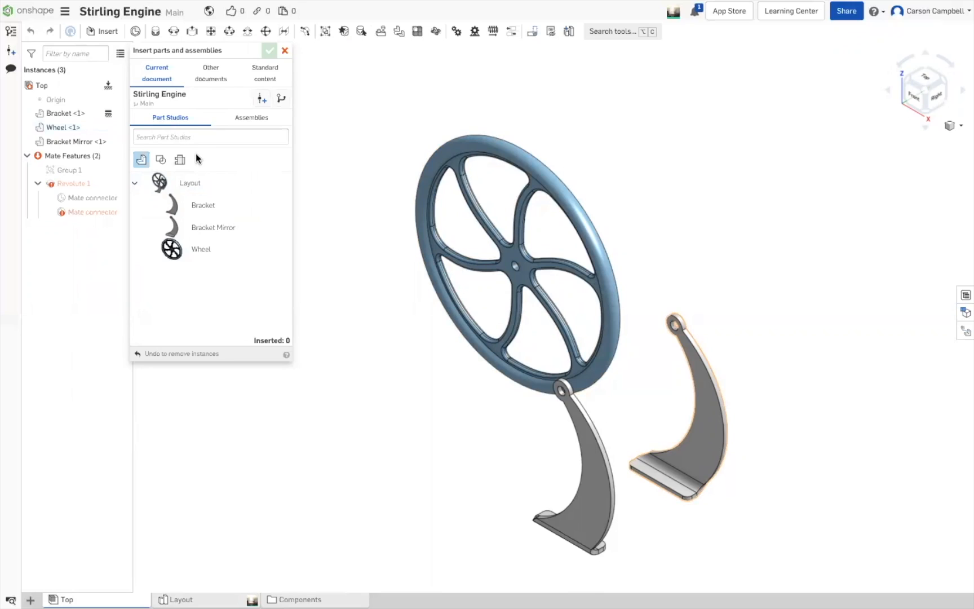
pyautogui.click(162, 160)
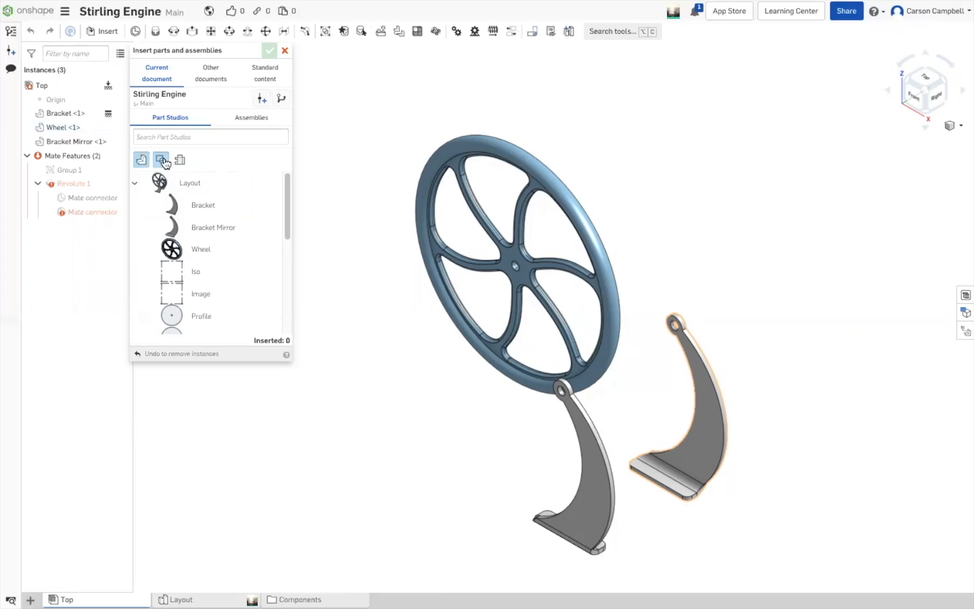
pyautogui.click(141, 162)
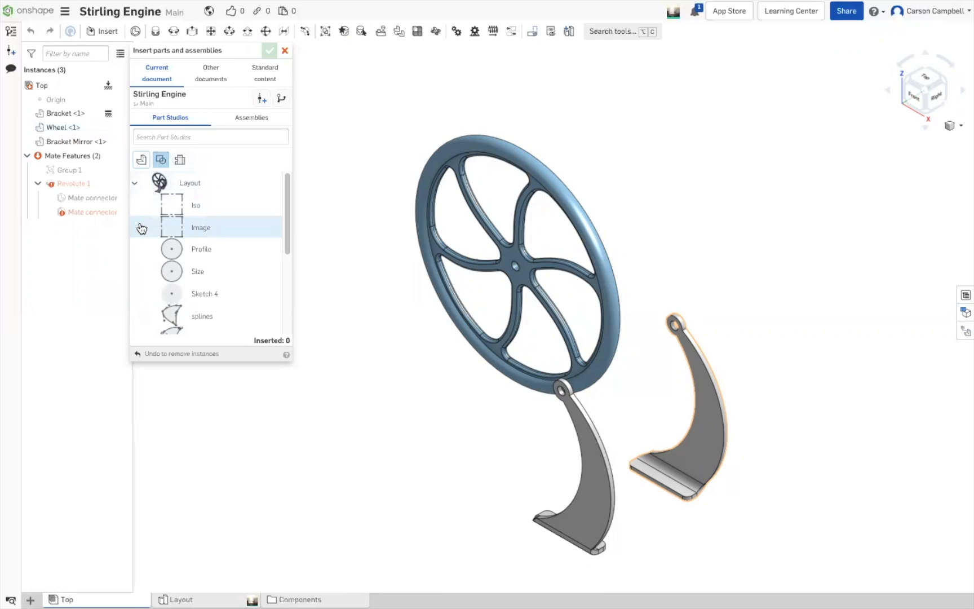
pyautogui.scroll(-1, 170, 233)
pyautogui.scroll(-3, 169, 232)
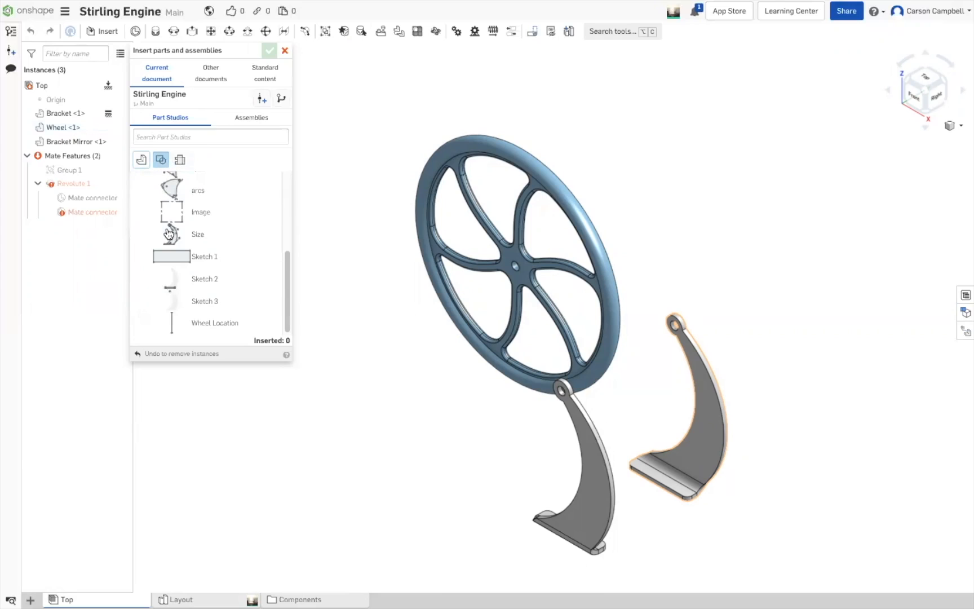
pyautogui.click(214, 323)
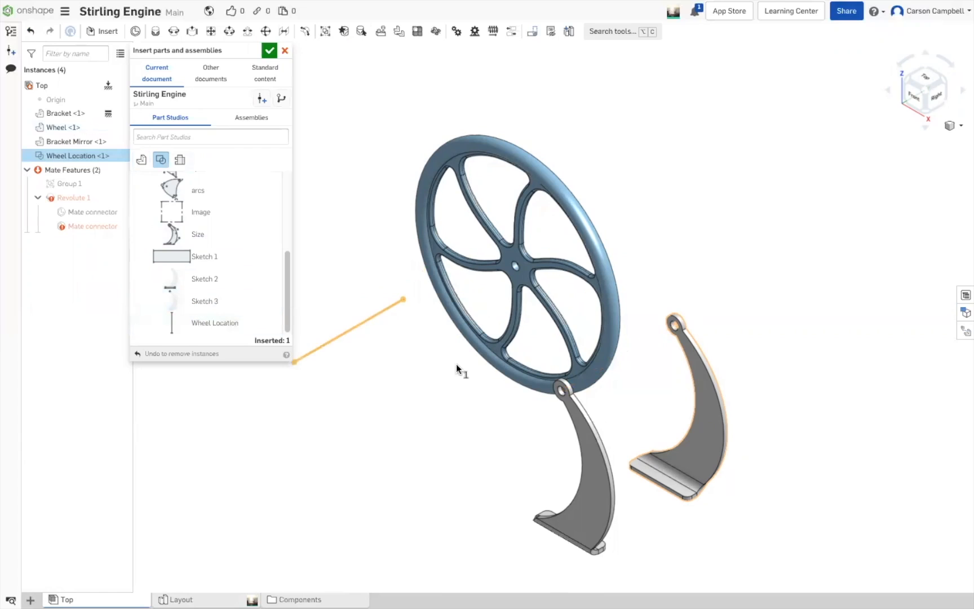
pyautogui.click(265, 322)
pyautogui.click(268, 50)
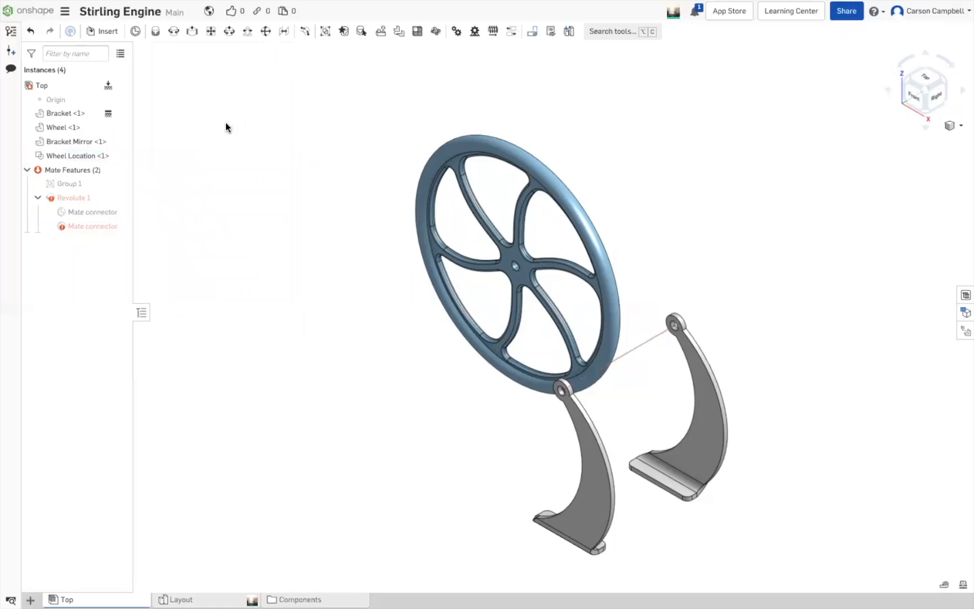
# Add the Wheel Location sketch instance to the group containing the Bracket and Bracket Mirror
pyautogui.rightClick(74, 183)
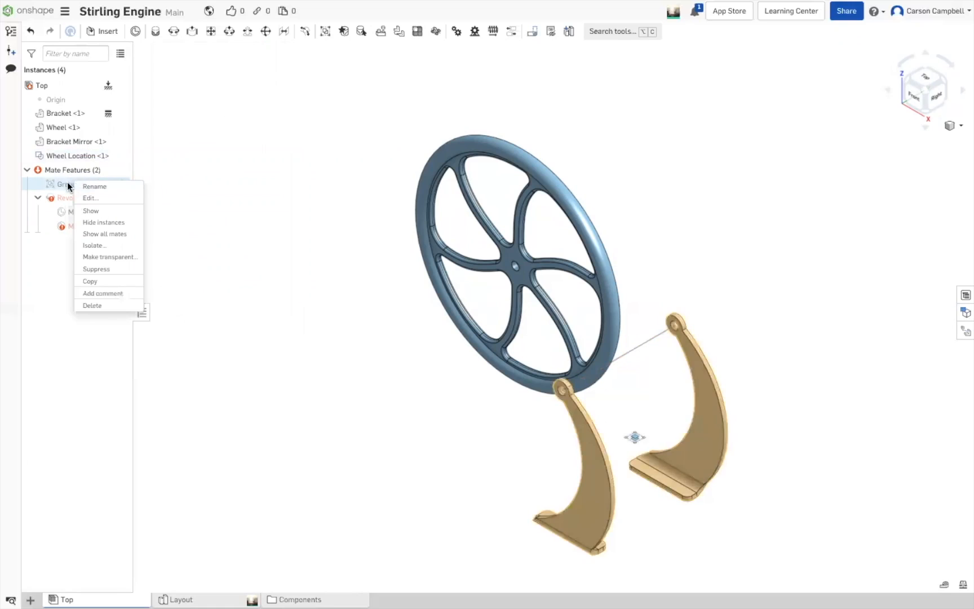
pyautogui.doubleClick(68, 185)
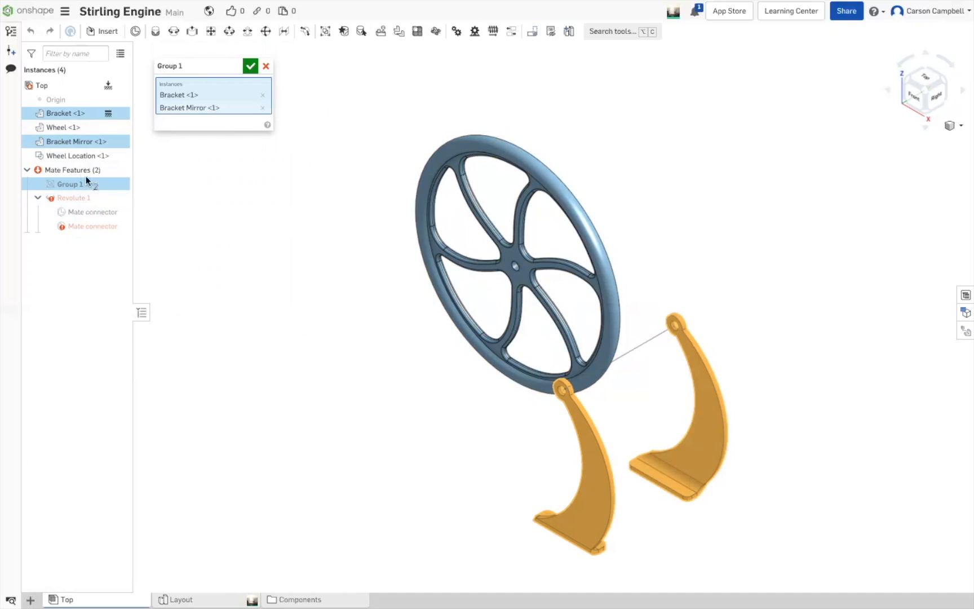
pyautogui.click(97, 157)
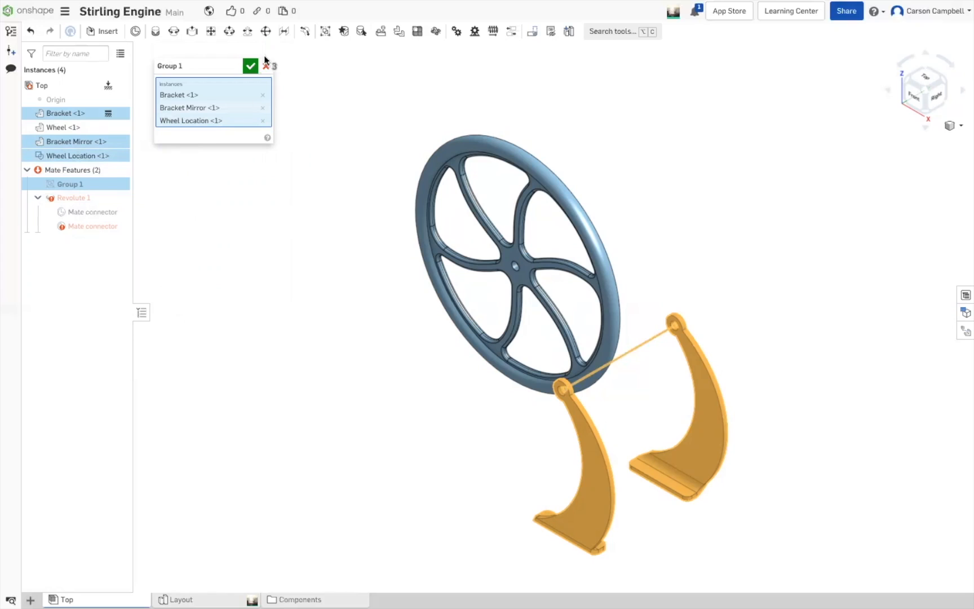
pyautogui.click(249, 67)
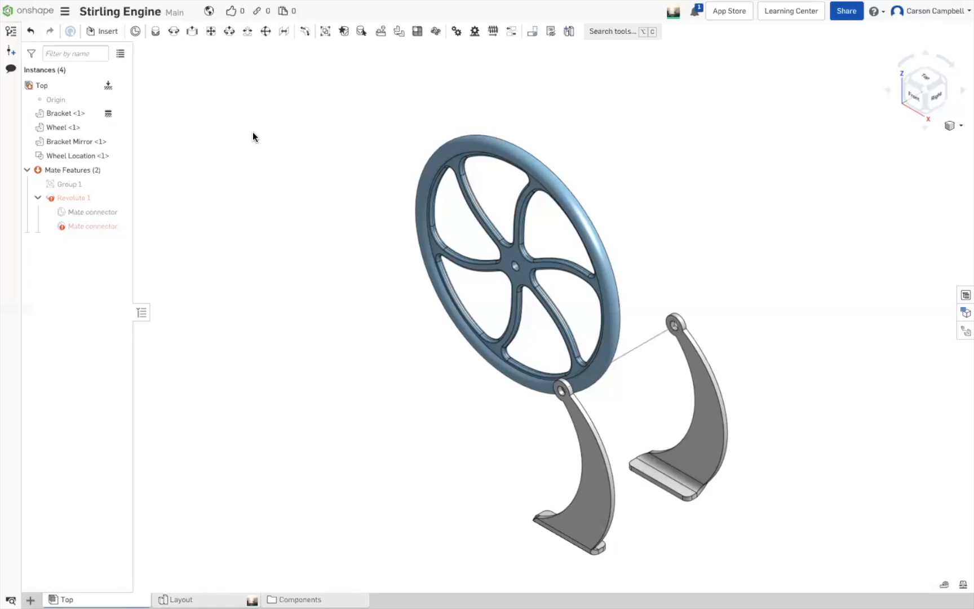
# Replace the Revolute mate's broken Bracket Mirror connector with the midpoint of the Wheel Location line
pyautogui.doubleClick(98, 196)
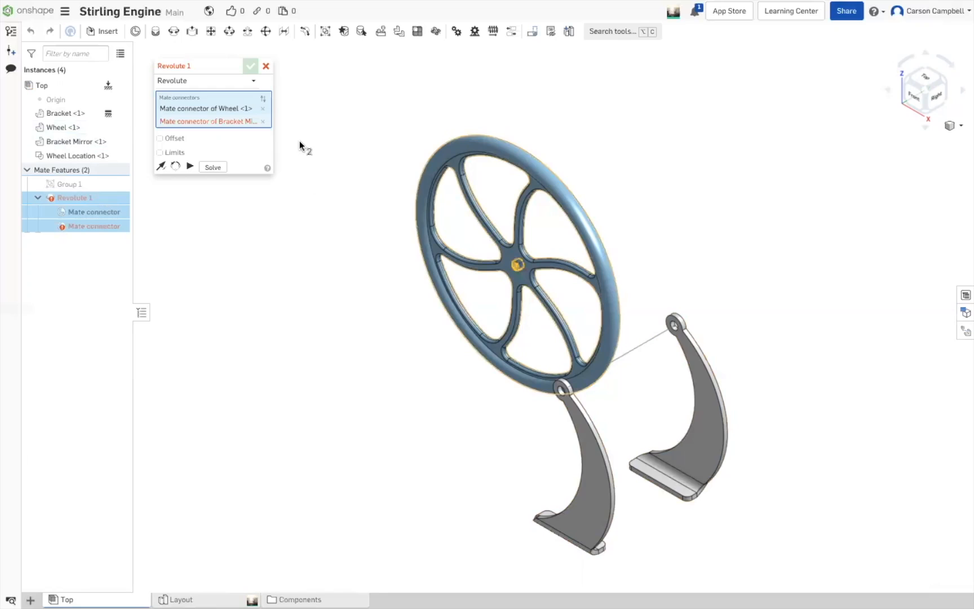
pyautogui.click(262, 121)
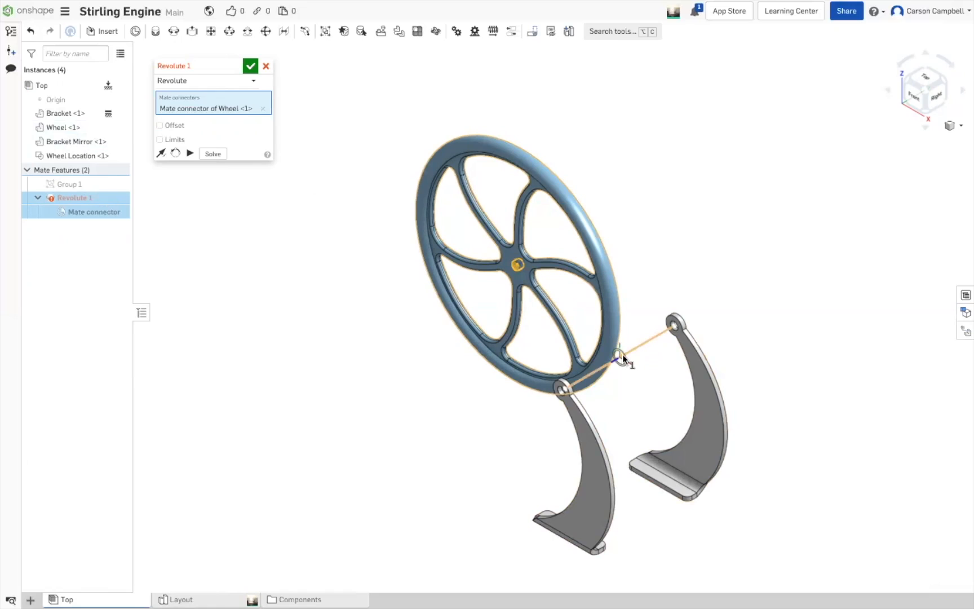
pyautogui.click(622, 354)
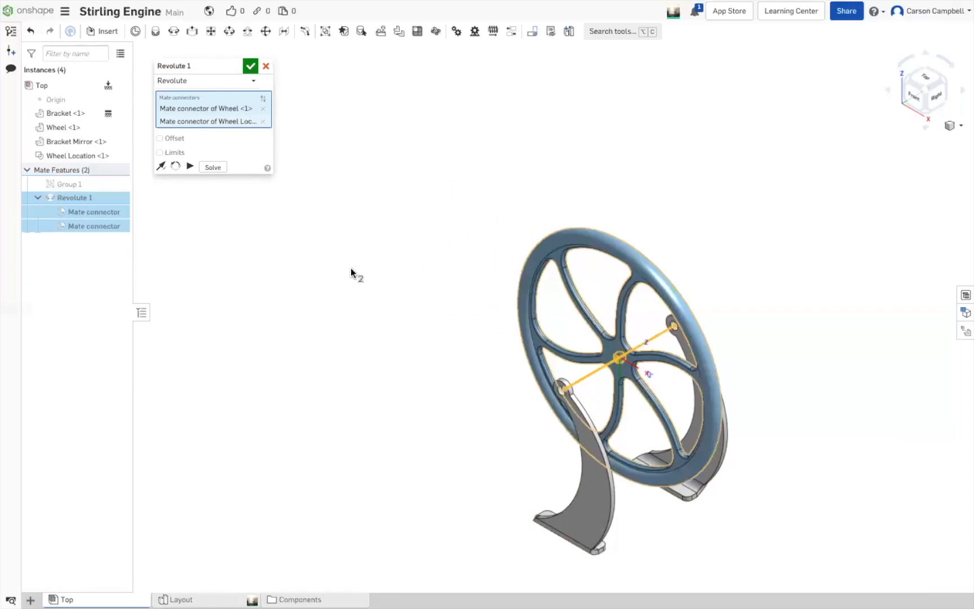
pyautogui.click(245, 63)
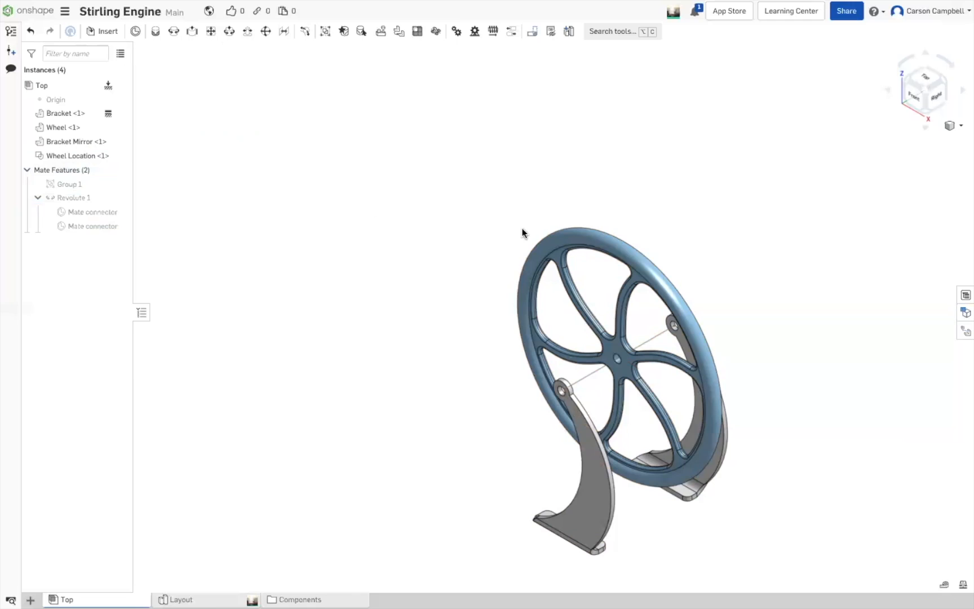
# Test the Wheel's rotation between the brackets and collapse the mate features list
pyautogui.moveTo(712, 319); pyautogui.dragTo(393, 103)
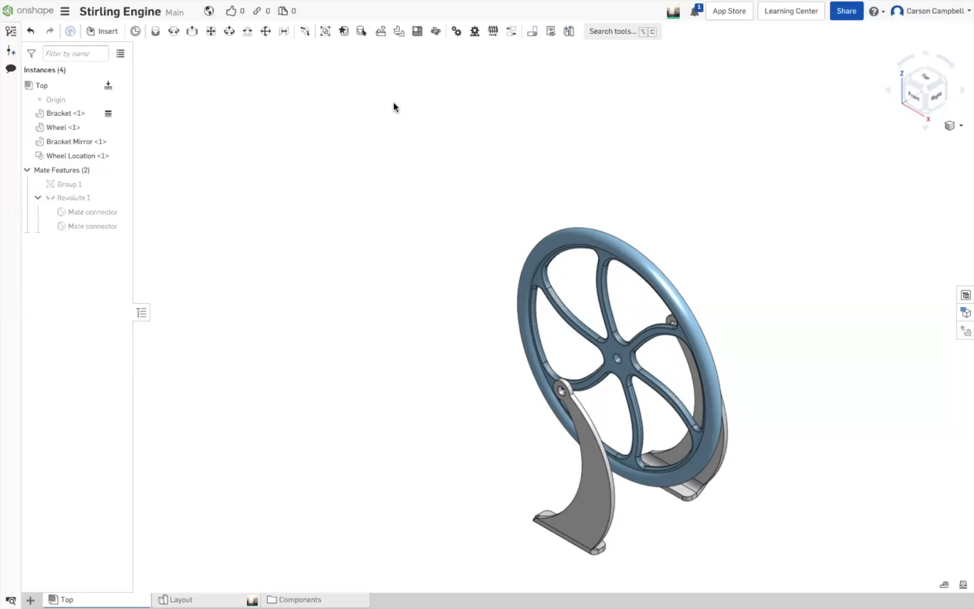
pyautogui.click(27, 170)
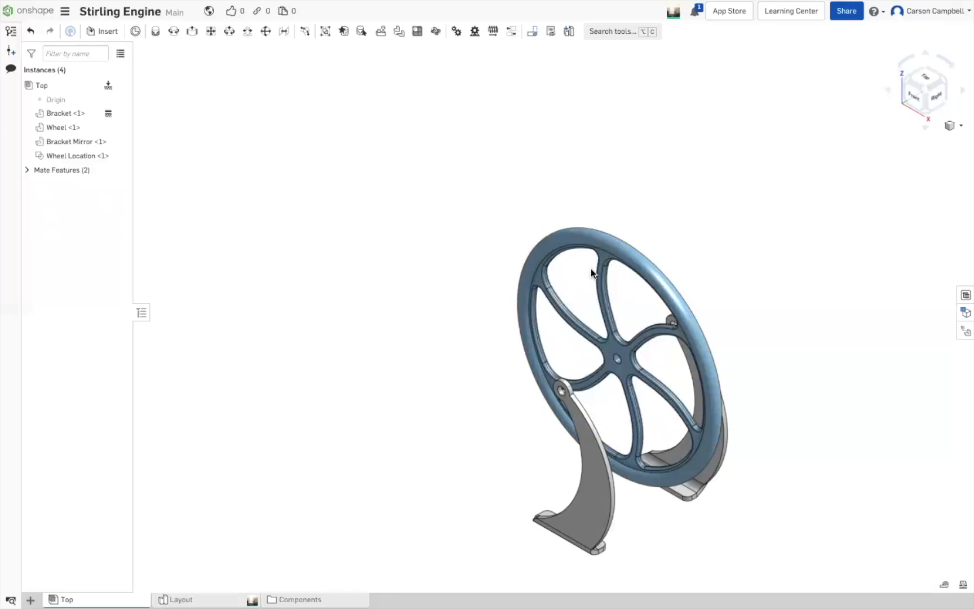
pyautogui.moveTo(611, 250); pyautogui.dragTo(945, 380)
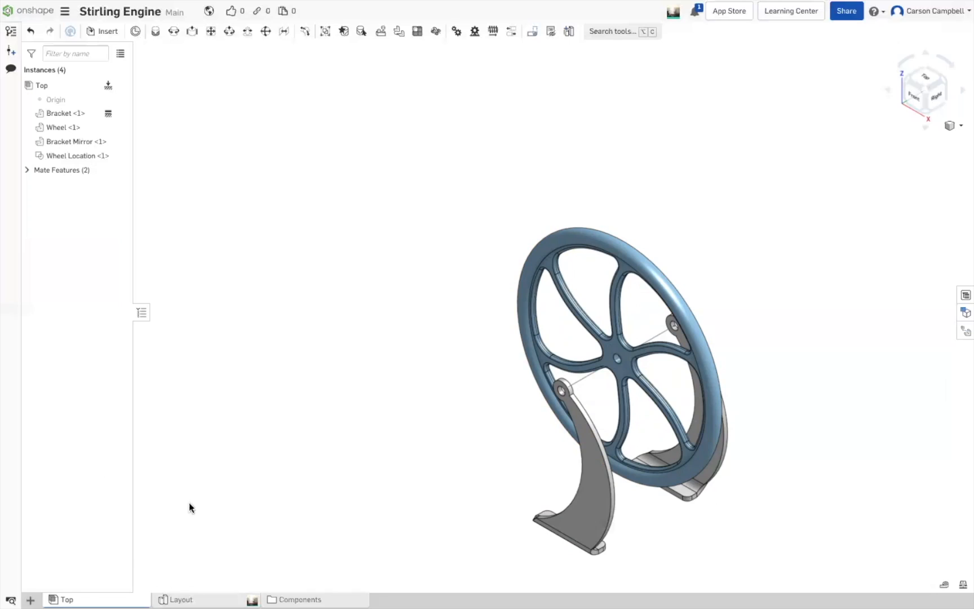
# Create a new assembly in the document and place it ahead of the Top assembly
pyautogui.click(31, 600)
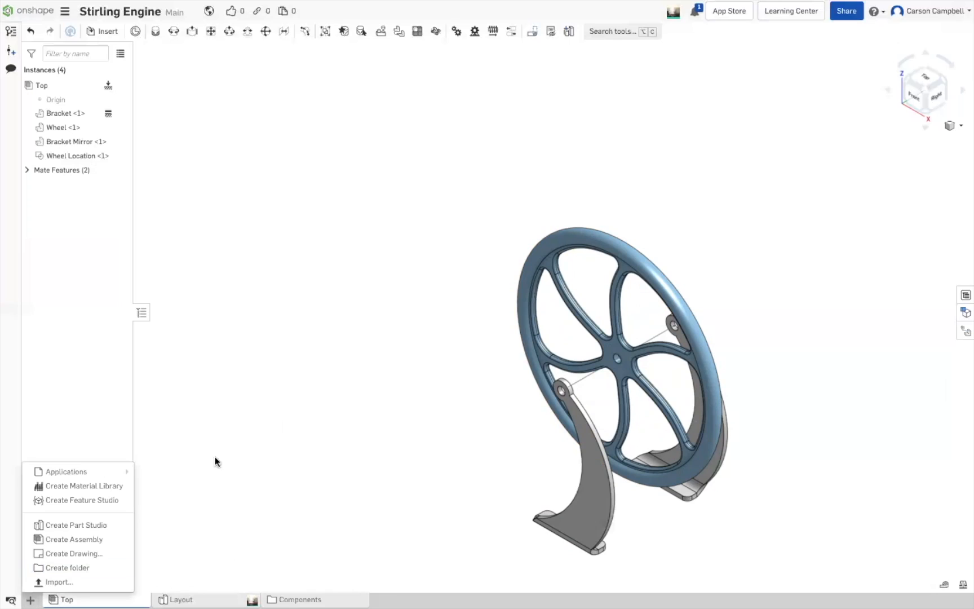
pyautogui.click(61, 539)
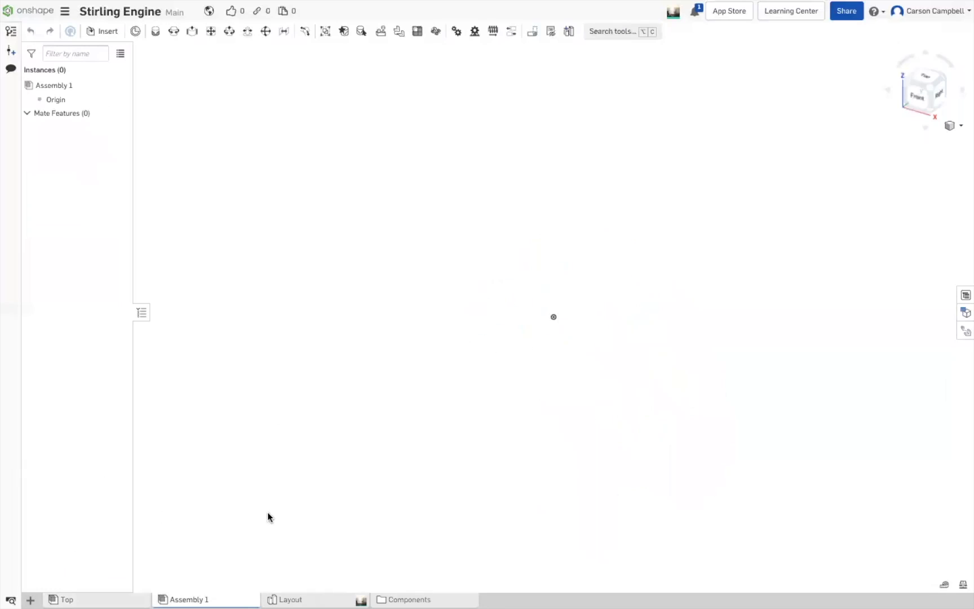
pyautogui.moveTo(212, 597); pyautogui.dragTo(99, 599)
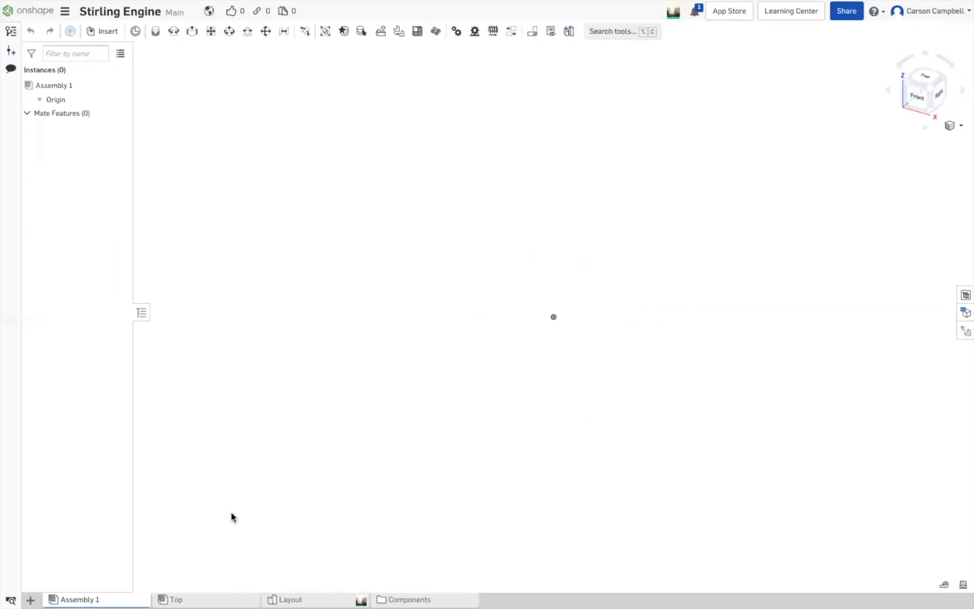
# Insert the Top assembly into the new assembly as a subassembly at its default location
pyautogui.click(104, 32)
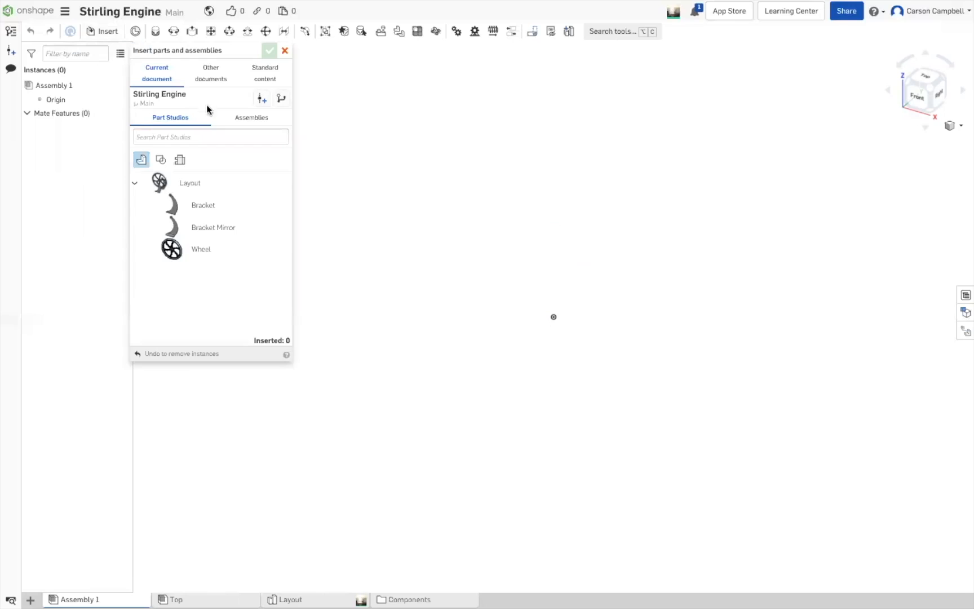
pyautogui.click(267, 122)
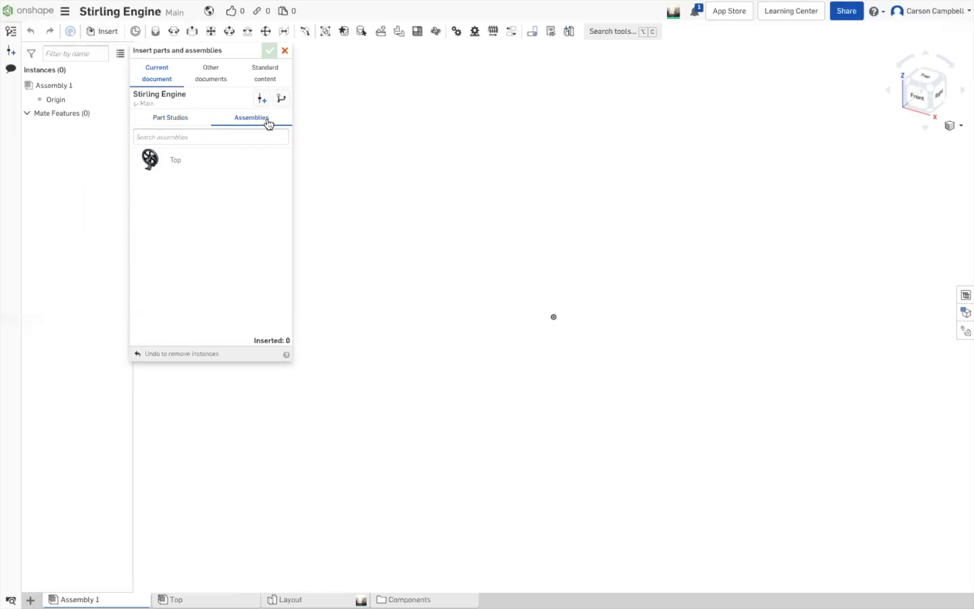
pyautogui.click(204, 163)
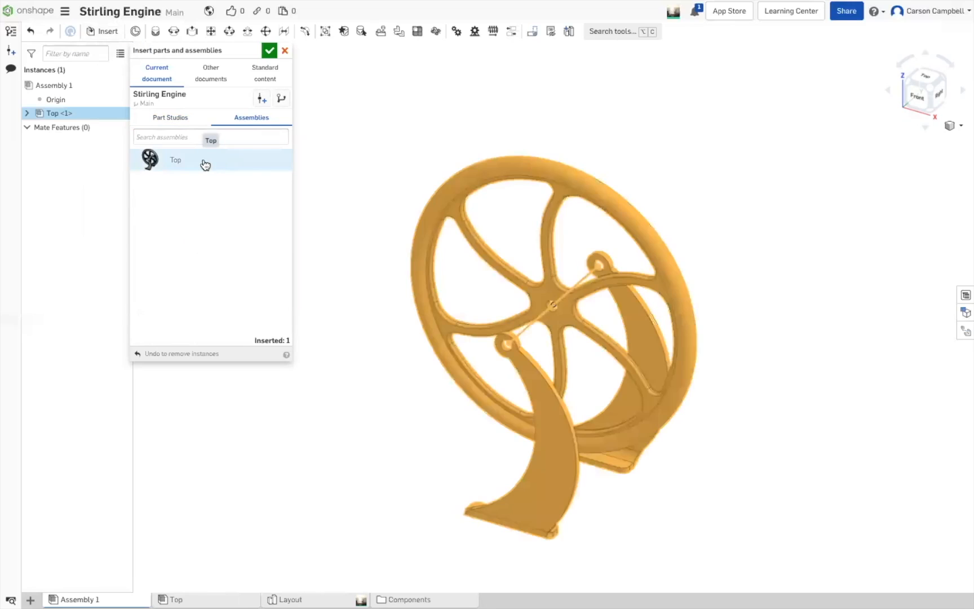
pyautogui.click(263, 51)
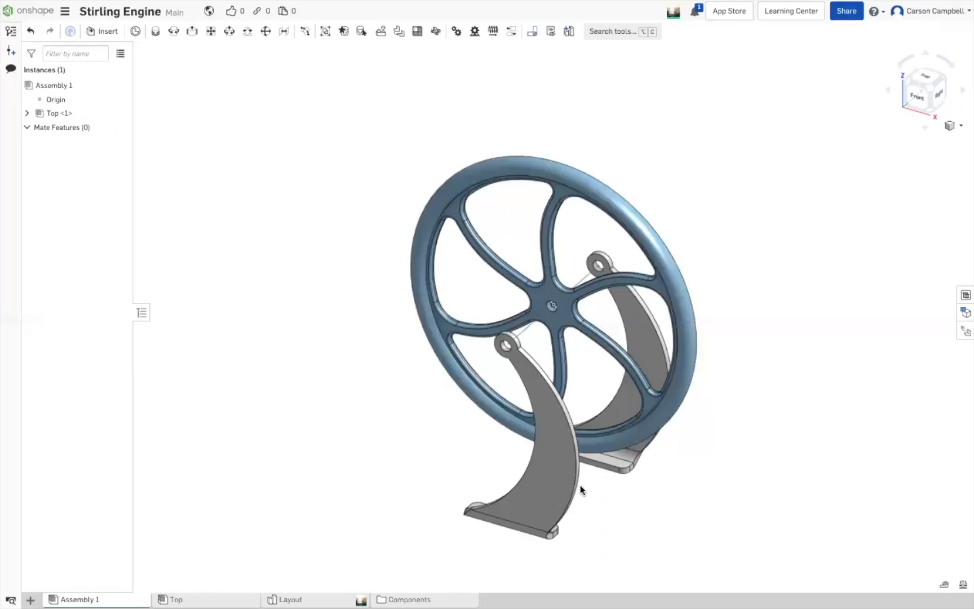
# Fix the Top subassembly in place in the new assembly
pyautogui.click(553, 495)
pyautogui.rightClick(536, 499)
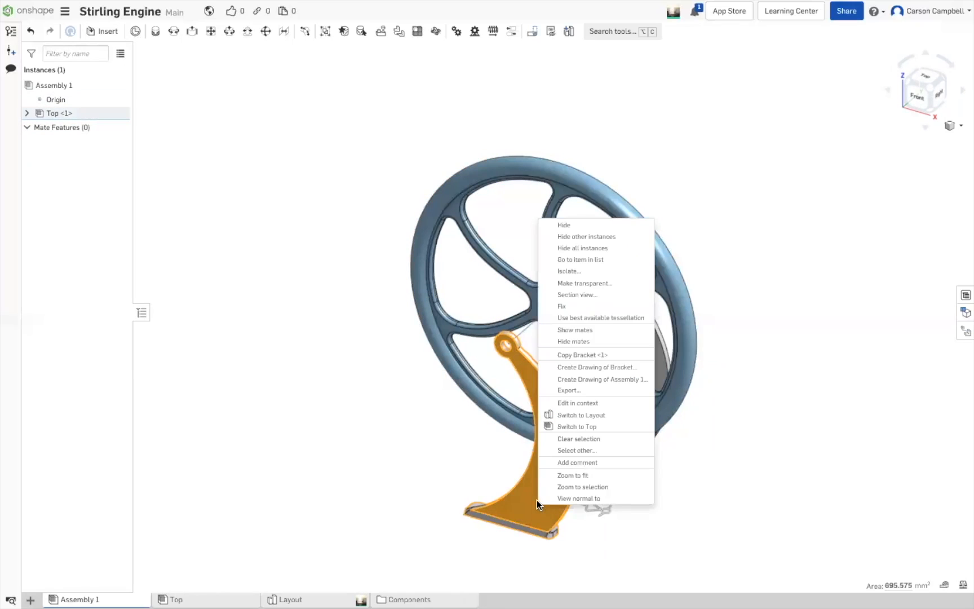
pyautogui.click(582, 306)
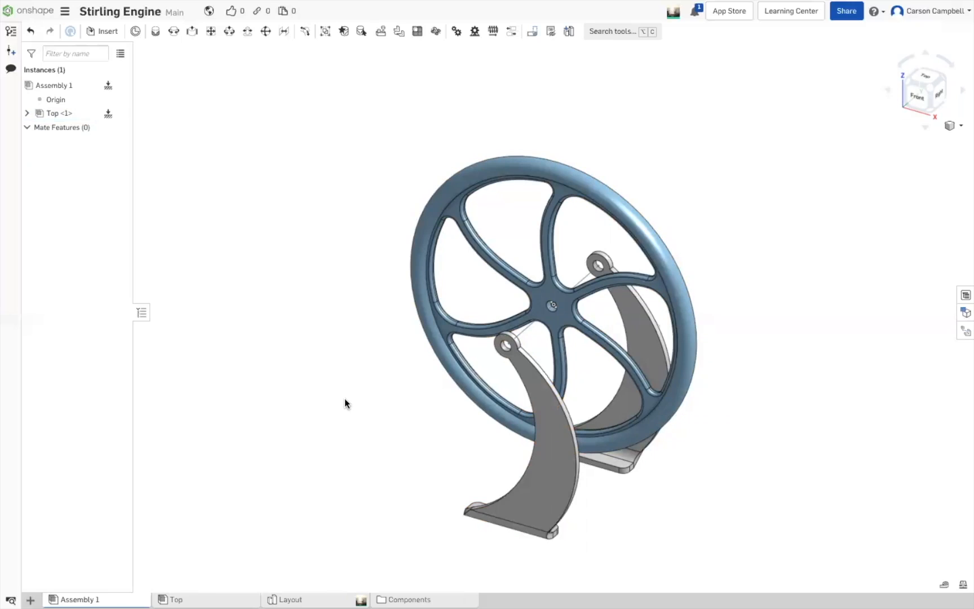
# Test whether the Bracket and the Wheel move in the new assembly, and expand the Top subassembly's contents
pyautogui.moveTo(492, 513); pyautogui.dragTo(259, 265)
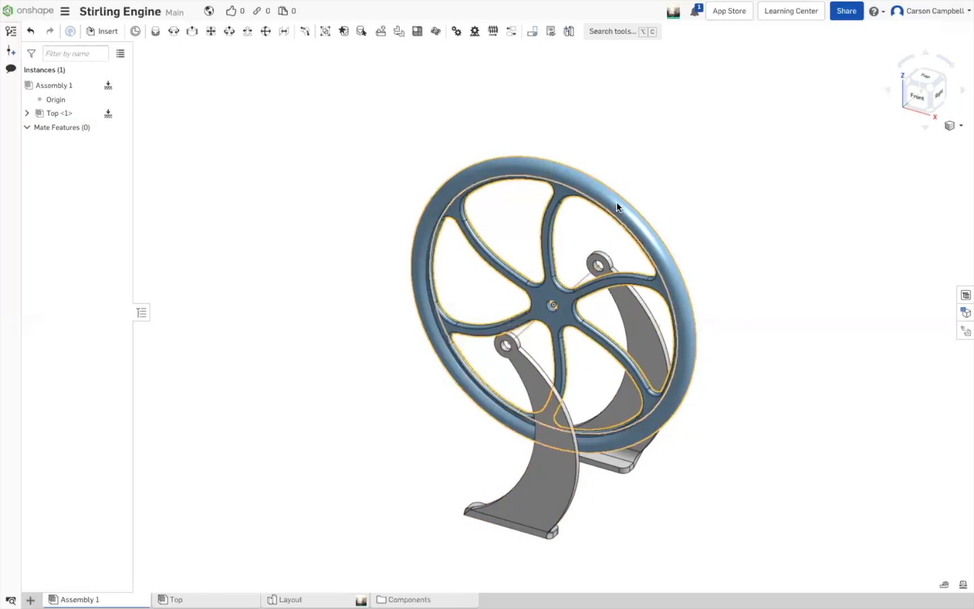
pyautogui.moveTo(701, 464); pyautogui.dragTo(320, 192)
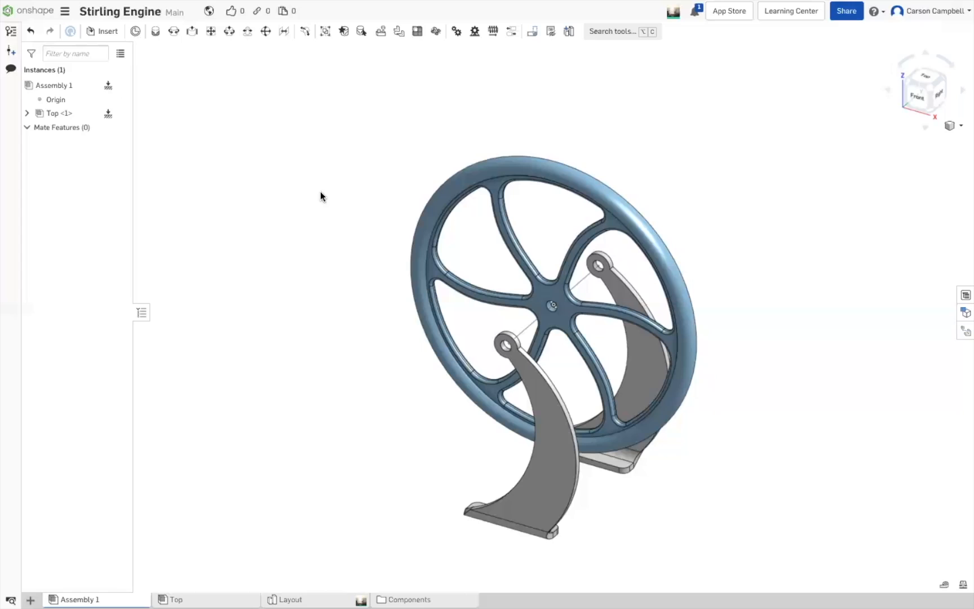
pyautogui.click(176, 599)
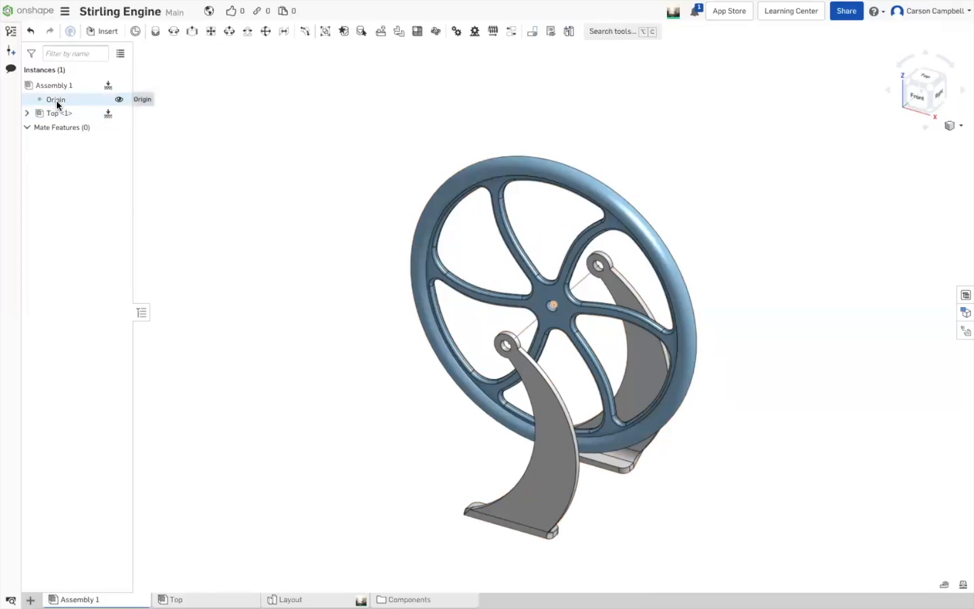
pyautogui.click(27, 115)
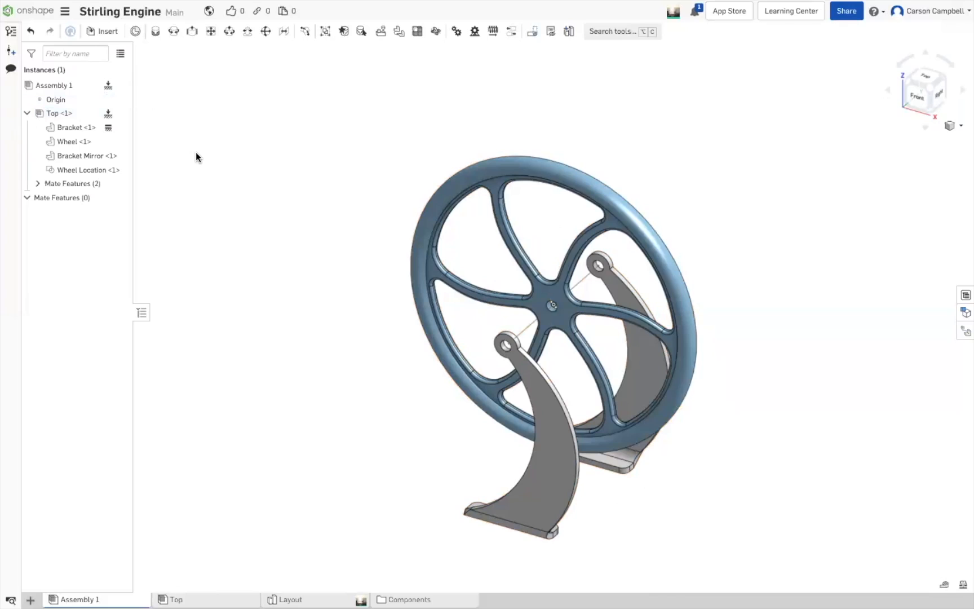
# Expand the mate features of the Top subassembly, and add a second copy of the Wheel in the Top assembly itself
pyautogui.click(38, 184)
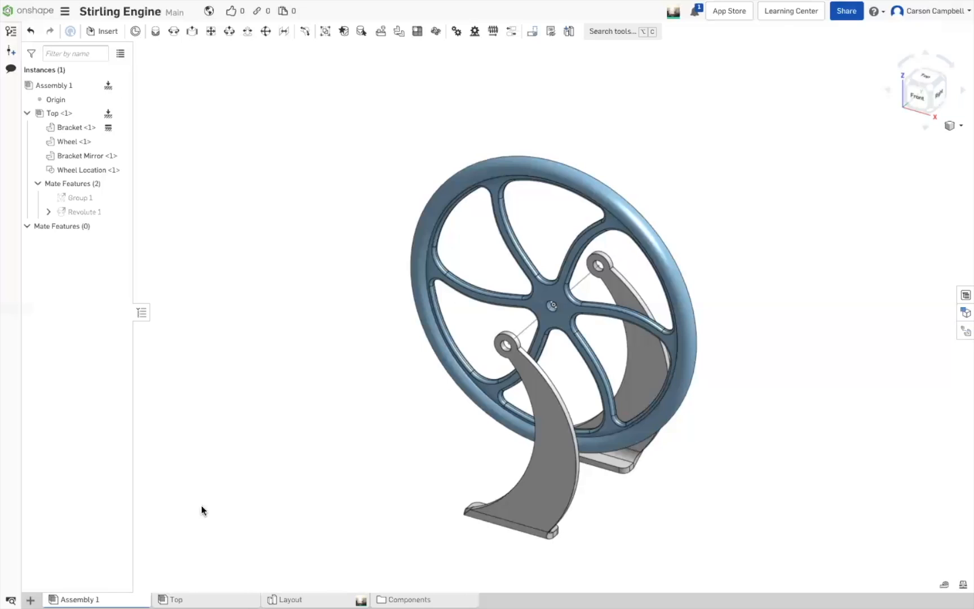
pyautogui.click(209, 600)
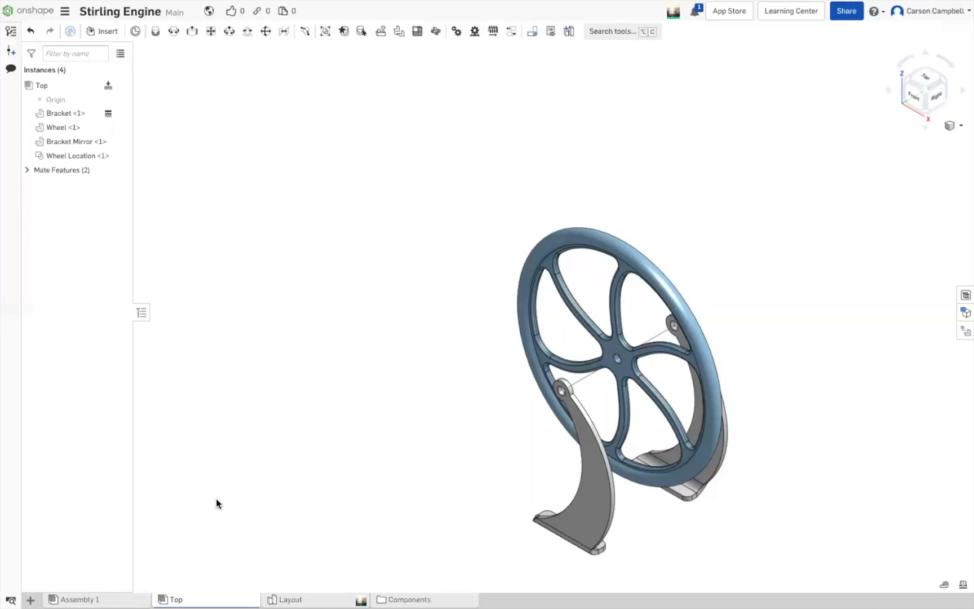
pyautogui.click(650, 264)
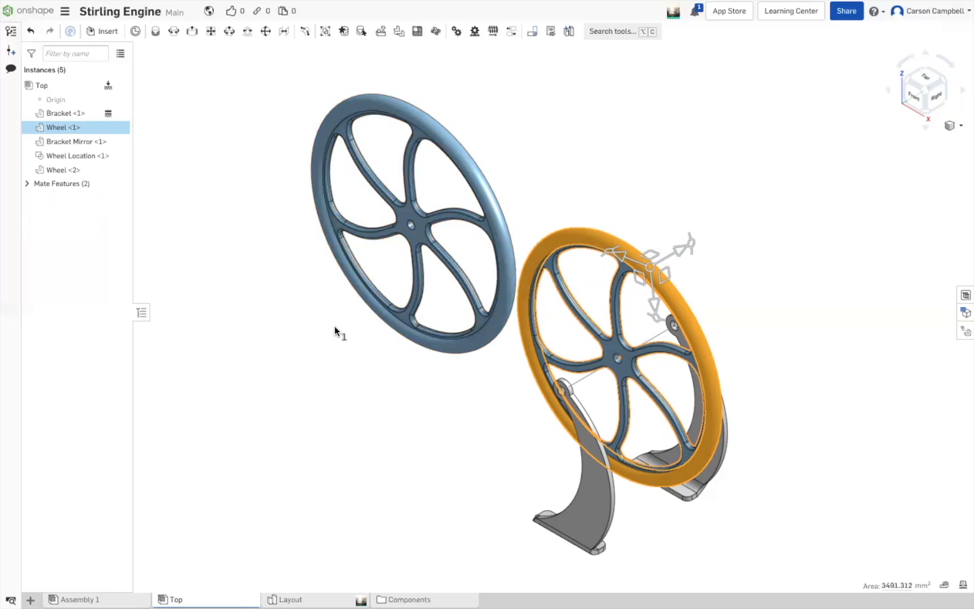
# Hide the original Wheel and the Wheel Location sketch in the Top assembly, and show the origin
pyautogui.click(119, 128)
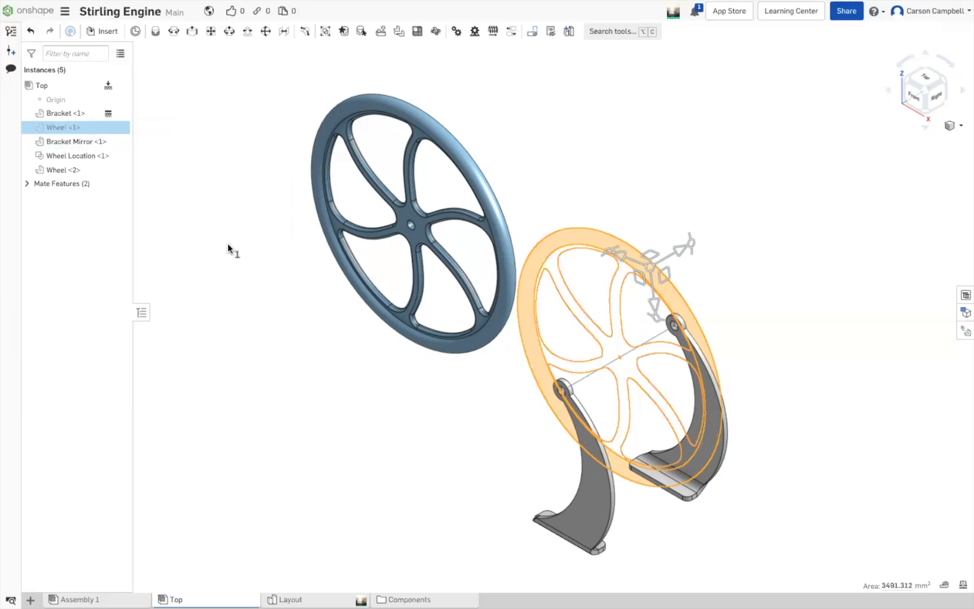
pyautogui.click(119, 156)
pyautogui.click(119, 100)
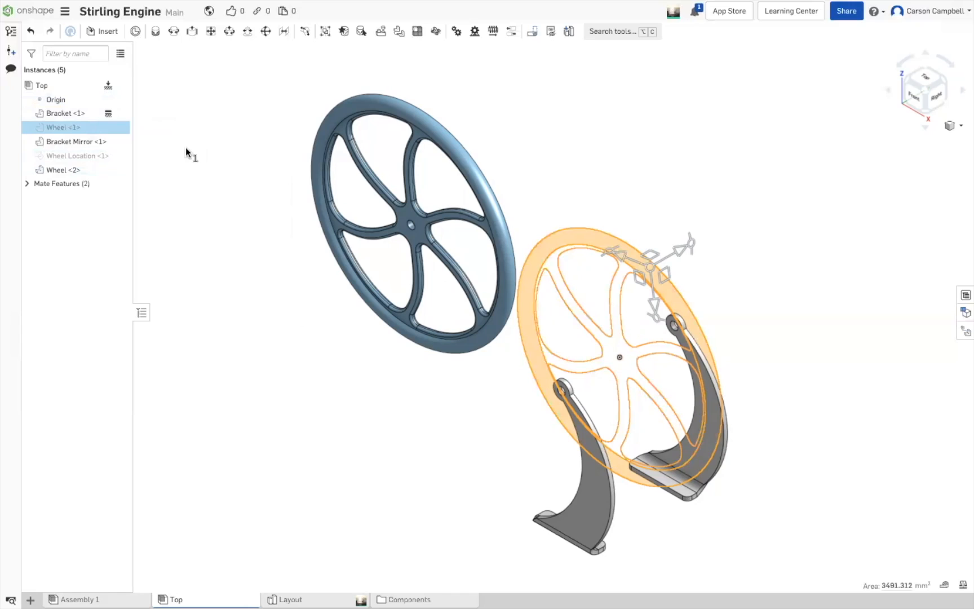
pyautogui.click(186, 152)
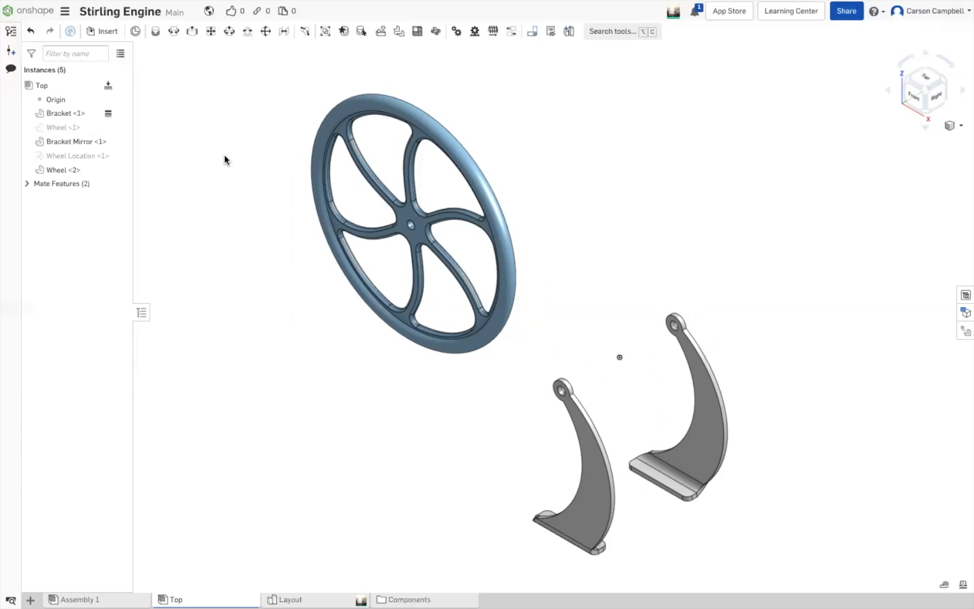
# Add a Revolute mate joining the mid-depth center of the second Wheel's hub hole to the Top assembly's origin
pyautogui.click(174, 33)
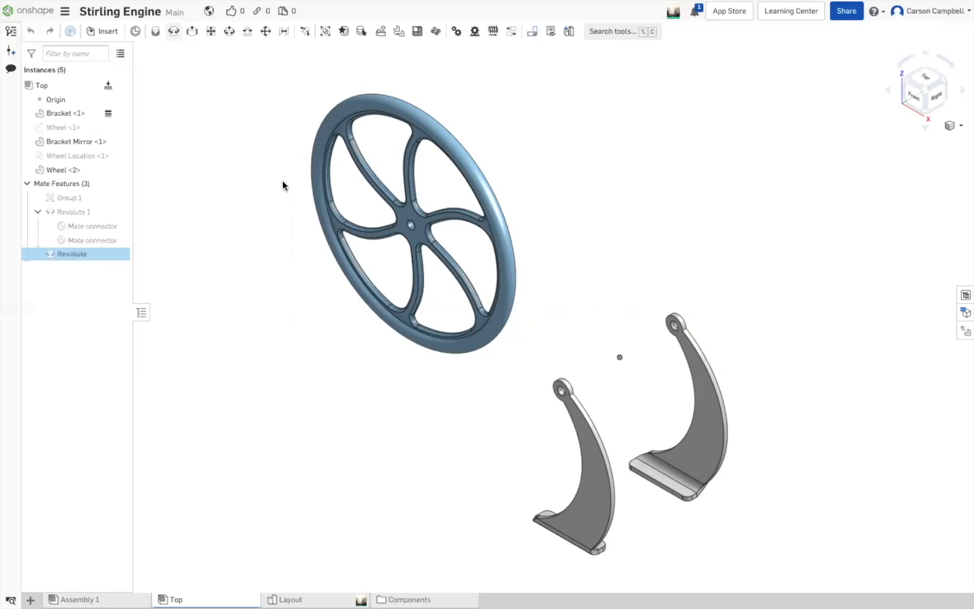
pyautogui.scroll(3, 307, 214)
pyautogui.scroll(4, 598, 324)
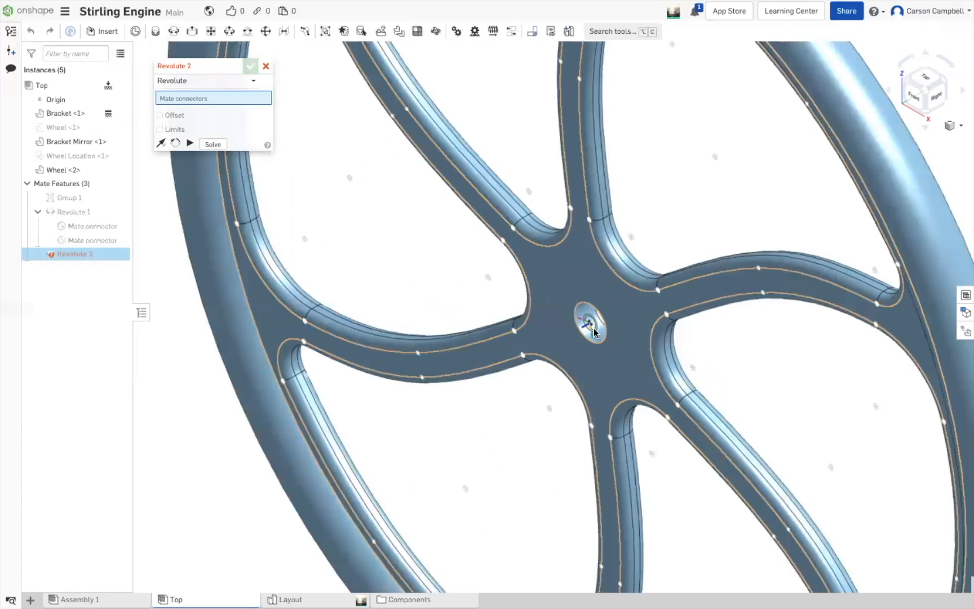
pyautogui.scroll(5, 595, 330)
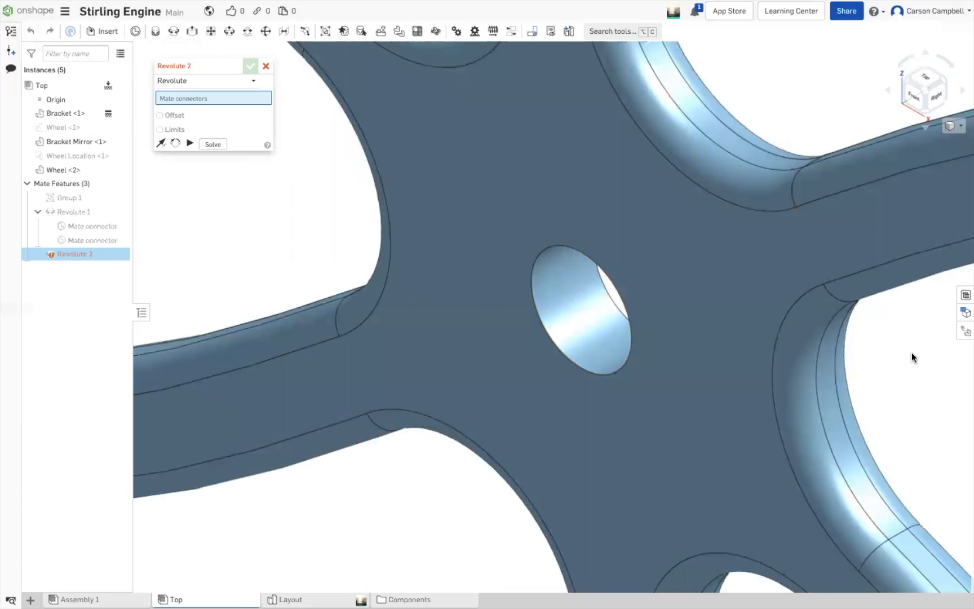
pyautogui.click(609, 291)
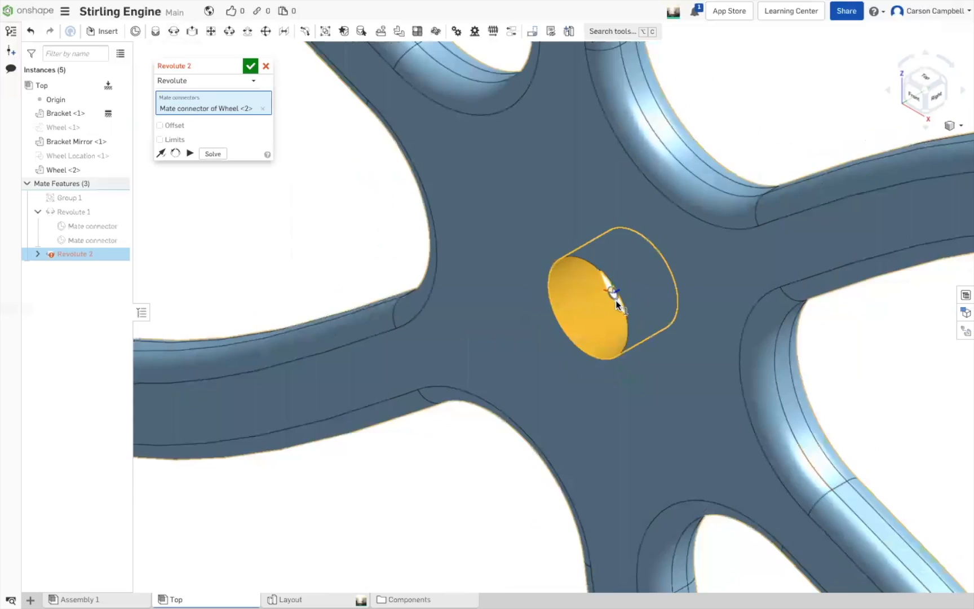
pyautogui.scroll(-10, 616, 301)
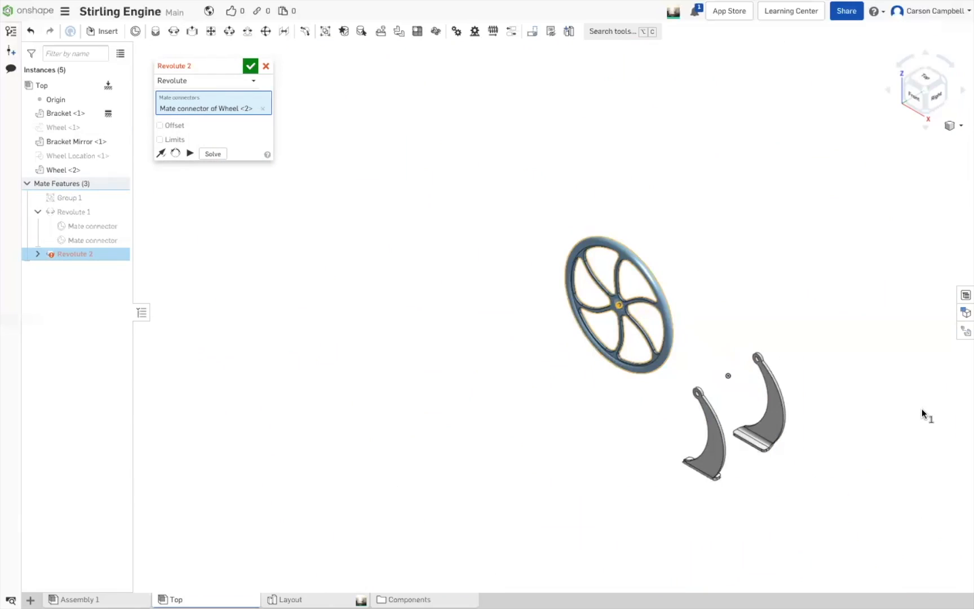
pyautogui.scroll(3, 922, 408)
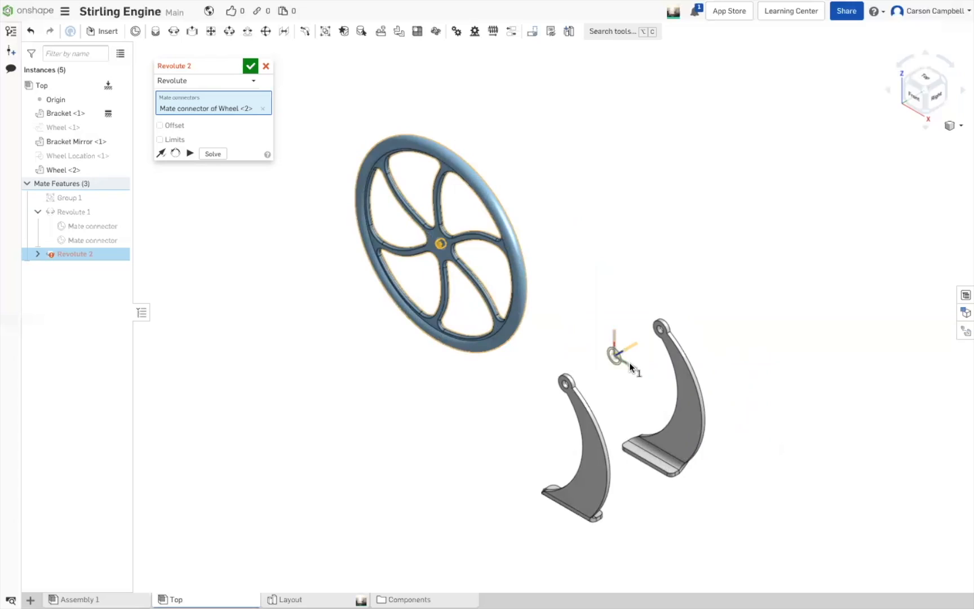
pyautogui.click(629, 362)
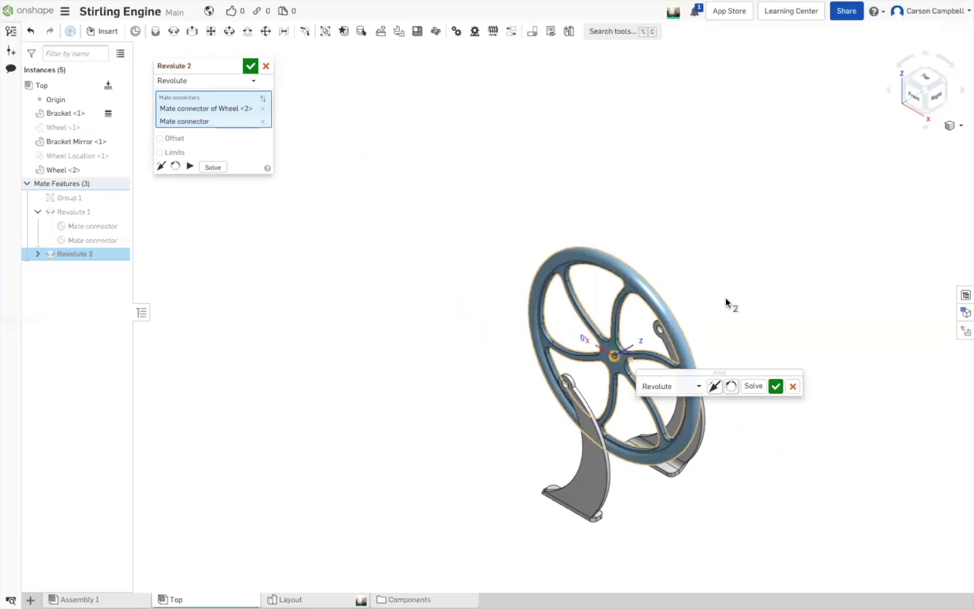
pyautogui.click(775, 386)
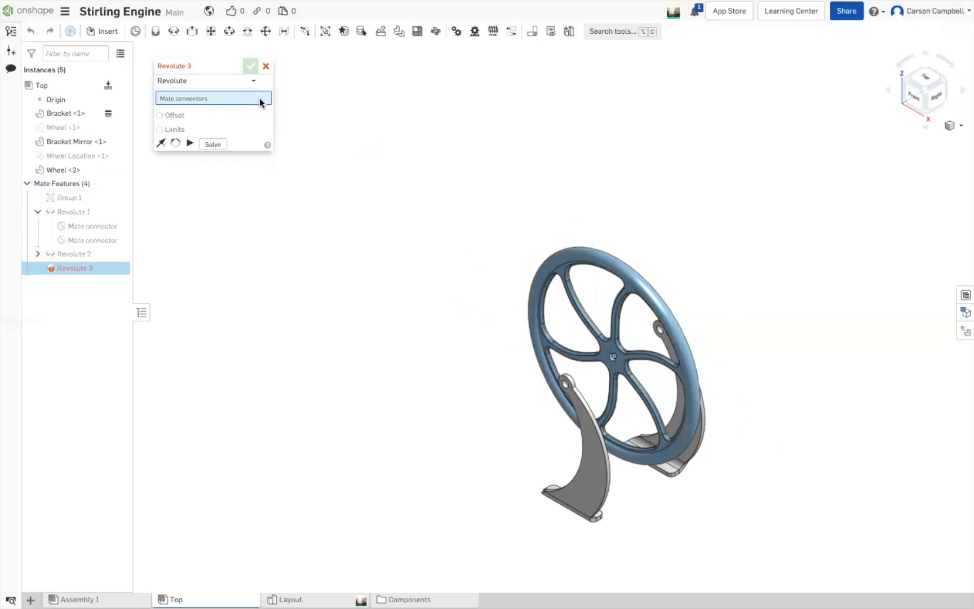
pyautogui.click(266, 67)
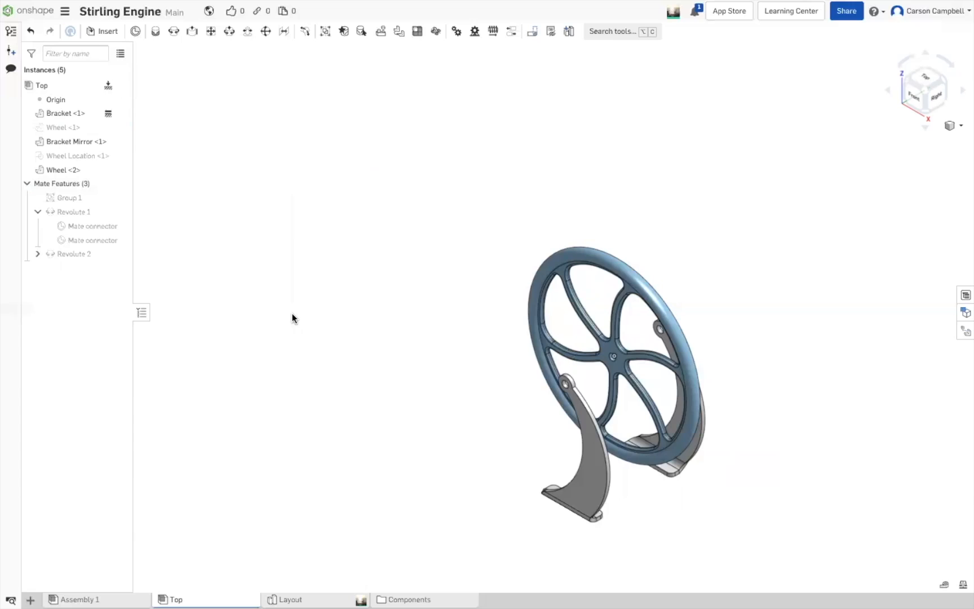
# Rotate the second Wheel in the Top assembly to test its revolute mate
pyautogui.moveTo(682, 360); pyautogui.dragTo(814, 315)
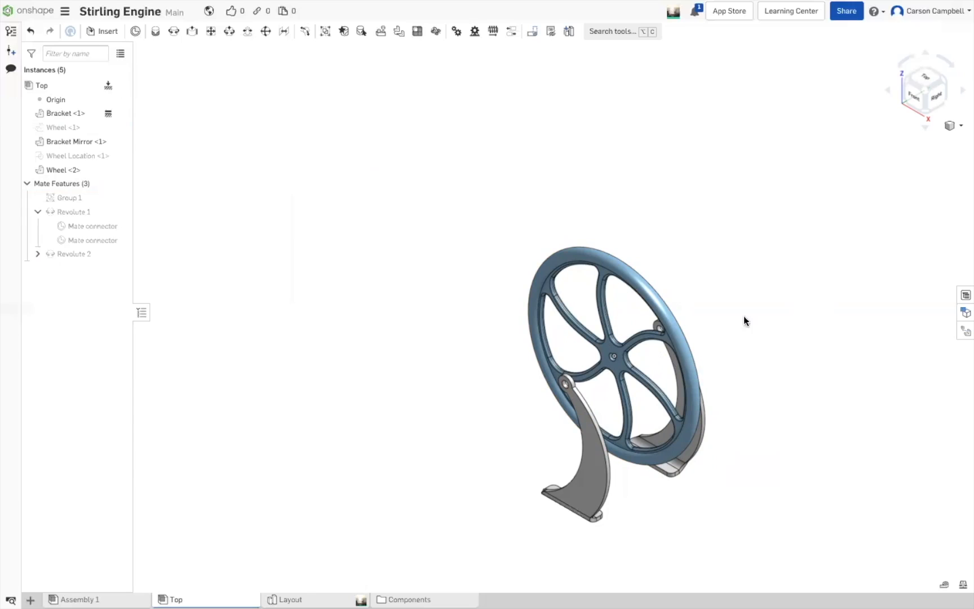
pyautogui.moveTo(2, 606)
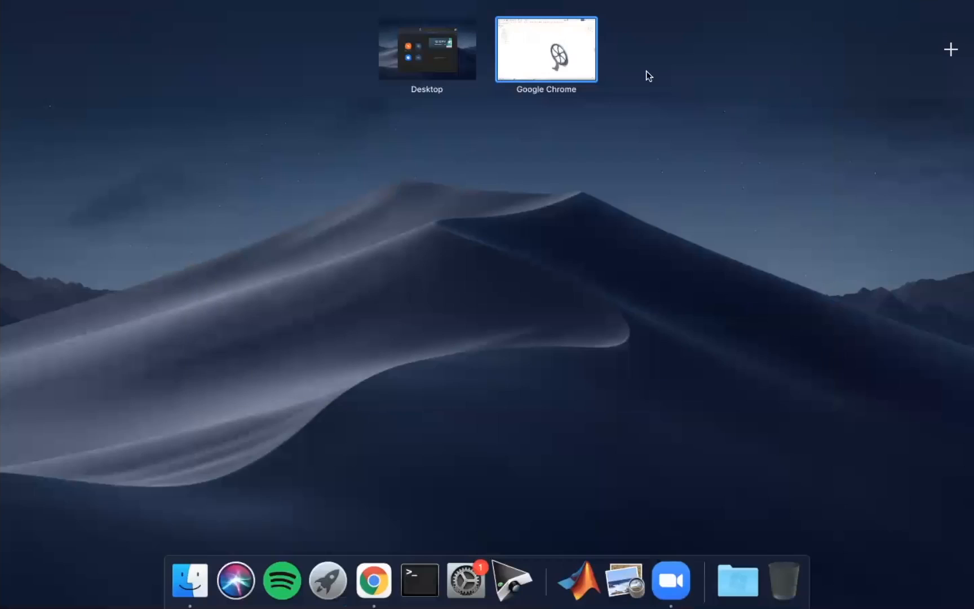
pyautogui.click(560, 64)
# Create another new assembly in the document and place it ahead of Assembly 1
pyautogui.click(30, 599)
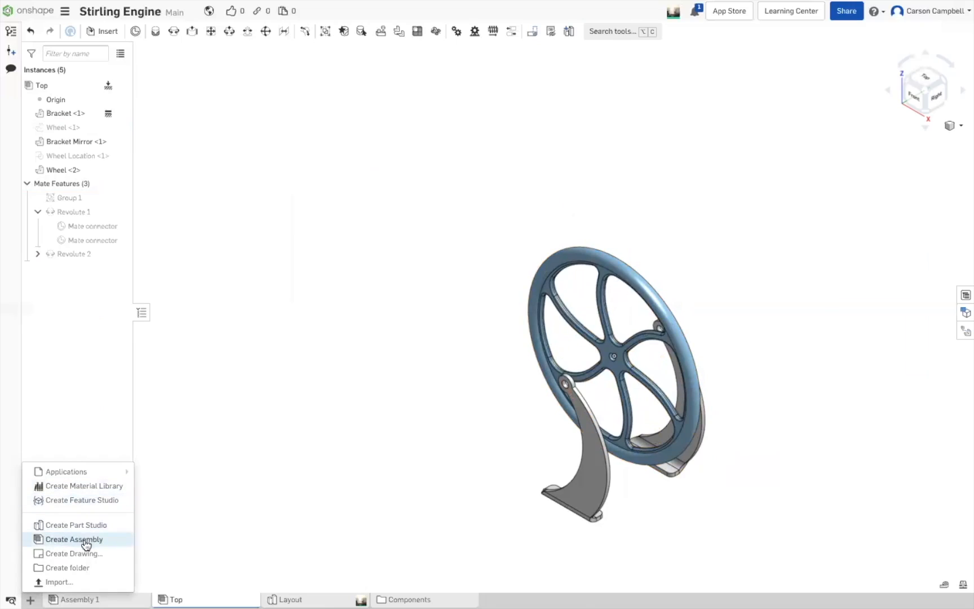
pyautogui.click(82, 539)
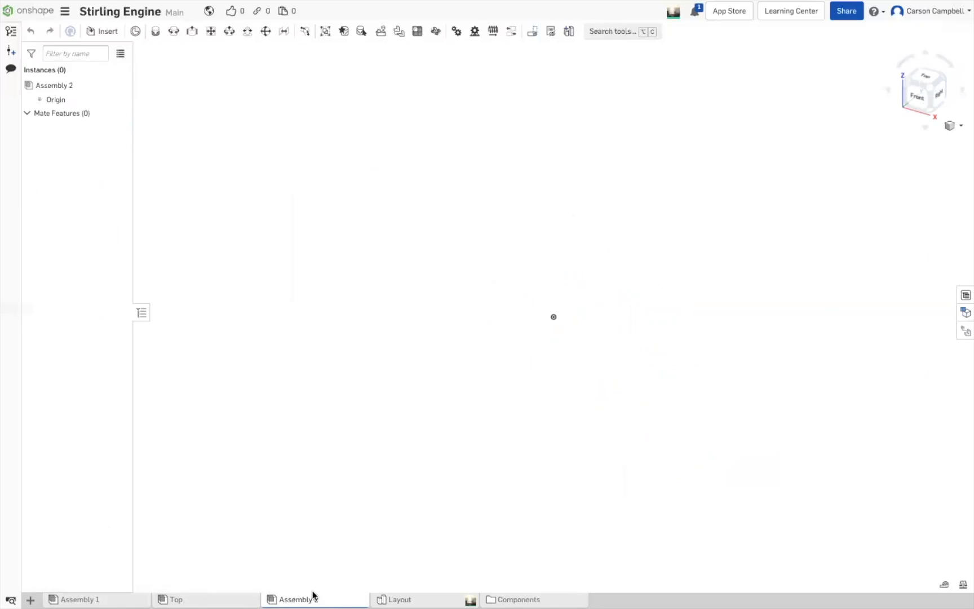
pyautogui.moveTo(310, 598); pyautogui.dragTo(60, 587)
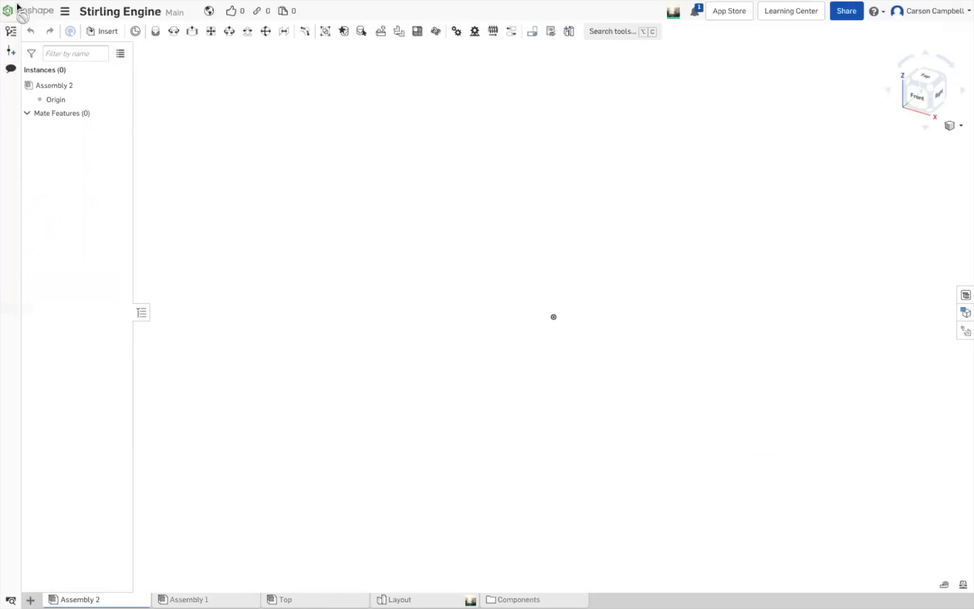
# Insert the Top assembly from the current document into the new assembly as a subassembly at its default location
pyautogui.click(106, 32)
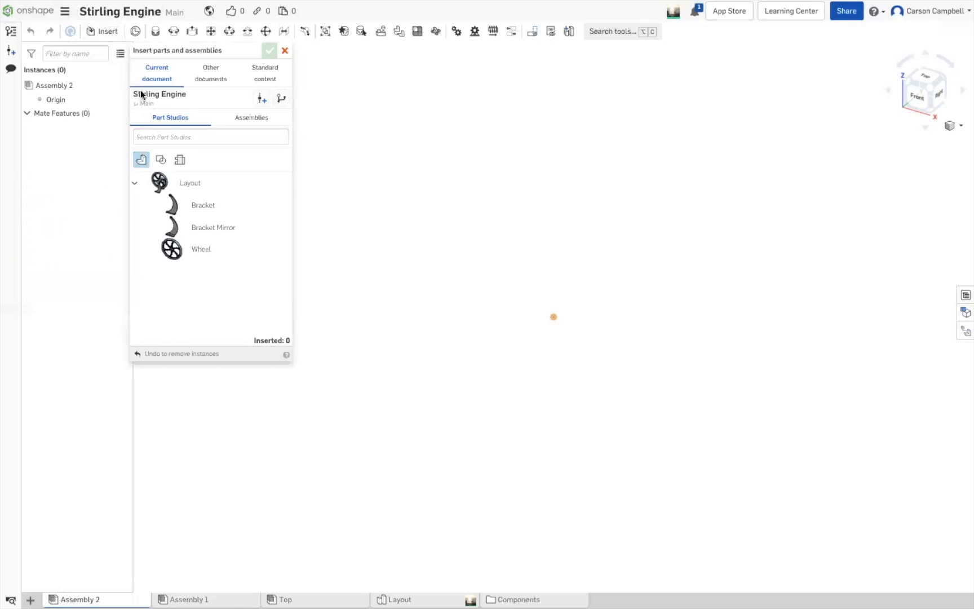
pyautogui.click(161, 160)
pyautogui.click(140, 159)
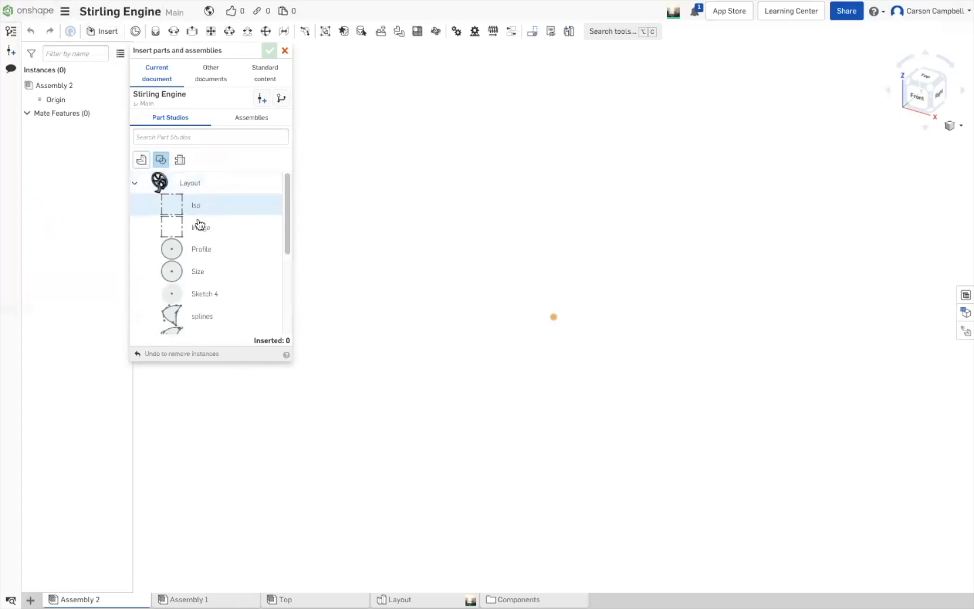
pyautogui.scroll(-1, 198, 228)
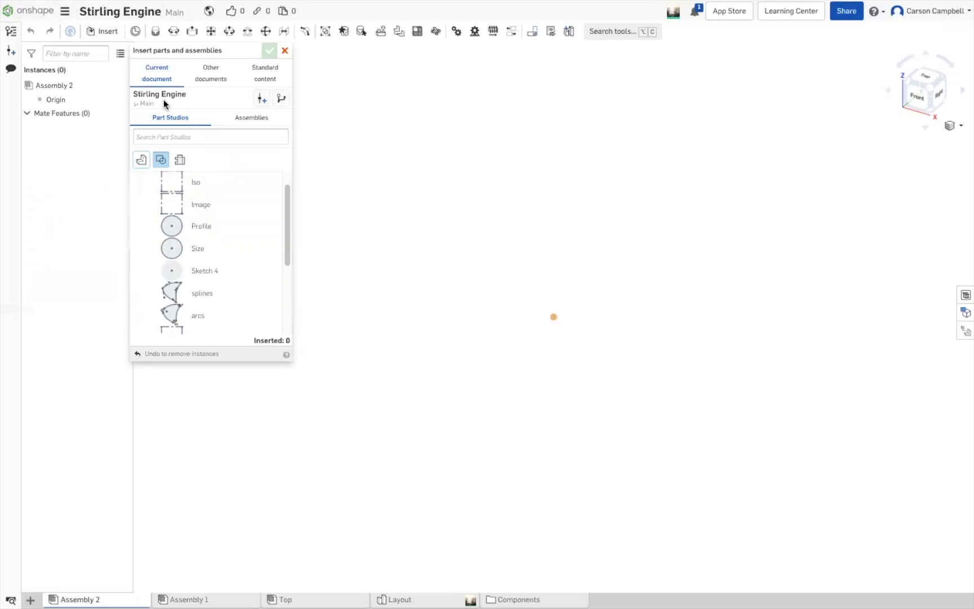
pyautogui.click(218, 118)
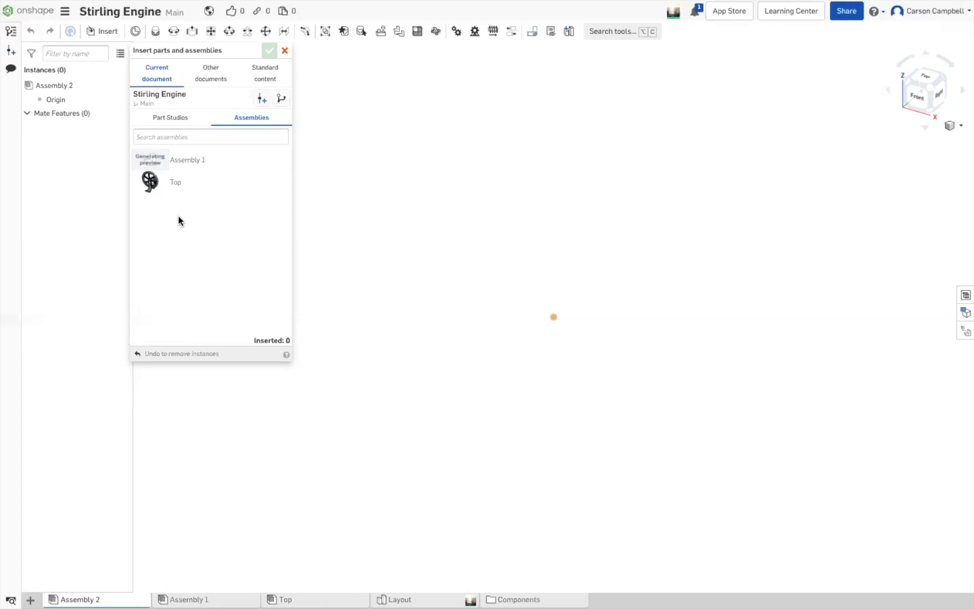
pyautogui.click(183, 182)
pyautogui.click(269, 50)
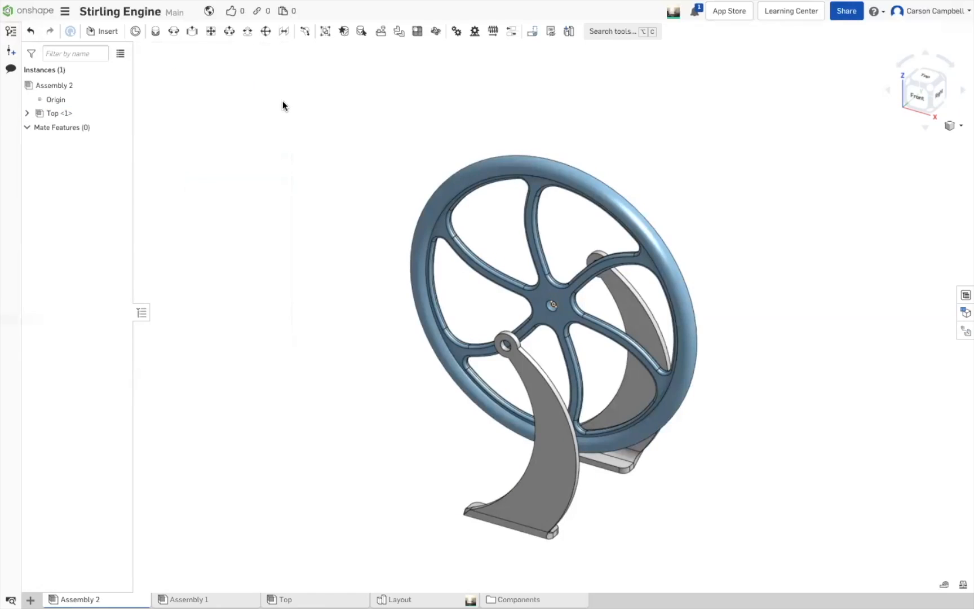
# Move the Wheel in Assembly 2 to test whether its mate to the Top assembly's origin carries over
pyautogui.moveTo(615, 198); pyautogui.dragTo(648, 490)
pyautogui.moveTo(789, 407); pyautogui.dragTo(522, 155)
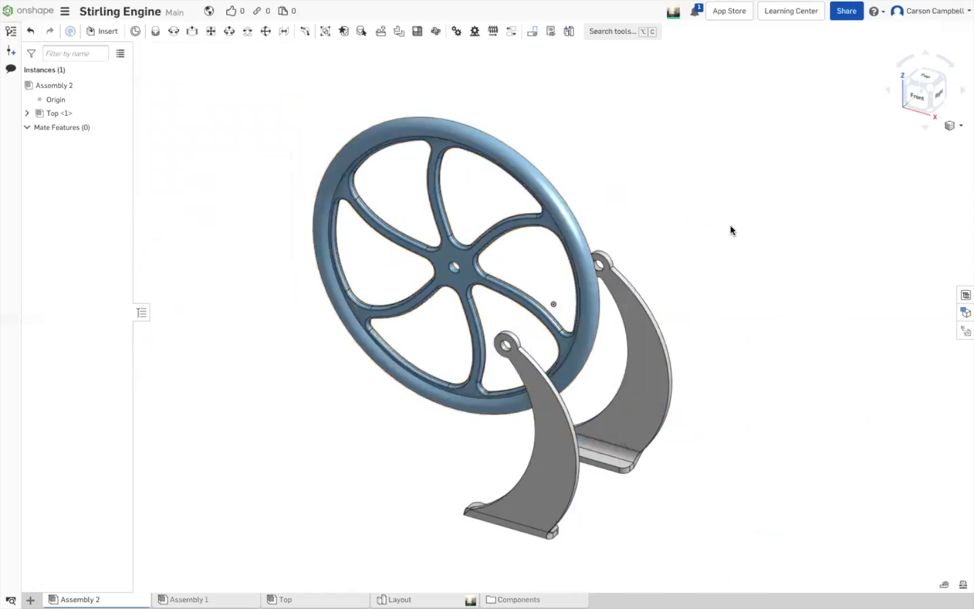
pyautogui.scroll(-3, 730, 226)
pyautogui.scroll(-3, 351, 157)
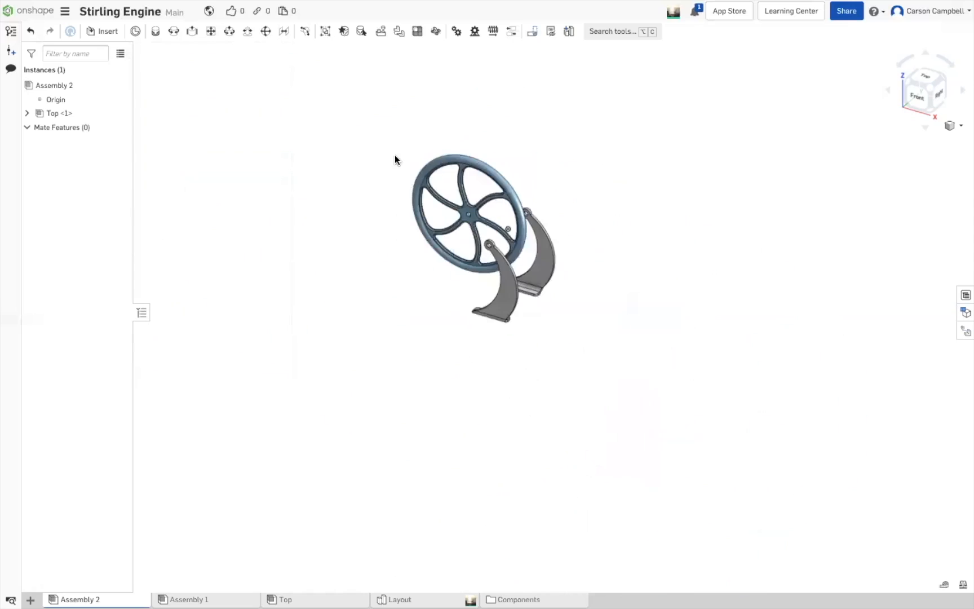
pyautogui.scroll(1, 584, 237)
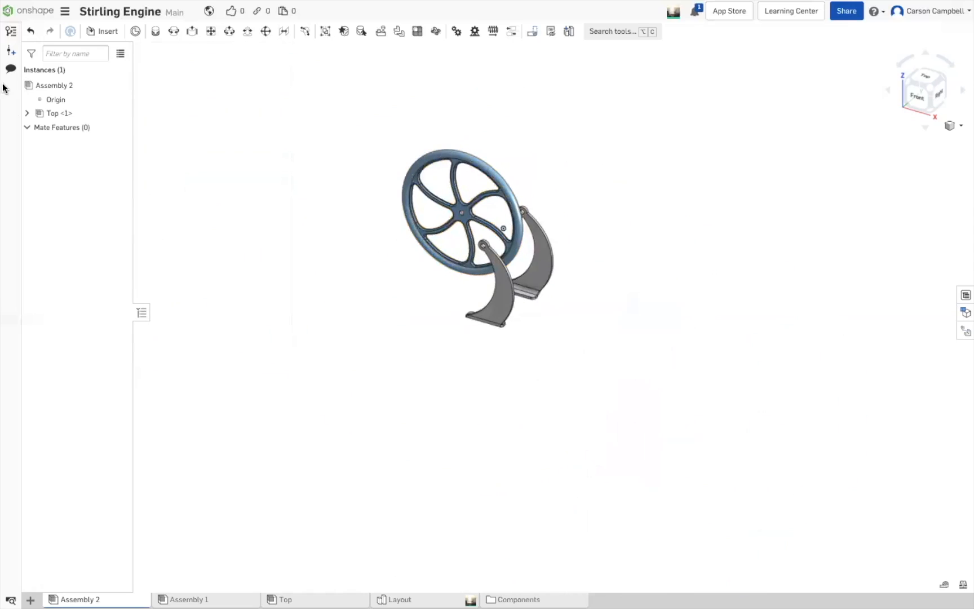
# Compare the Top subassembly's instances and mate features in Assembly 2 with the Revolute 2 mate connectors in the Top assembly
pyautogui.click(27, 113)
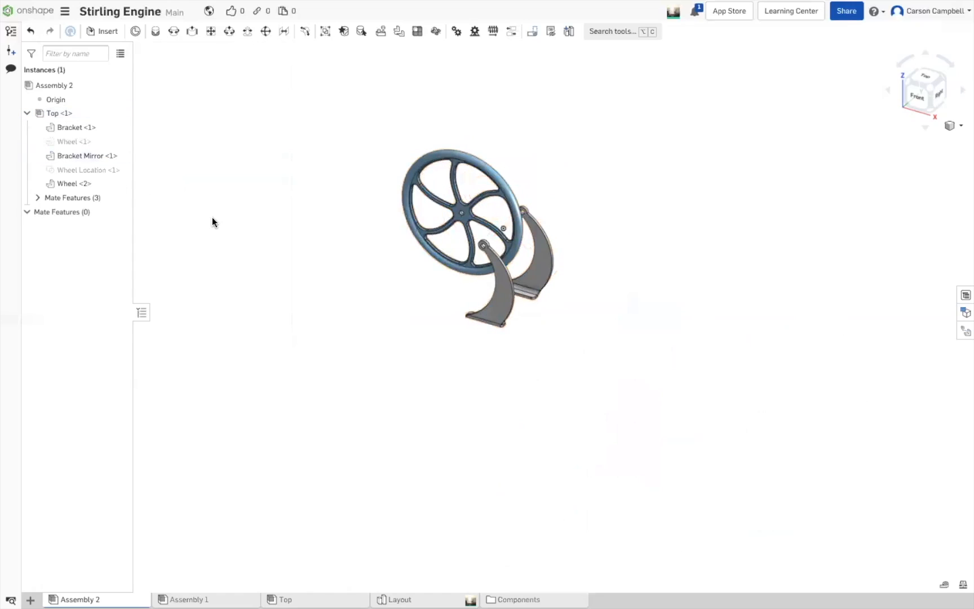
pyautogui.click(38, 198)
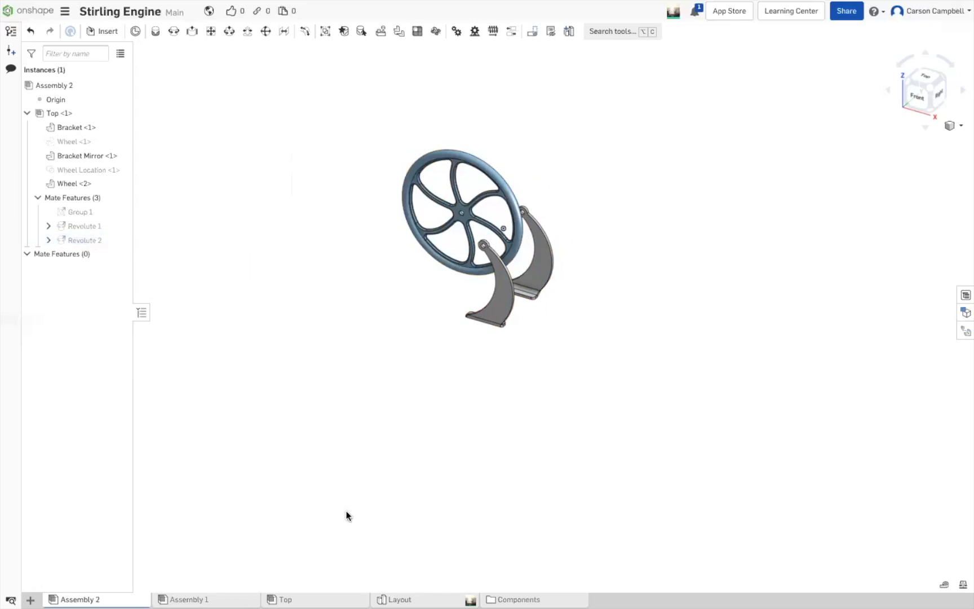
pyautogui.click(298, 599)
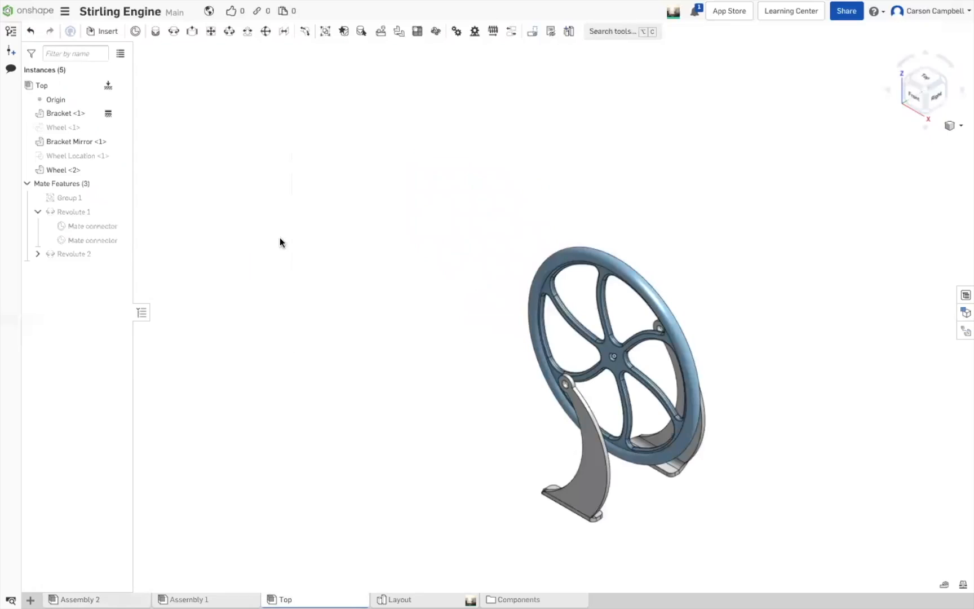
pyautogui.press('f')
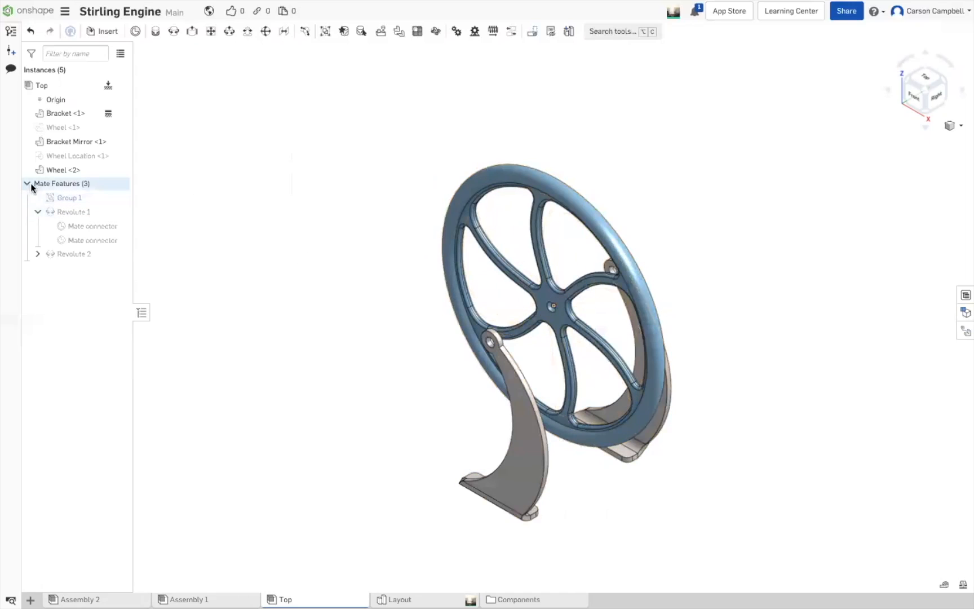
pyautogui.click(38, 211)
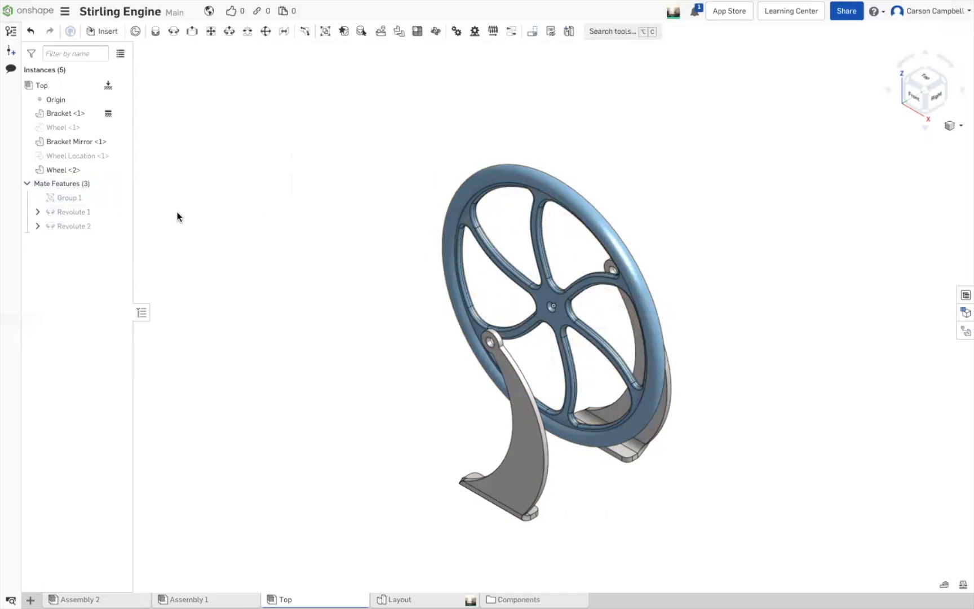
pyautogui.click(38, 225)
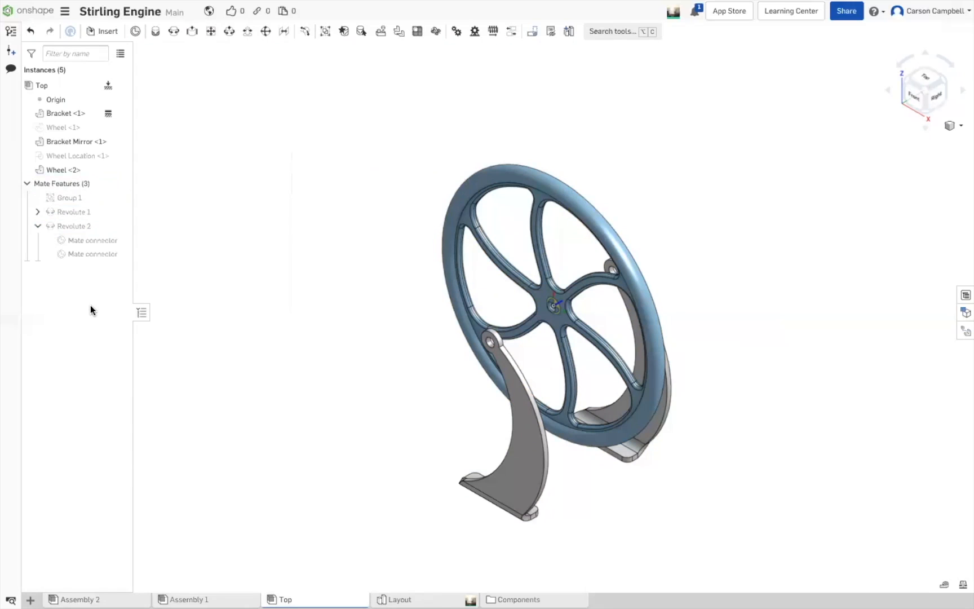
pyautogui.click(94, 598)
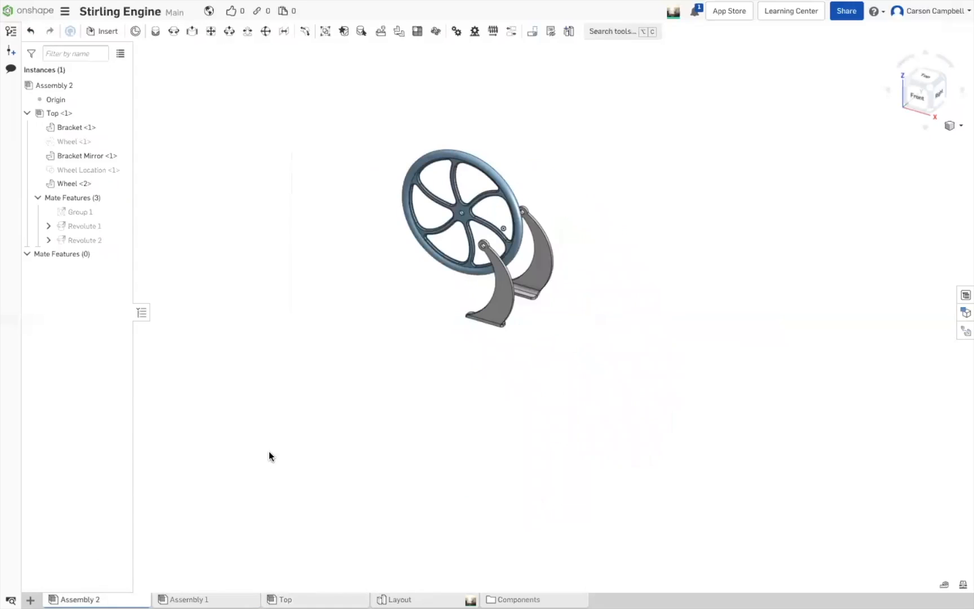
# Inspect the mate connectors of Revolute 2 within the Top subassembly of Assembly 2
pyautogui.click(49, 239)
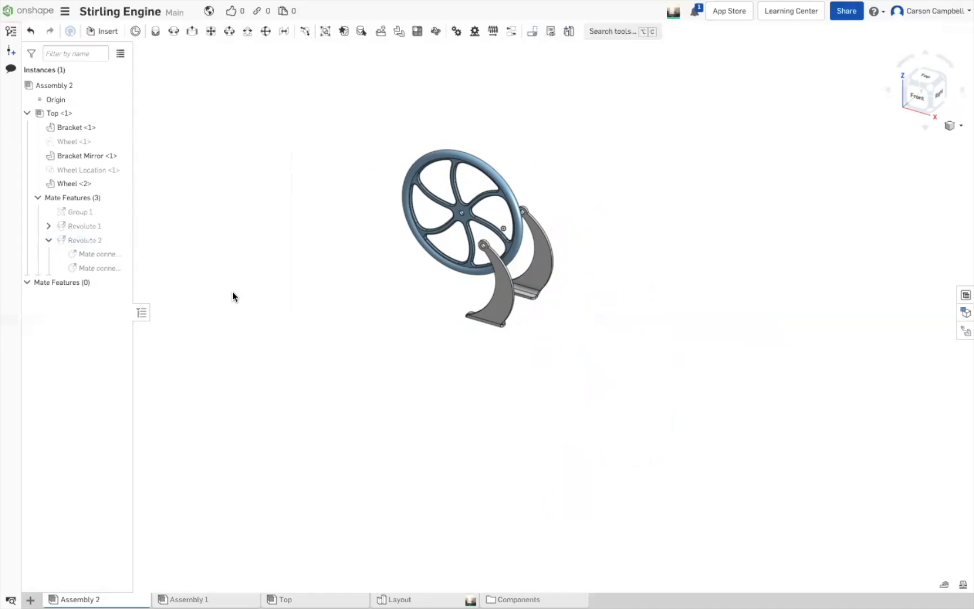
pyautogui.click(100, 266)
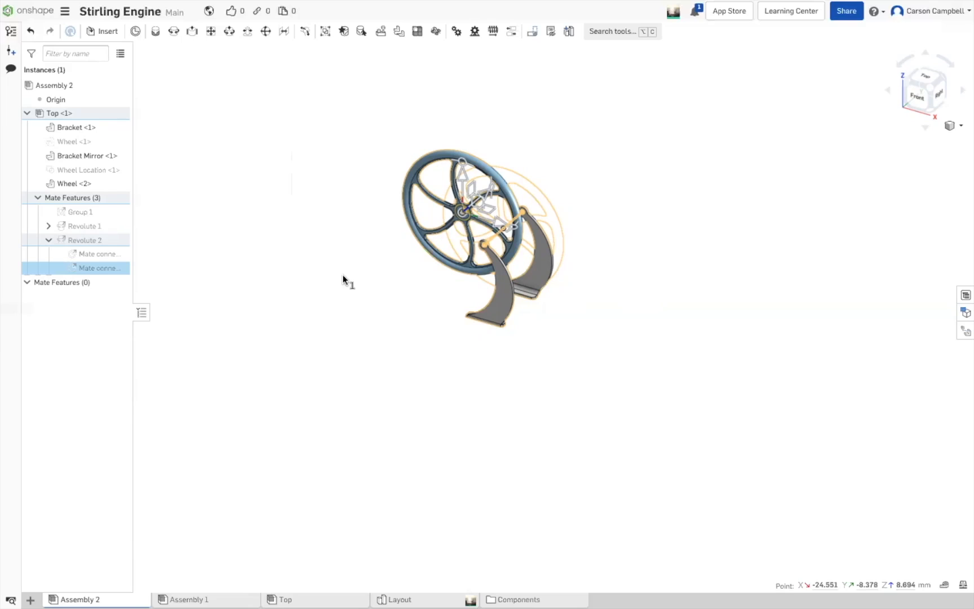
pyautogui.click(343, 276)
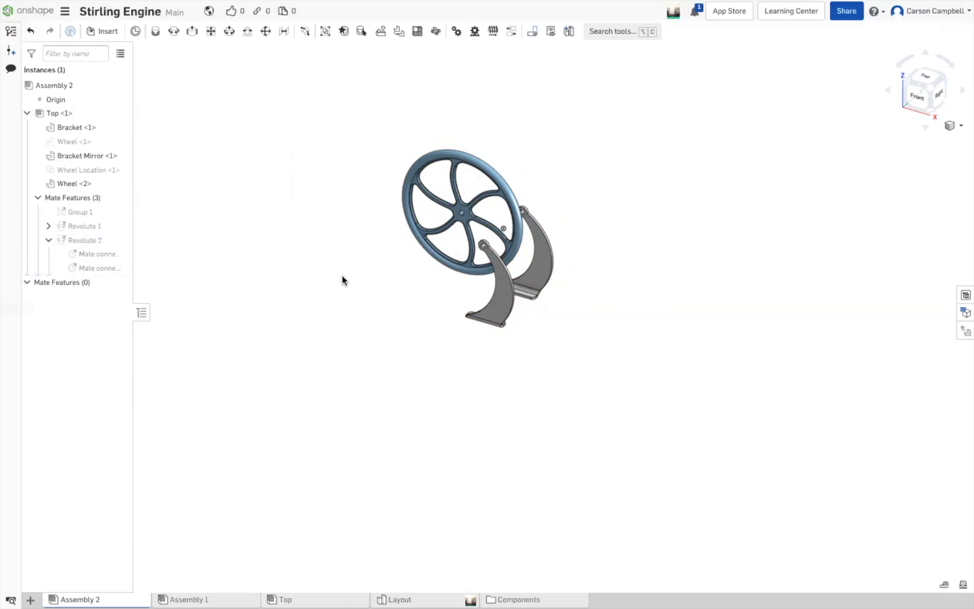
pyautogui.click(49, 241)
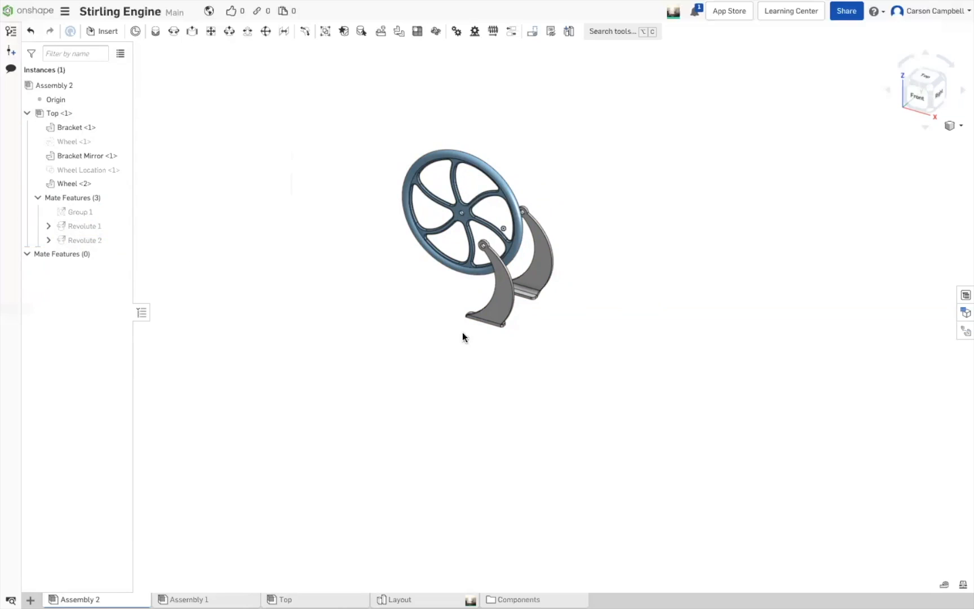
# Fix Bracket <1> in Assembly 2 and move Wheel <2> to test whether it stays attached to the brackets
pyautogui.rightClick(490, 308)
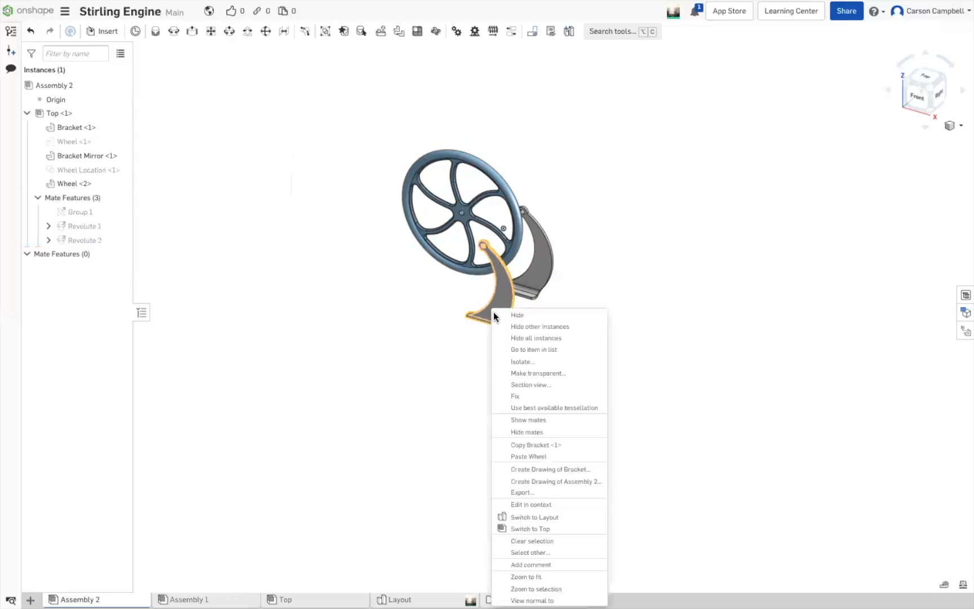
pyautogui.click(517, 396)
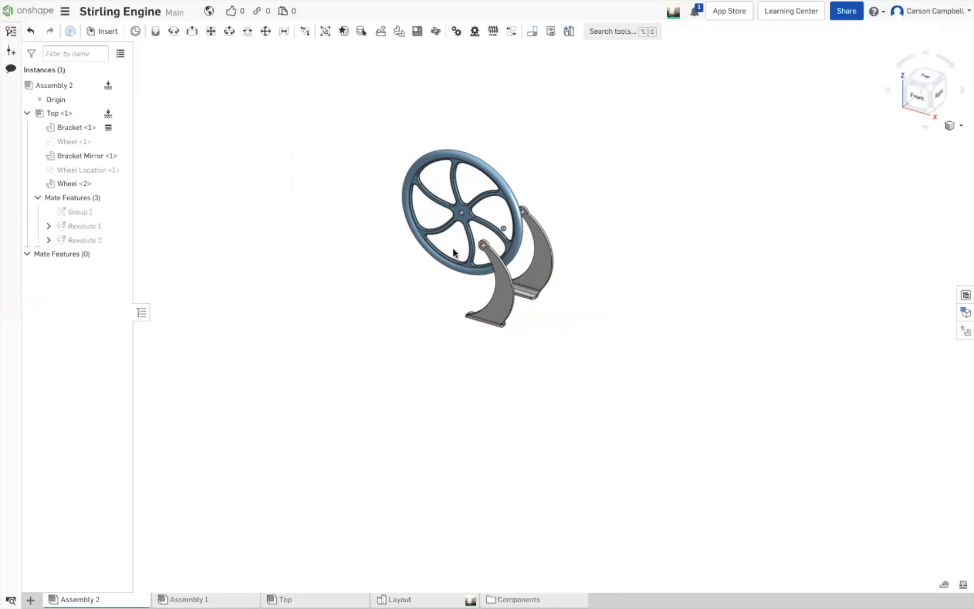
pyautogui.moveTo(495, 174); pyautogui.dragTo(506, 402)
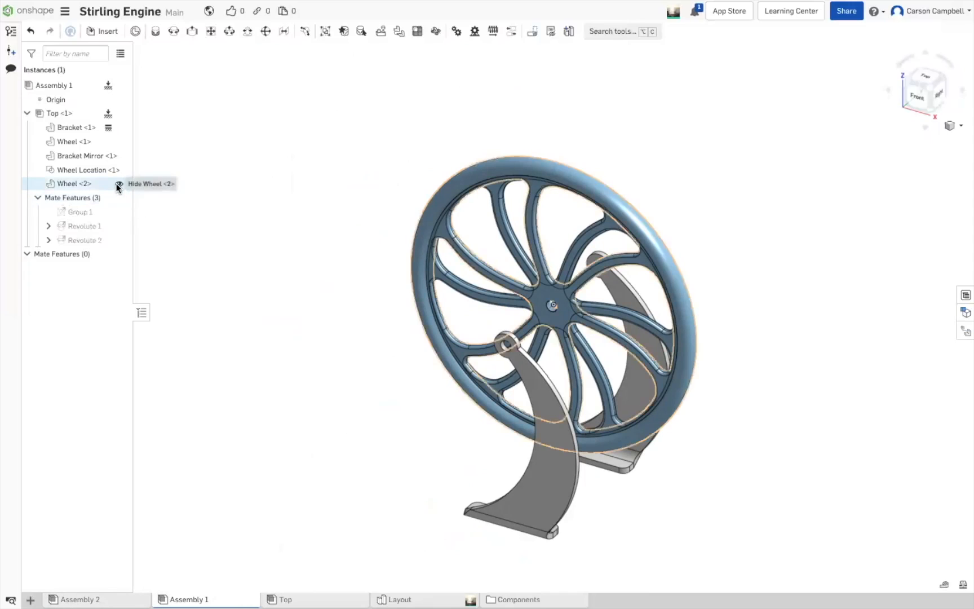
# Hide Wheel <2> in Assembly 1 and rotate Wheel <1> to test its mate to the Wheel Location sketch
pyautogui.click(117, 183)
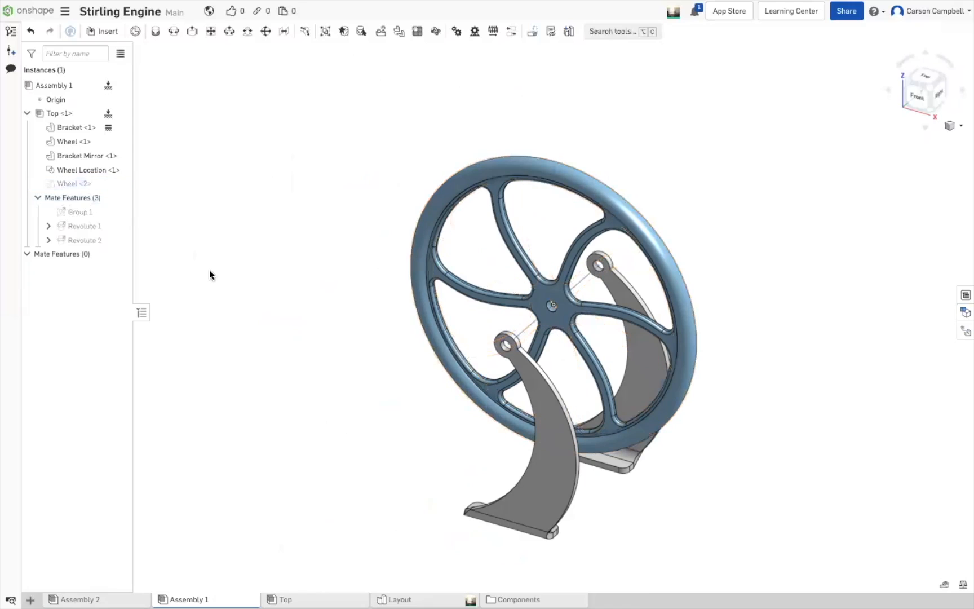
pyautogui.moveTo(558, 170); pyautogui.dragTo(272, 406)
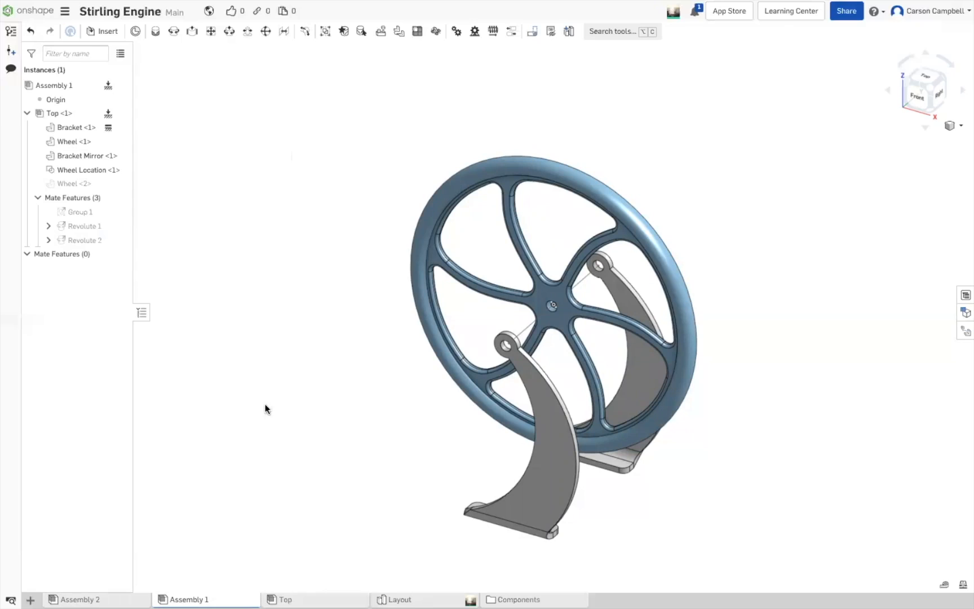
# Move Wheel <2> in Assembly 2 and examine its offset from the brackets in front and isometric views
pyautogui.click(79, 599)
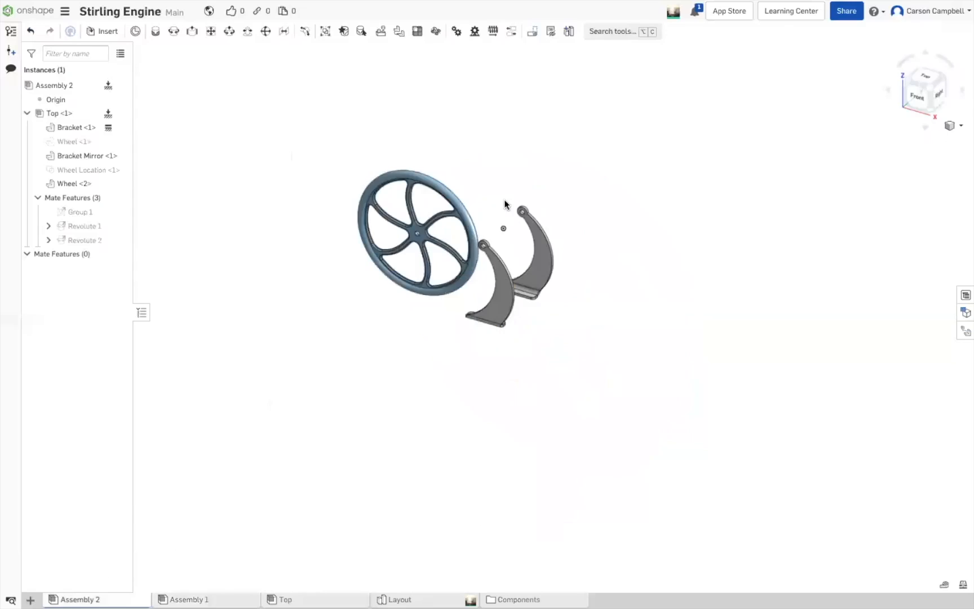
pyautogui.moveTo(449, 194); pyautogui.dragTo(429, 188)
pyautogui.moveTo(796, 195); pyautogui.dragTo(394, 201, button='right')
pyautogui.moveTo(394, 200); pyautogui.dragTo(716, 267)
pyautogui.click(930, 107)
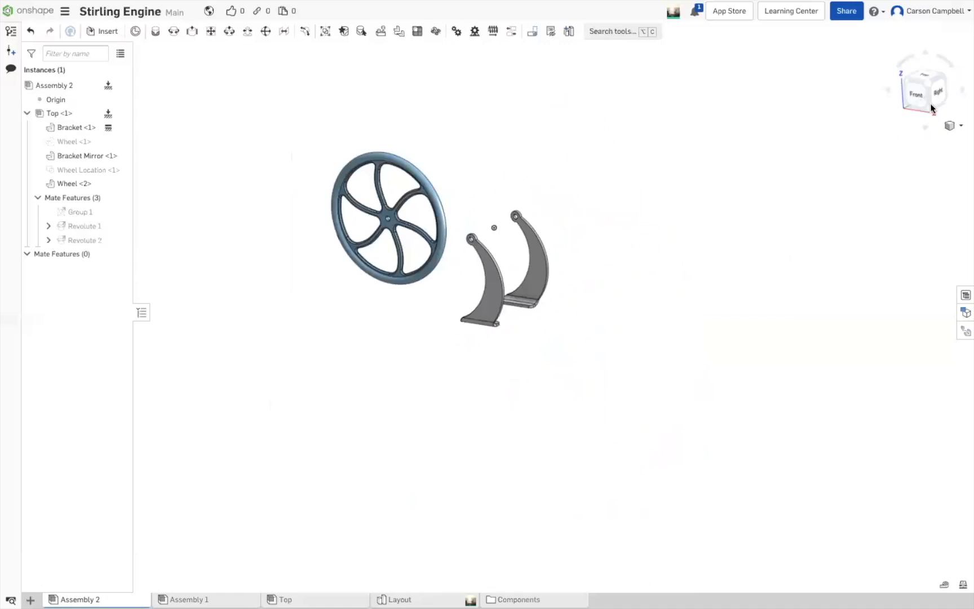
pyautogui.click(919, 94)
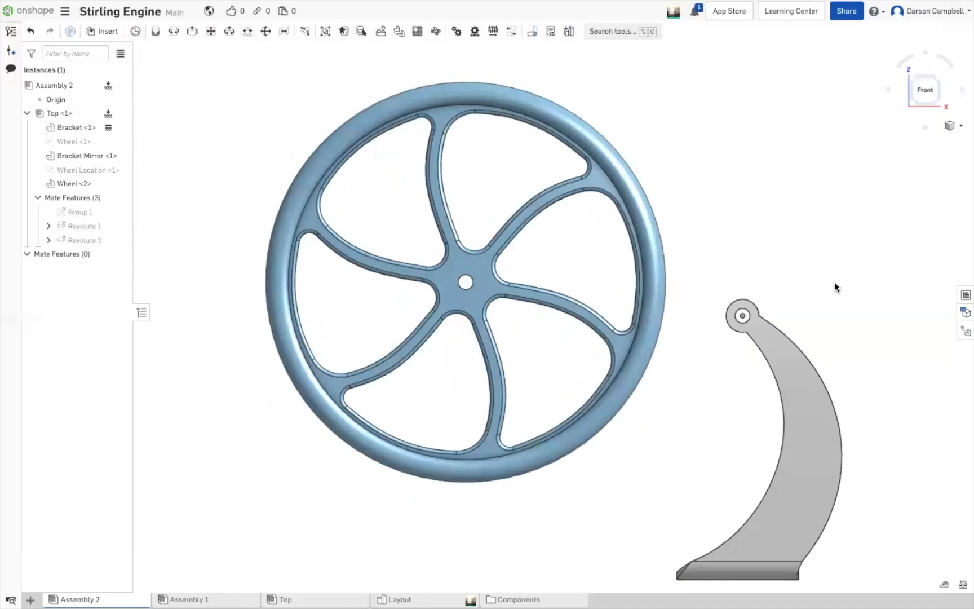
pyautogui.hotkey('shift', '7')
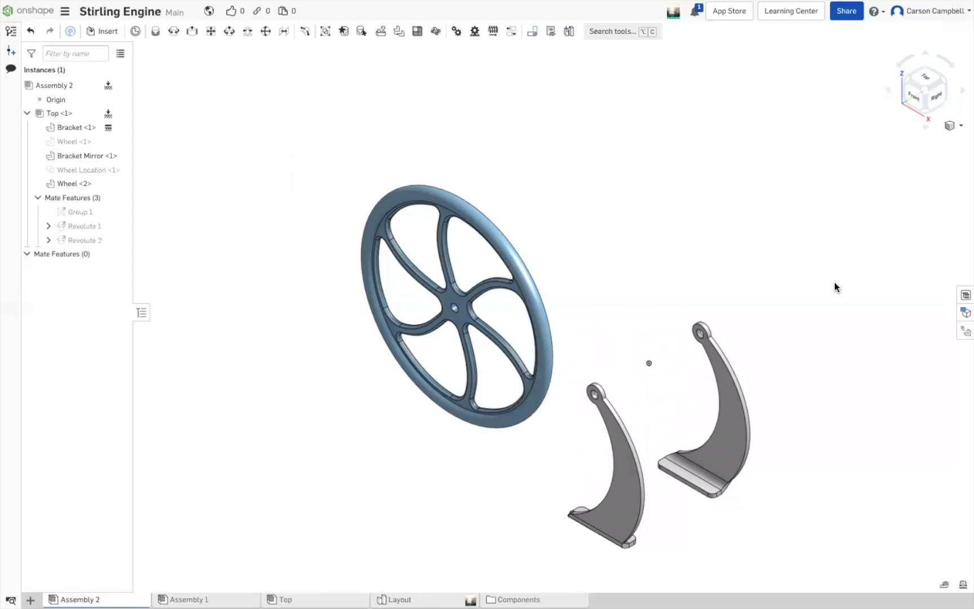
# Delete Assembly 2 from the document and hide the origin of Assembly 1
pyautogui.rightClick(79, 599)
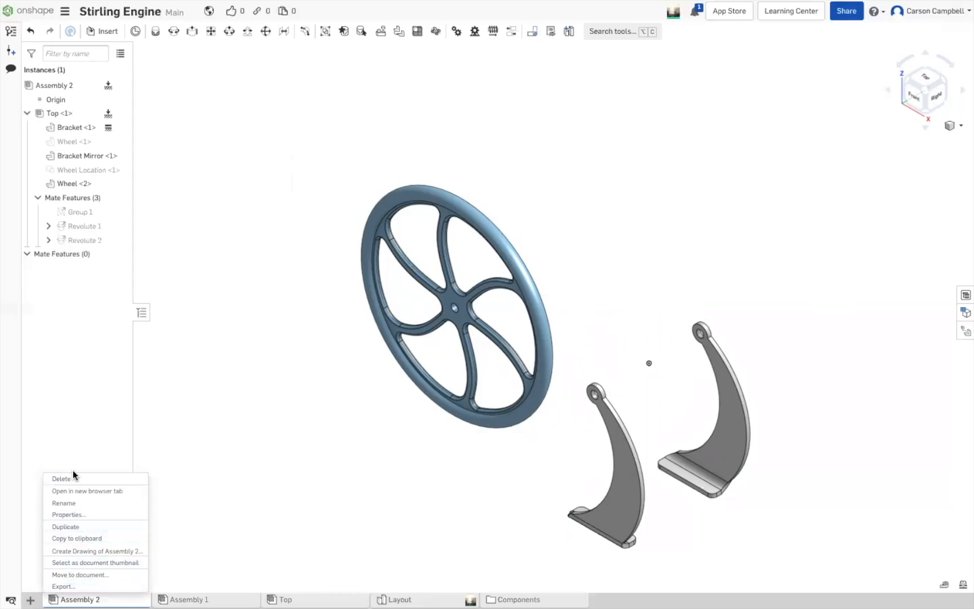
pyautogui.click(71, 474)
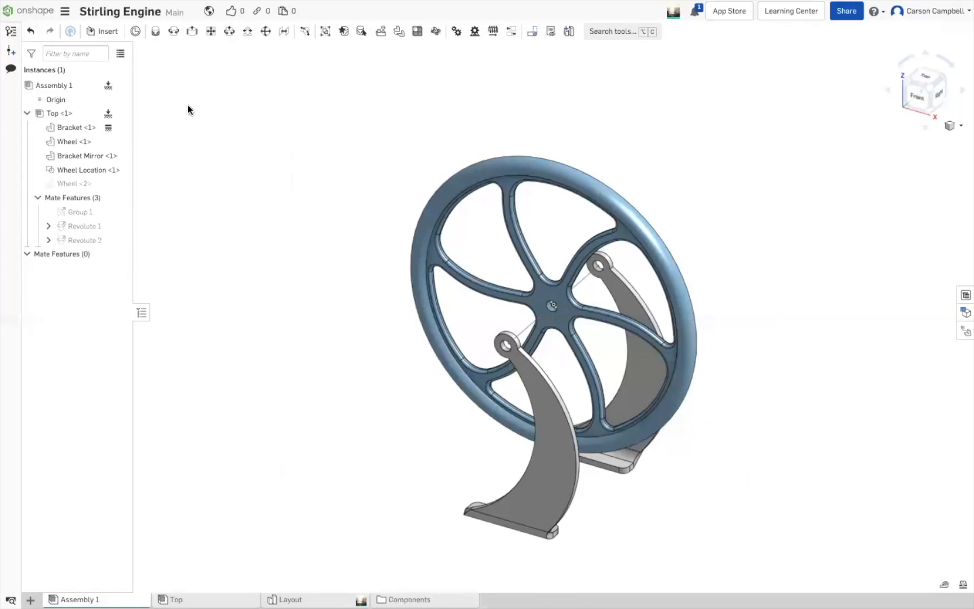
pyautogui.click(117, 96)
# Look for a way to remove the hidden Wheel <2> of the Top subassembly from within Assembly 1
pyautogui.rightClick(112, 183)
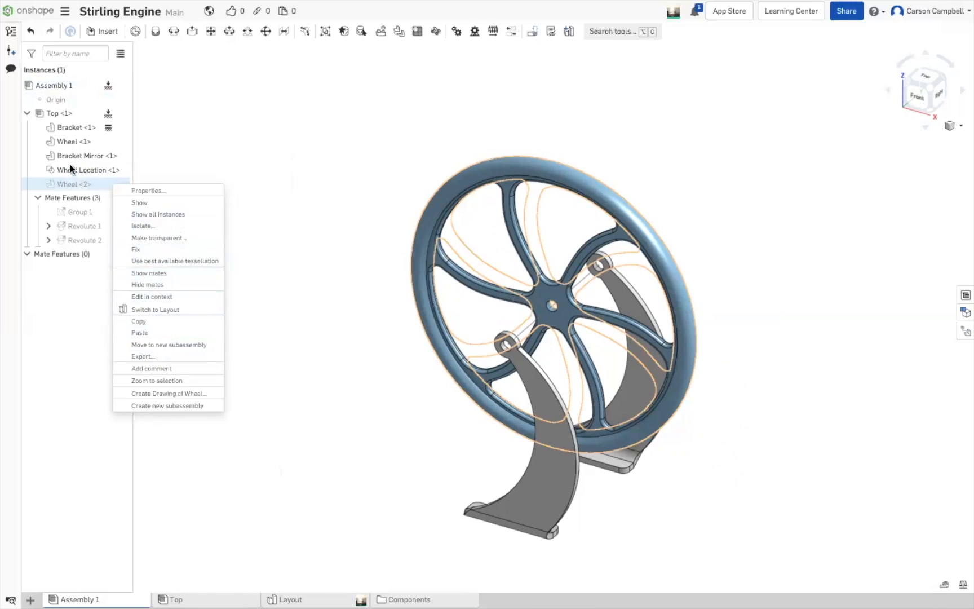
pyautogui.click(72, 181)
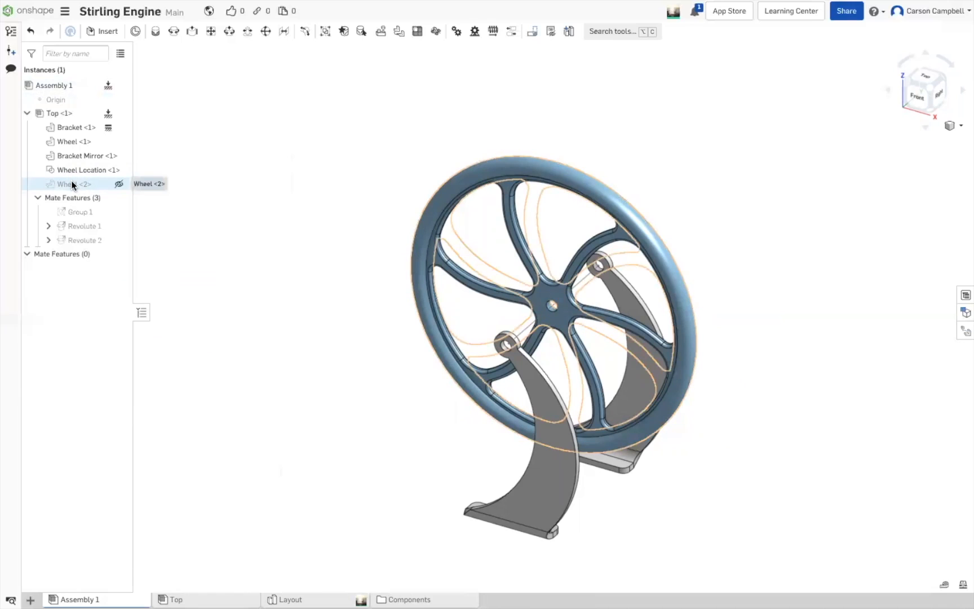
pyautogui.click(71, 181)
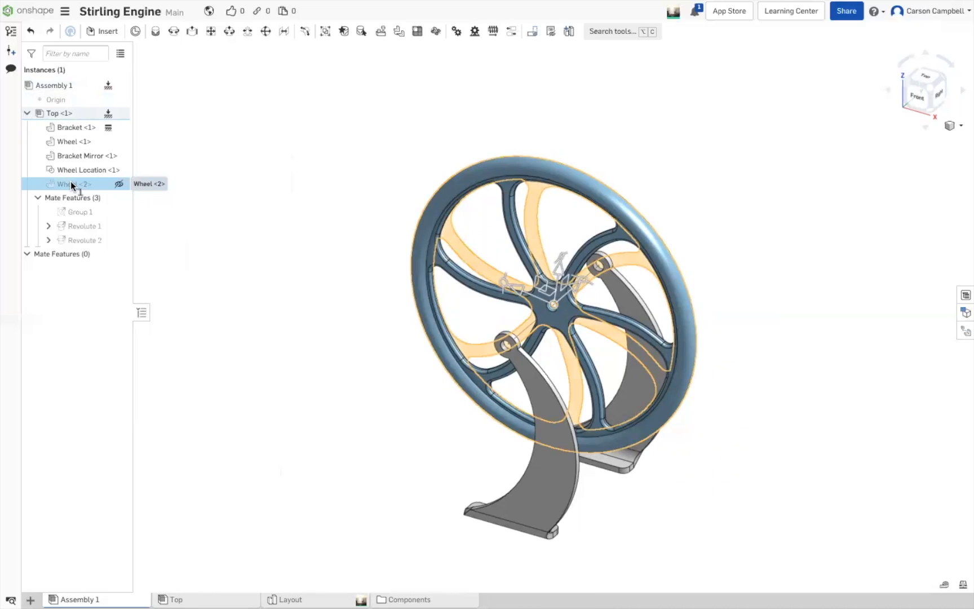
pyautogui.rightClick(71, 180)
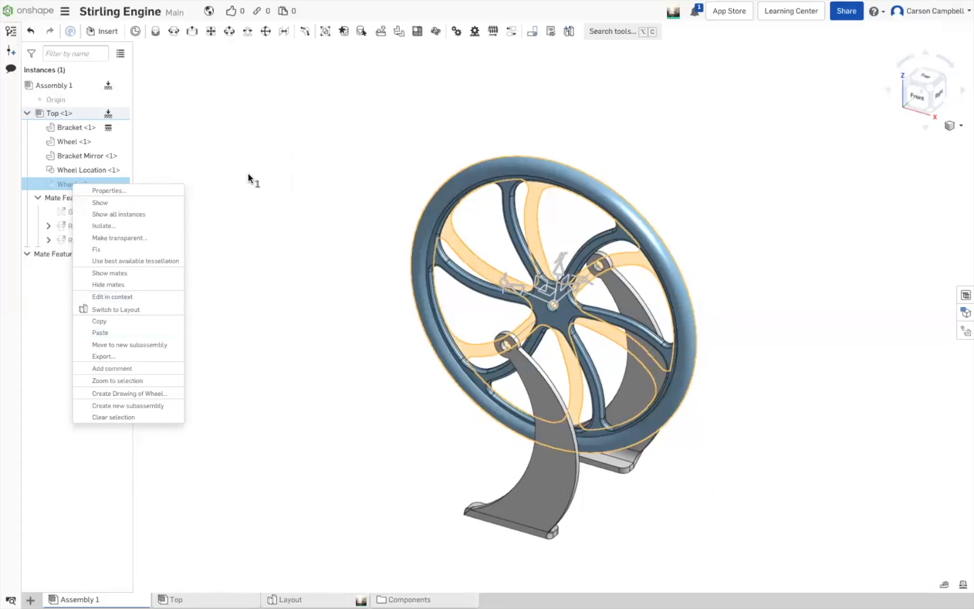
pyautogui.click(263, 185)
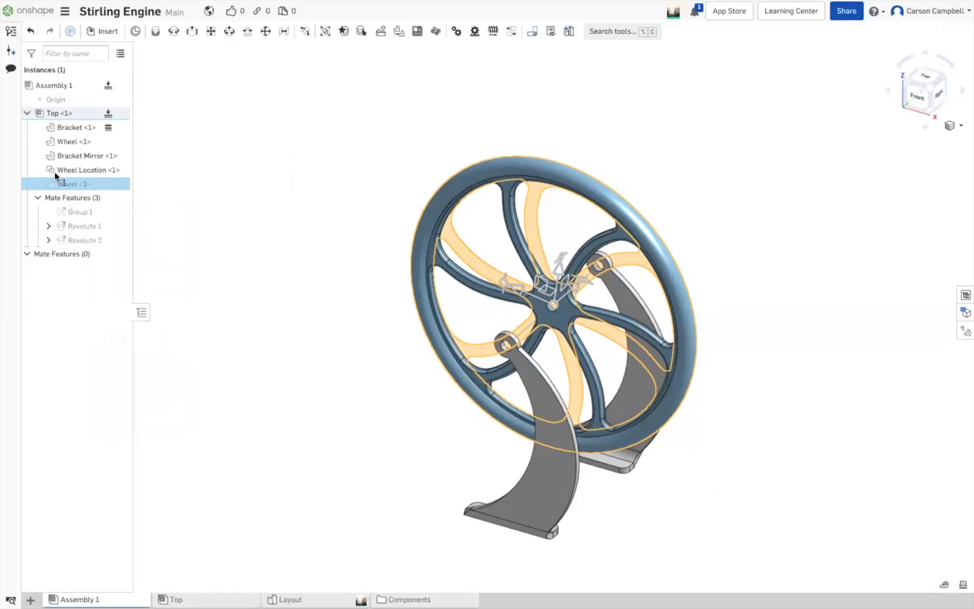
pyautogui.doubleClick(83, 184)
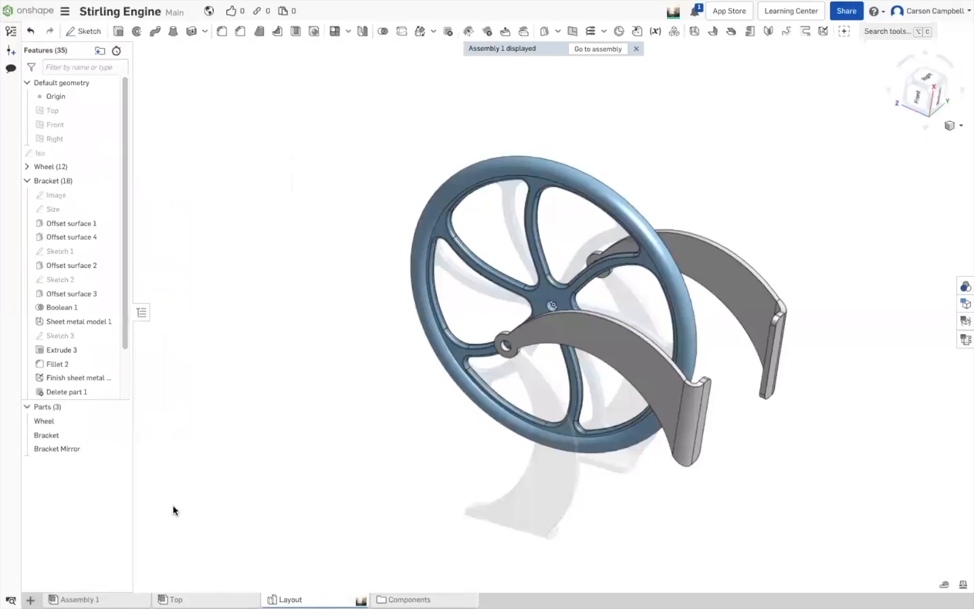
pyautogui.click(96, 599)
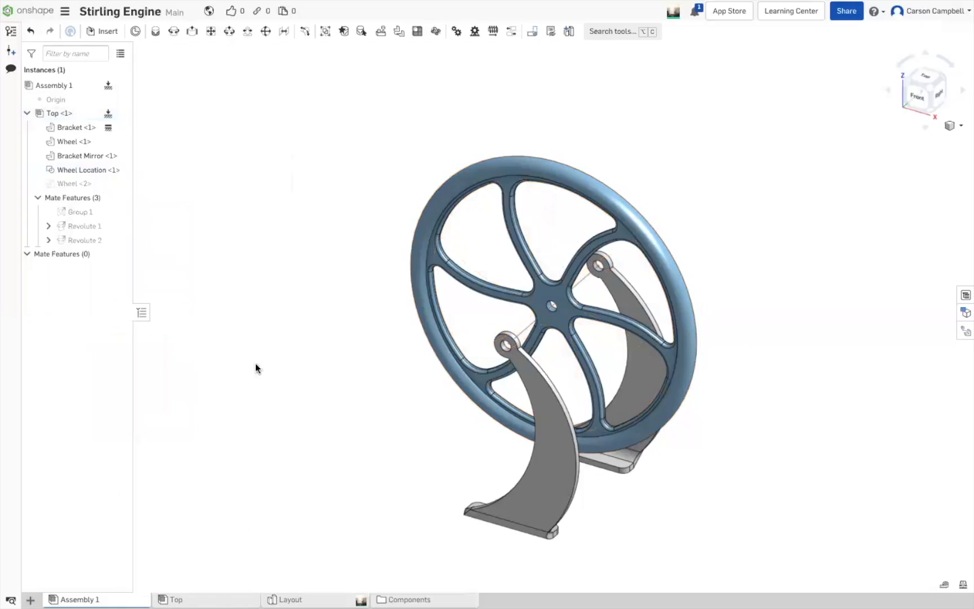
pyautogui.rightClick(93, 184)
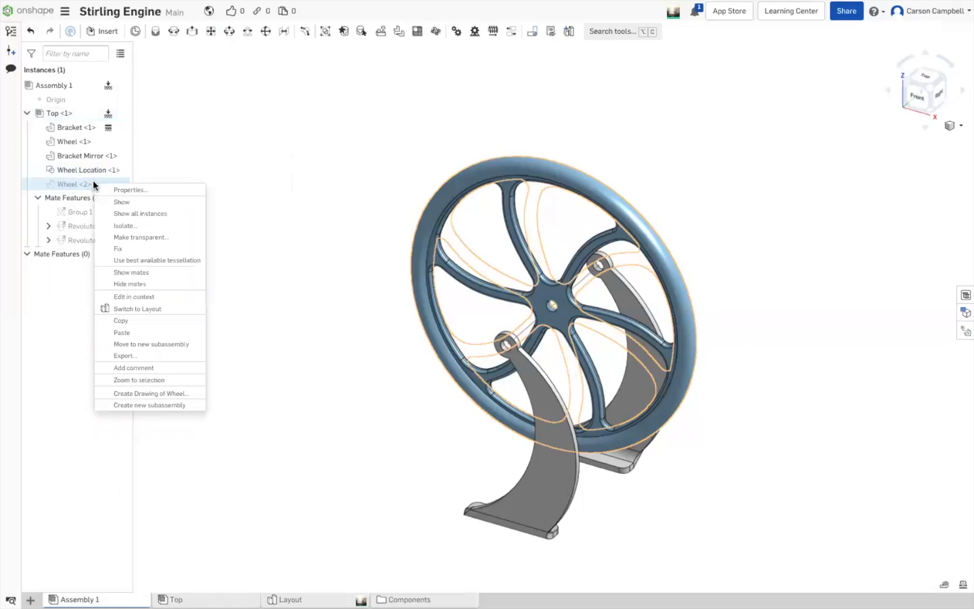
pyautogui.click(196, 148)
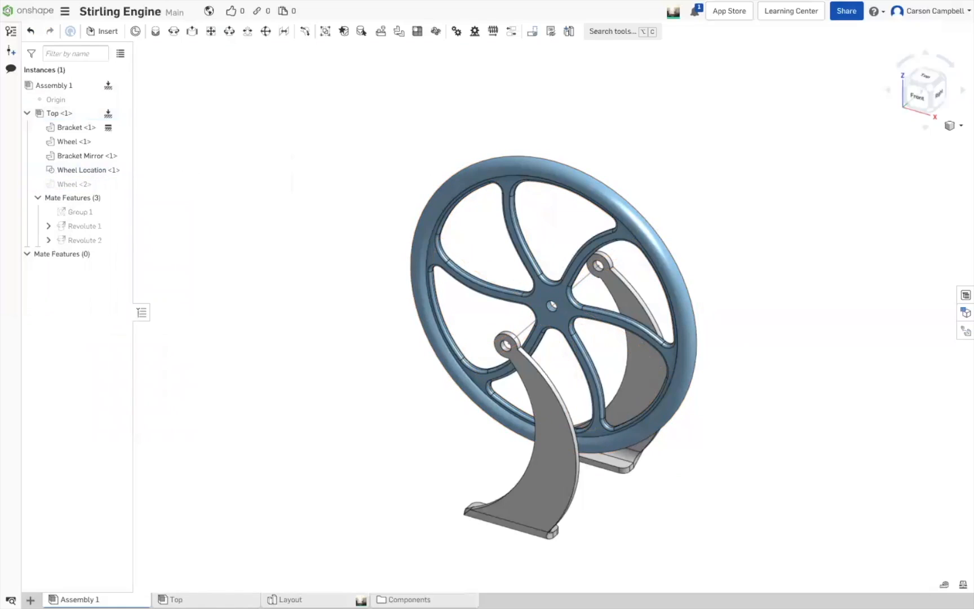
# Delete Wheel <2> from the Top assembly and undo the deletion
pyautogui.click(211, 598)
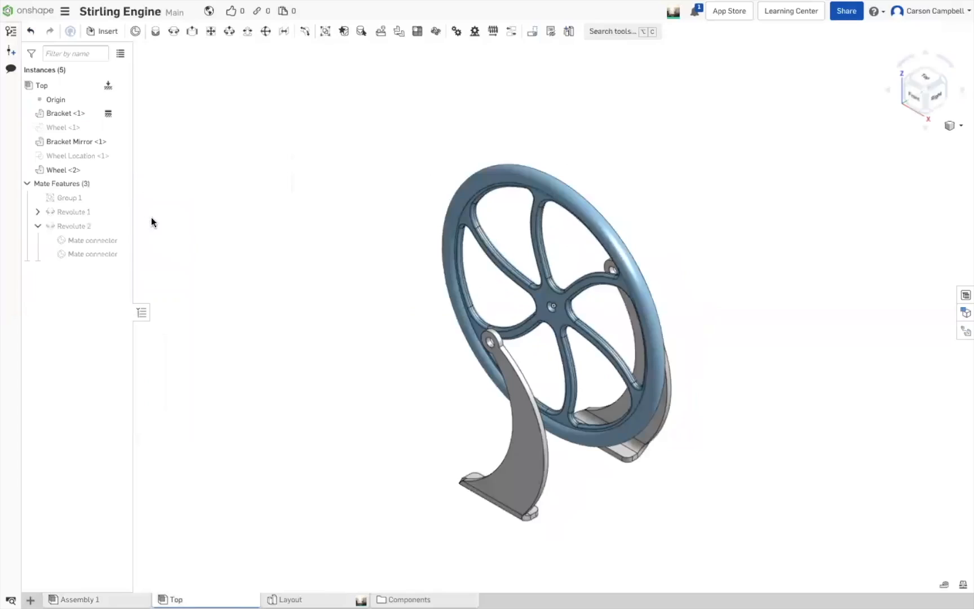
pyautogui.rightClick(77, 173)
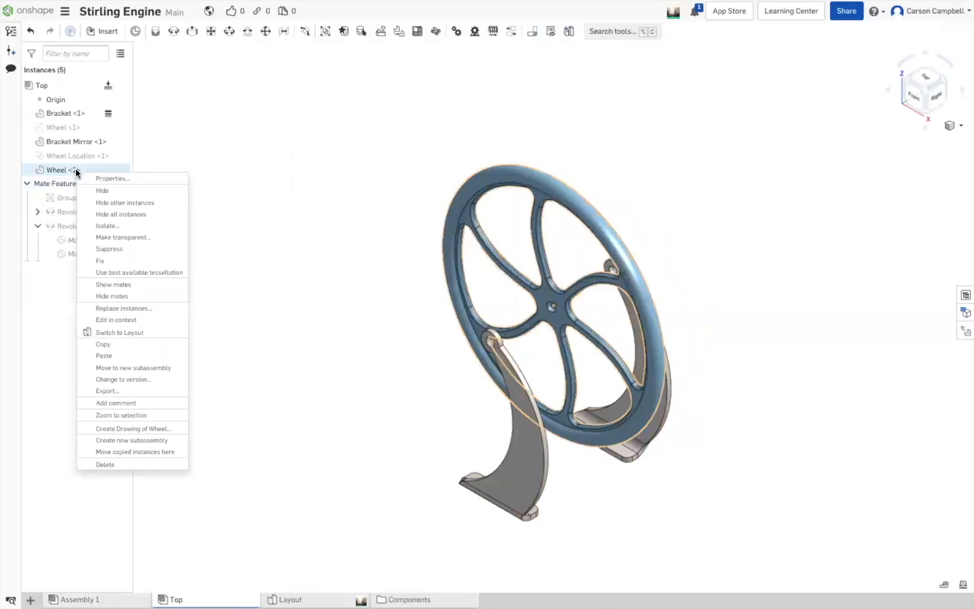
pyautogui.click(140, 466)
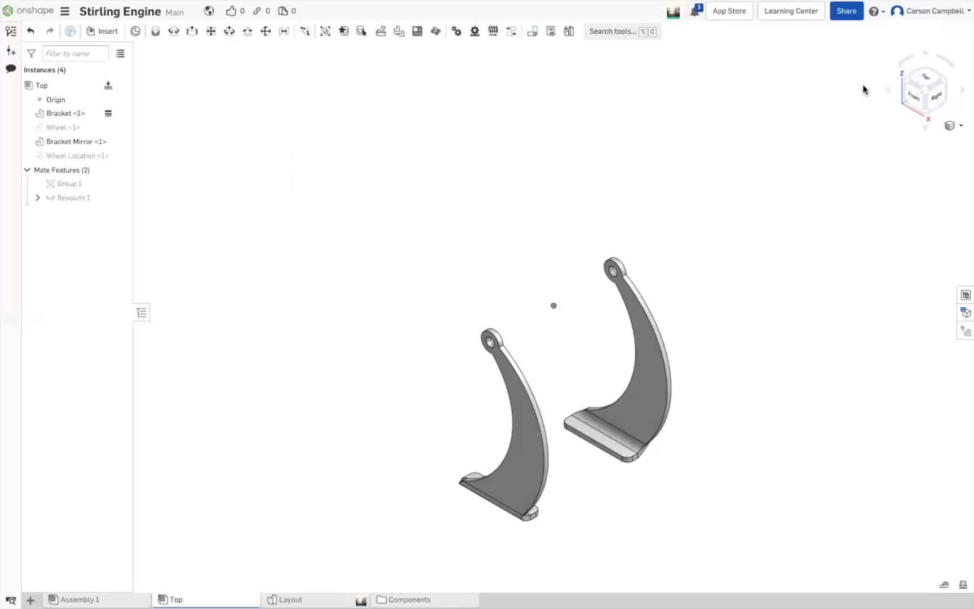
pyautogui.press('super+z')
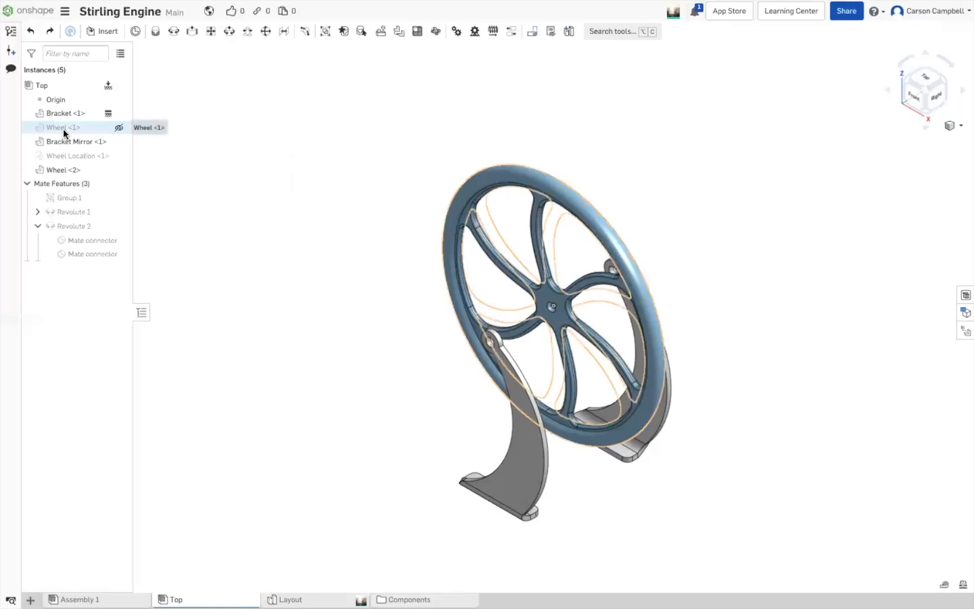
# Select Wheel <2> in the Top assembly and open a new bug report
pyautogui.click(66, 170)
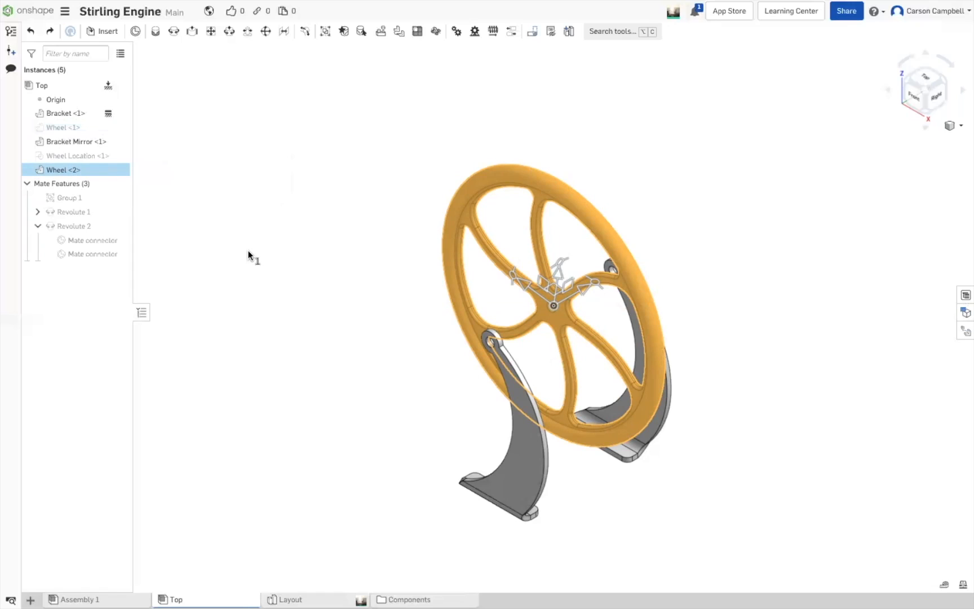
pyautogui.click(880, 12)
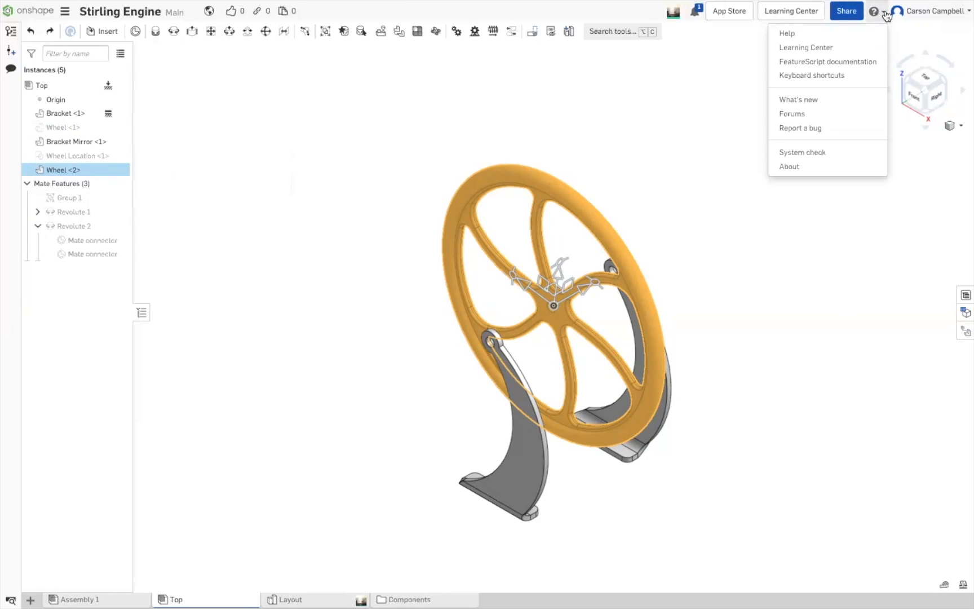
pyautogui.click(844, 129)
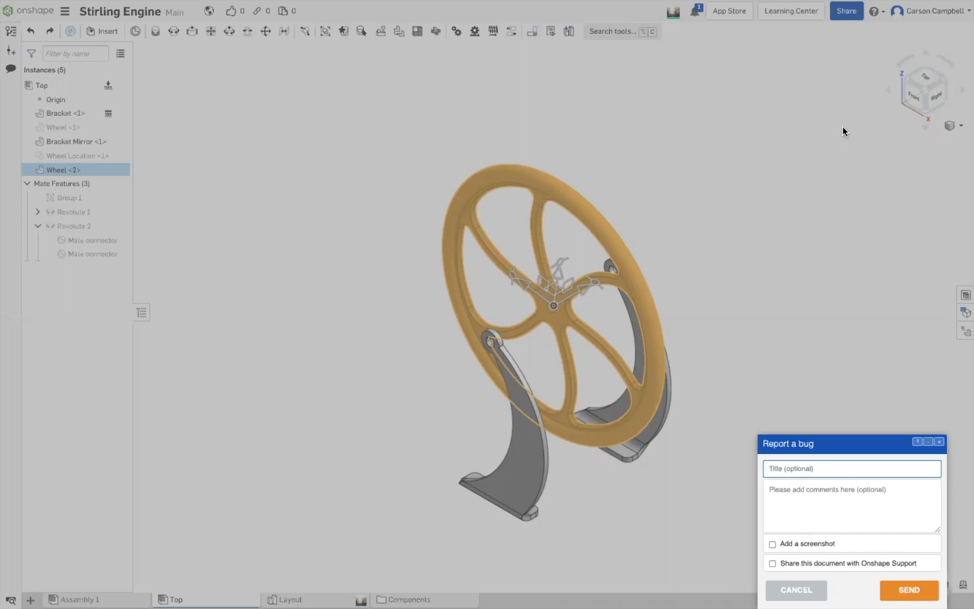
# Title the bug report "Do not delete dependency"
pyautogui.write('Do not delete dependacn')
pyautogui.press('BackSpace')
pyautogui.write('y')
pyautogui.rightClick(837, 470)
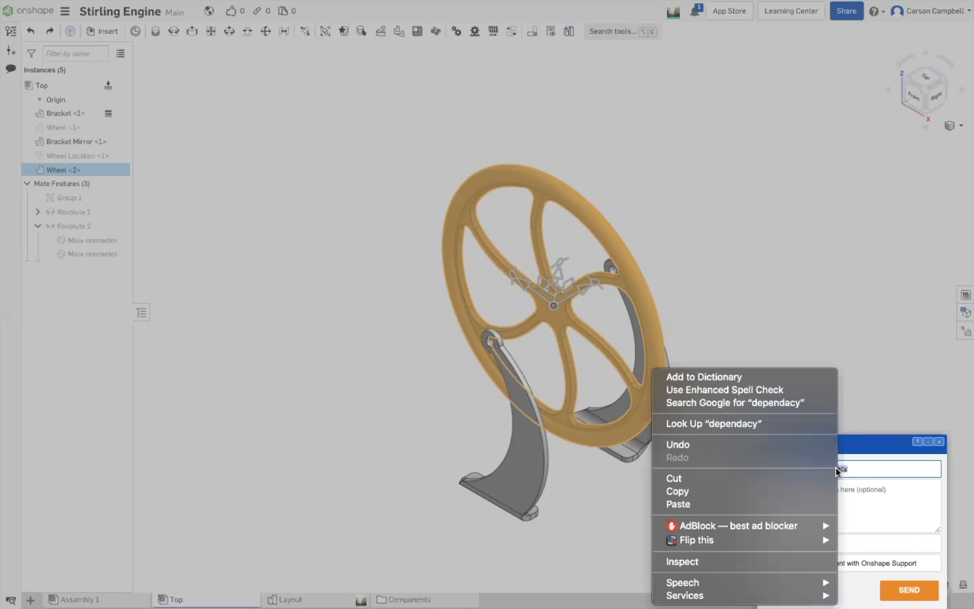
pyautogui.click(862, 365)
pyautogui.moveTo(861, 469); pyautogui.dragTo(816, 469)
pyautogui.write('ependecy')
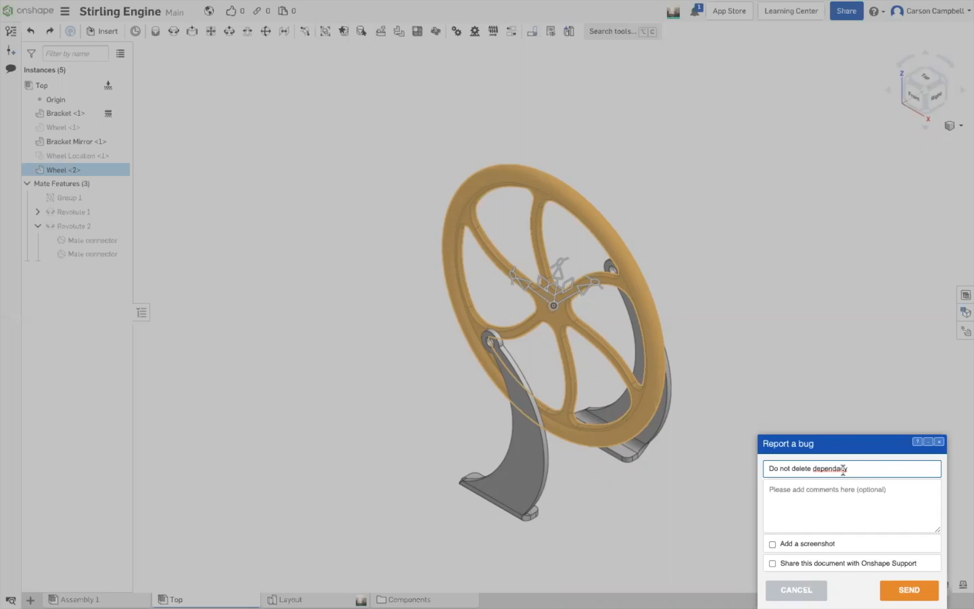
pyautogui.press('BackSpace')
pyautogui.press('BackSpace')
pyautogui.write('ncy')
pyautogui.press('BackSpace')
pyautogui.press('BackSpace')
pyautogui.press('BackSpace')
pyautogui.press('BackSpace')
pyautogui.write('ency')
# Add the bug report comment "When I delete wheel 2, revolute 2 is removed. Revolute 2 should error out."
pyautogui.click(818, 498)
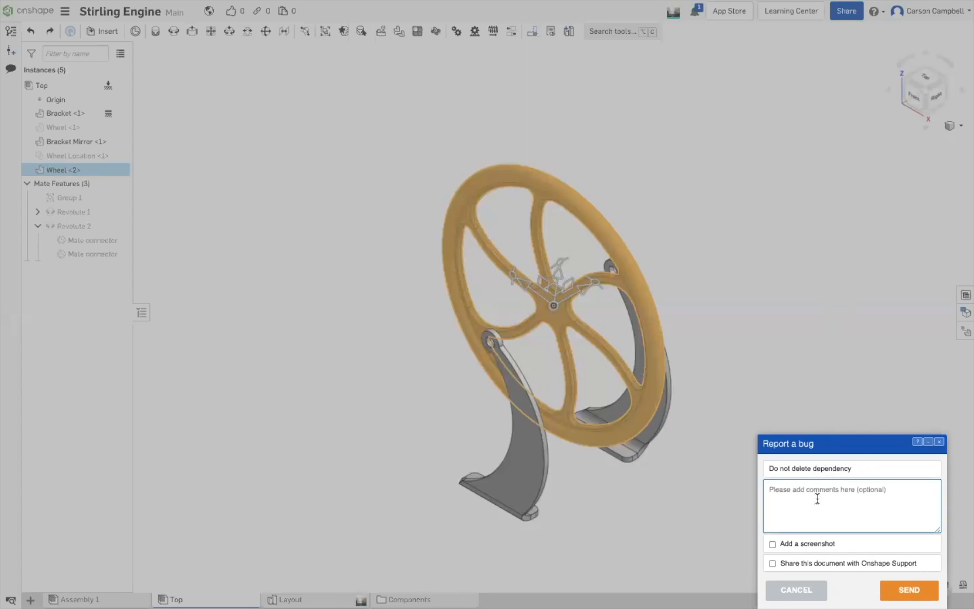
pyautogui.write('When I delete wheel 2, revolute 2 is  removed. Re')
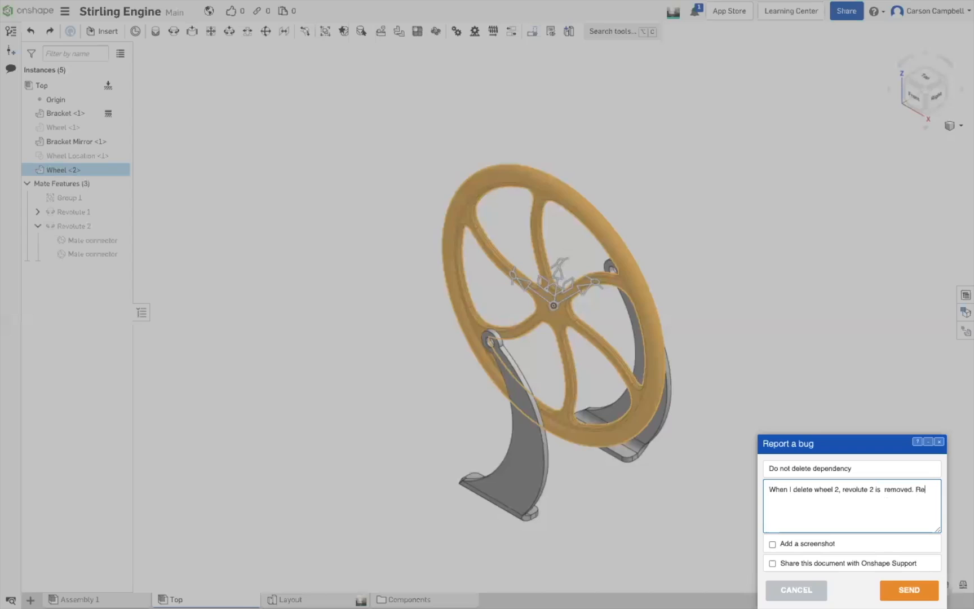
pyautogui.write('volute 2 should ero')
pyautogui.press('BackSpace')
pyautogui.write('ror out.')
# Include a screenshot, share the document with Onshape Support, and send the bug report
pyautogui.click(773, 543)
pyautogui.click(772, 563)
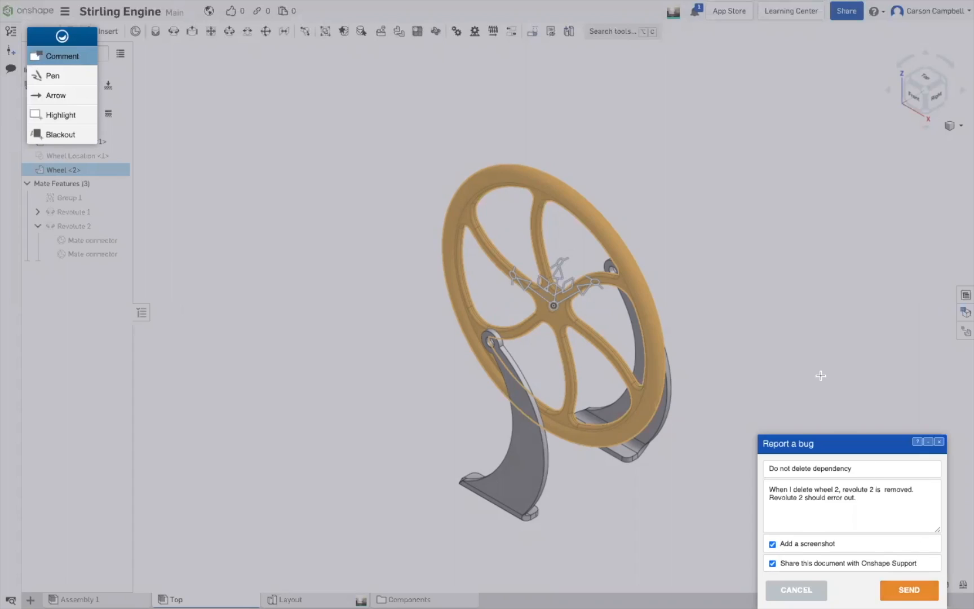
pyautogui.click(901, 589)
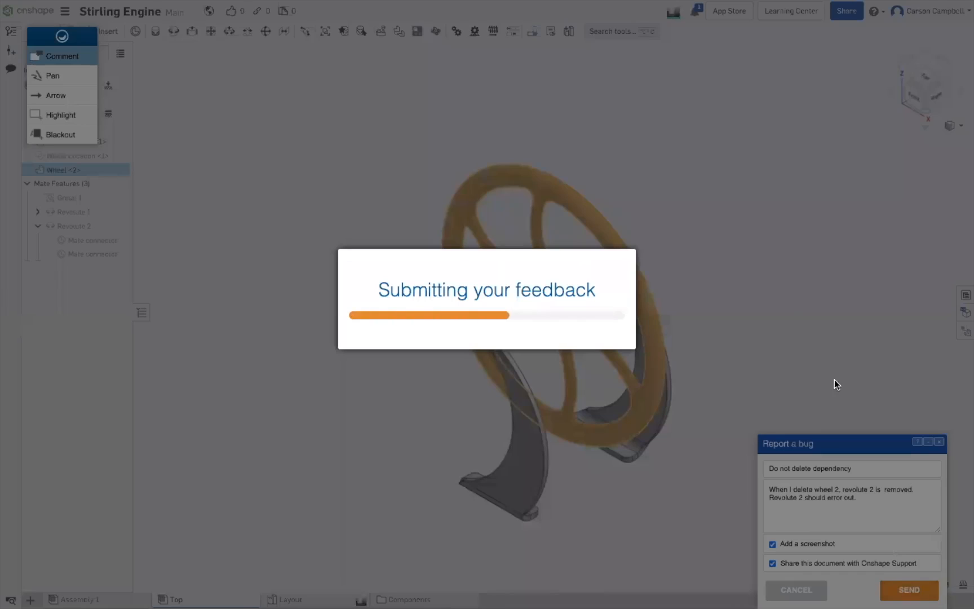
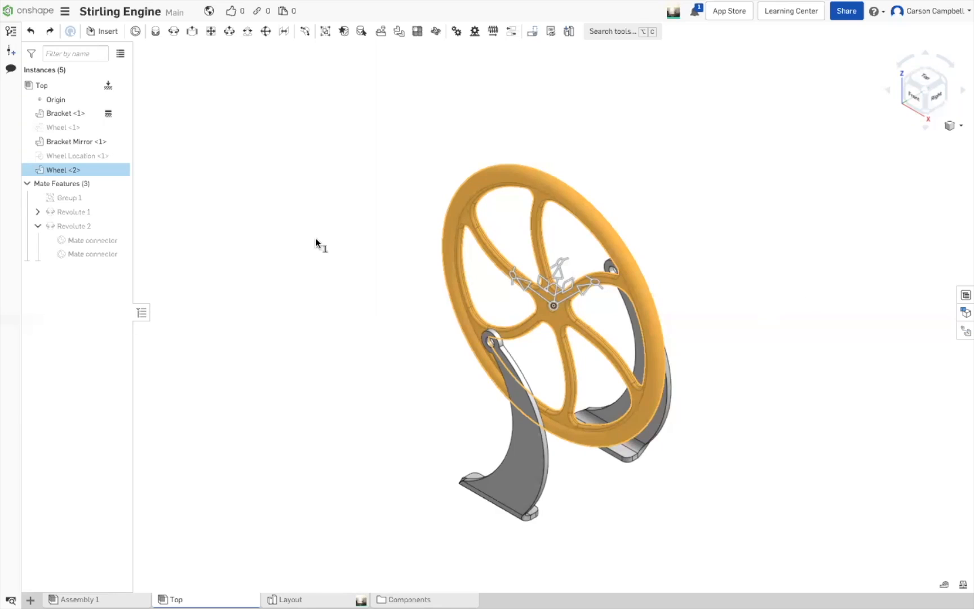
# Delete Wheel <2> from the Top assembly and show Wheel <1>
pyautogui.press('Delete')
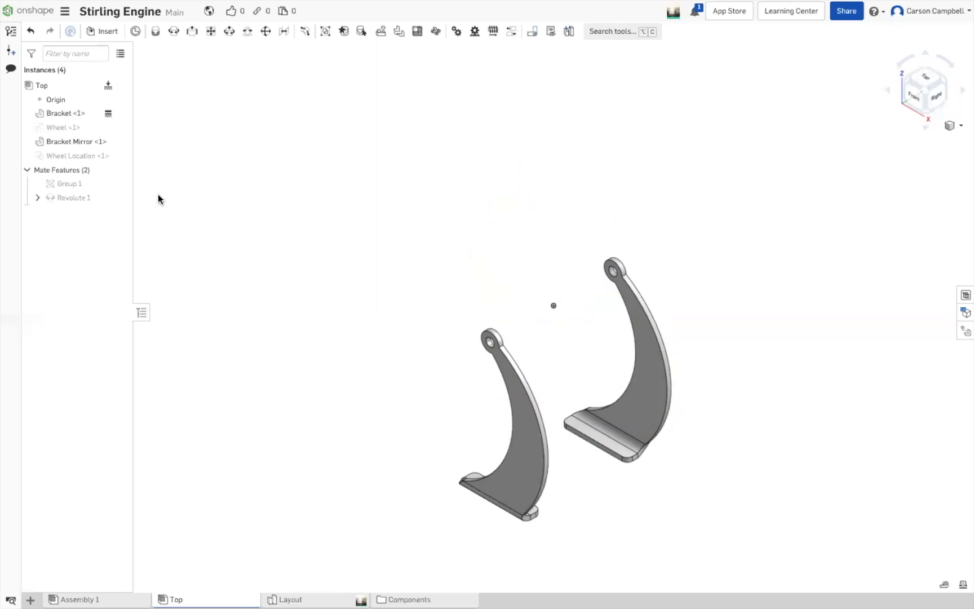
pyautogui.click(178, 129)
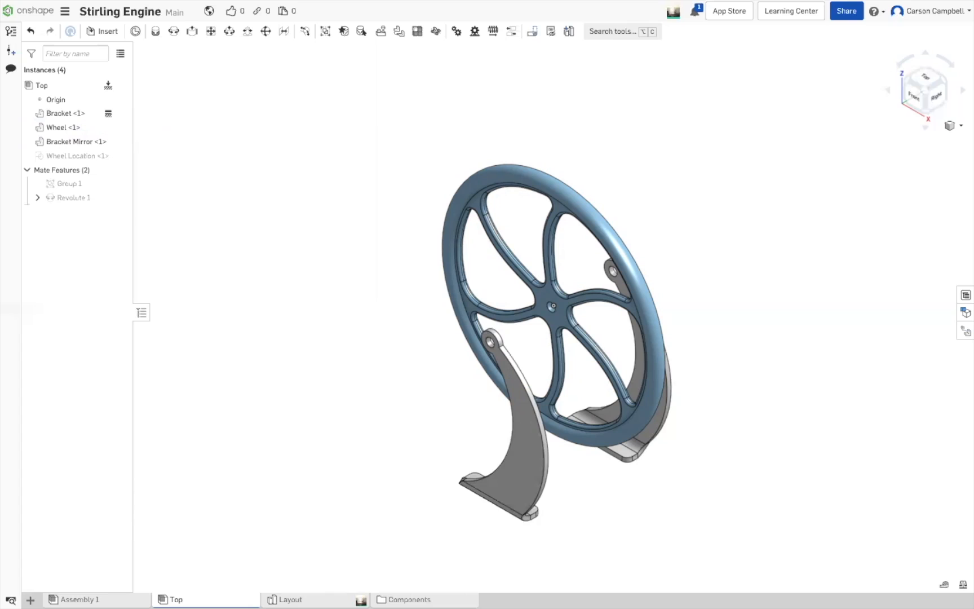
# Delete Assembly 1 from the document and rotate the wheel slightly in the Top assembly to test its motion
pyautogui.rightClick(89, 599)
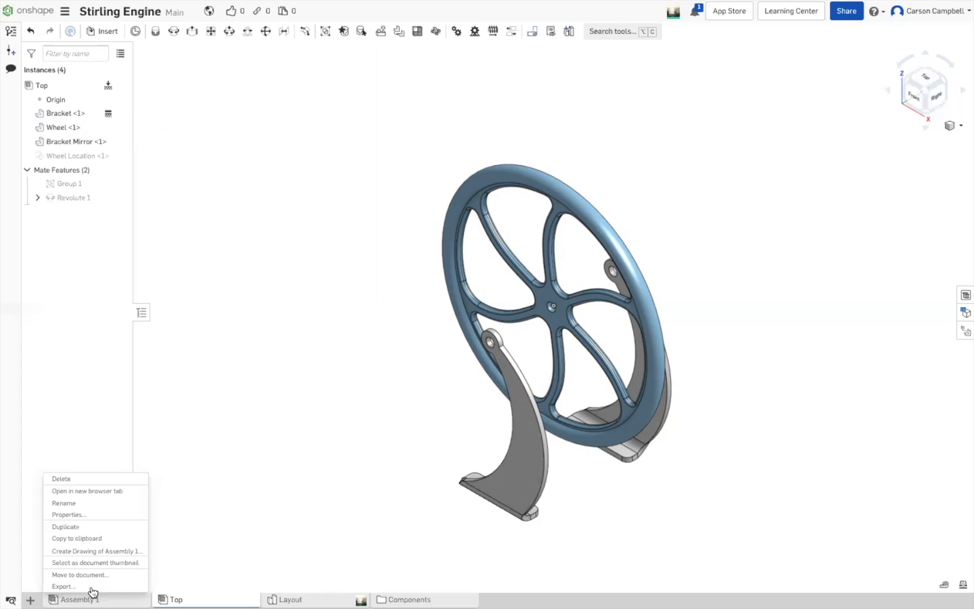
pyautogui.click(83, 479)
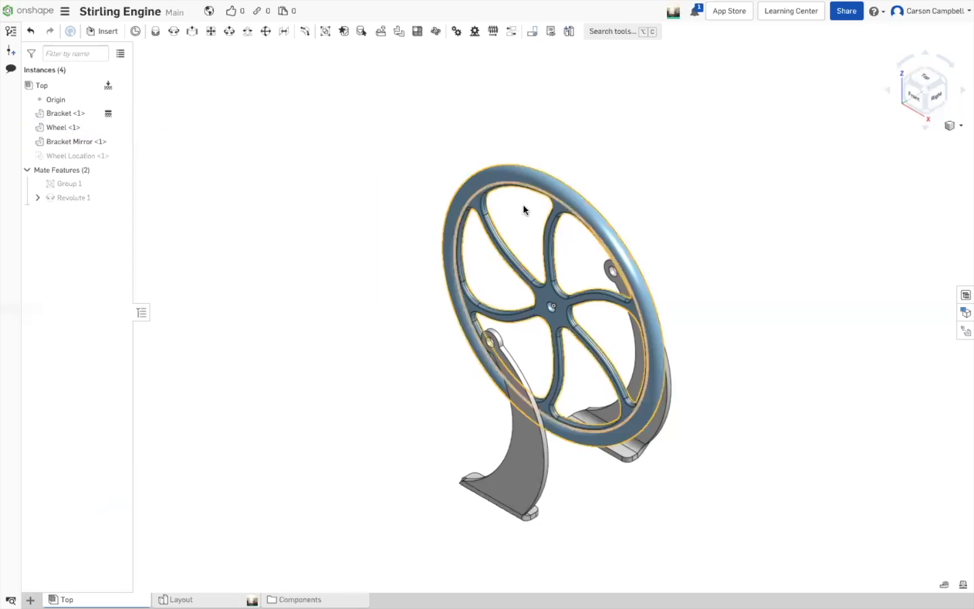
pyautogui.moveTo(314, 352); pyautogui.dragTo(339, 413)
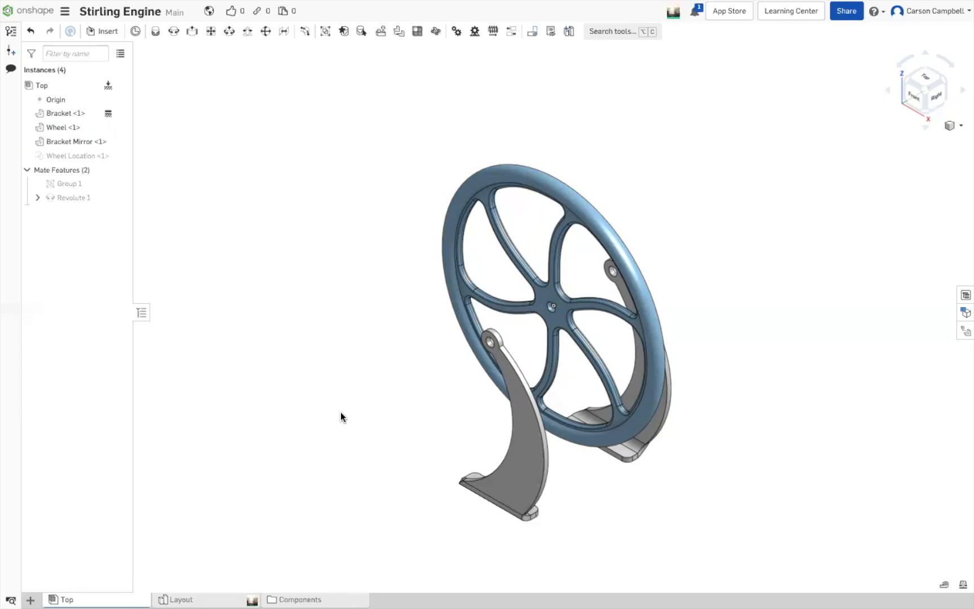
pyautogui.click(520, 483)
pyautogui.click(520, 479)
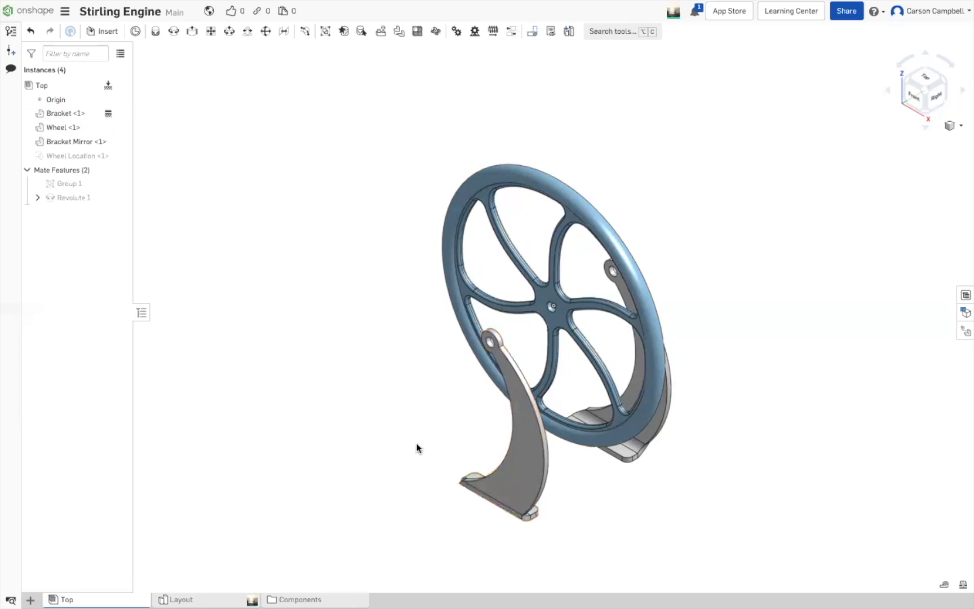
# Open the Layout part studio from Bracket <1> and hide the Bracket, Bracket Mirror and Wheel parts
pyautogui.click(61, 114)
pyautogui.doubleClick(60, 114)
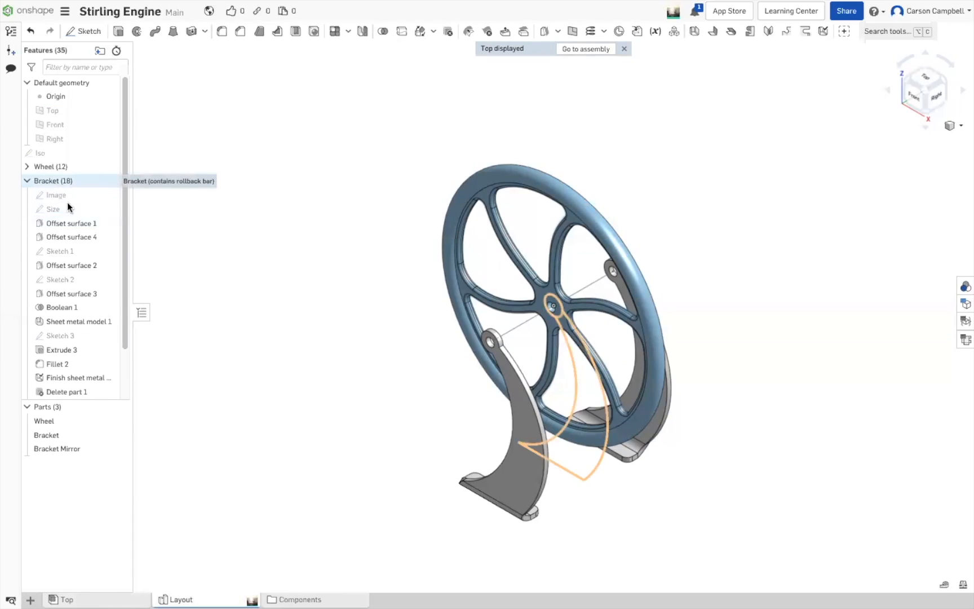
pyautogui.click(119, 436)
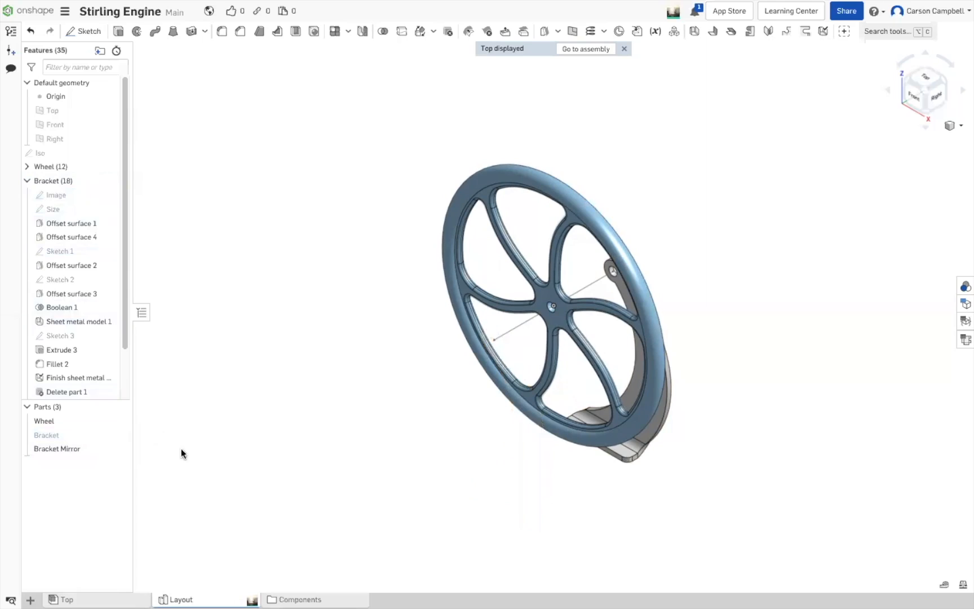
pyautogui.click(119, 449)
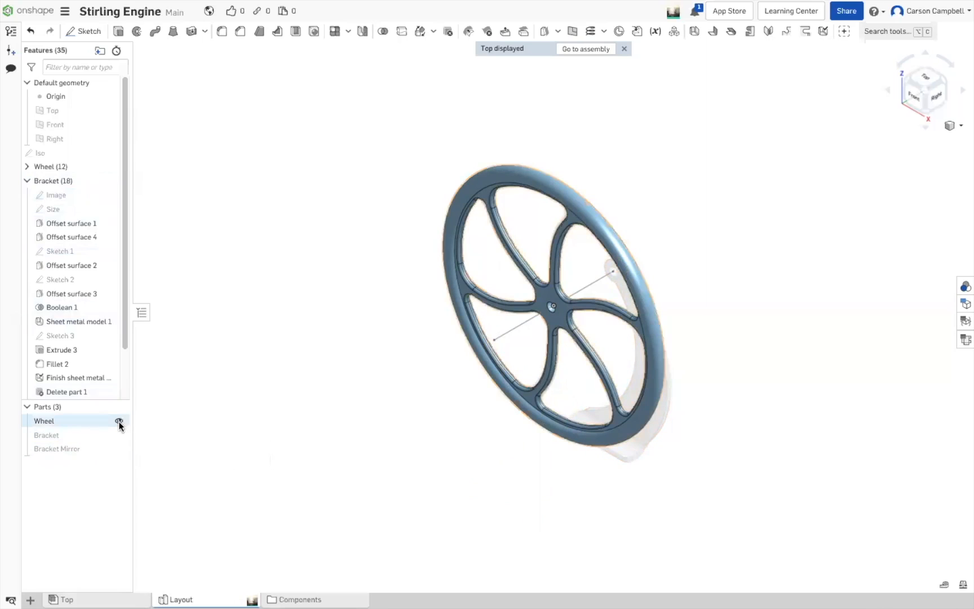
pyautogui.click(119, 421)
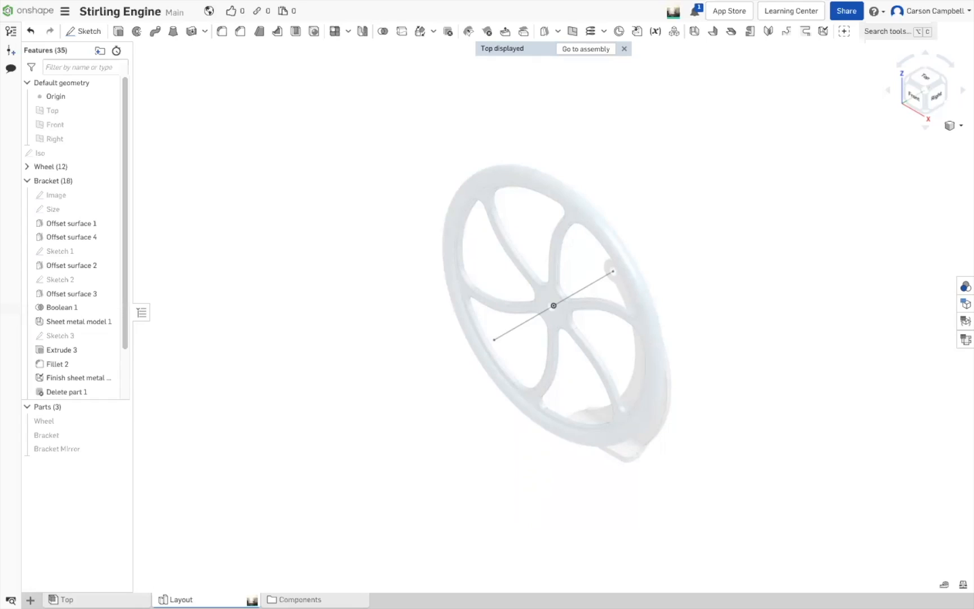
# Return to the Top assembly and reset the Revolute 1 mate
pyautogui.moveTo(161, 607)
pyautogui.click(90, 599)
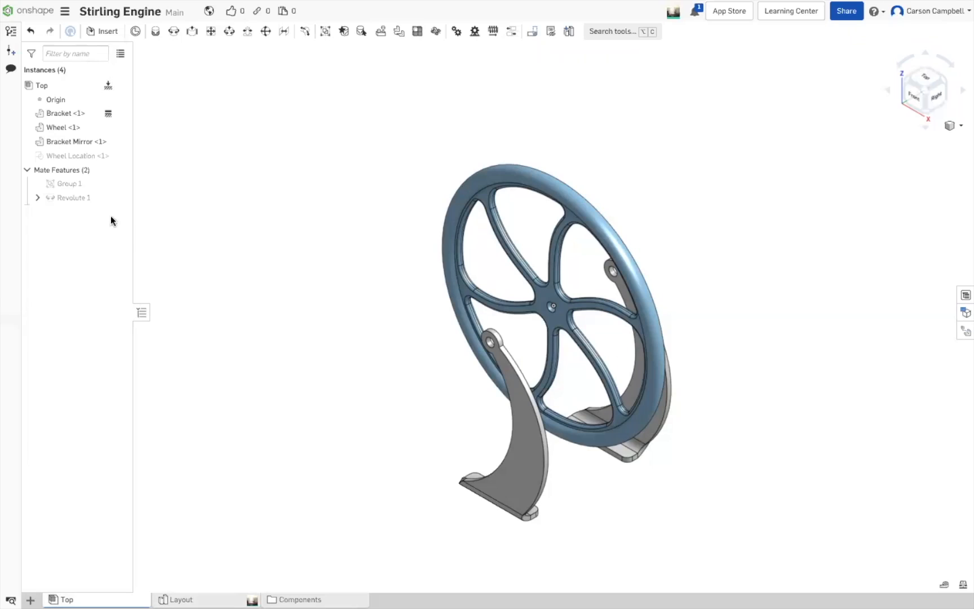
pyautogui.rightClick(85, 196)
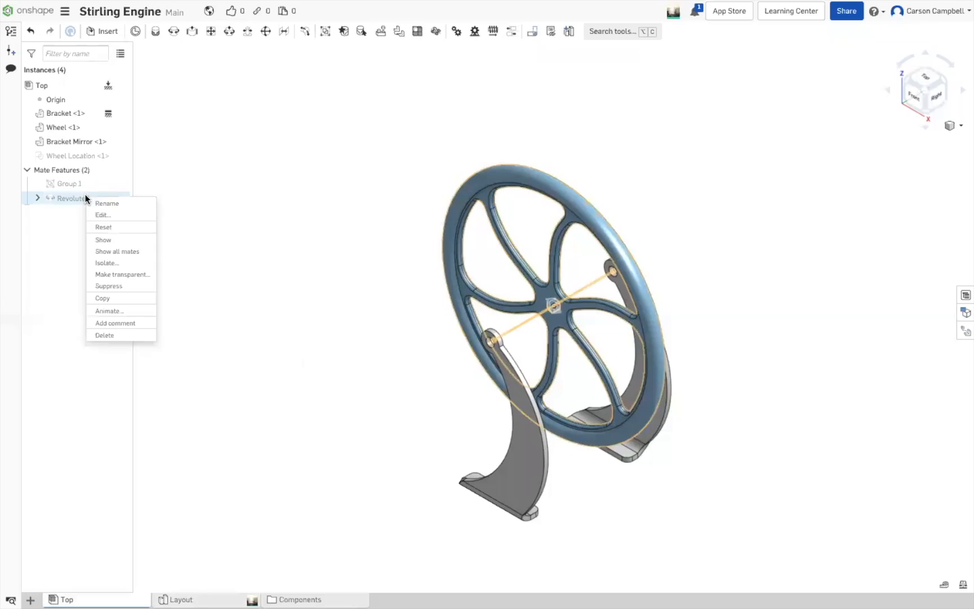
pyautogui.click(112, 227)
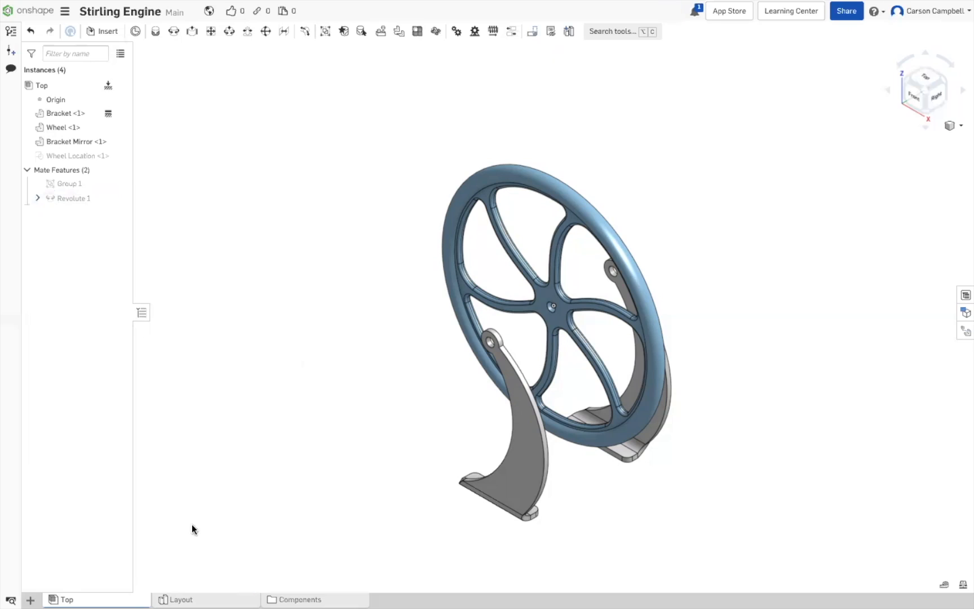
# Show the Wheel part in the Layout part studio and compare its orientation with the wheel in the Top assembly
pyautogui.click(186, 599)
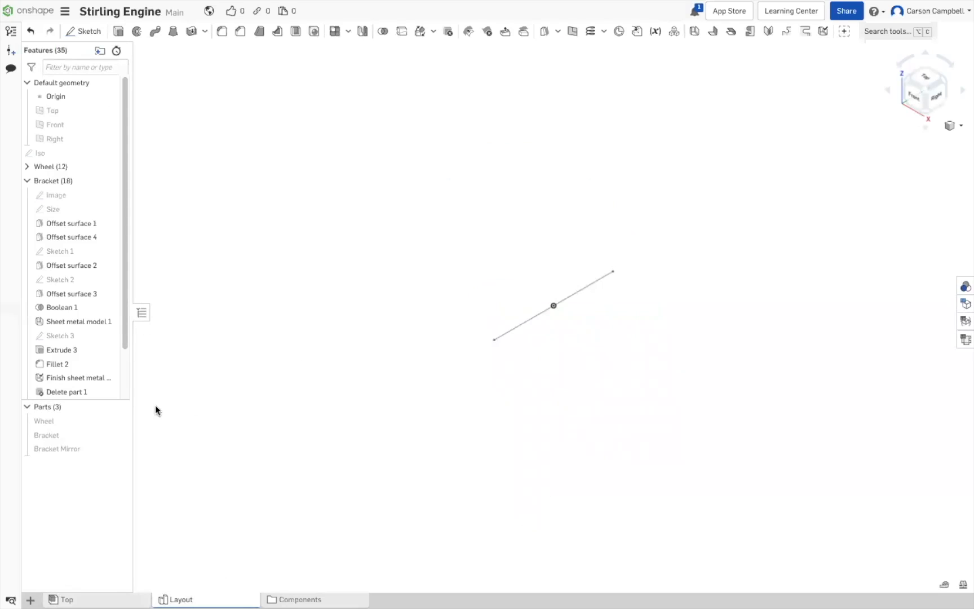
pyautogui.click(118, 421)
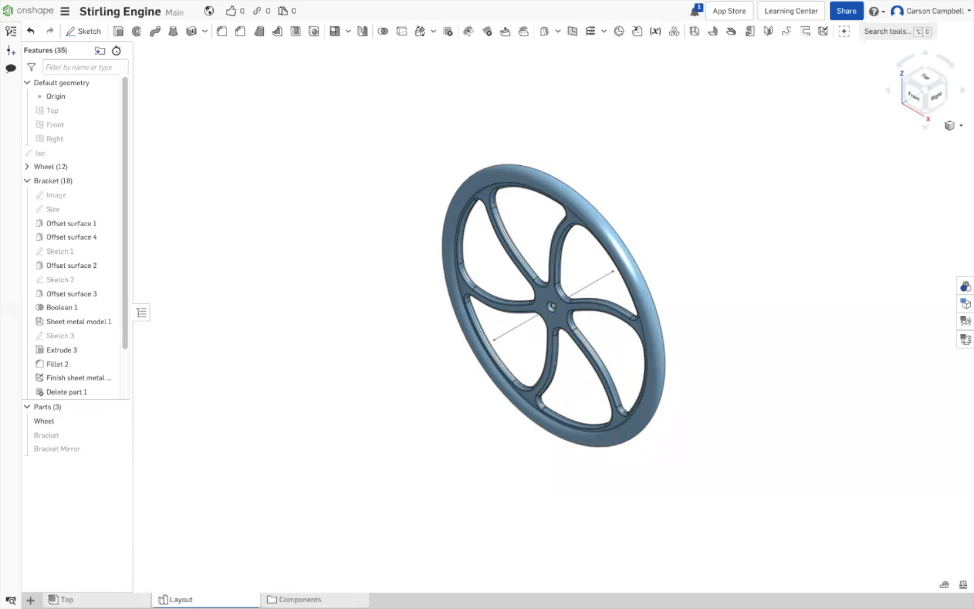
pyautogui.click(124, 599)
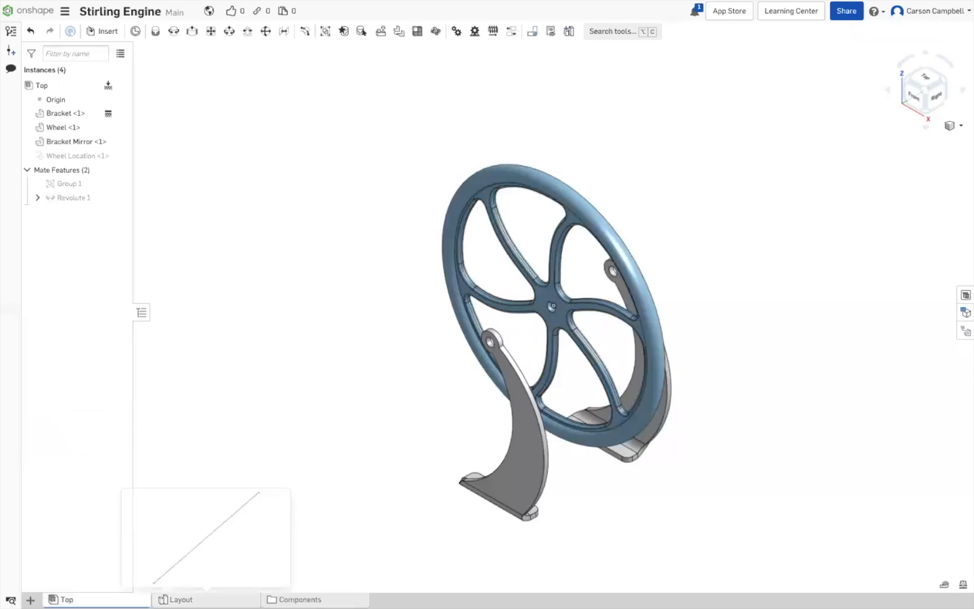
pyautogui.click(194, 599)
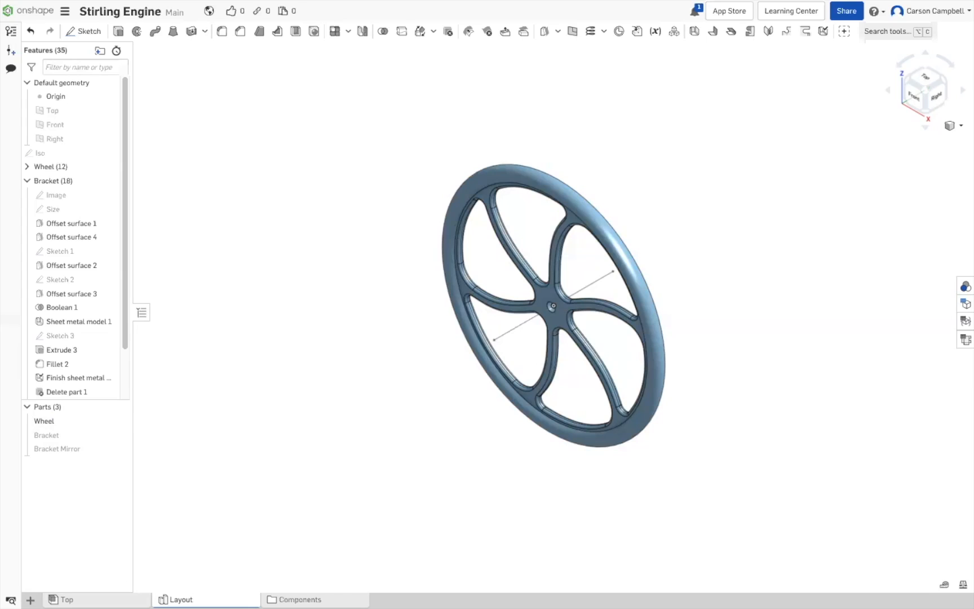
pyautogui.click(123, 599)
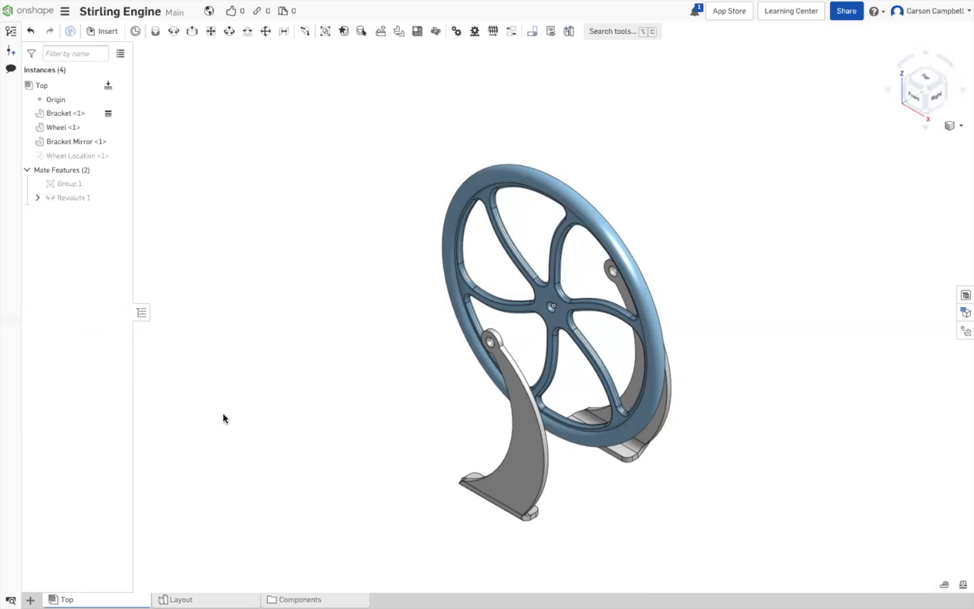
# Rotate the wheel in the Top assembly and inspect the angle of the Revolute 1 mate
pyautogui.click(554, 187)
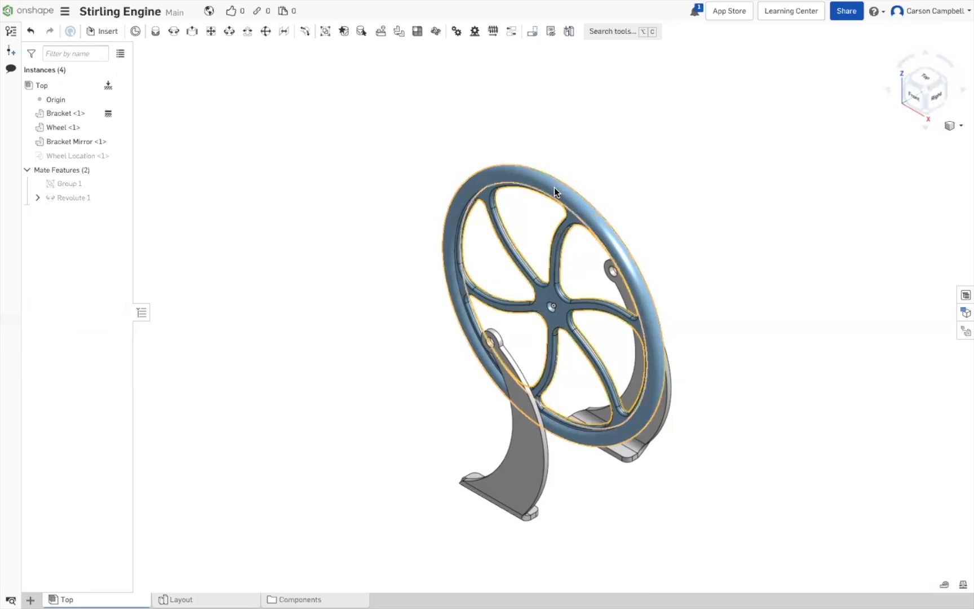
pyautogui.moveTo(340, 234)
pyautogui.mouseDown()
pyautogui.moveTo(598, 516)
pyautogui.moveTo(144, 20)
pyautogui.moveTo(420, 240)
pyautogui.moveTo(348, 231)
pyautogui.mouseUp()
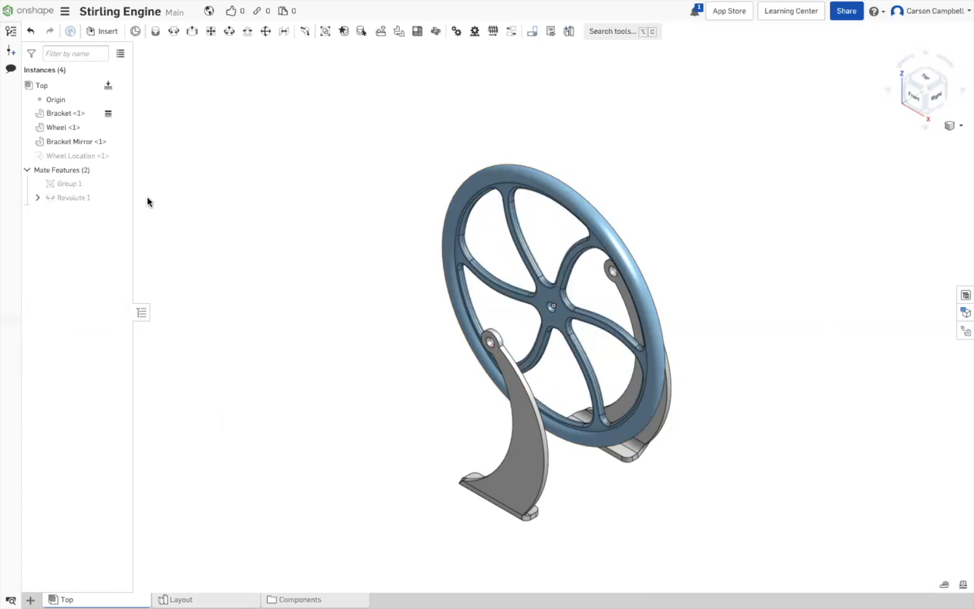
pyautogui.click(91, 198)
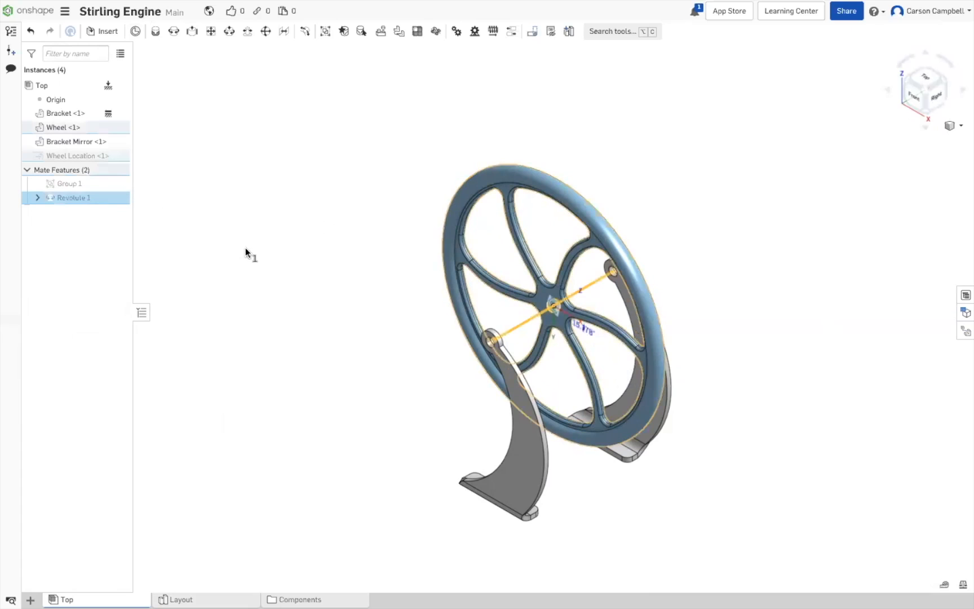
pyautogui.moveTo(277, 285); pyautogui.dragTo(315, 285, button='right')
pyautogui.scroll(6, 589, 333)
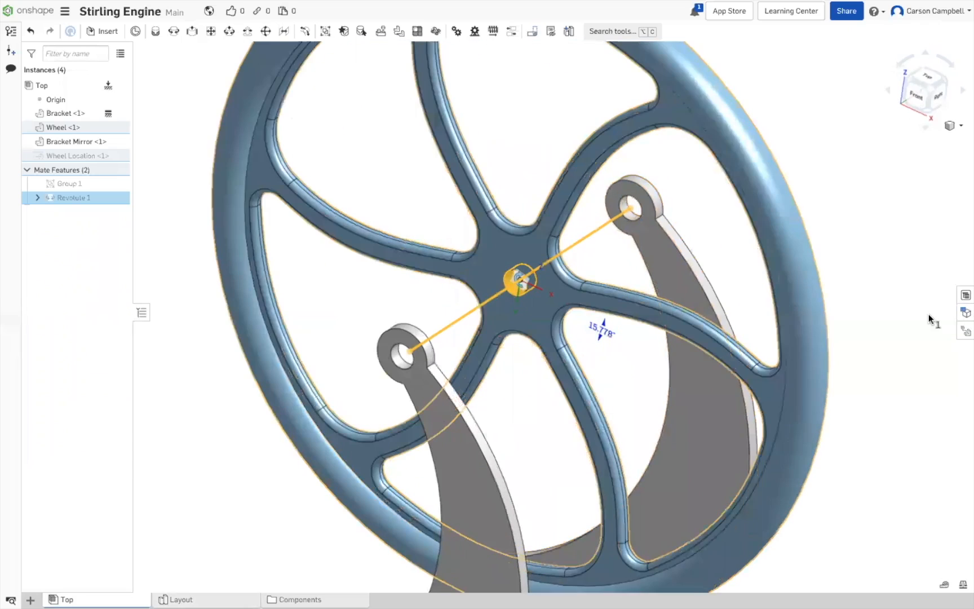
pyautogui.scroll(-5, 929, 314)
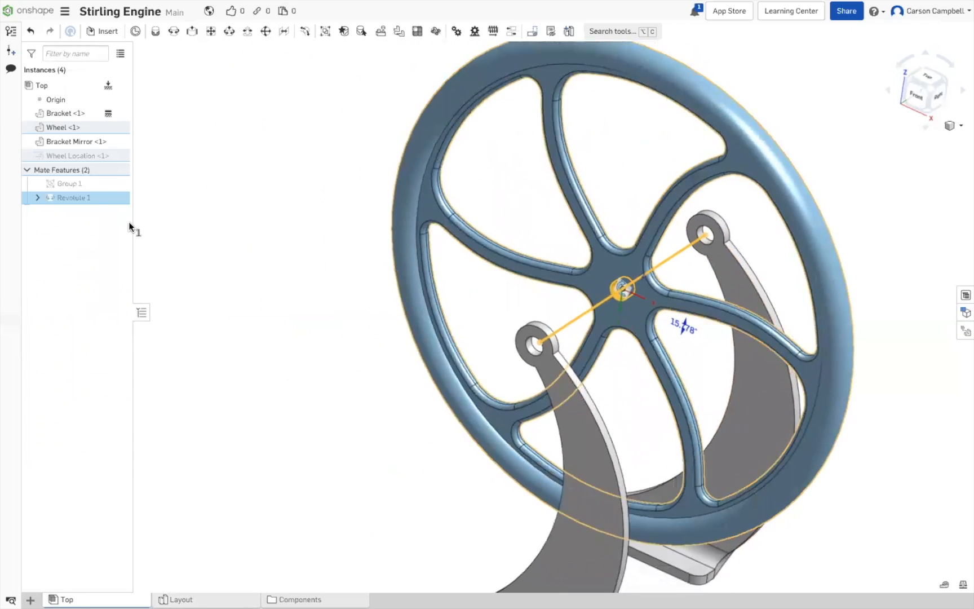
# Reset the Revolute 1 mate and check the wheel's angle at the hub
pyautogui.rightClick(76, 199)
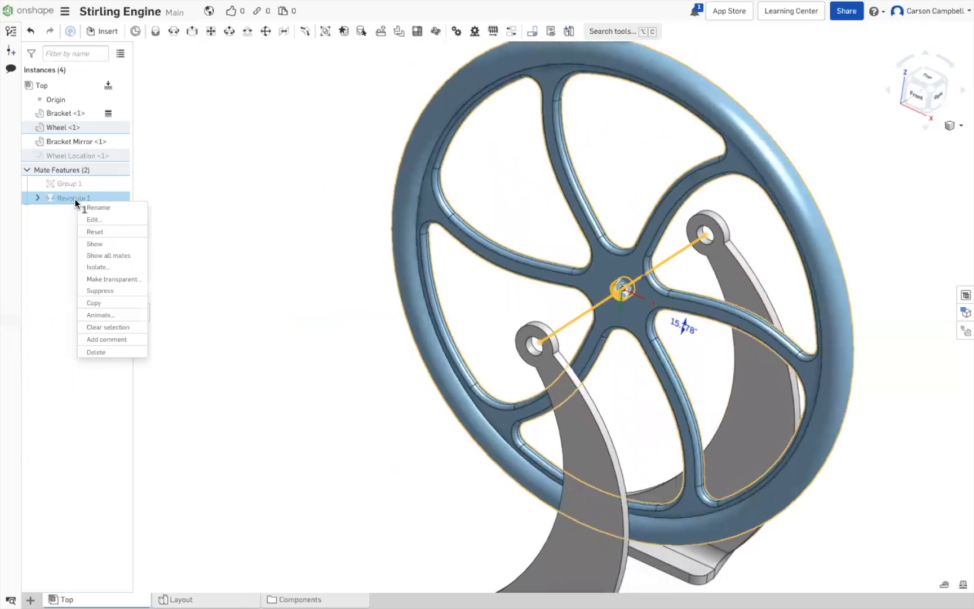
pyautogui.click(99, 232)
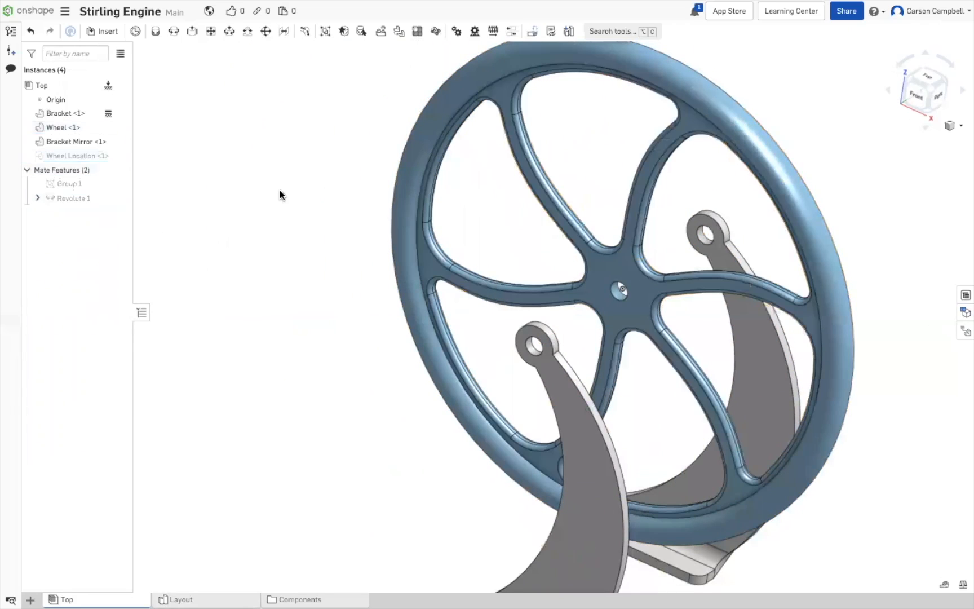
pyautogui.scroll(-2, 279, 195)
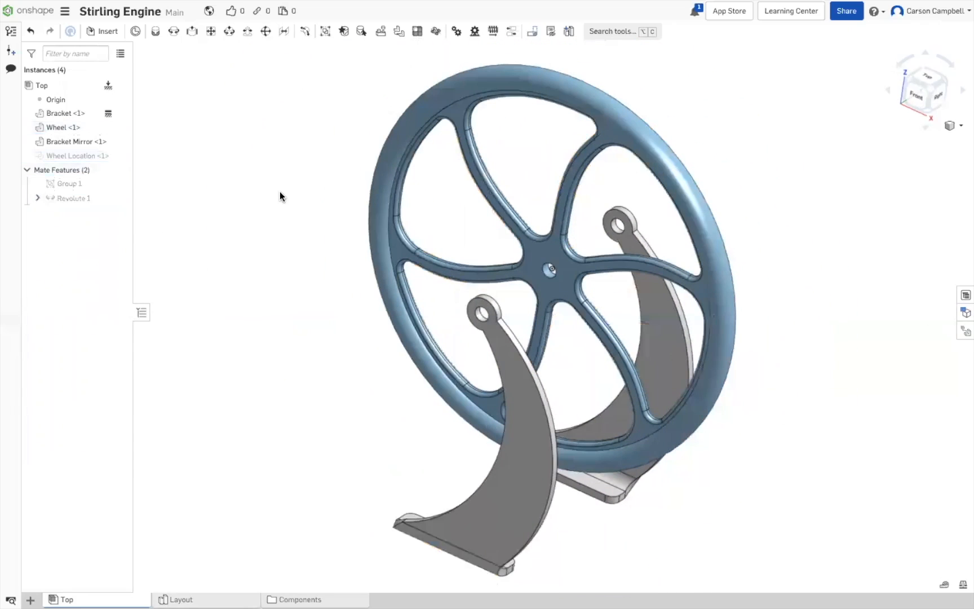
pyautogui.click(79, 201)
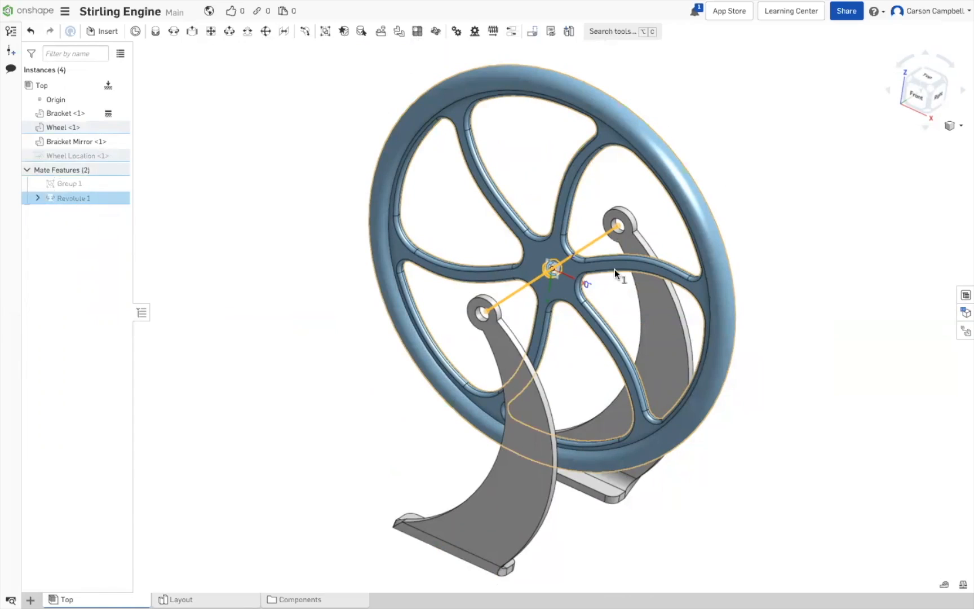
pyautogui.scroll(3, 624, 290)
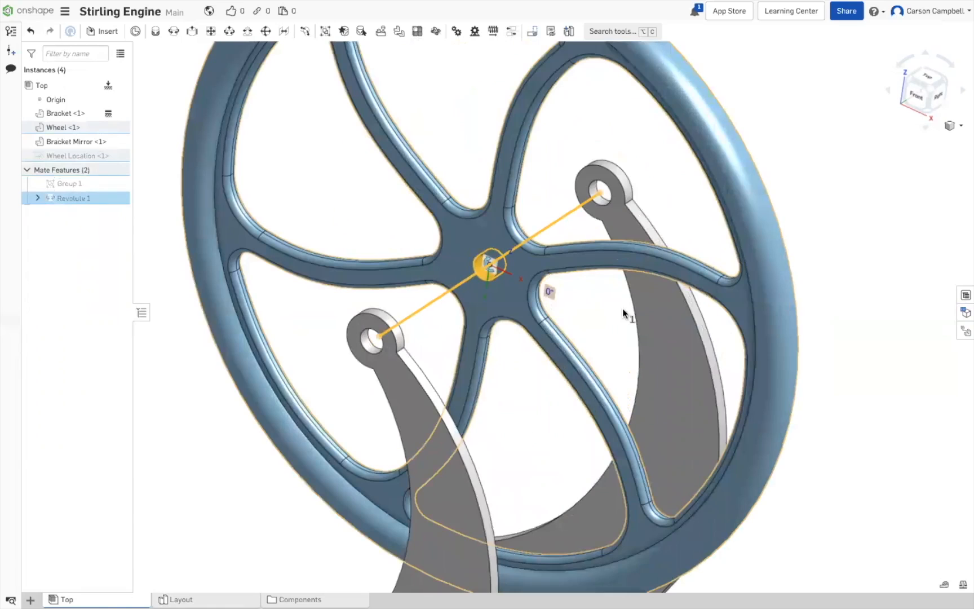
pyautogui.scroll(-1, 849, 339)
pyautogui.scroll(-5, 848, 334)
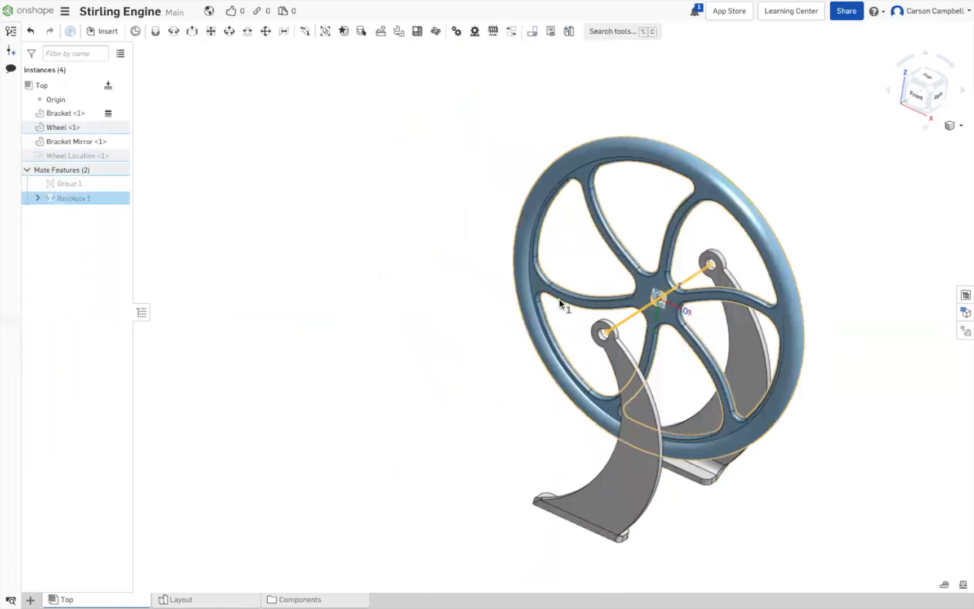
pyautogui.click(321, 263)
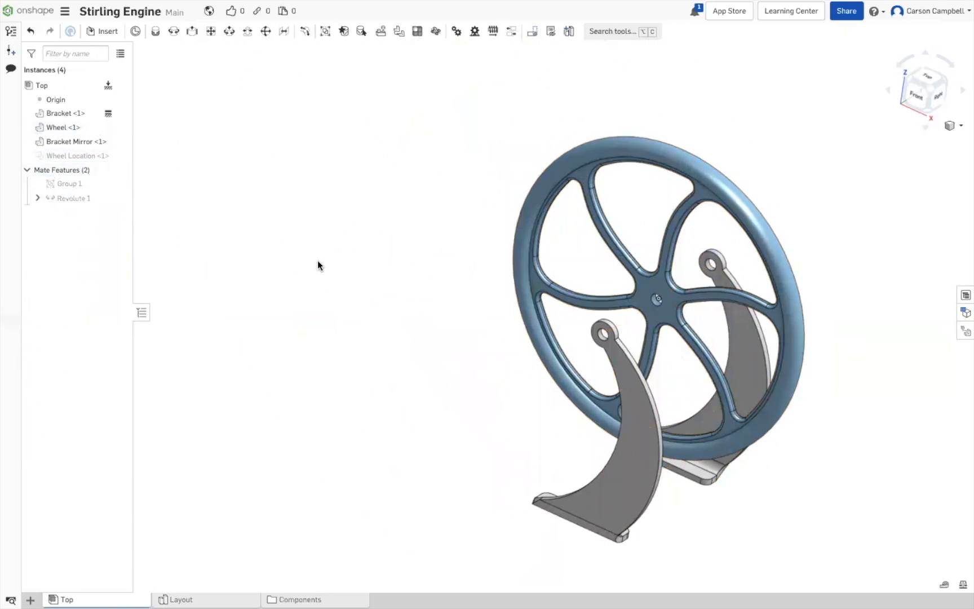
pyautogui.scroll(-2, 351, 218)
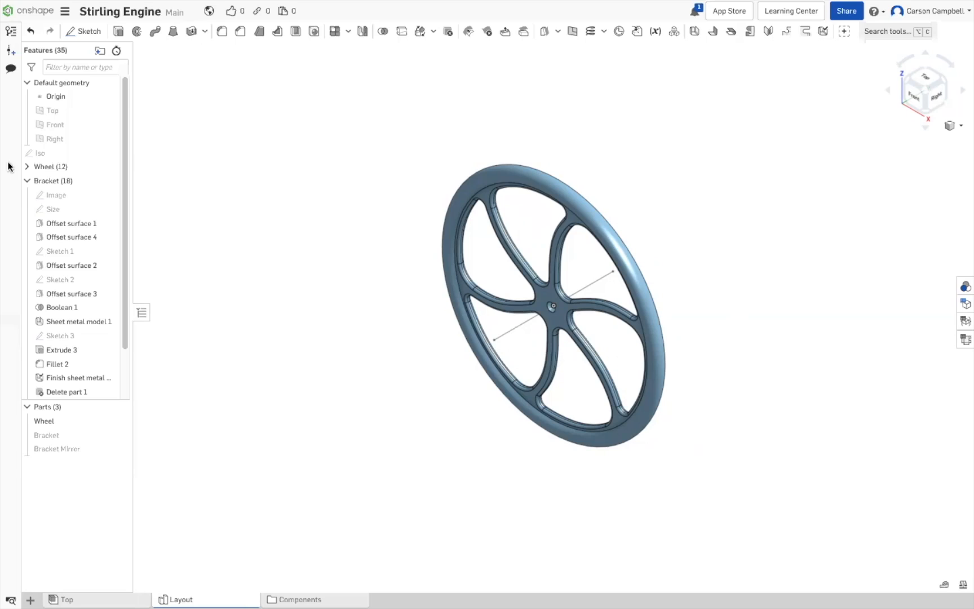
# In the Layout part studio, collapse the Bracket folder and show the Bracket and Bracket Mirror parts
pyautogui.click(27, 180)
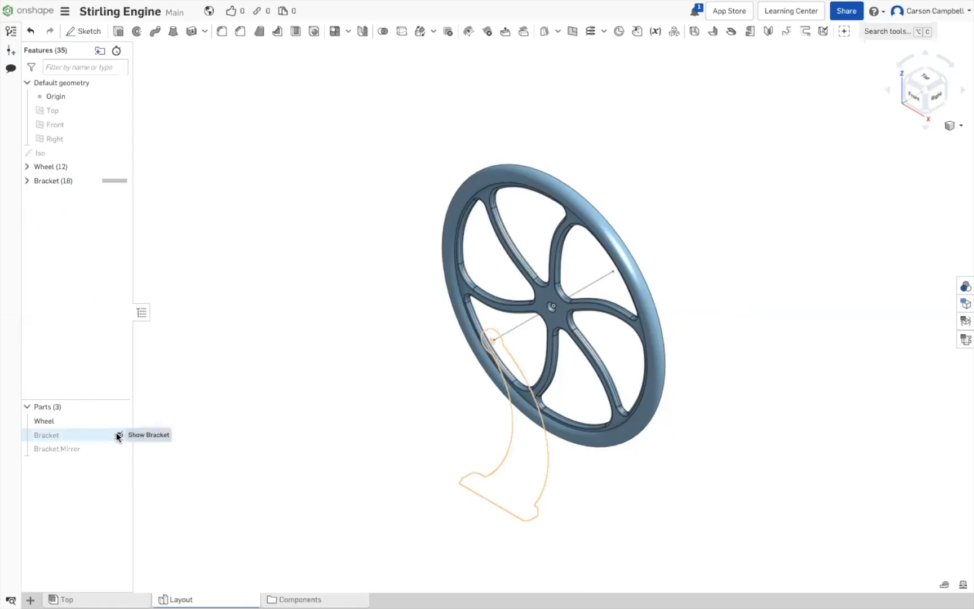
pyautogui.click(119, 435)
pyautogui.click(119, 448)
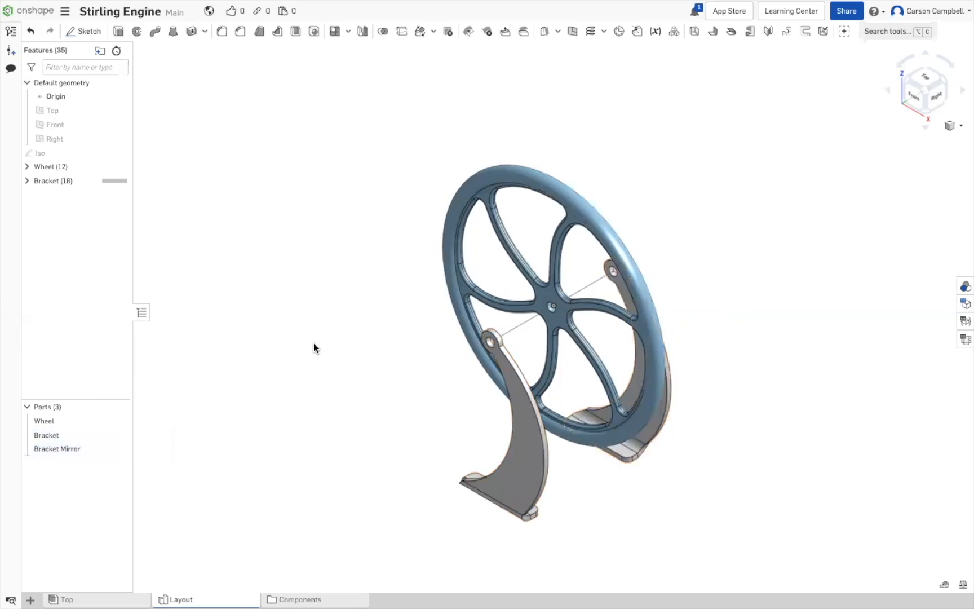